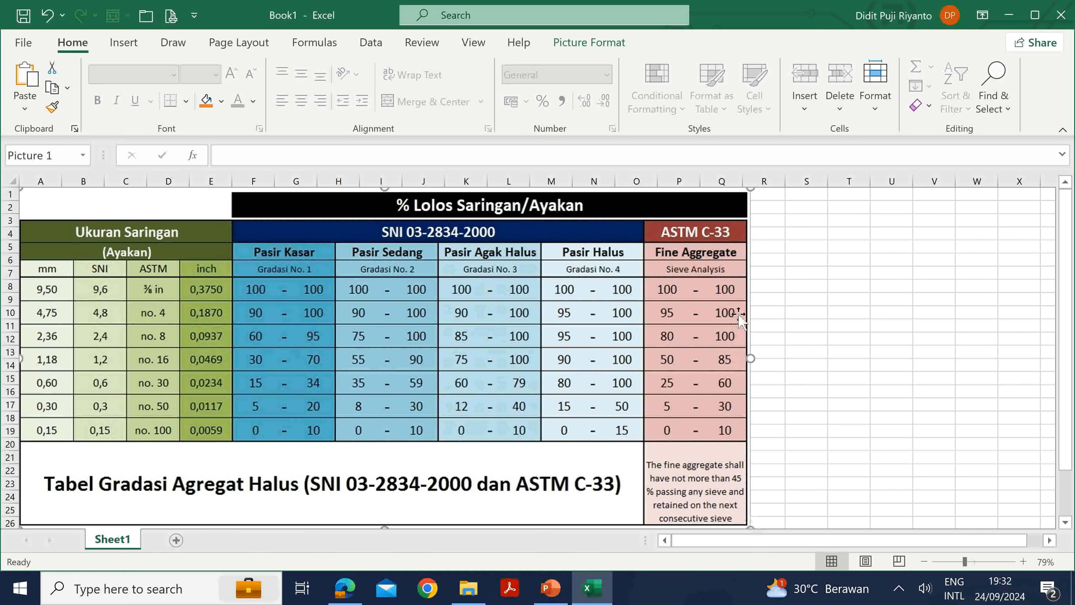
# Shrink the fine aggregate gradation table picture proportionally so it covers only columns A to L down to about row 18
pyautogui.scroll(-2, 718, 279)
pyautogui.scroll(-1, 719, 279)
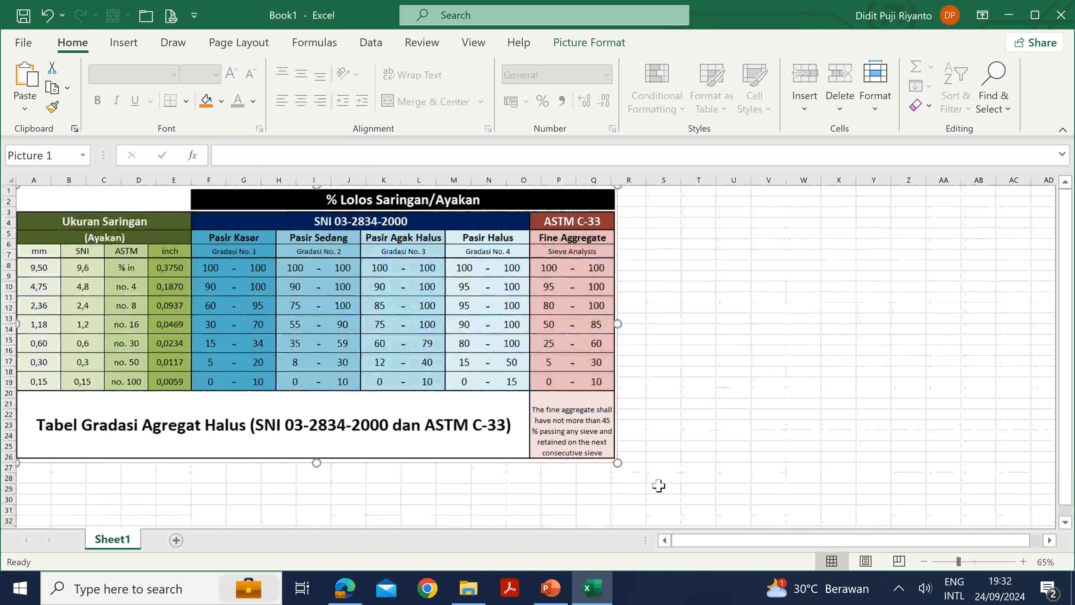
pyautogui.moveTo(615, 464); pyautogui.dragTo(435, 379)
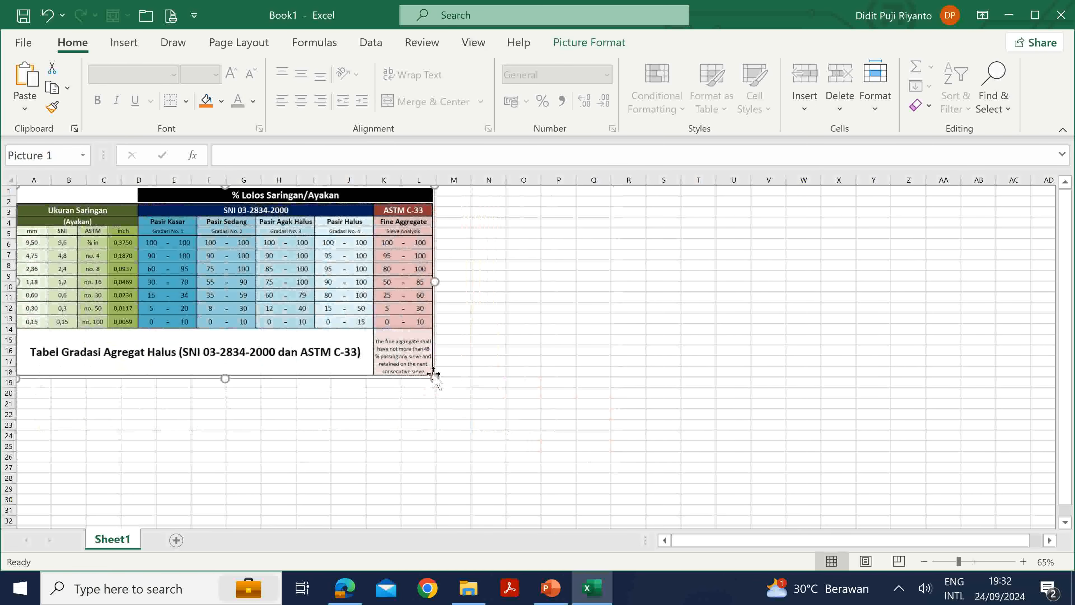
pyautogui.scroll(3, 205, 291)
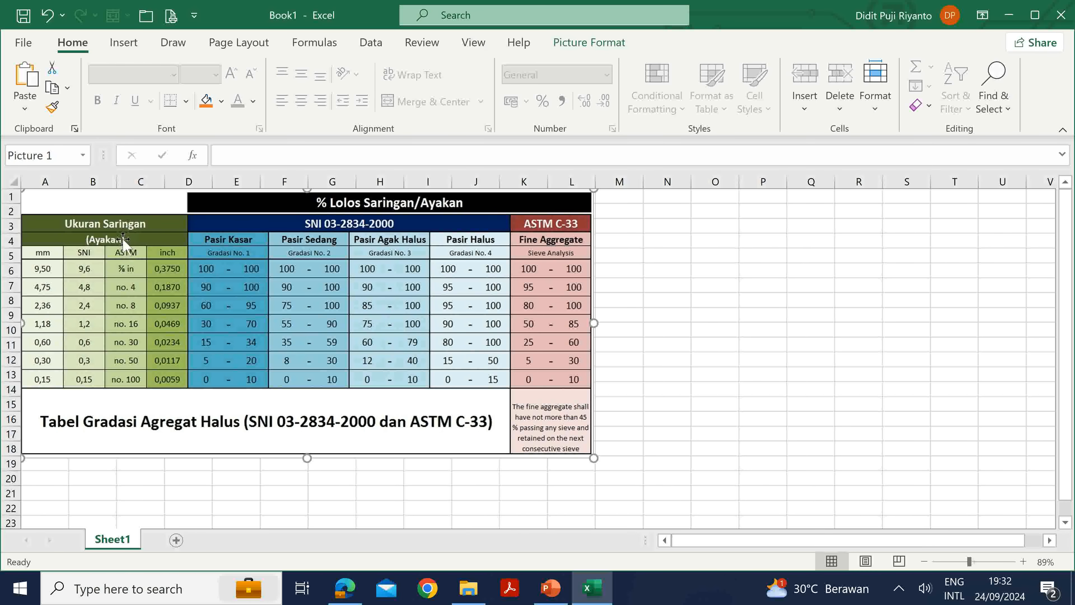
# Enter the heading "Ukuran Saringan" in cell N2 and the unit "mm" in N3 below it
pyautogui.click(658, 208)
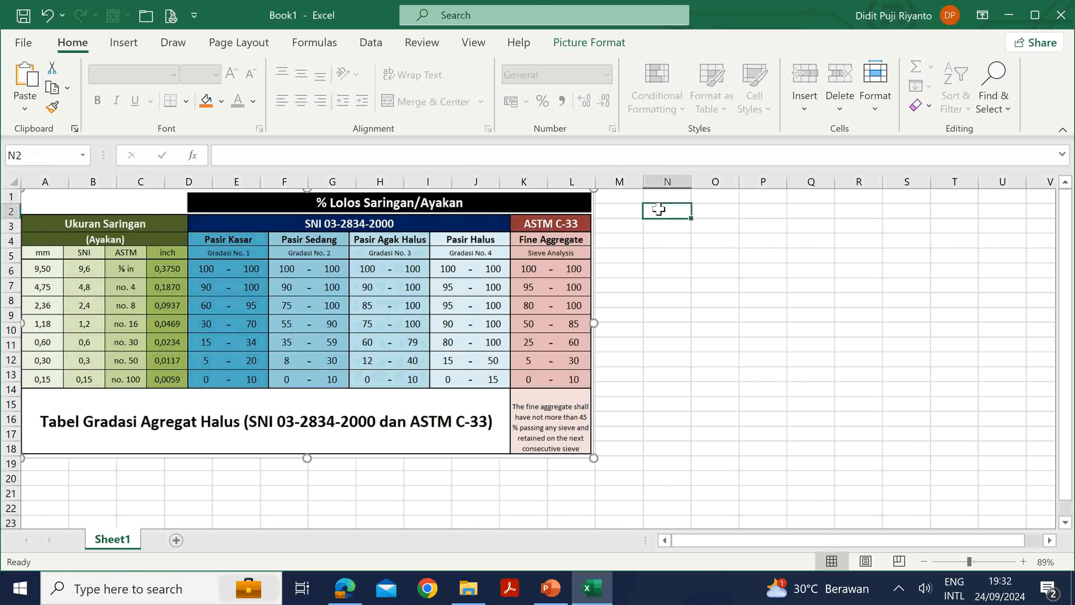
pyautogui.write('Ukuran Sarin')
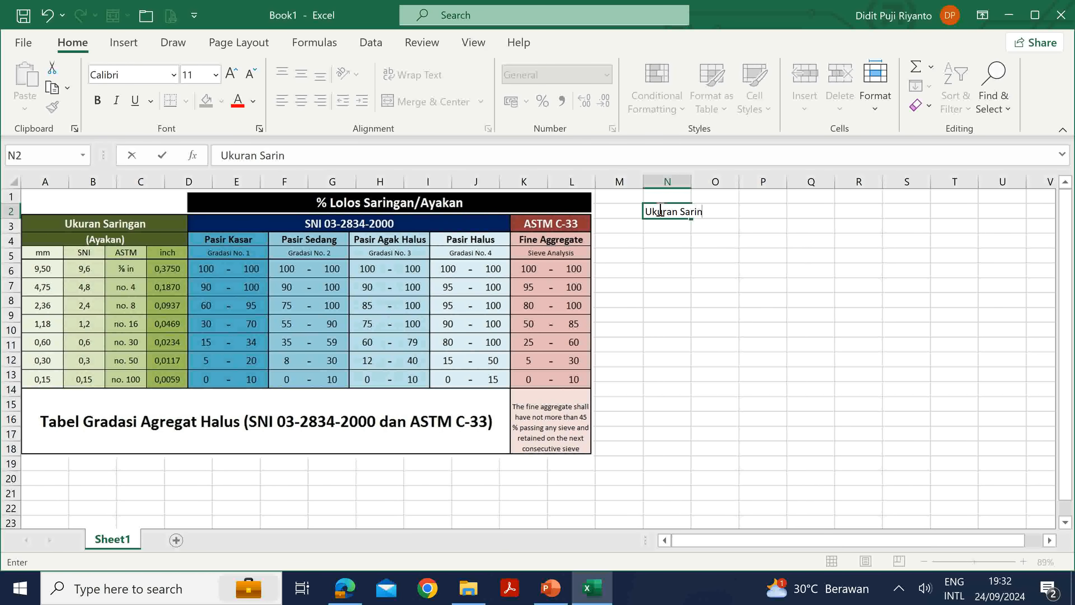
pyautogui.write('gan')
pyautogui.press('Return')
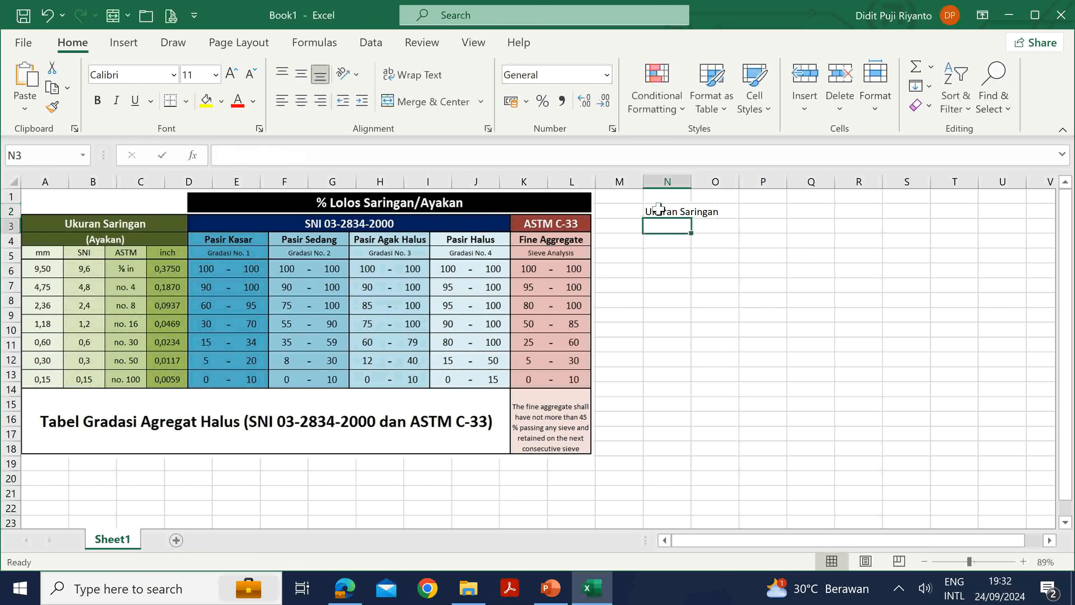
pyautogui.write('mm')
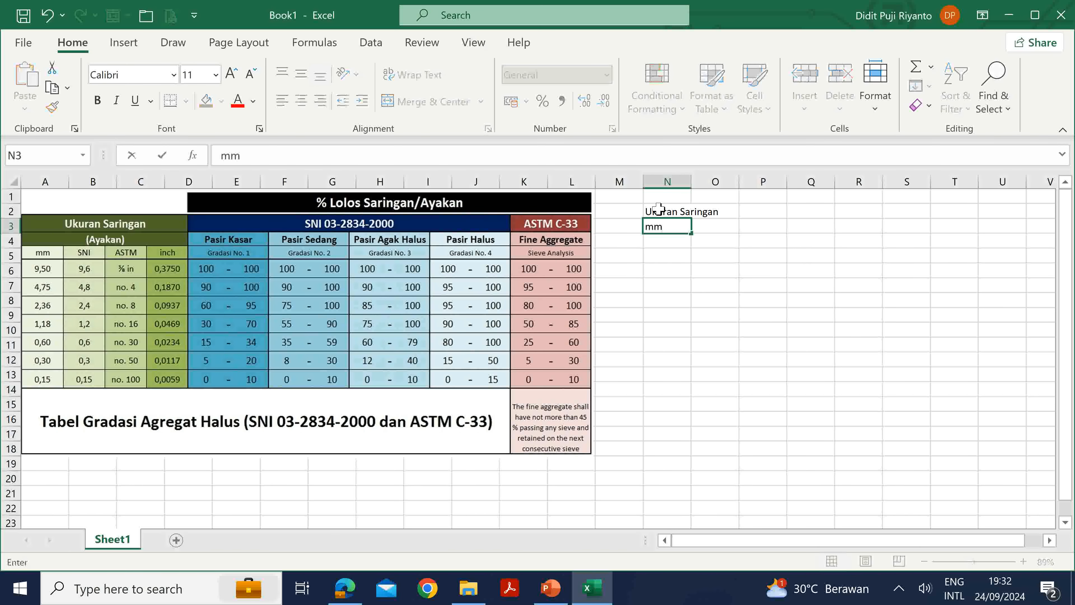
pyautogui.press('Return')
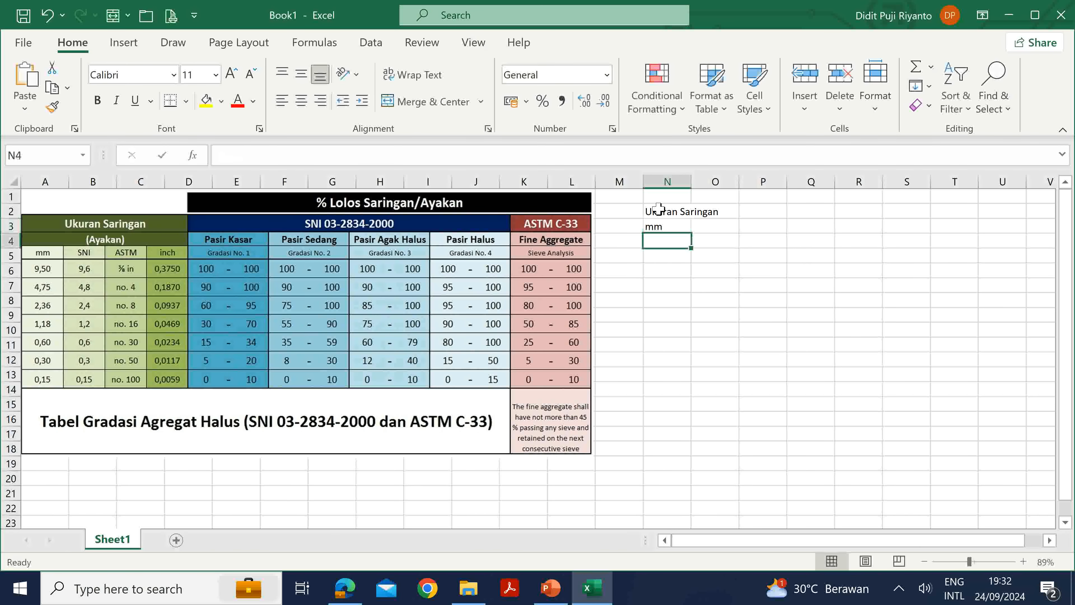
# Switch to the PowerPoint presentation and compare the gradation charts on slide 19 with the sieve table on slide 18
pyautogui.click(550, 587)
pyautogui.click(73, 369)
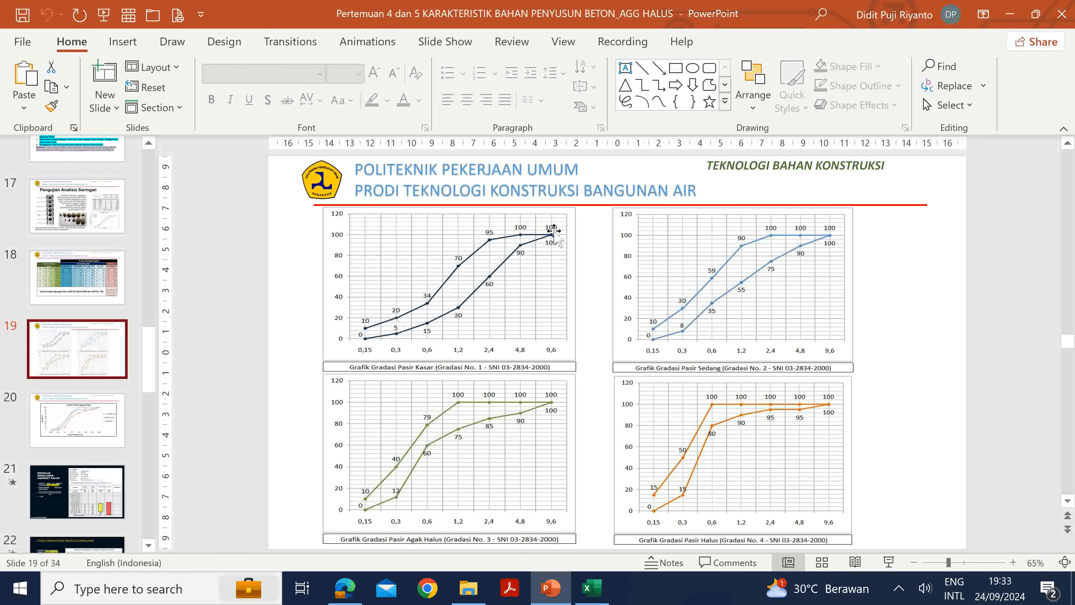
pyautogui.click(91, 277)
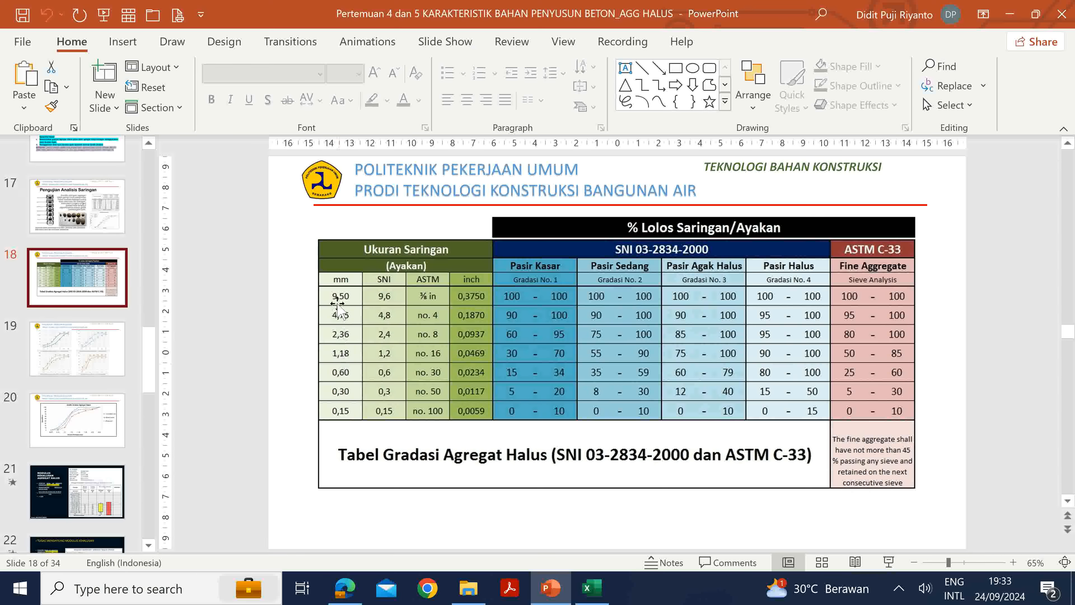
pyautogui.click(100, 358)
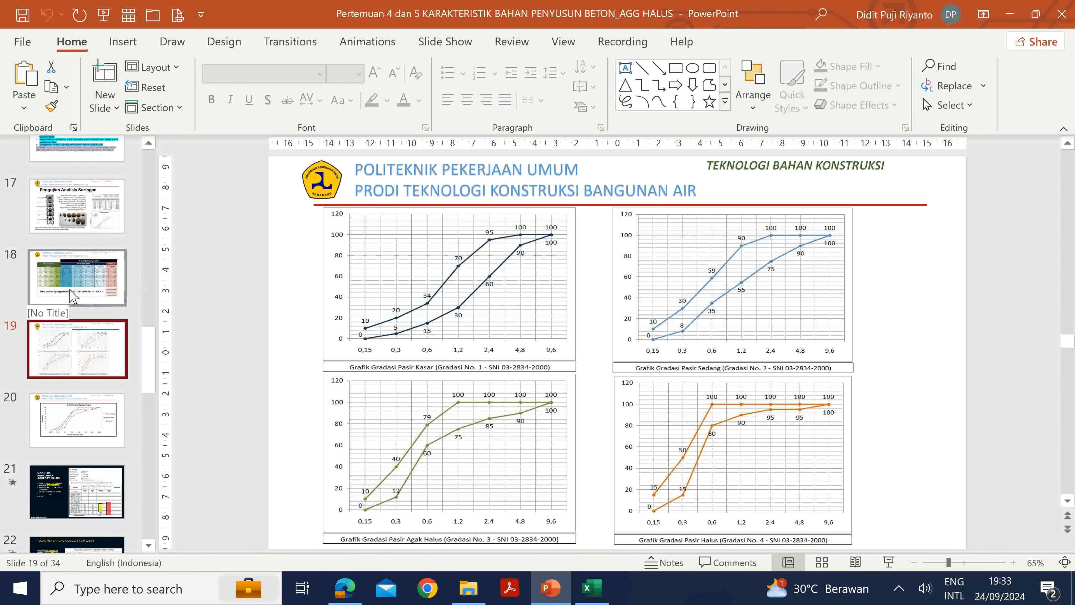
# Switch back to the Excel workbook and enter the sieve size 0.15 in cell N4
pyautogui.click(591, 588)
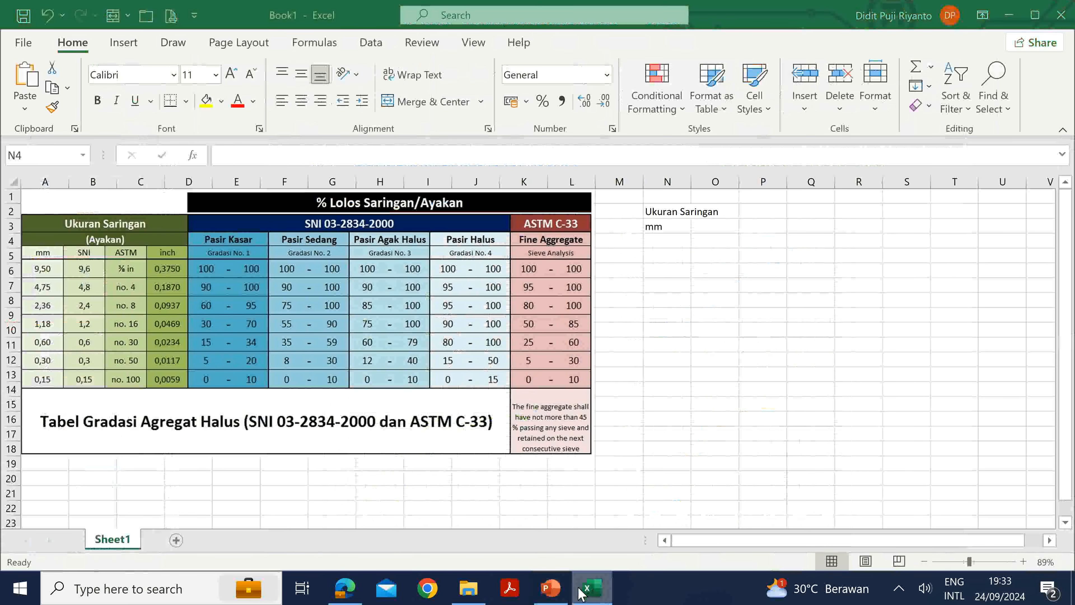
pyautogui.write('0.15')
pyautogui.press('Return')
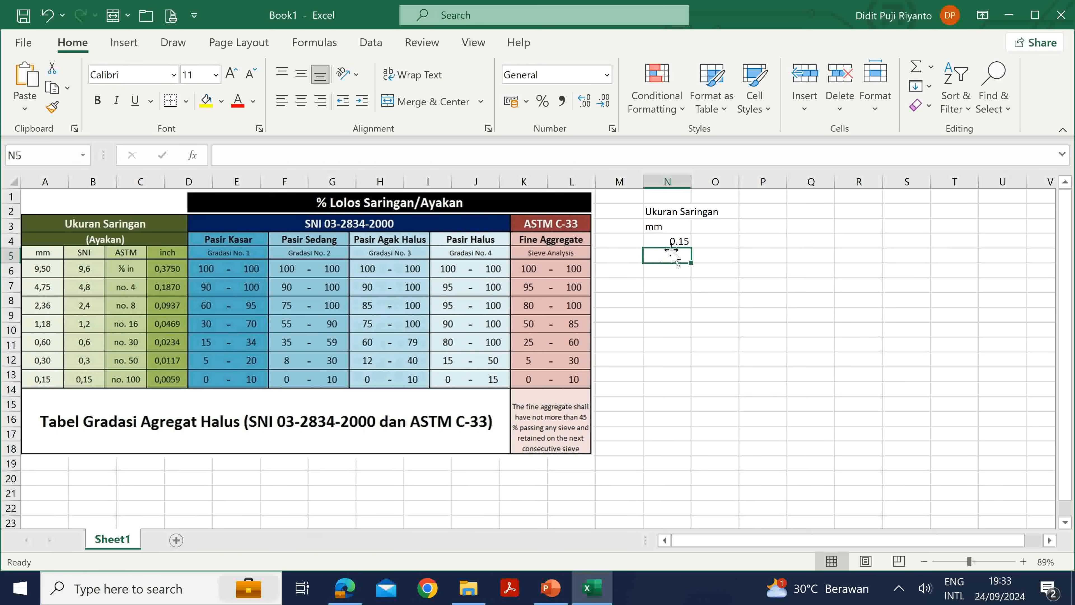
# Replace the sieve size in N4 with 0,15, using a decimal comma
pyautogui.click(663, 240)
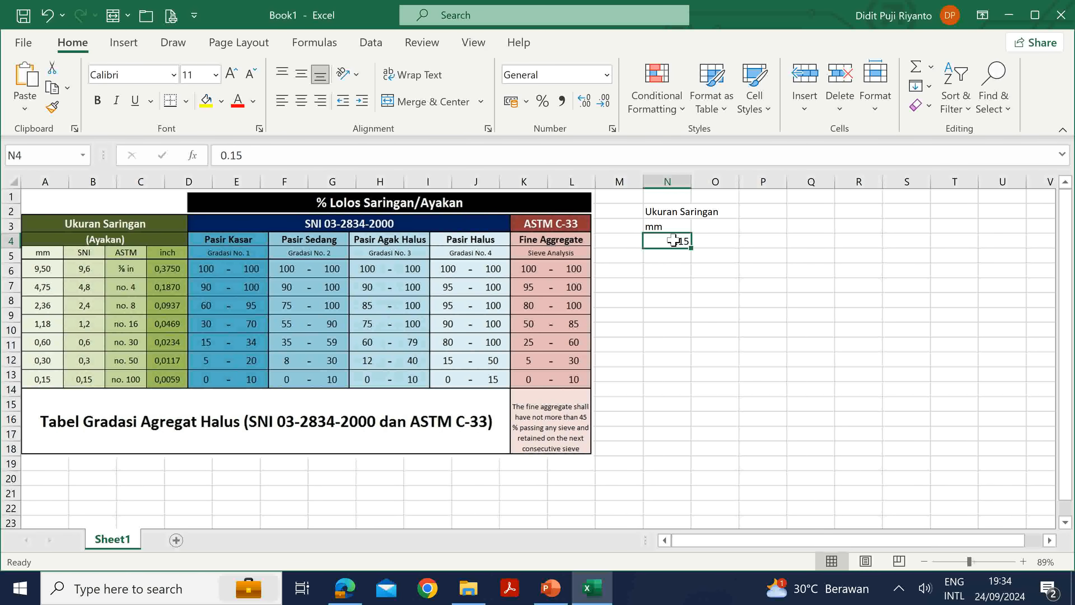
pyautogui.press('Delete')
pyautogui.write('0,1')
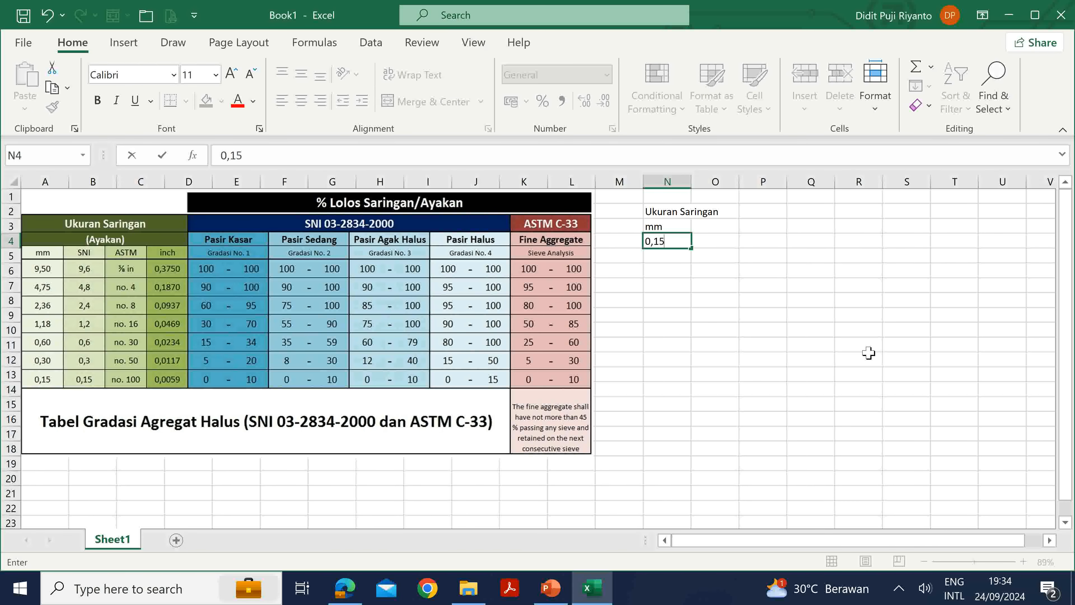
pyautogui.press('Return')
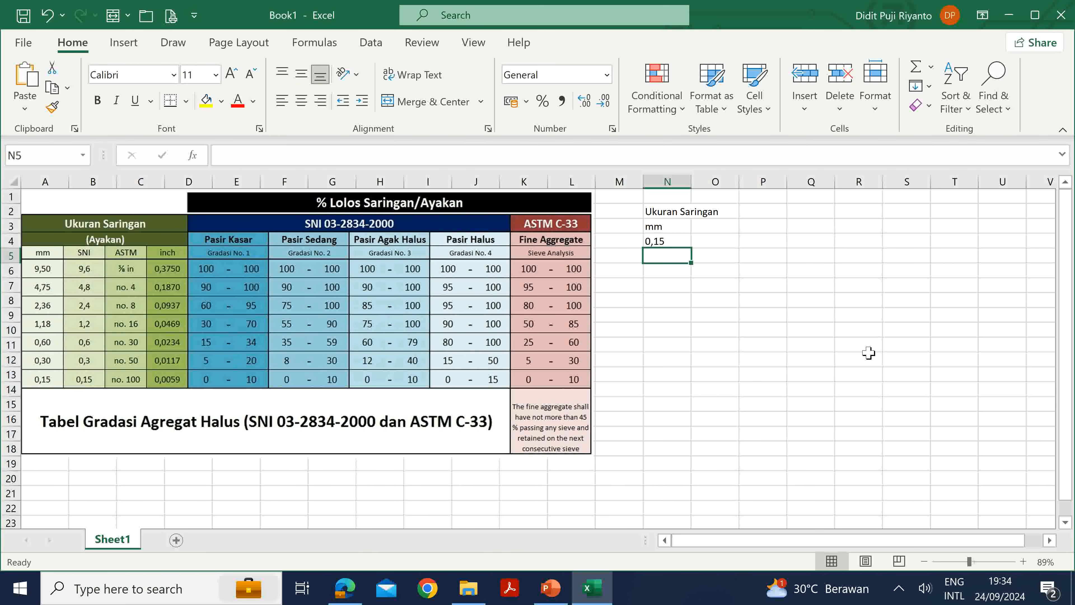
# Re-enter the sieve size in N4 as 0.15, using a decimal point
pyautogui.press('Up')
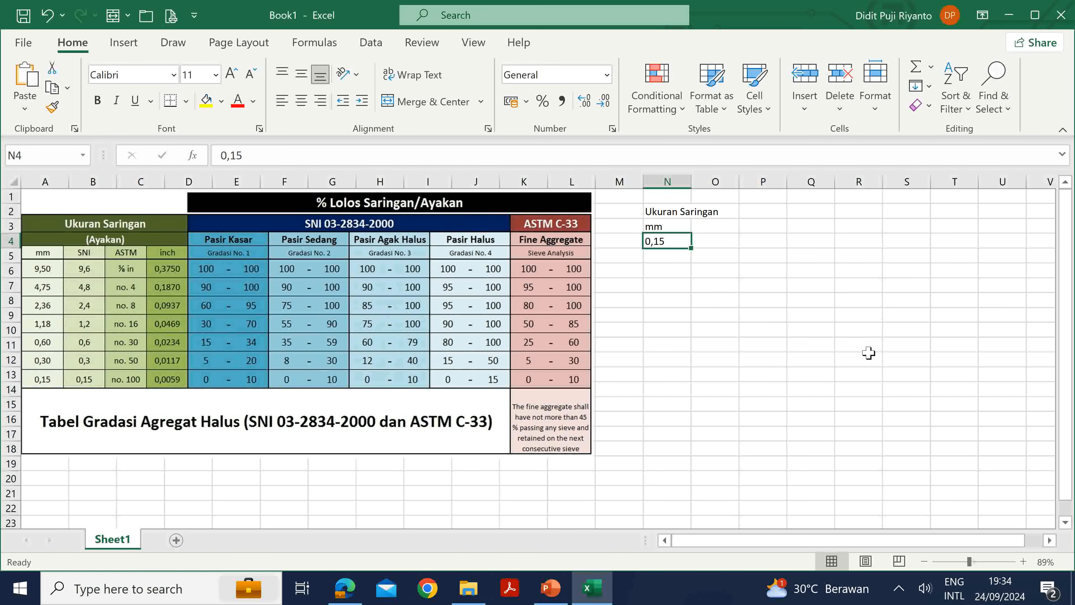
pyautogui.write('0.')
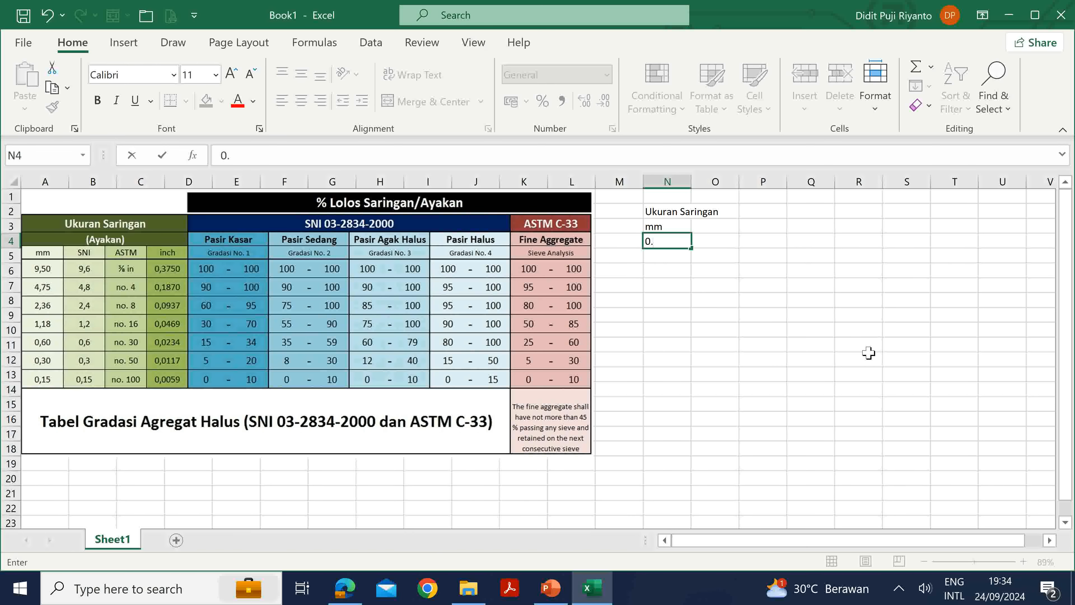
pyautogui.press('Return')
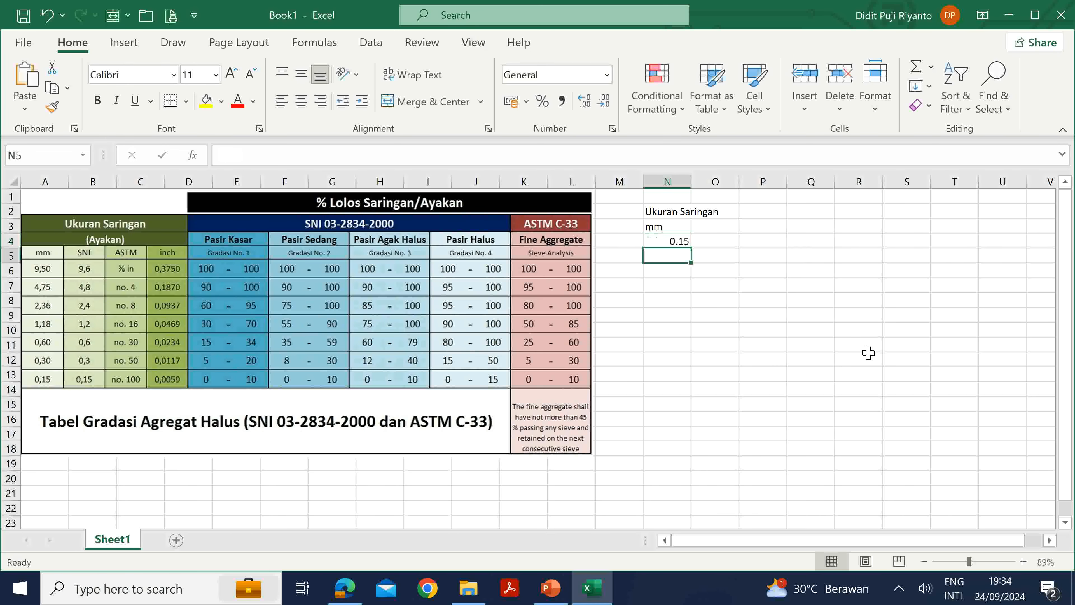
pyautogui.click(673, 240)
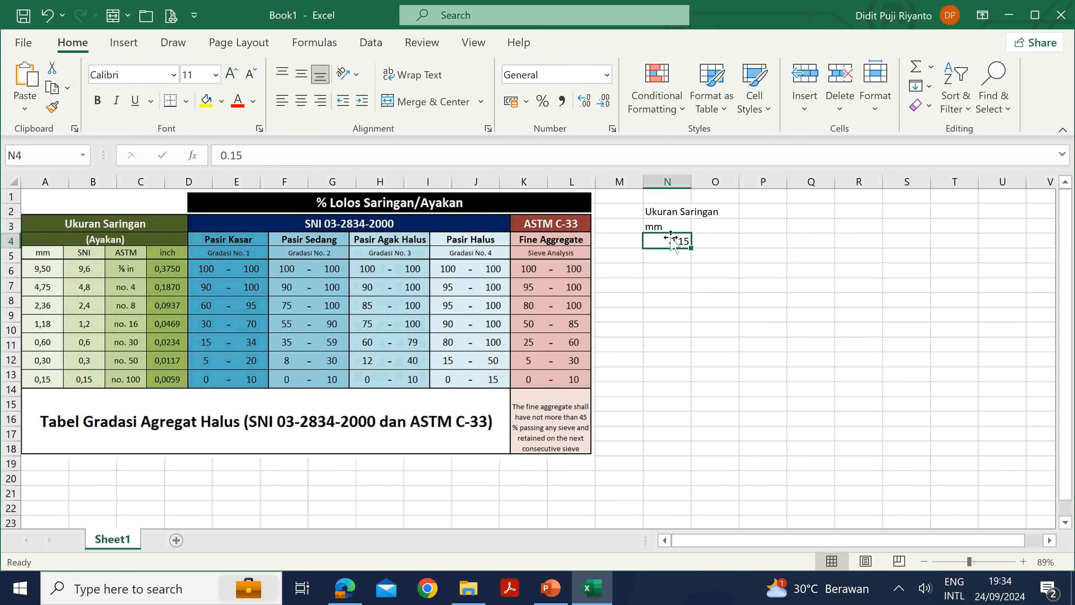
pyautogui.click(672, 254)
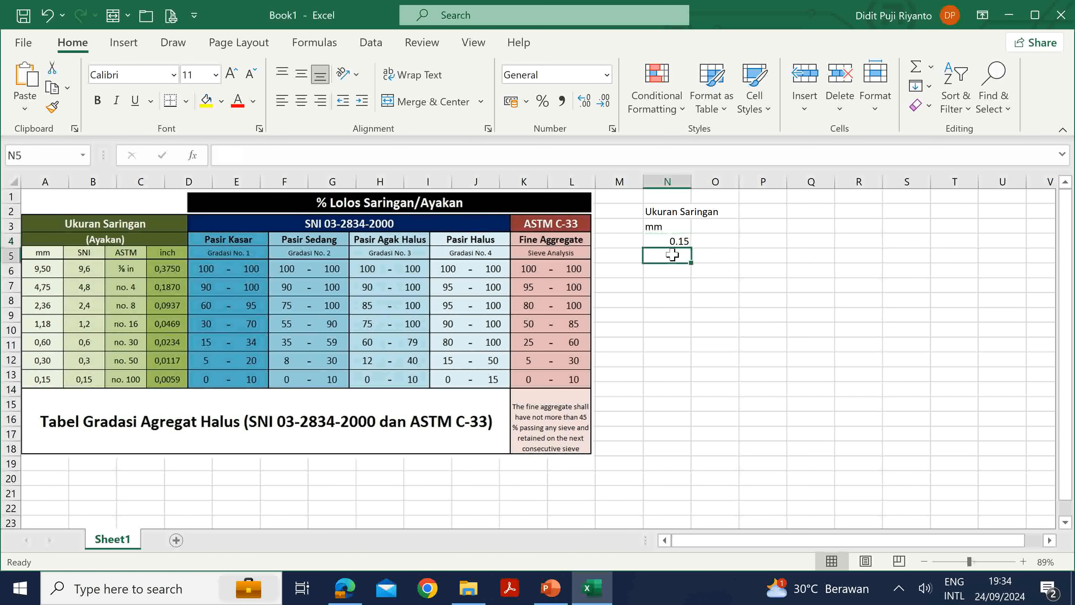
pyautogui.click(661, 241)
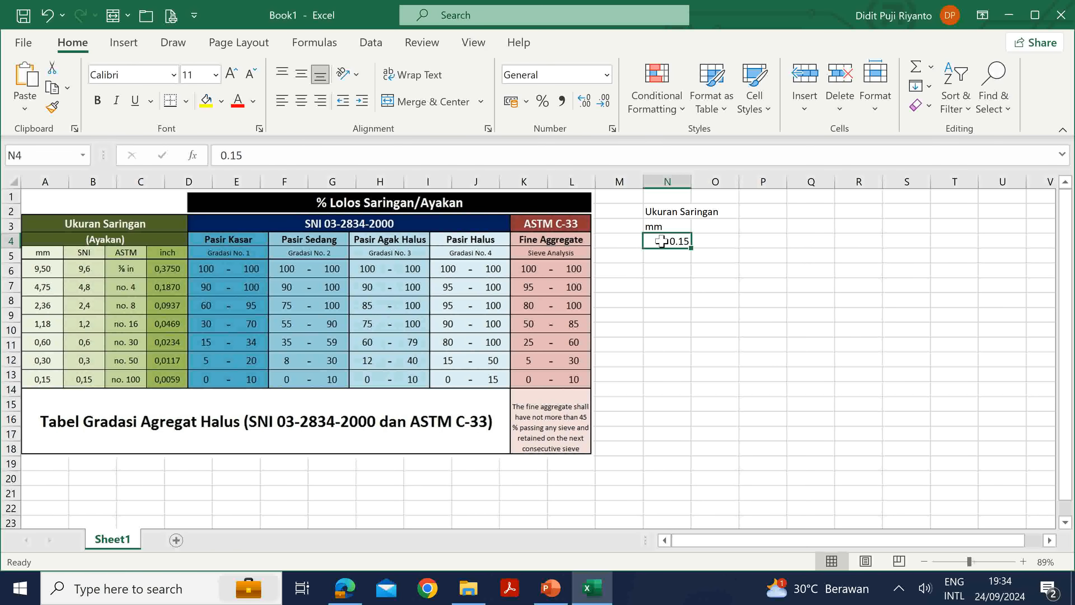
# Enter the sieve sizes 0.3 in N5 and 0.6 in N6 of the mm column
pyautogui.click(673, 255)
pyautogui.write('0.')
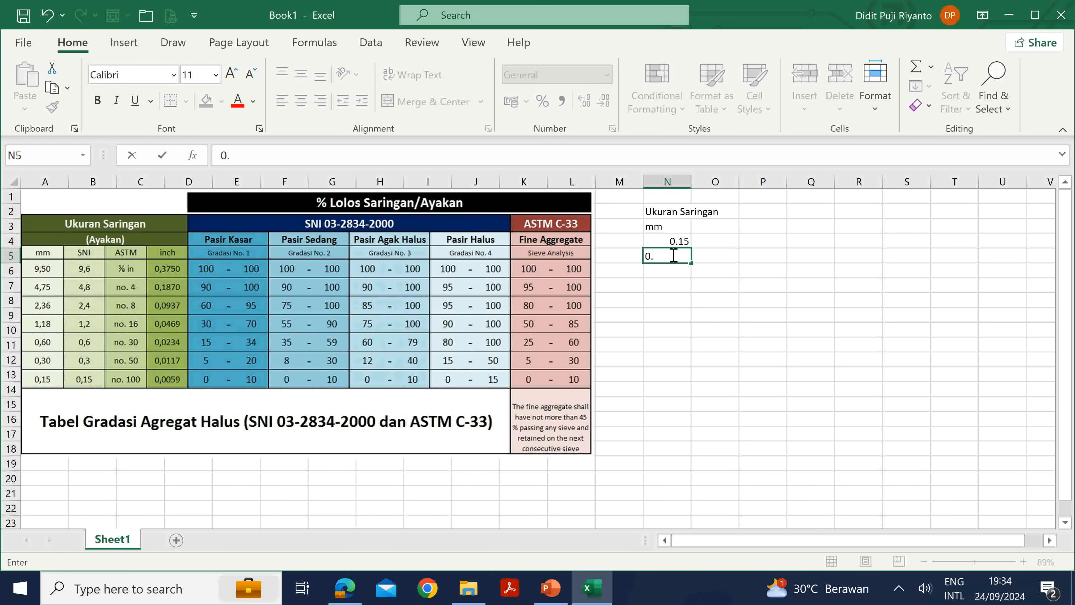
pyautogui.write('3')
pyautogui.press('Return')
pyautogui.write('0.6')
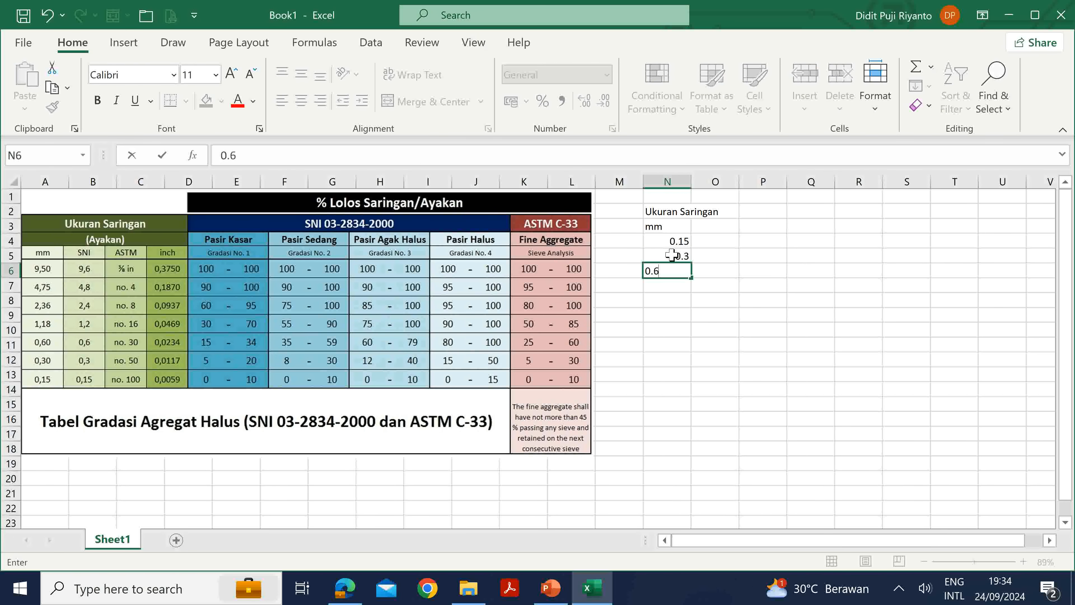
pyautogui.press('Return')
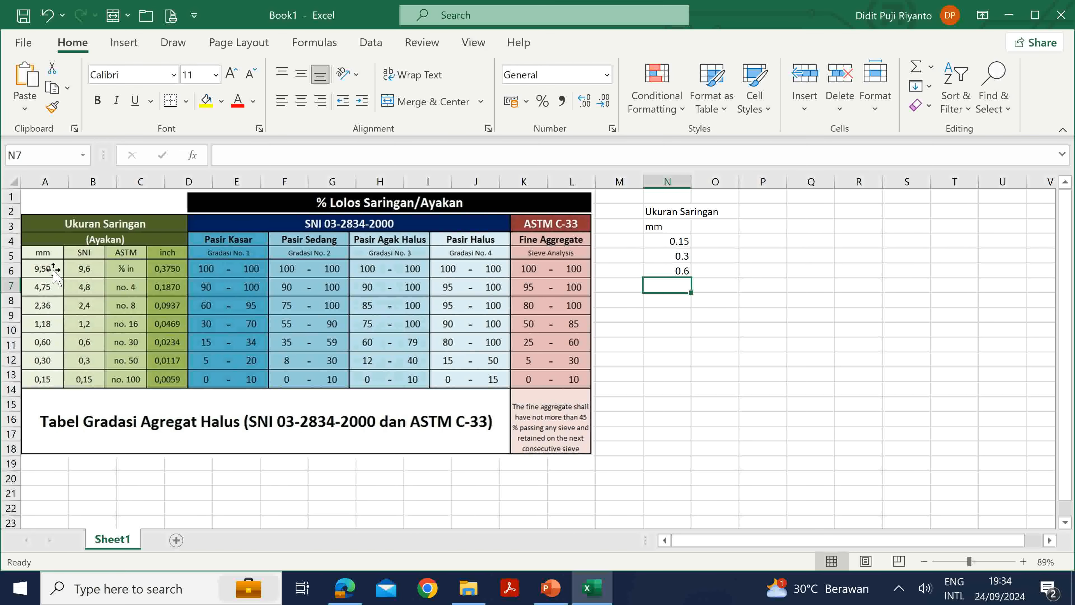
pyautogui.click(899, 589)
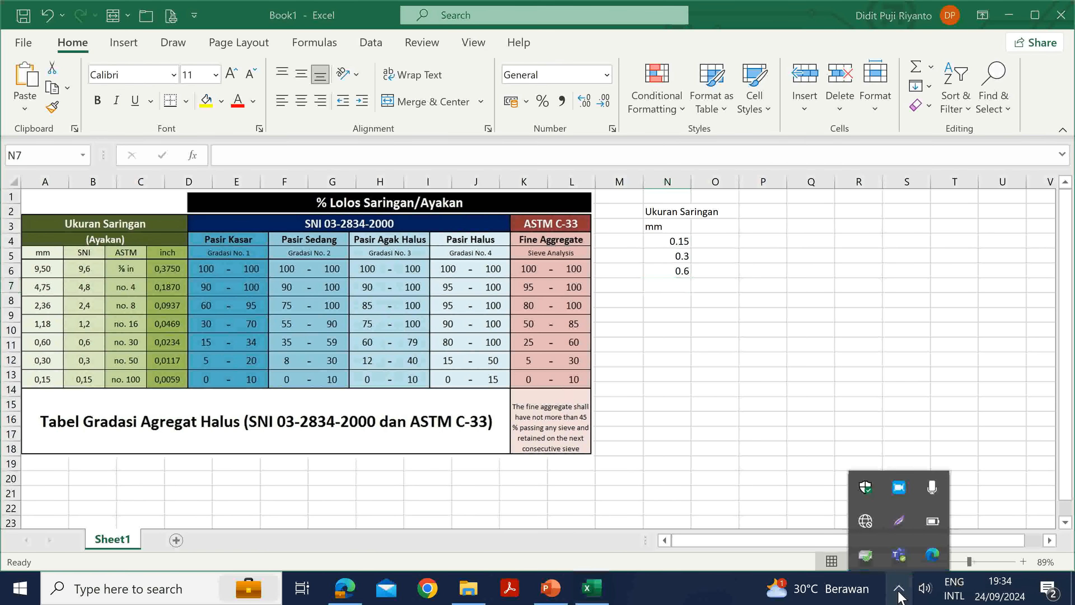
pyautogui.click(899, 487)
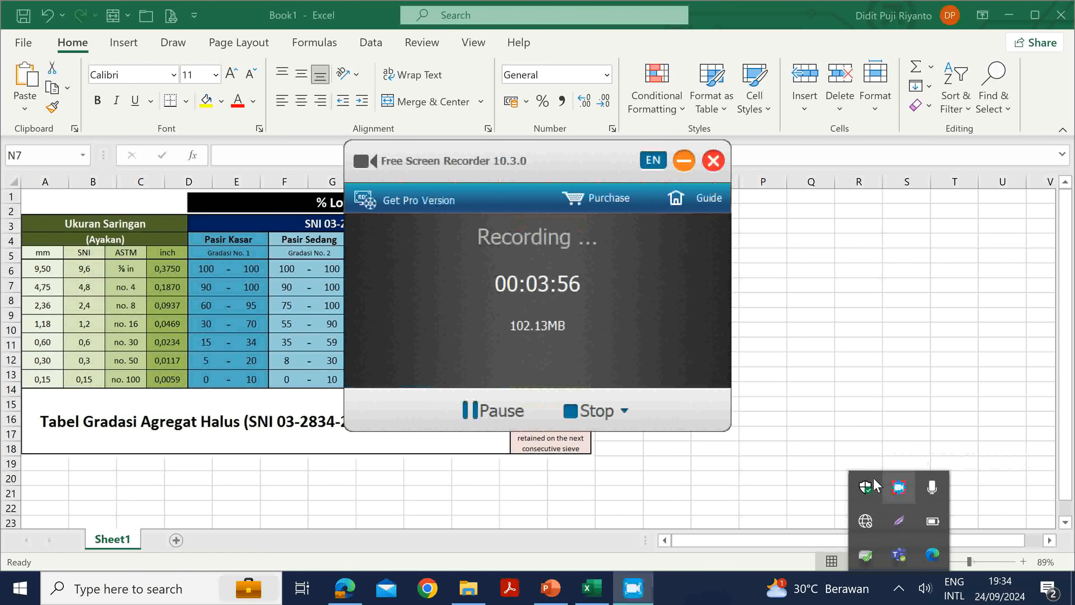
pyautogui.click(502, 412)
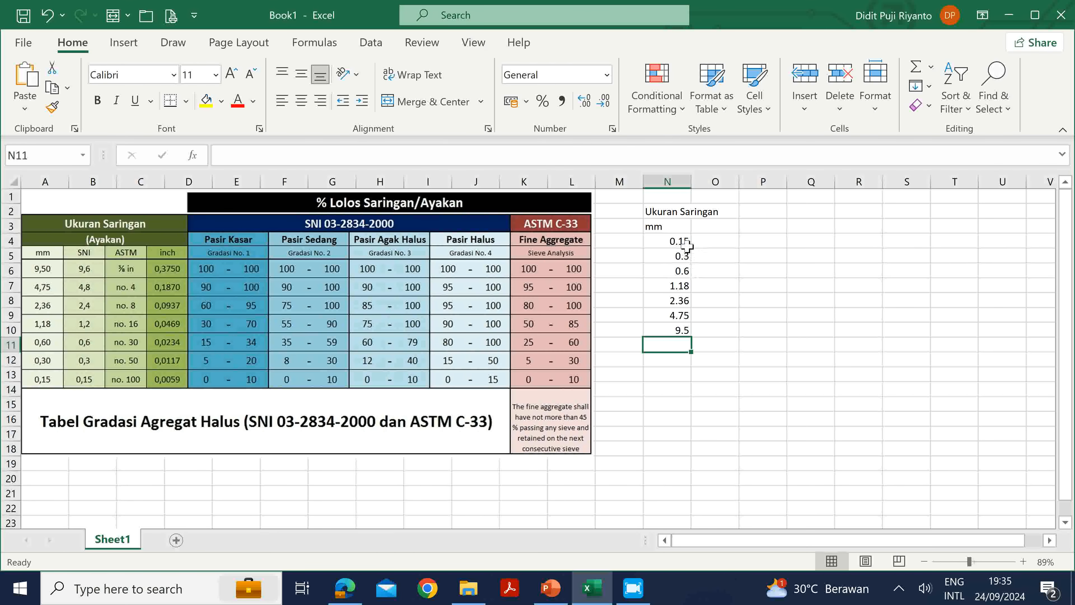
# Review the sieve sizes in N4:N10 against the mm column of the gradation table picture
pyautogui.click(671, 242)
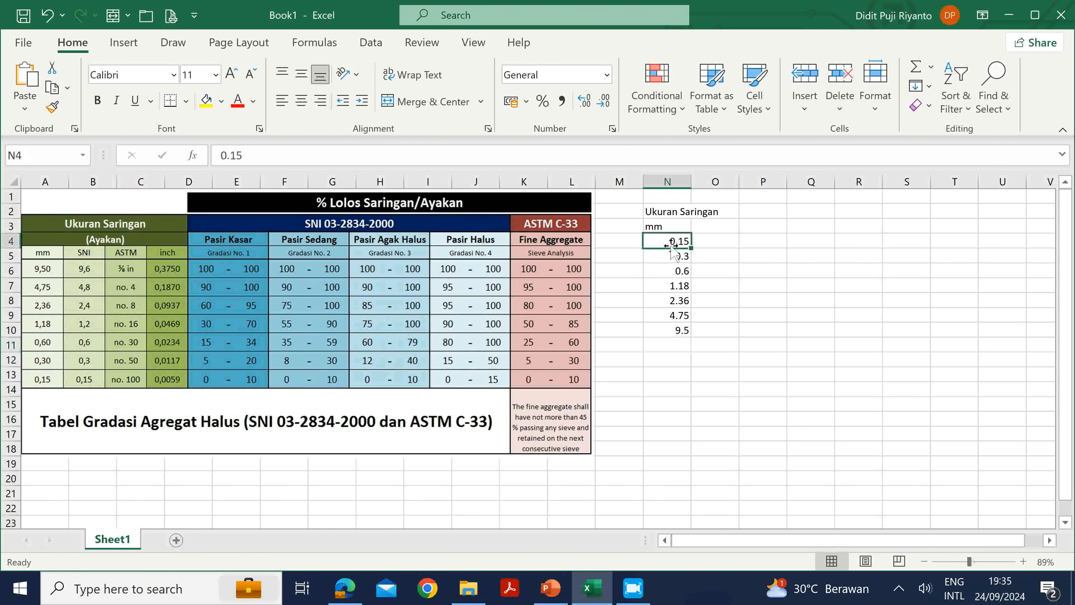
pyautogui.click(672, 329)
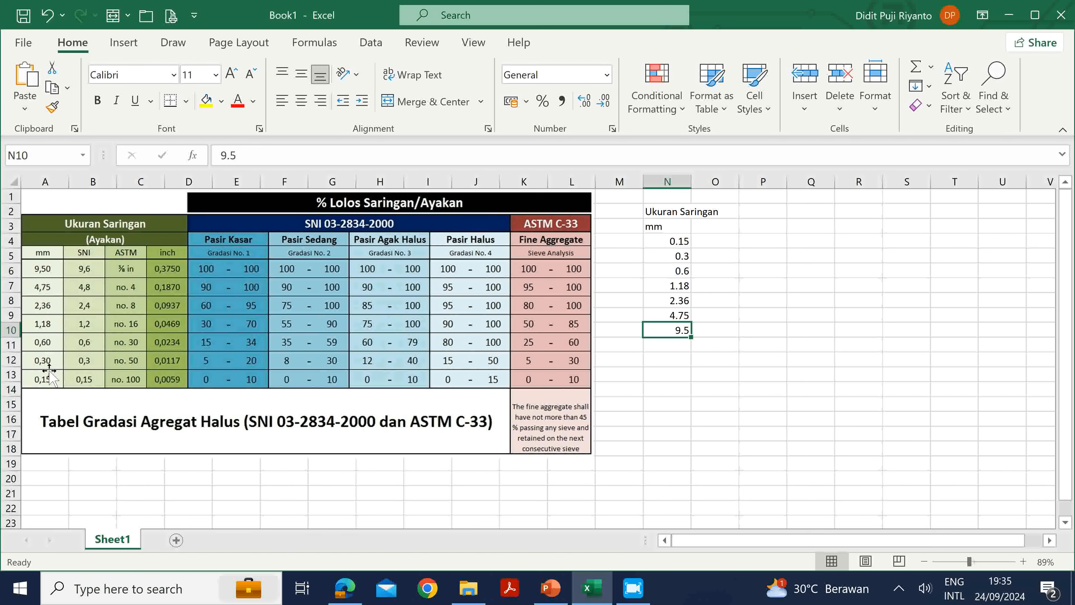
pyautogui.click(733, 229)
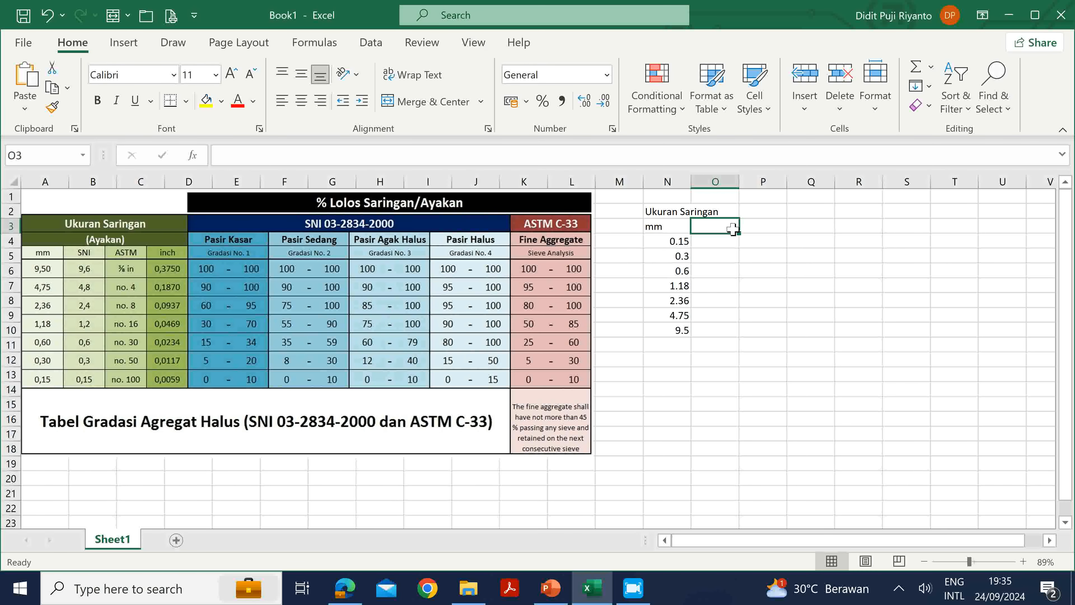
pyautogui.moveTo(671, 227); pyautogui.dragTo(669, 330)
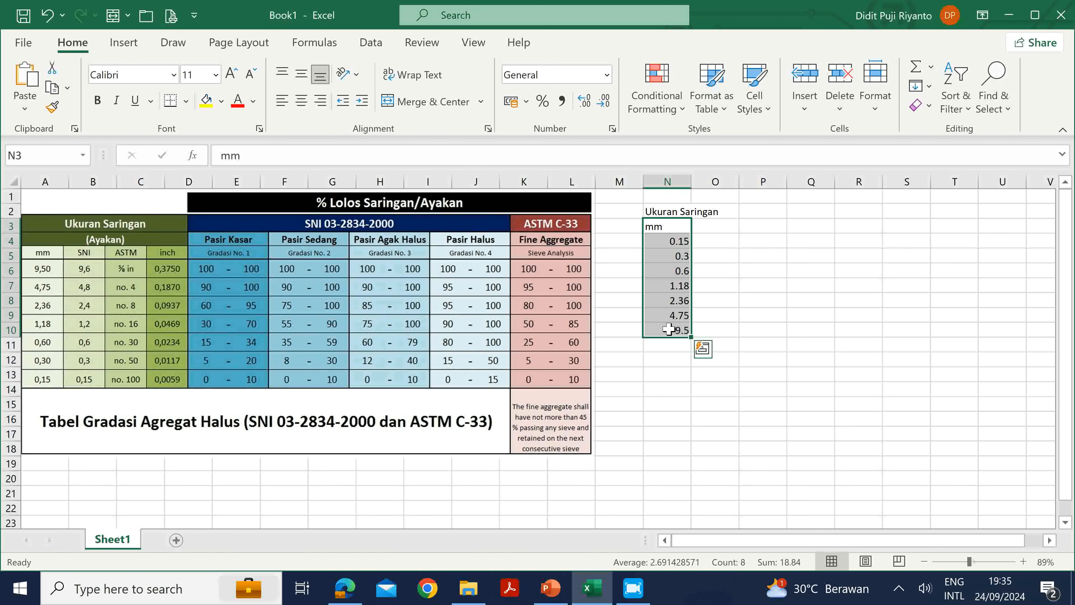
pyautogui.moveTo(678, 240); pyautogui.dragTo(673, 328)
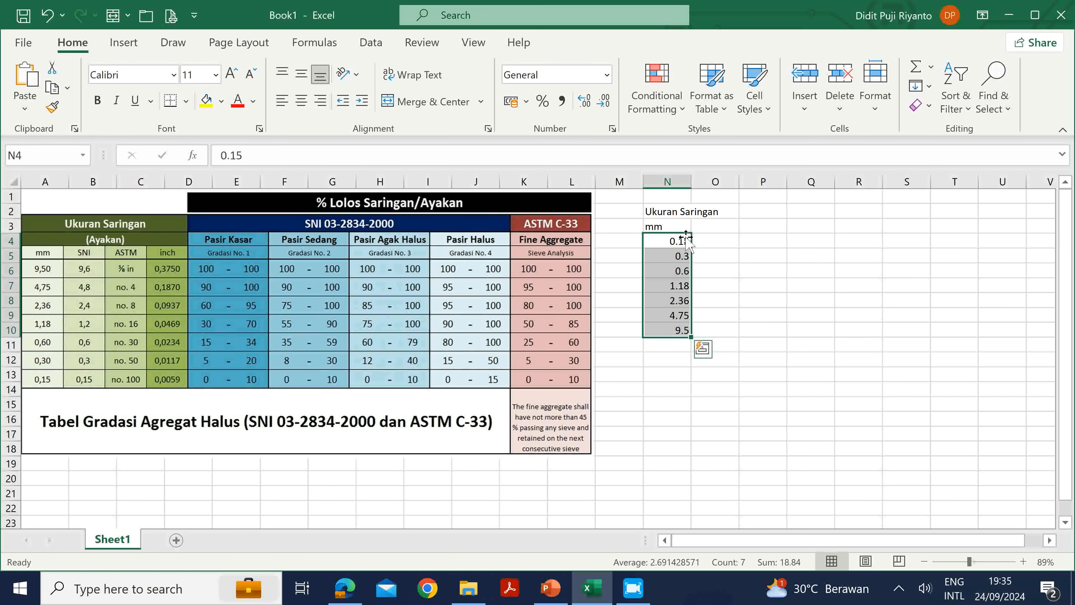
pyautogui.click(677, 226)
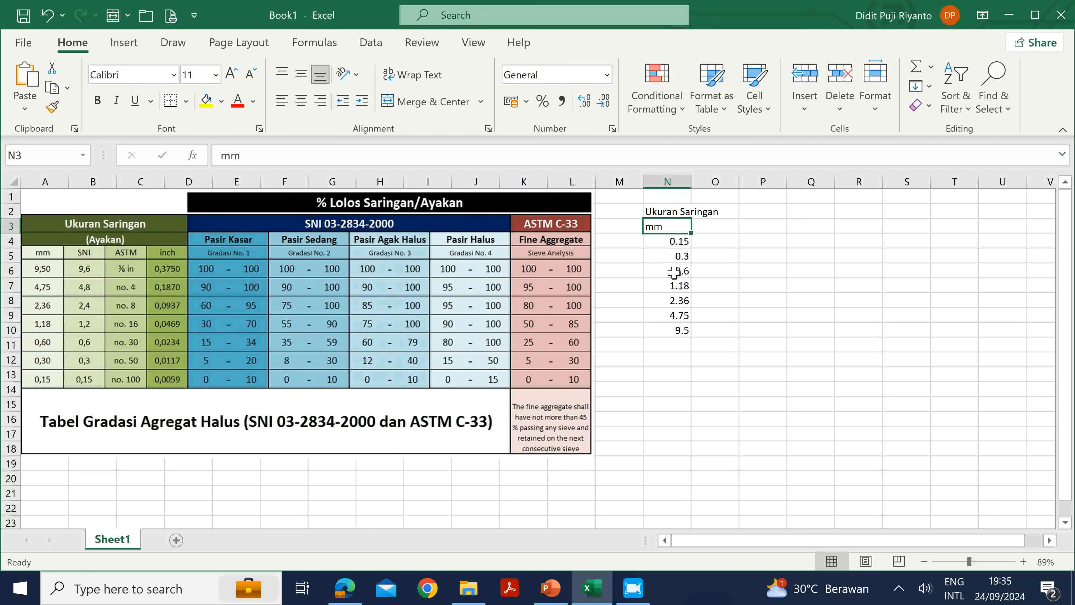
pyautogui.click(715, 228)
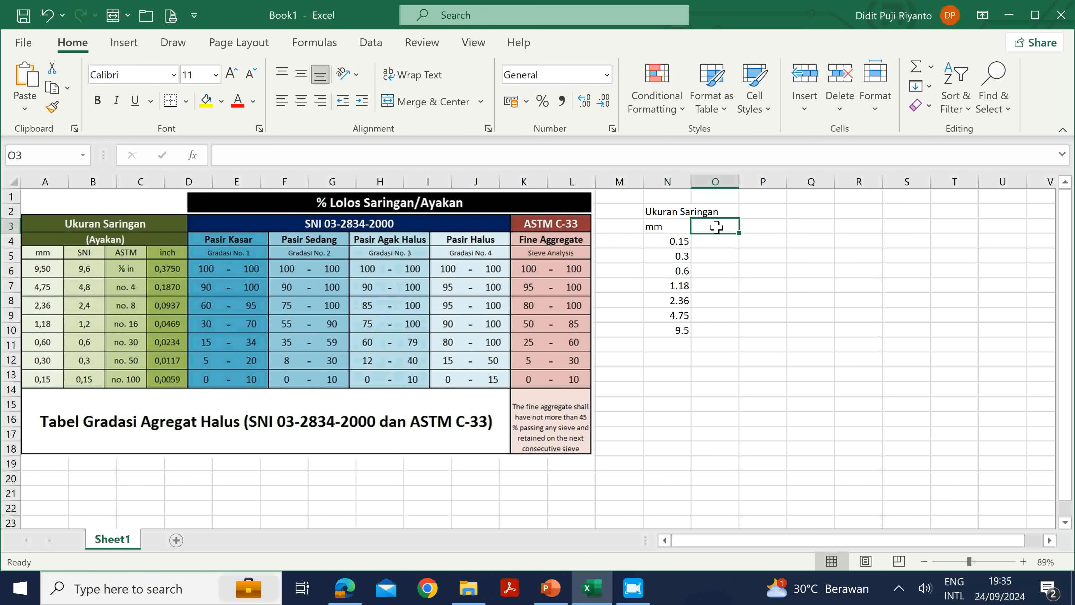
# Enter the heading ASTM in O3 and the sieve designations no. 100, no. 50, no. 30, no. 16, no. 8, no. 4 and 3/8" in O4:O10
pyautogui.write('ASTM')
pyautogui.press('Return')
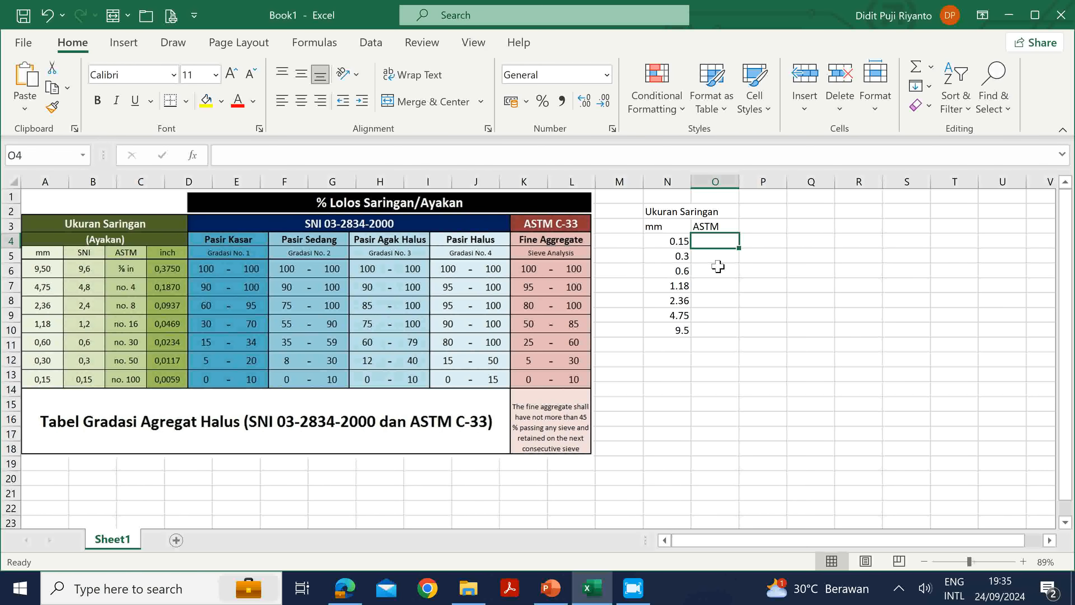
pyautogui.write('no. 100')
pyautogui.press('Return')
pyautogui.write('no. 50')
pyautogui.press('Return')
pyautogui.write('.')
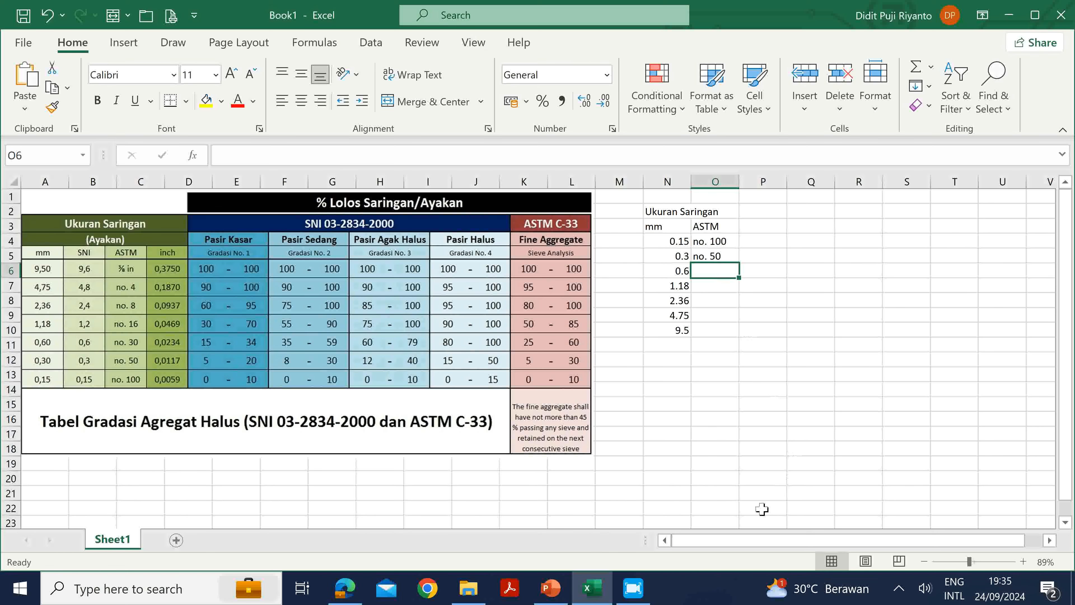
pyautogui.click(634, 589)
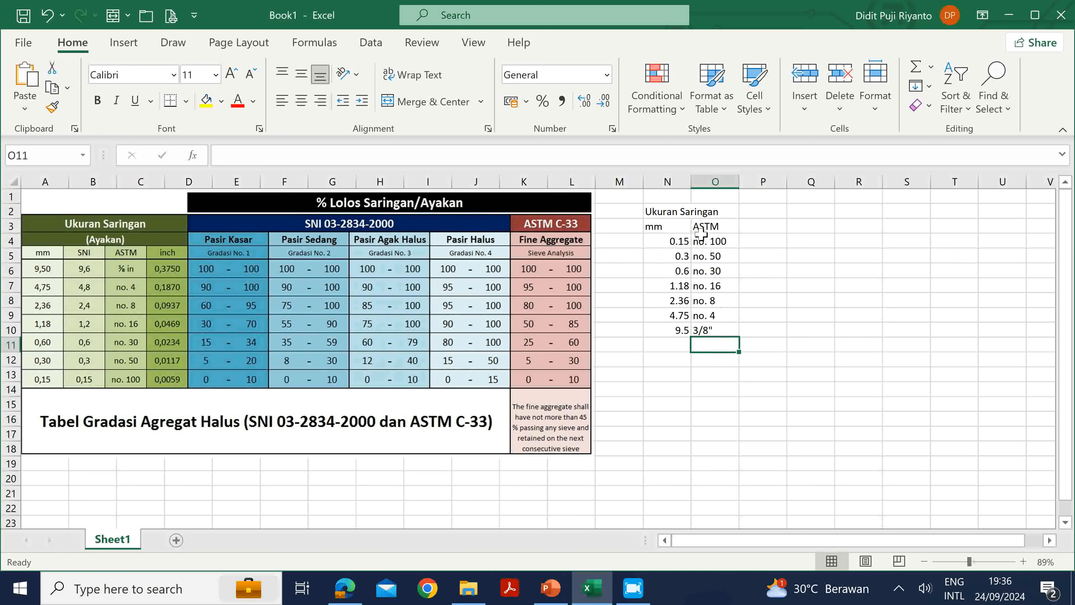
pyautogui.click(732, 242)
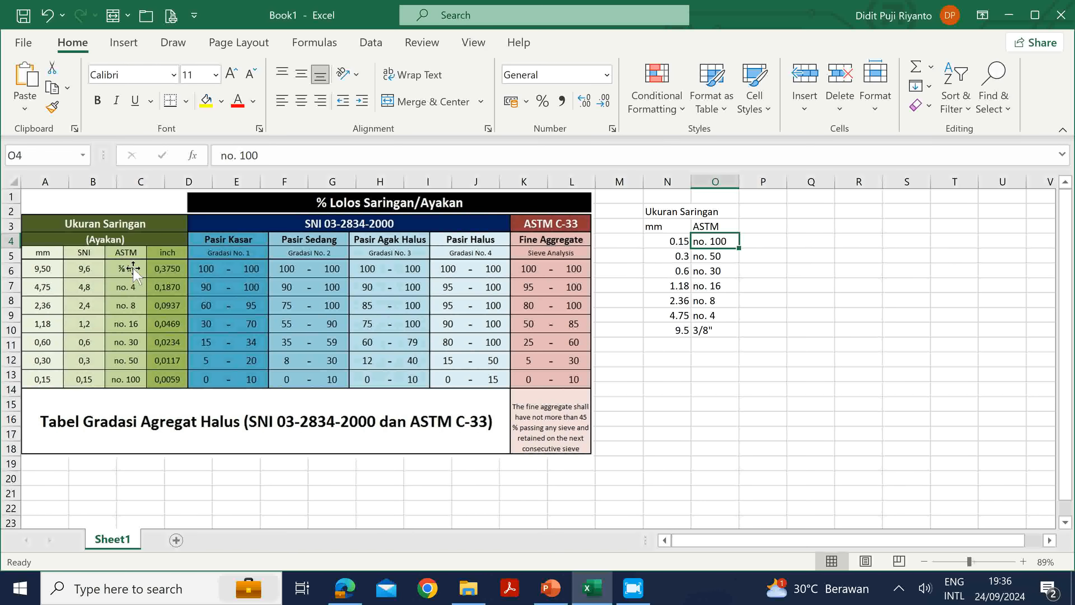
pyautogui.click(784, 271)
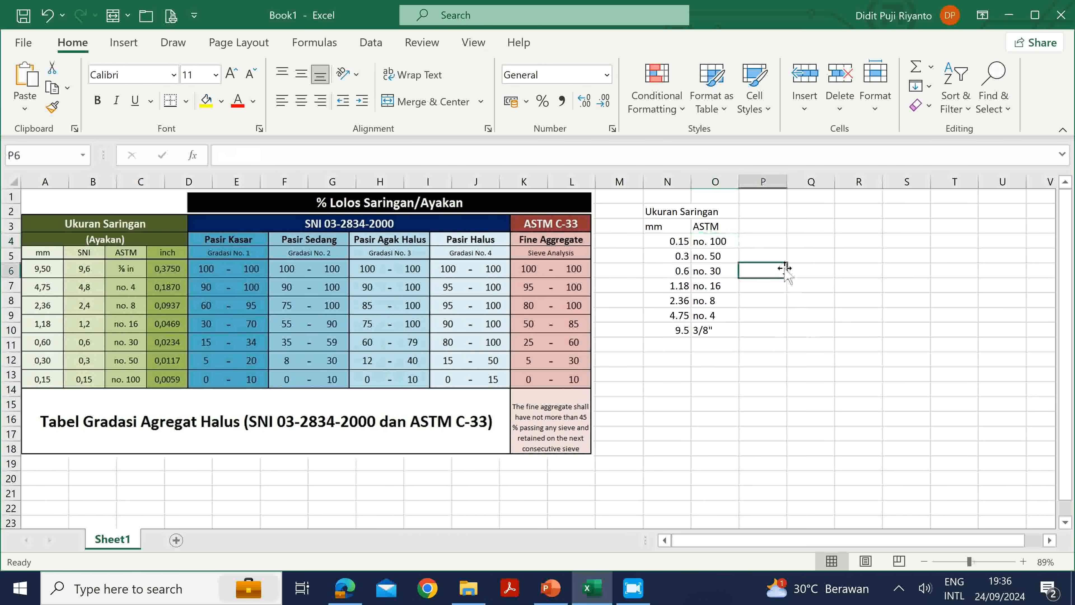
# Center the mm and ASTM entries in N3:O10 and merge and center the Ukuran Saringan heading across N2:O2
pyautogui.moveTo(664, 228); pyautogui.dragTo(696, 328)
pyautogui.click(301, 102)
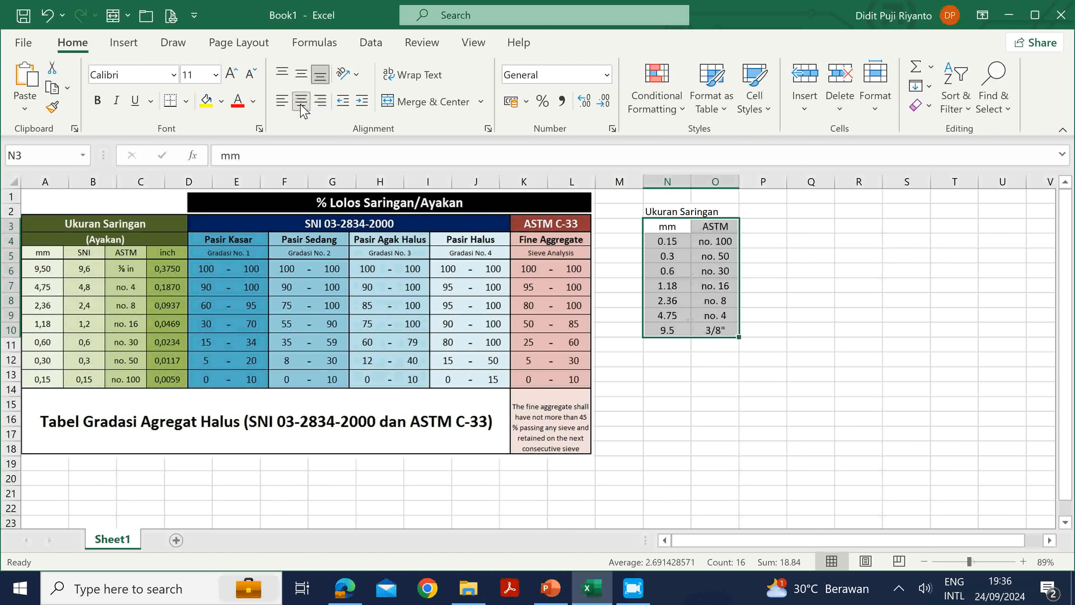
pyautogui.click(675, 210)
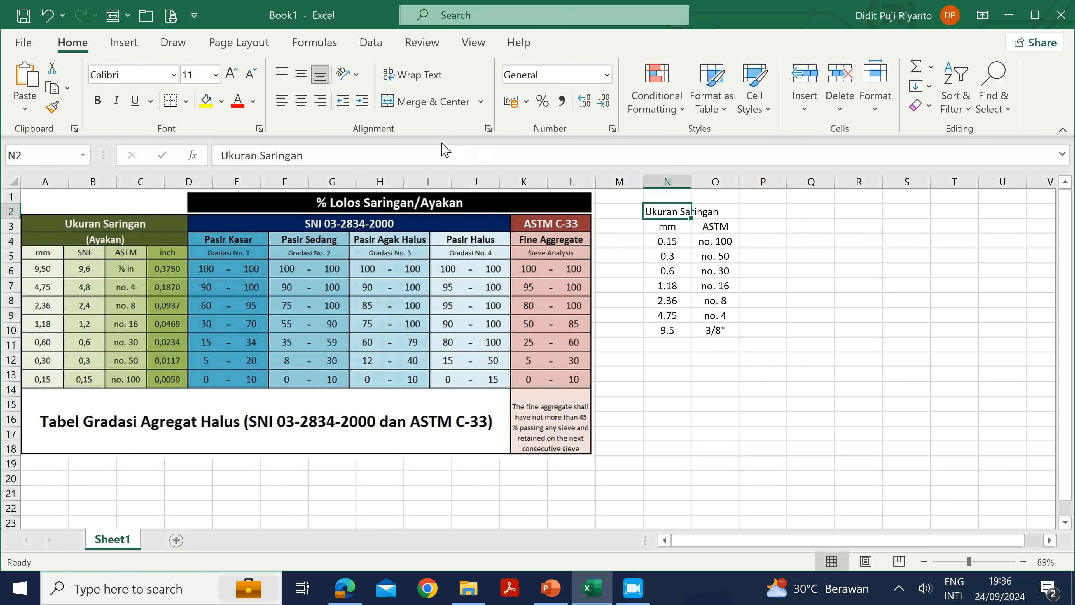
pyautogui.click(300, 102)
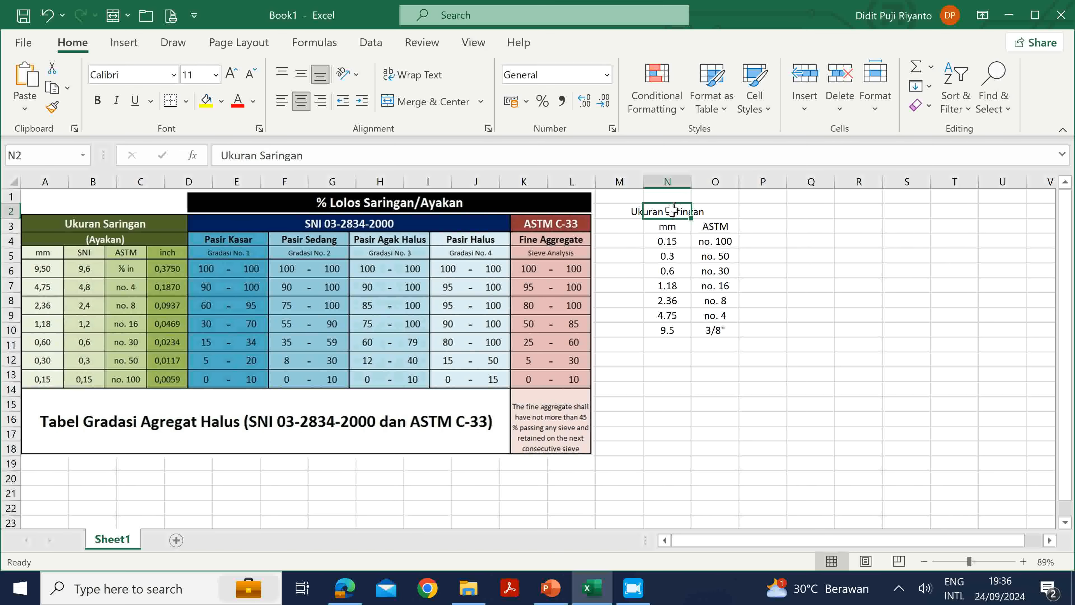
pyautogui.moveTo(672, 210); pyautogui.dragTo(711, 212)
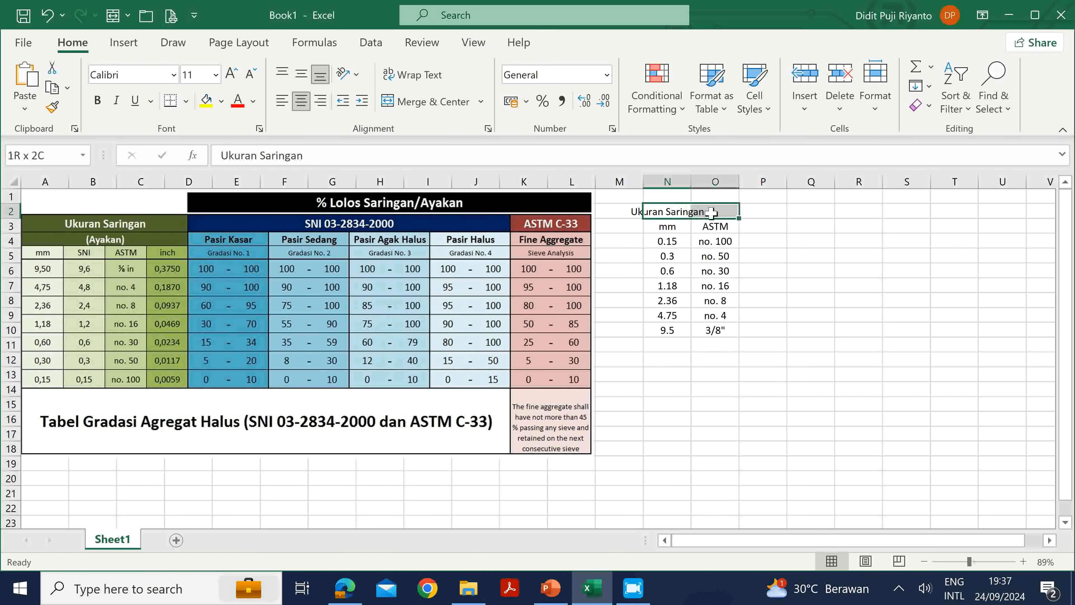
pyautogui.click(434, 106)
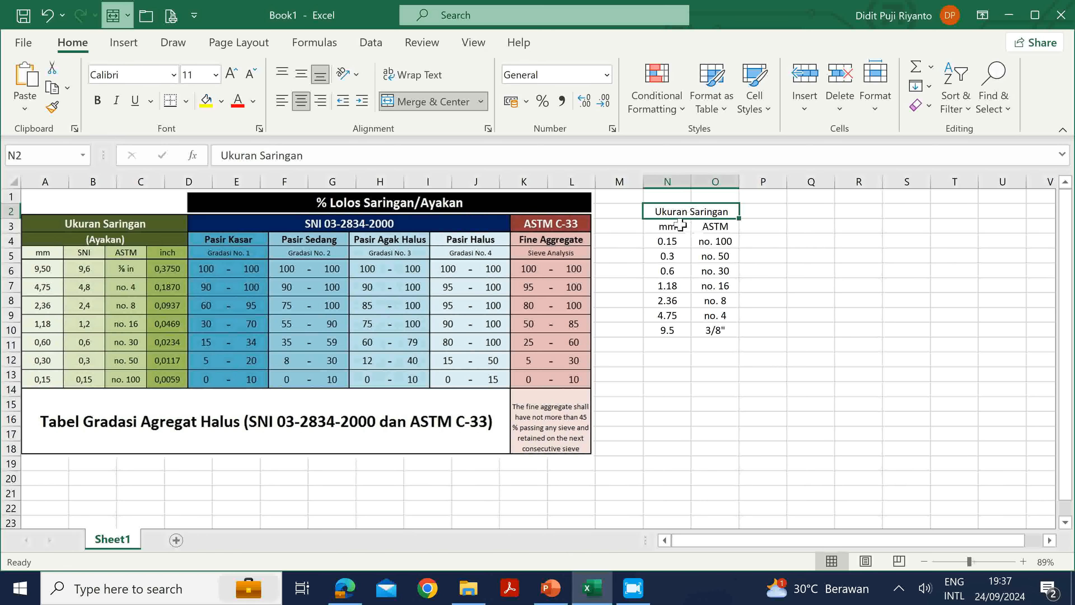
pyautogui.moveTo(680, 225); pyautogui.dragTo(695, 226)
pyautogui.click(680, 208)
# Enter the heading Pasir Kasar in P2 with the subheadings Batas Bawah in P3 and Batas Atas in Q3
pyautogui.click(767, 211)
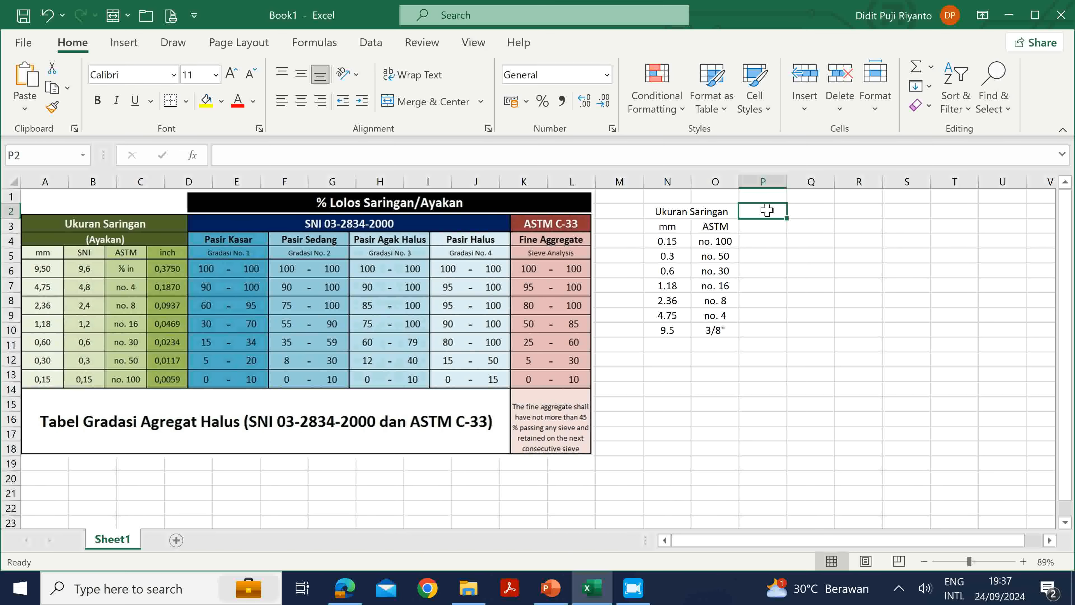
pyautogui.write('Pasir Kasa')
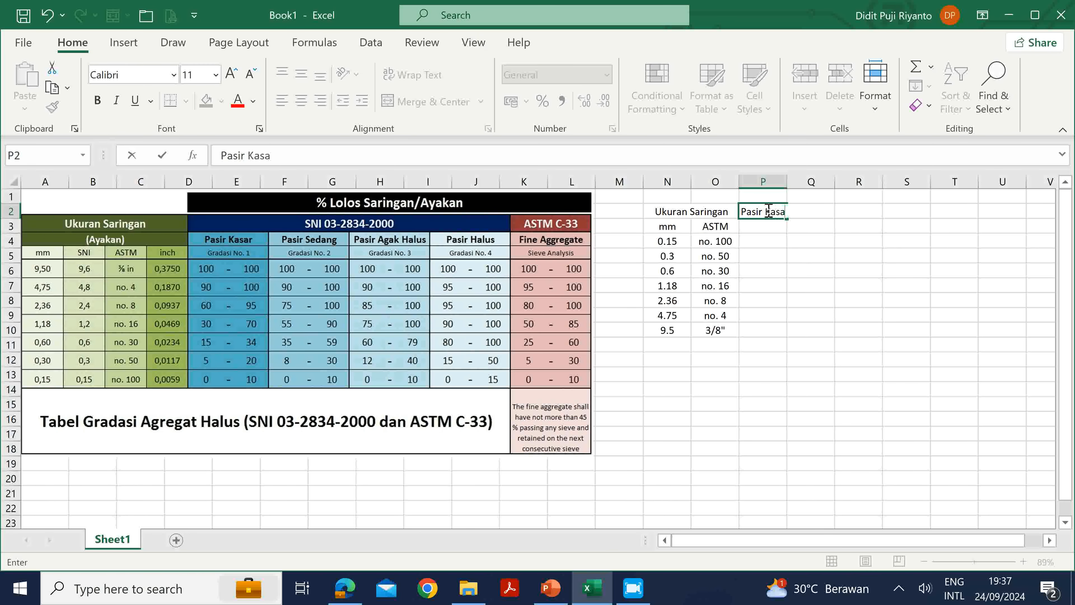
pyautogui.write('r')
pyautogui.press('Return')
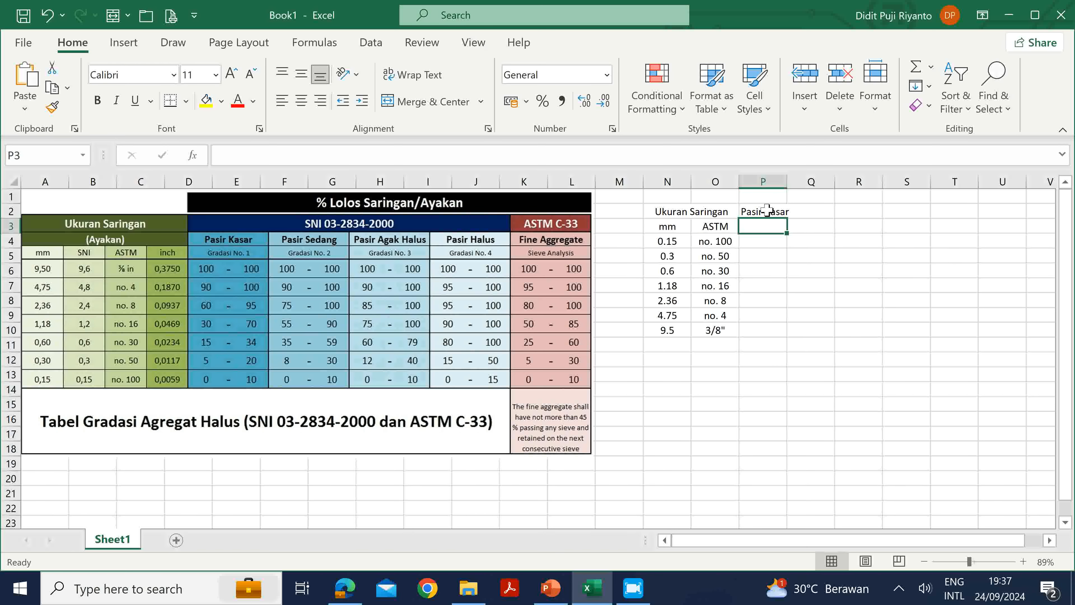
pyautogui.write('Batas Bawah')
pyautogui.press('Tab')
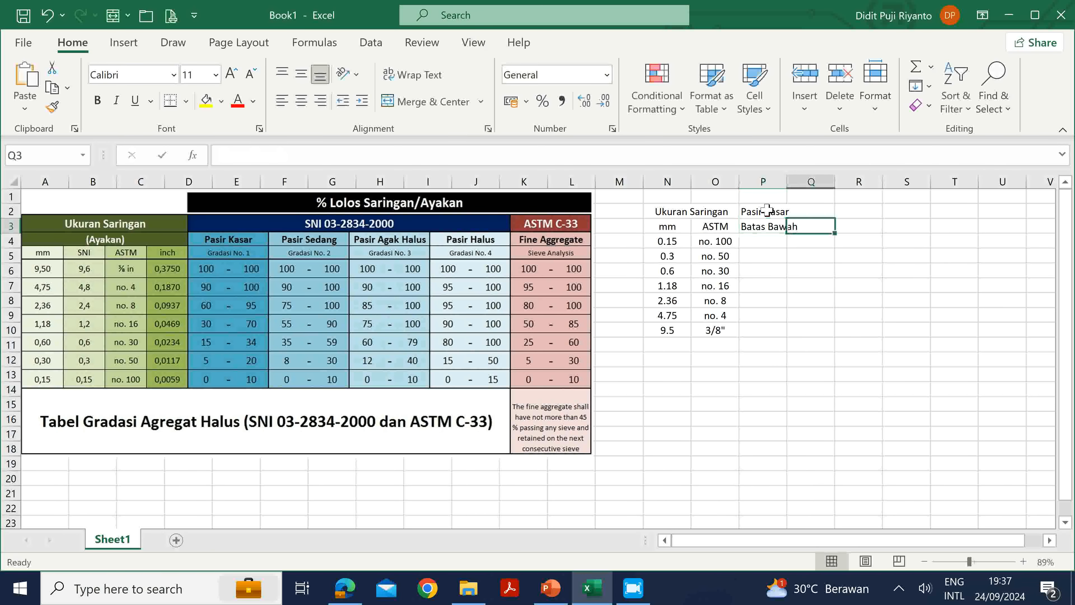
pyautogui.write('Batas')
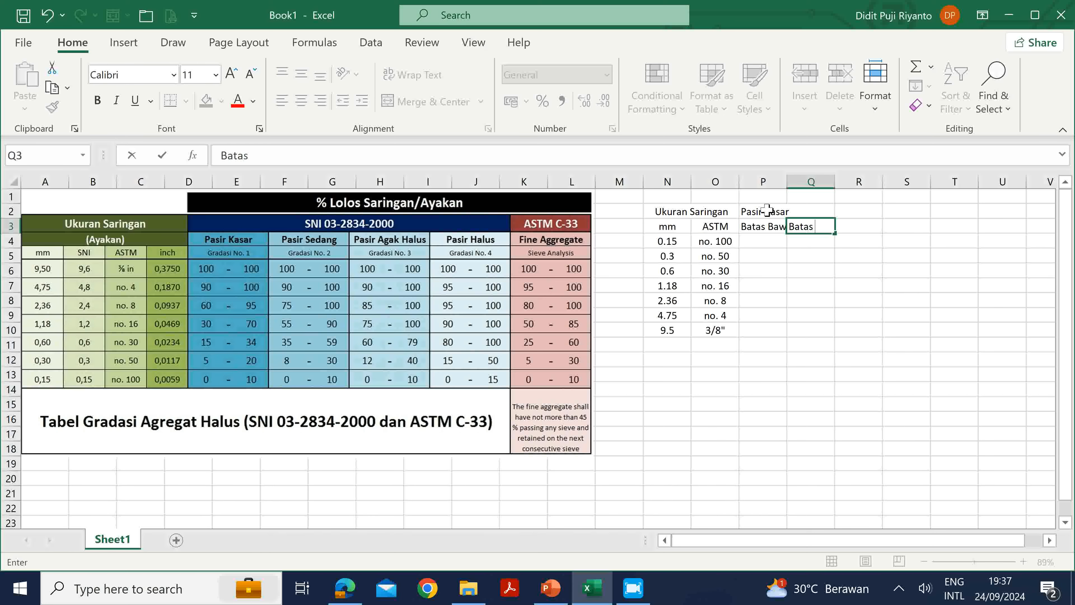
pyautogui.write(' Atas')
pyautogui.press('Return')
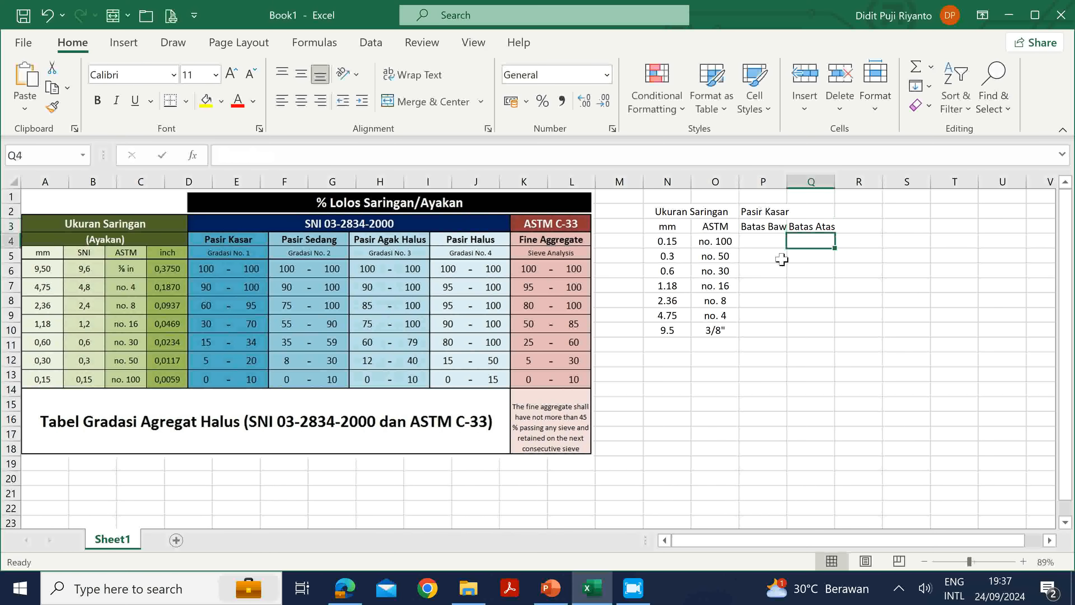
# Widen columns P and Q to fit their subheadings and merge and center the Pasir Kasar heading across P2:Q2
pyautogui.click(767, 300)
pyautogui.moveTo(786, 178); pyautogui.dragTo(865, 183)
pyautogui.moveTo(787, 211); pyautogui.dragTo(812, 209)
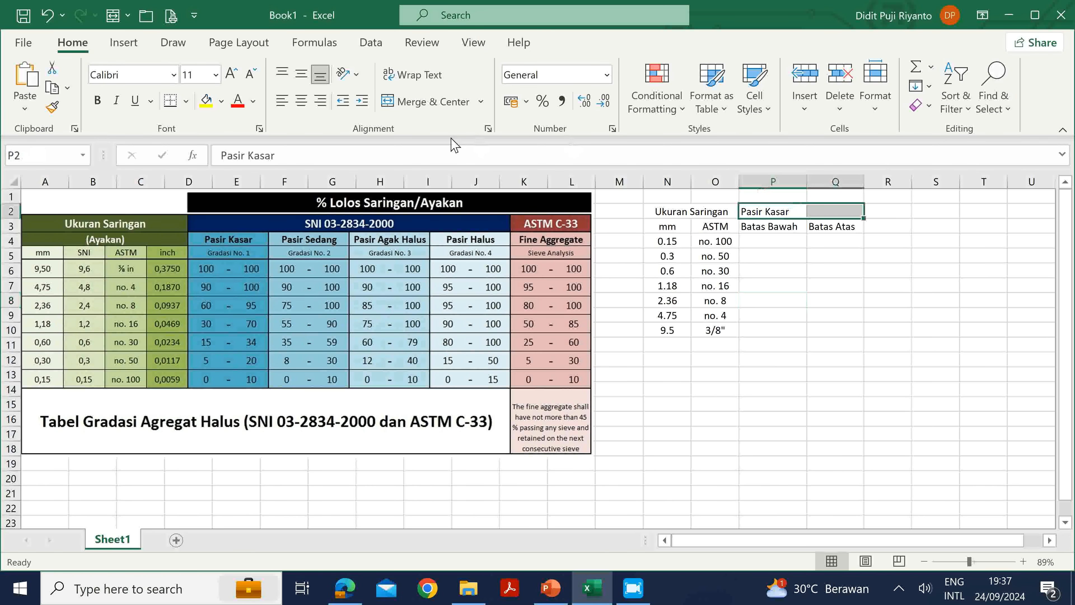
pyautogui.click(439, 106)
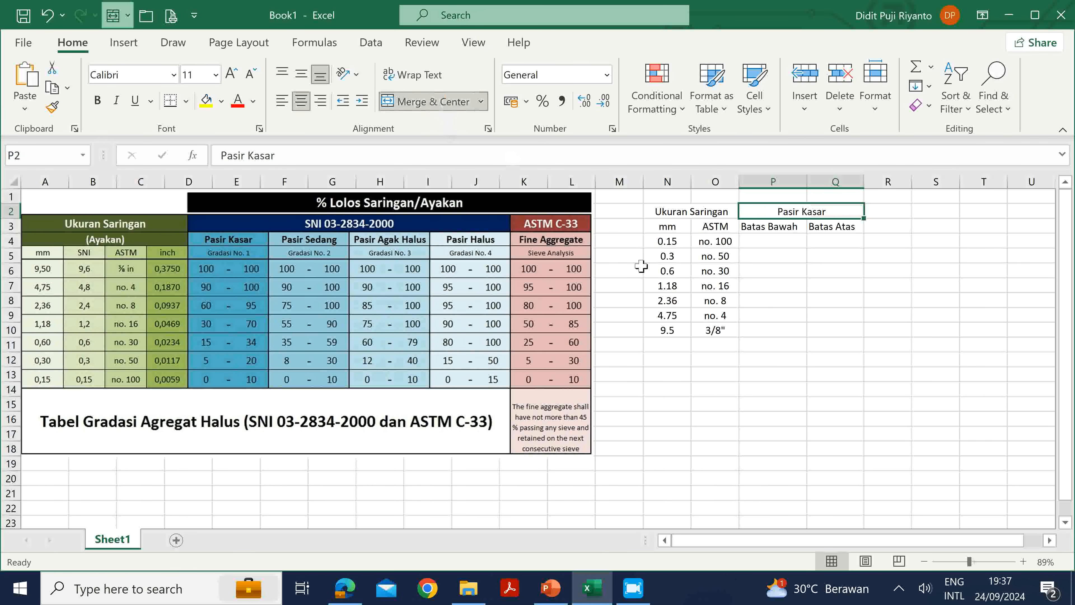
# Enter the Pasir Kasar lower limits 0, 5, 15, 30, 60, 90 and 100 in P4:P10
pyautogui.click(785, 243)
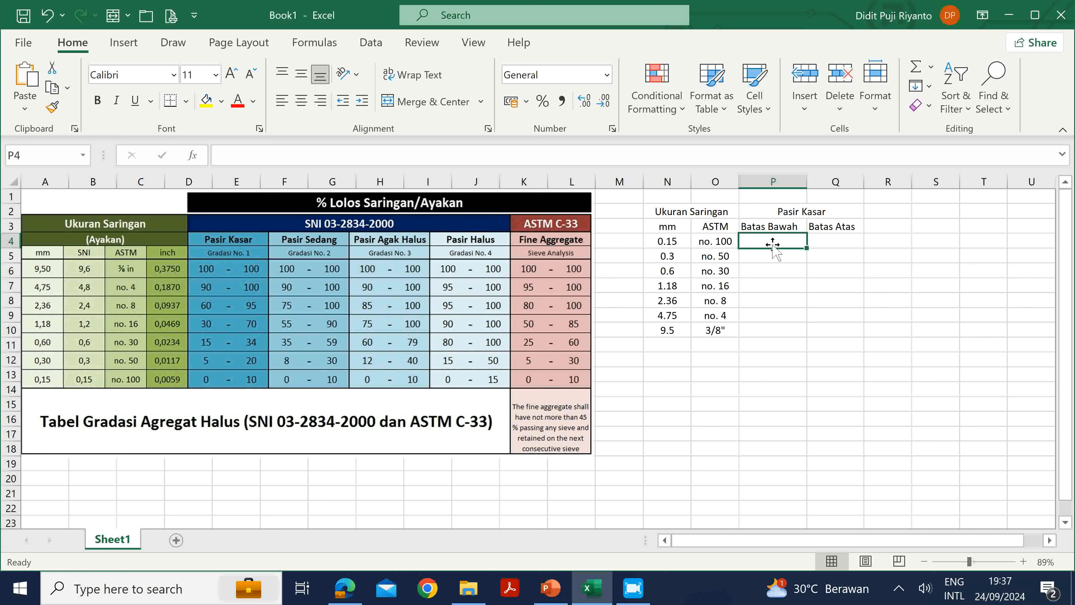
pyautogui.write('0')
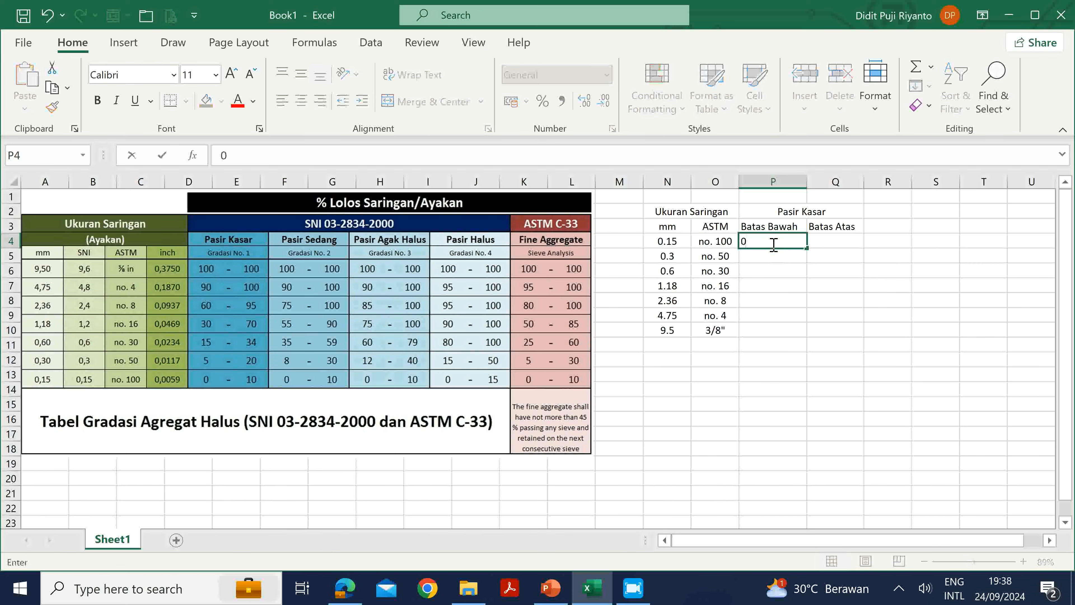
pyautogui.press('Return')
pyautogui.write('5')
pyautogui.press('Return')
pyautogui.write('15')
pyautogui.press('Return')
pyautogui.write('30')
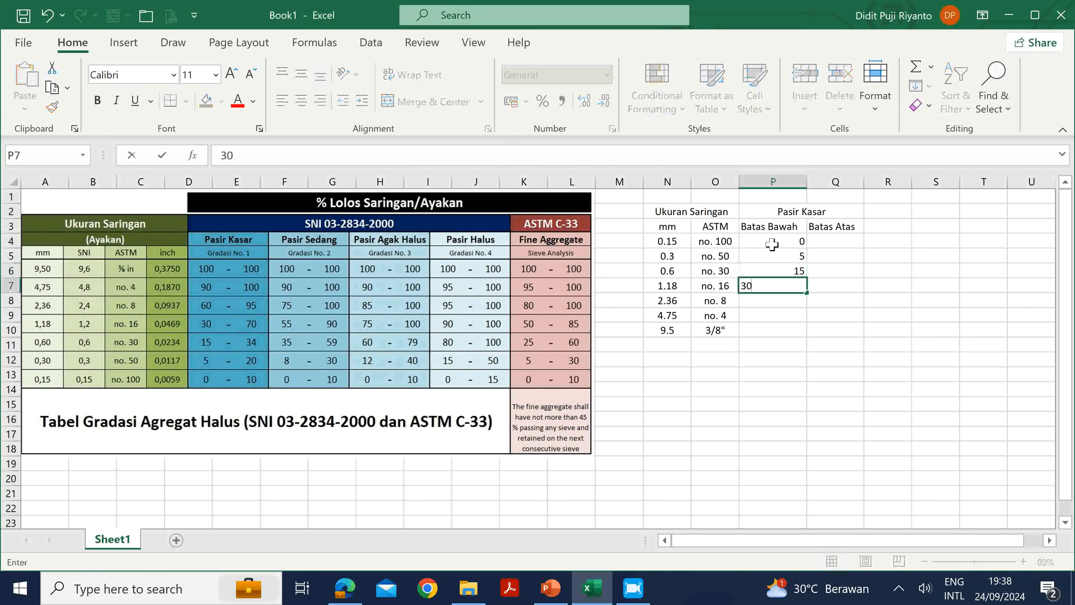
pyautogui.press('Return')
pyautogui.write('60')
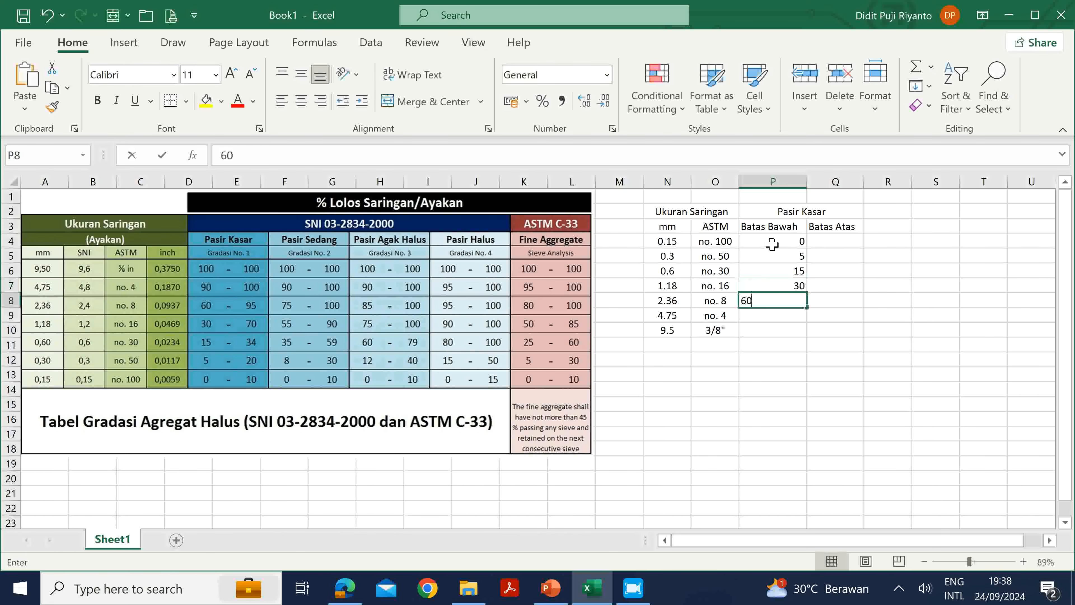
pyautogui.press('Return')
pyautogui.write('90')
pyautogui.press('Return')
pyautogui.write('100')
pyautogui.press('Return')
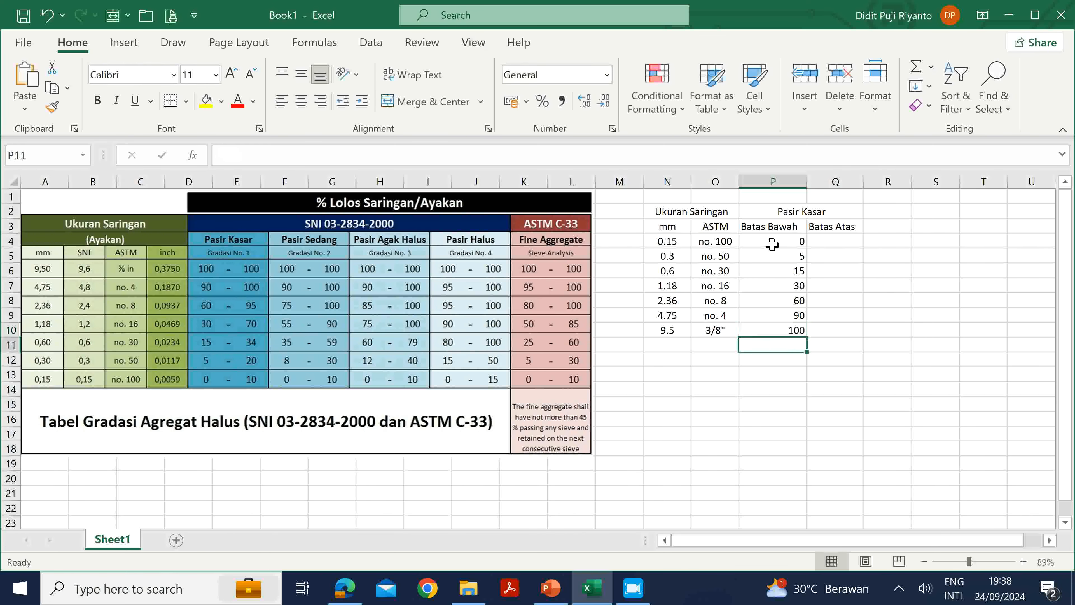
# Enter the Pasir Kasar upper limits 10, 20, 34, 70, 95, 100 and 100 in Q4:Q10
pyautogui.click(834, 241)
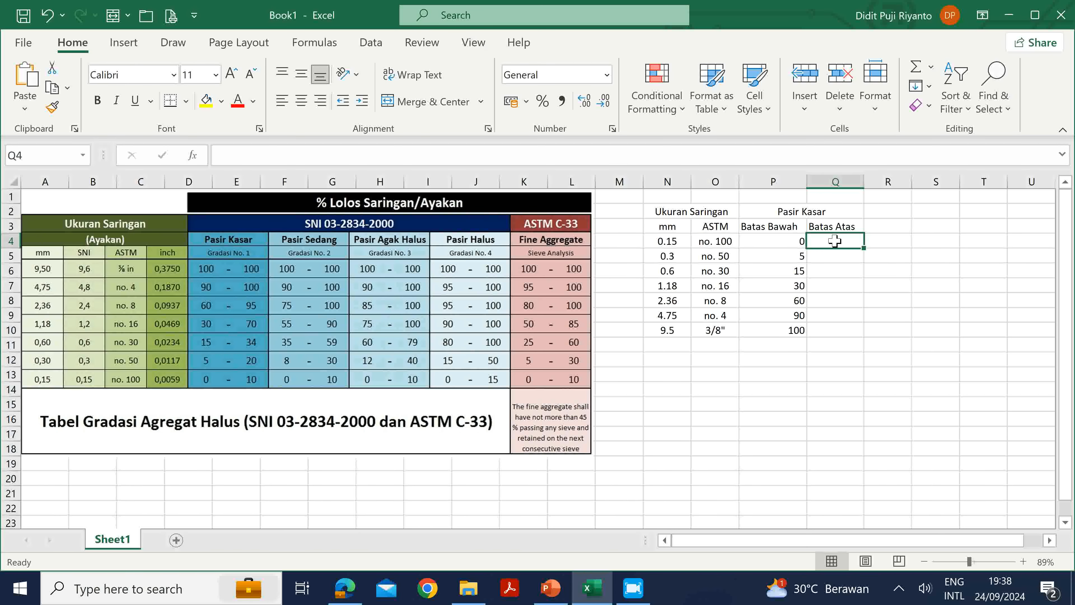
pyautogui.write('10')
pyautogui.press('Return')
pyautogui.write('20')
pyautogui.press('Return')
pyautogui.write('3')
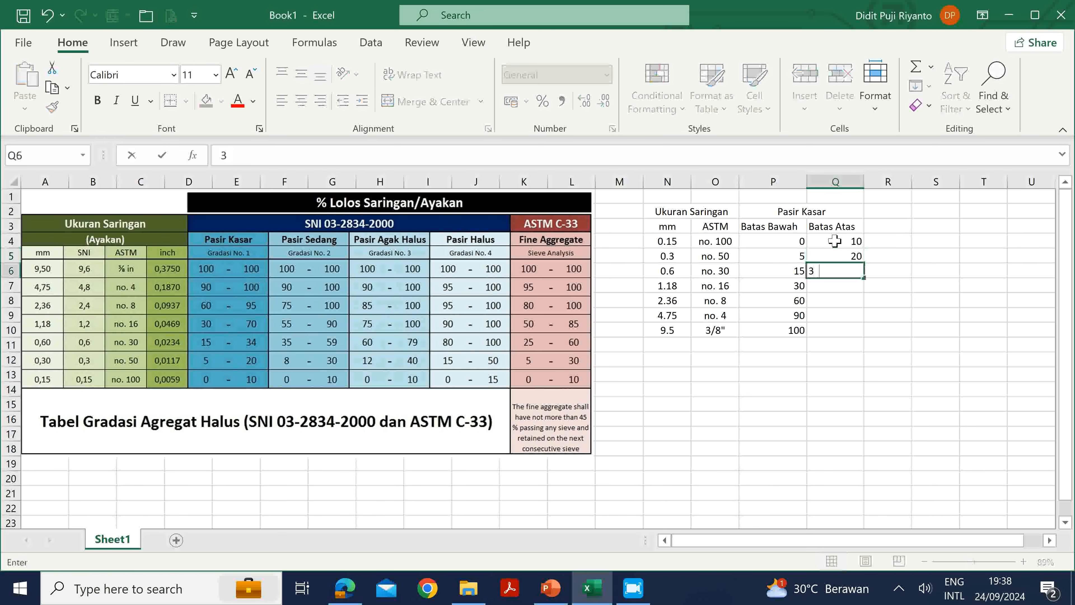
pyautogui.write('4')
pyautogui.press('Return')
pyautogui.write('70')
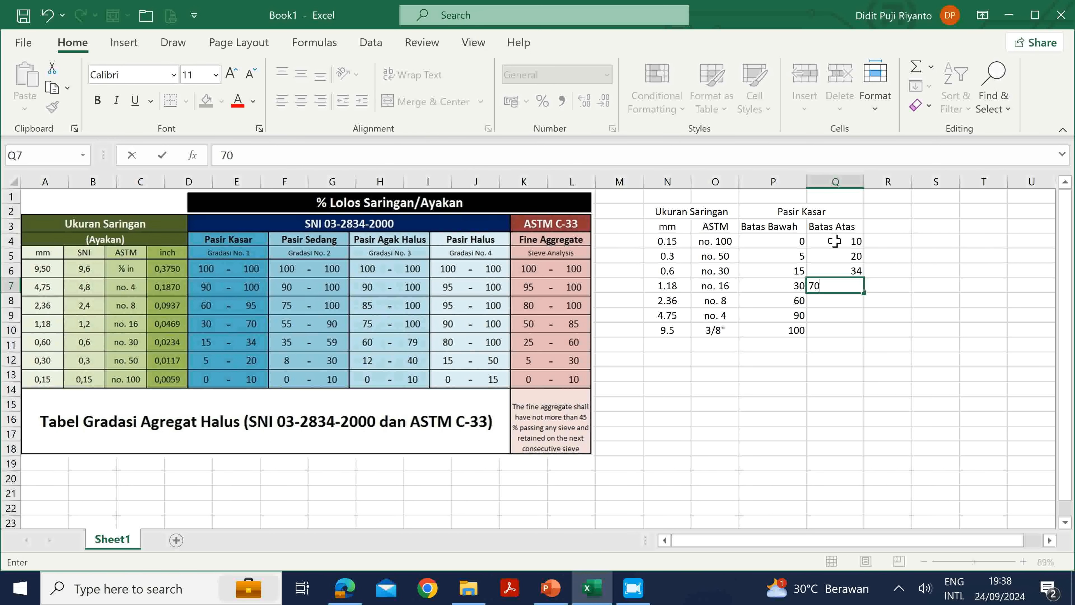
pyautogui.press('Return')
pyautogui.write('95')
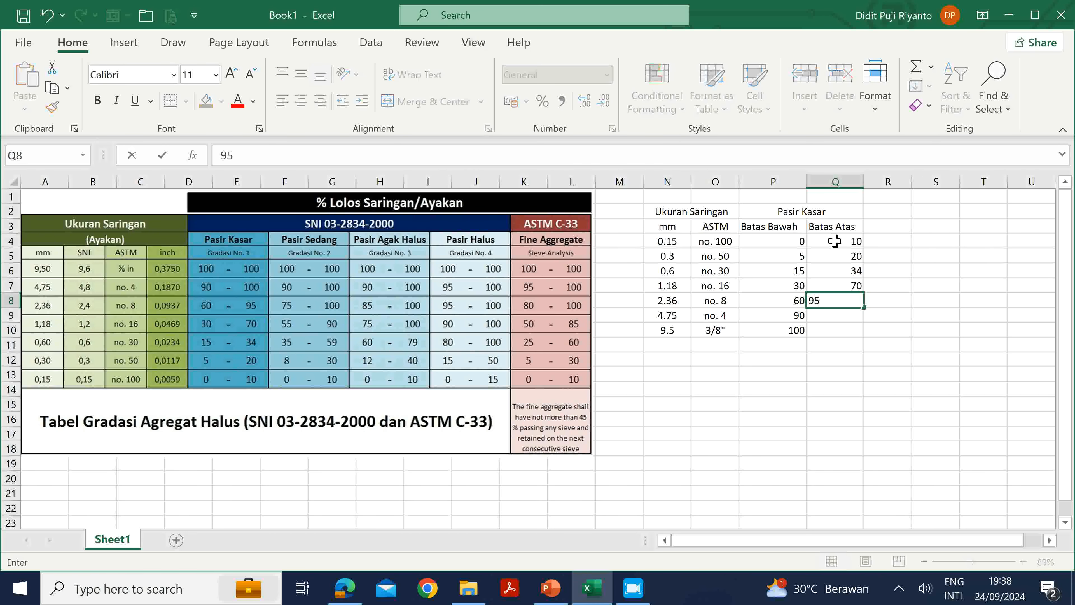
pyautogui.press('Return')
pyautogui.write('100')
pyautogui.press('Return')
pyautogui.write('100')
pyautogui.press('Return')
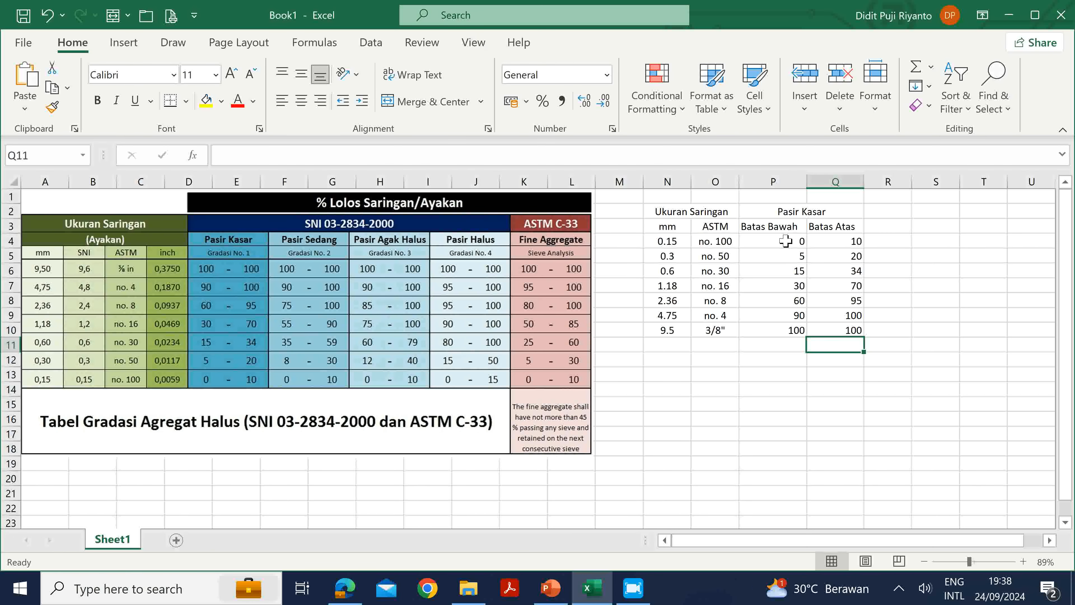
# Center the Pasir Kasar limit values in P4:Q10
pyautogui.moveTo(785, 241); pyautogui.dragTo(832, 330)
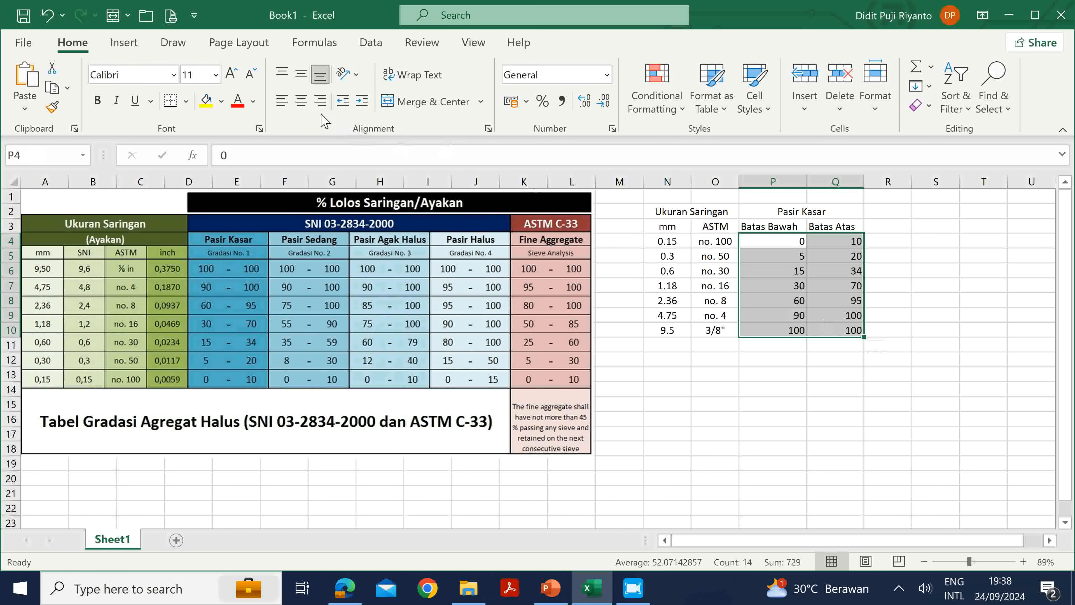
pyautogui.click(301, 101)
pyautogui.click(836, 409)
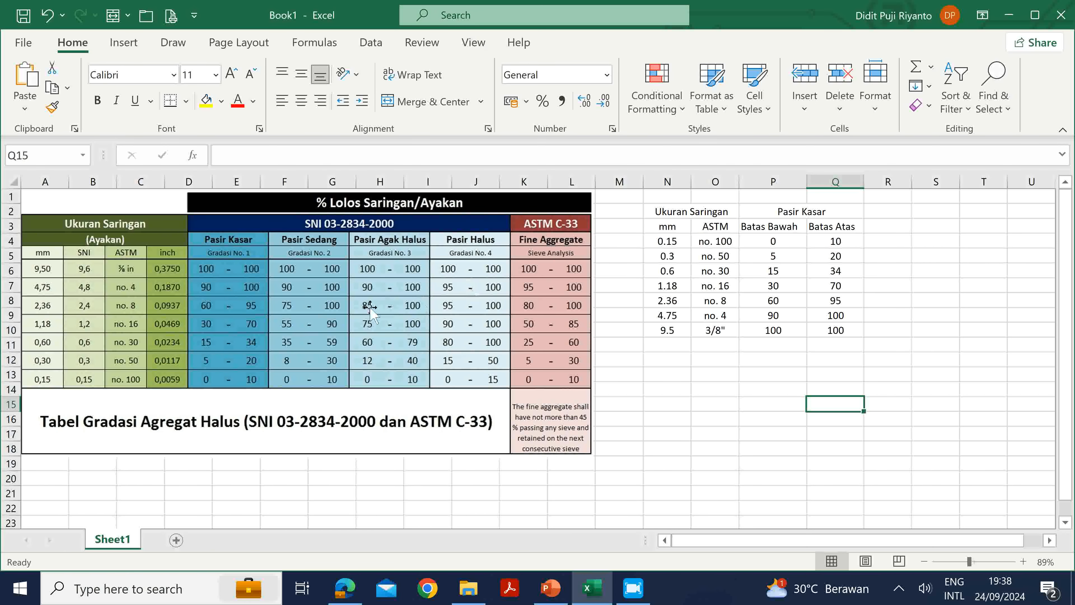
# Enter the heading Pasir Sedang in R2
pyautogui.click(891, 210)
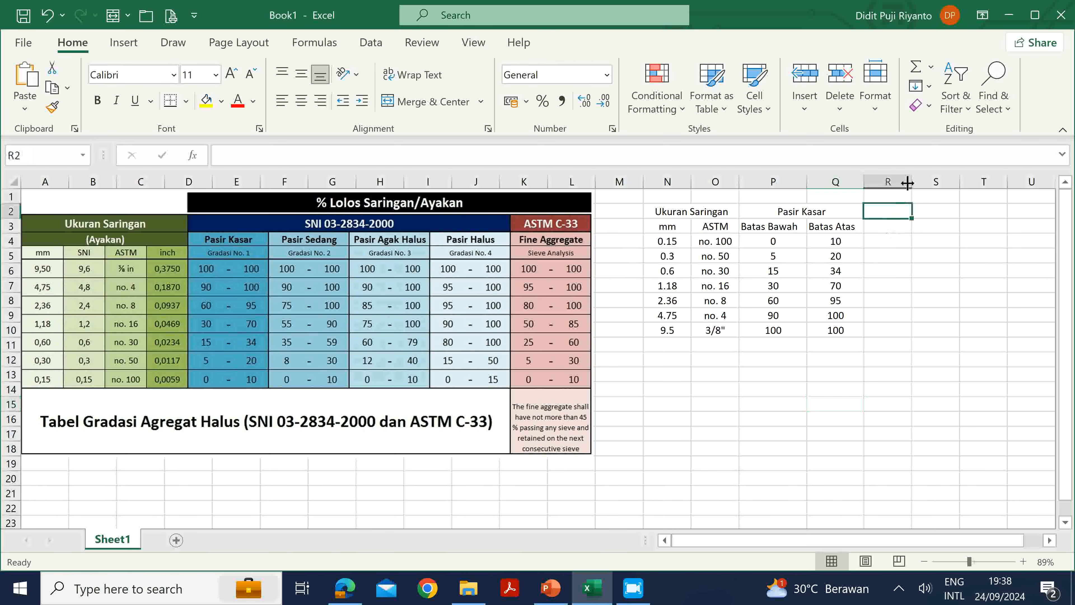
pyautogui.write('Pasir S')
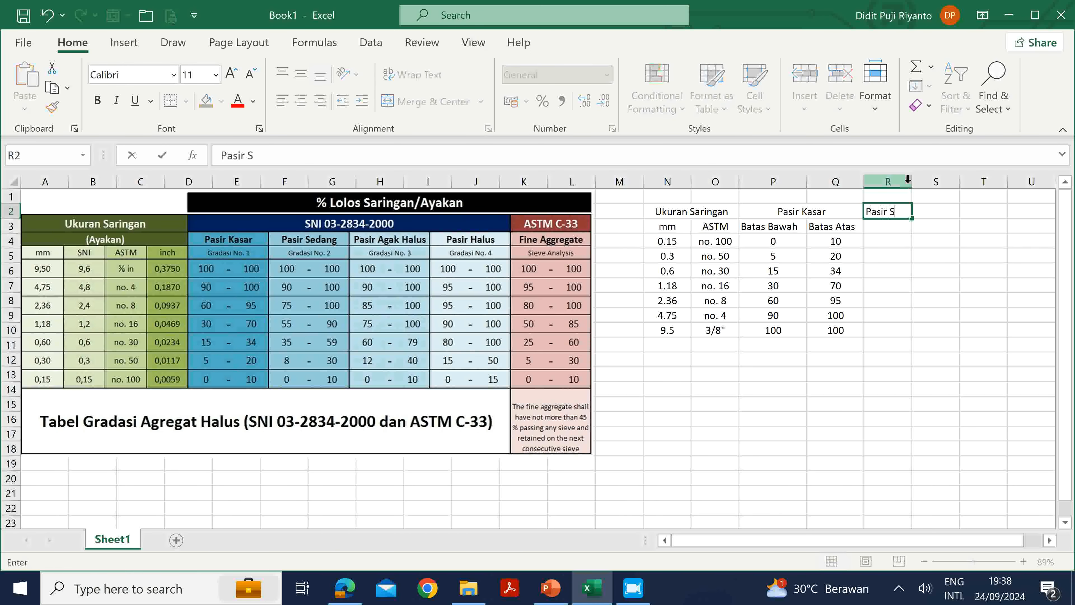
pyautogui.write('edang')
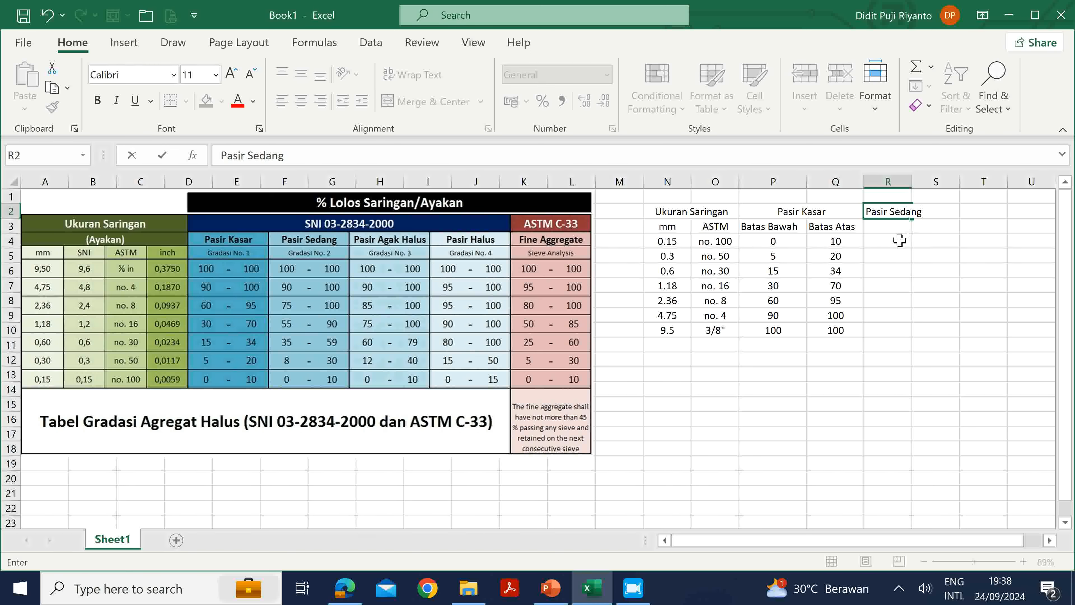
# Copy the Batas Bawah and Batas Atas headings from P3:Q3 to R3:S3 and widen columns R and S to fit them
pyautogui.click(789, 220)
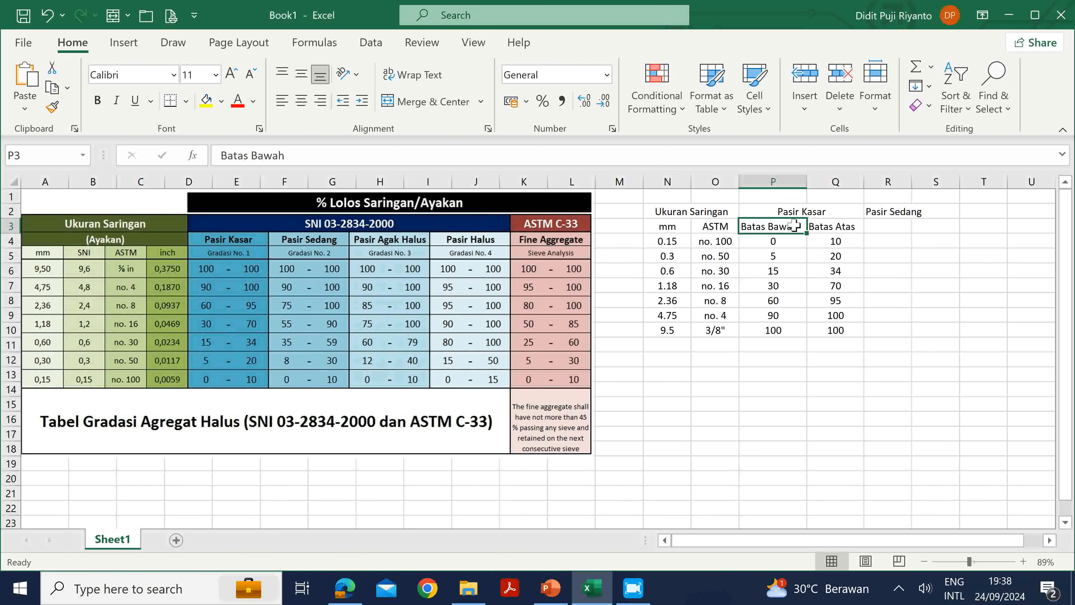
pyautogui.moveTo(794, 225); pyautogui.dragTo(814, 225)
pyautogui.hotkey('ctrl', 'c')
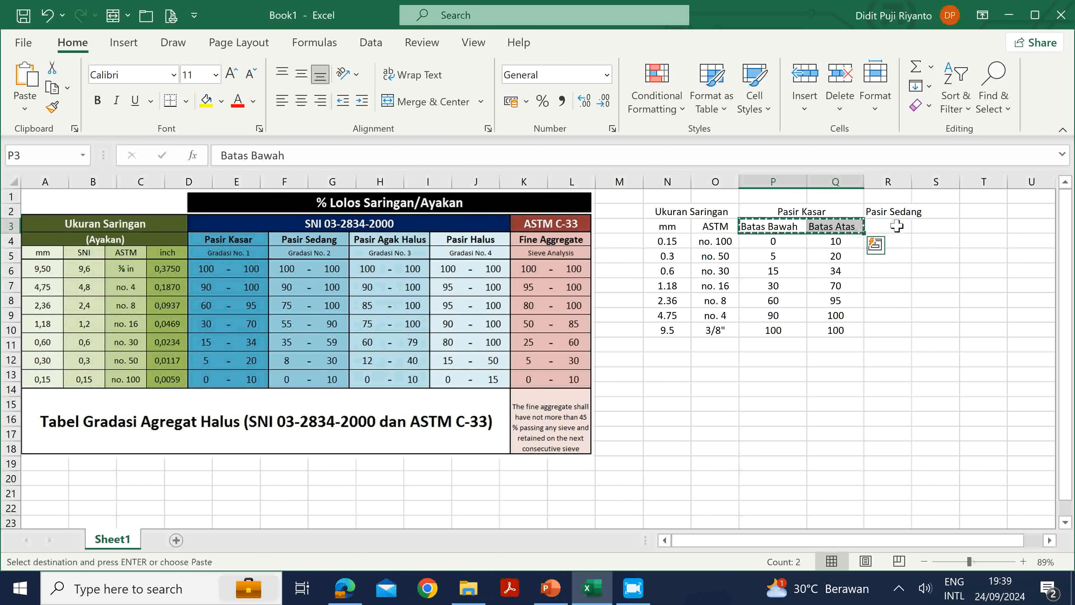
pyautogui.click(896, 226)
pyautogui.hotkey('ctrl', 'v')
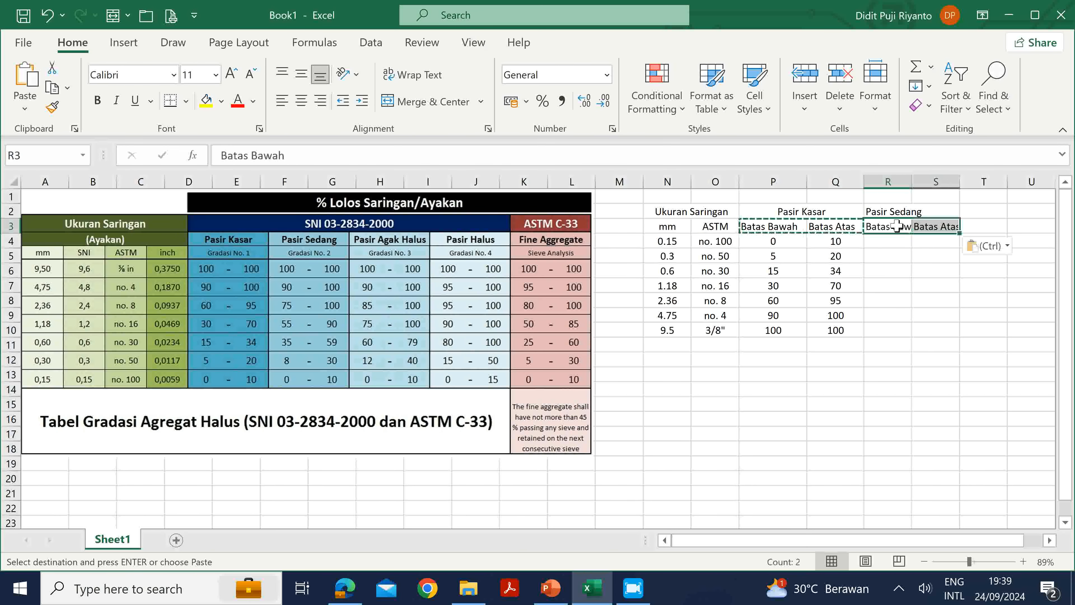
pyautogui.moveTo(912, 182); pyautogui.dragTo(987, 181)
pyautogui.click(940, 256)
pyautogui.press('Escape')
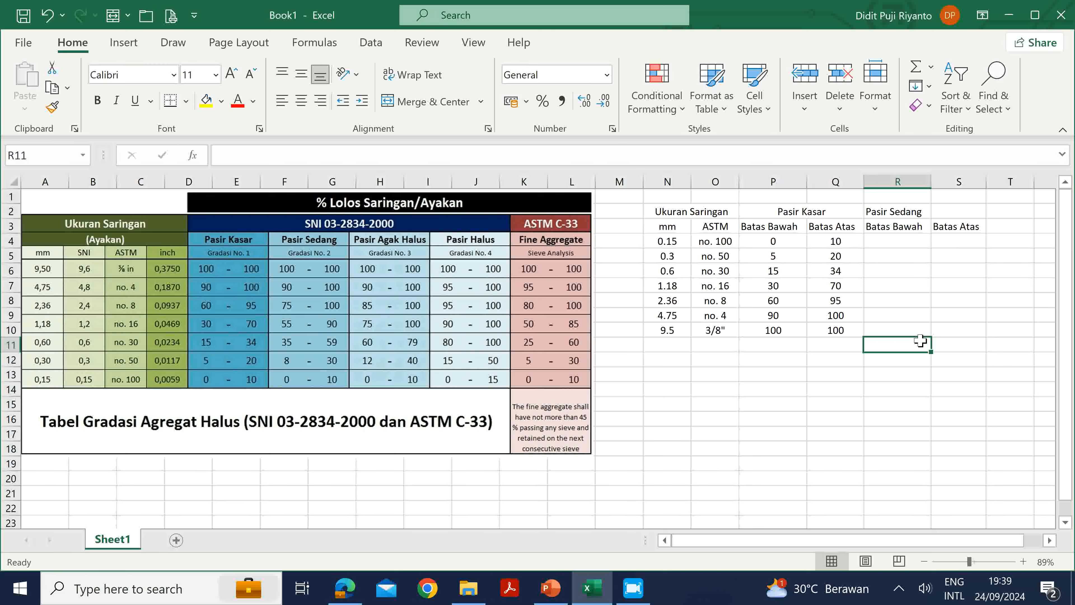
# Merge and center the Pasir Sedang heading across R2:S2
pyautogui.moveTo(914, 211); pyautogui.dragTo(943, 211)
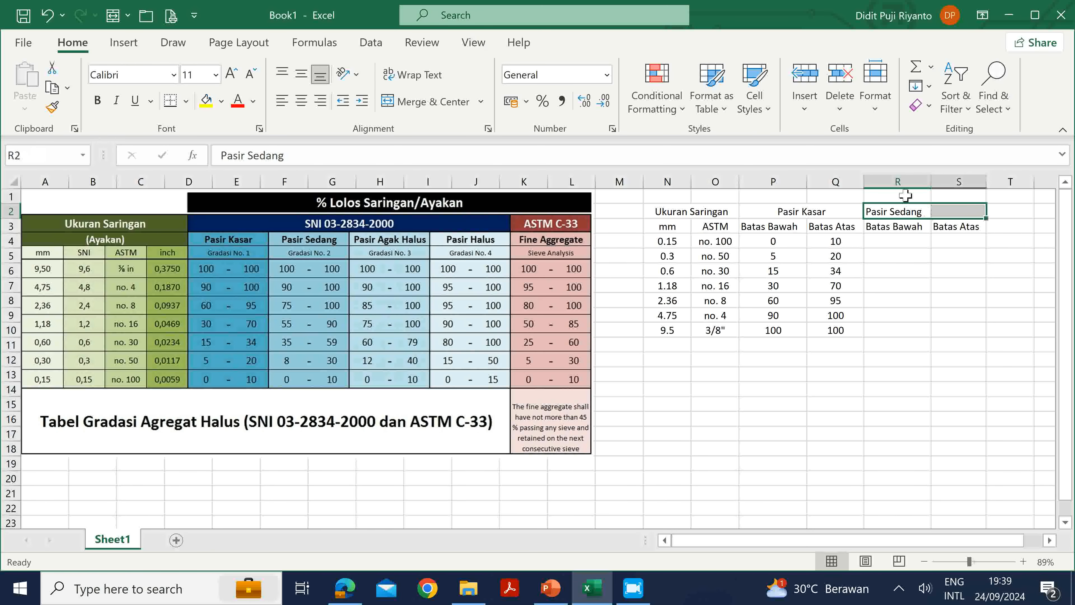
pyautogui.click(432, 101)
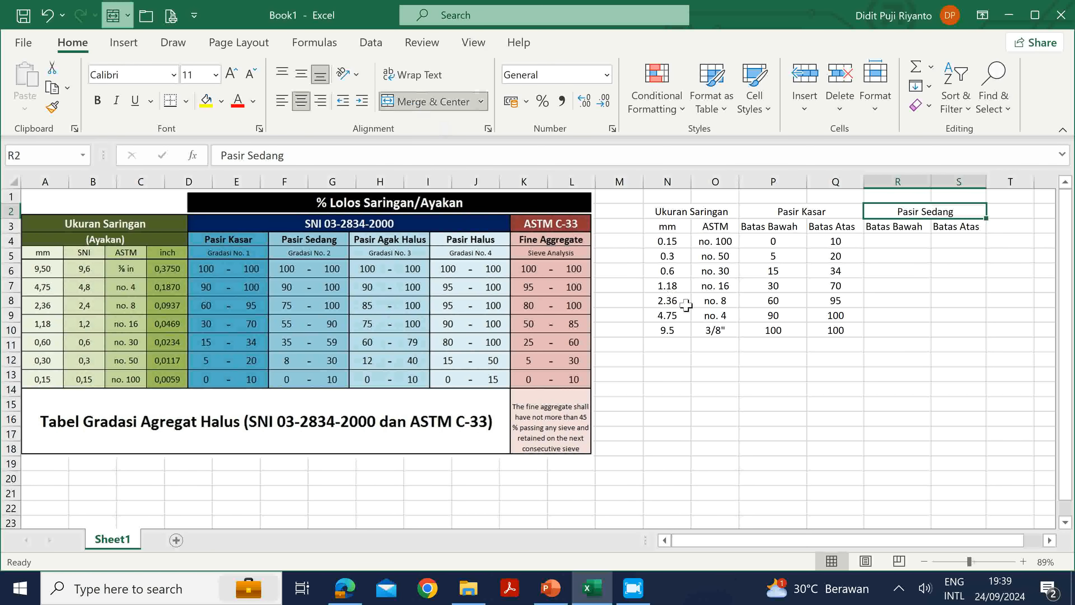
pyautogui.click(891, 419)
# Enter the Pasir Sedang lower limits 0, 8, 35, 55, 75, 90 and 100 in R4:R10
pyautogui.click(884, 241)
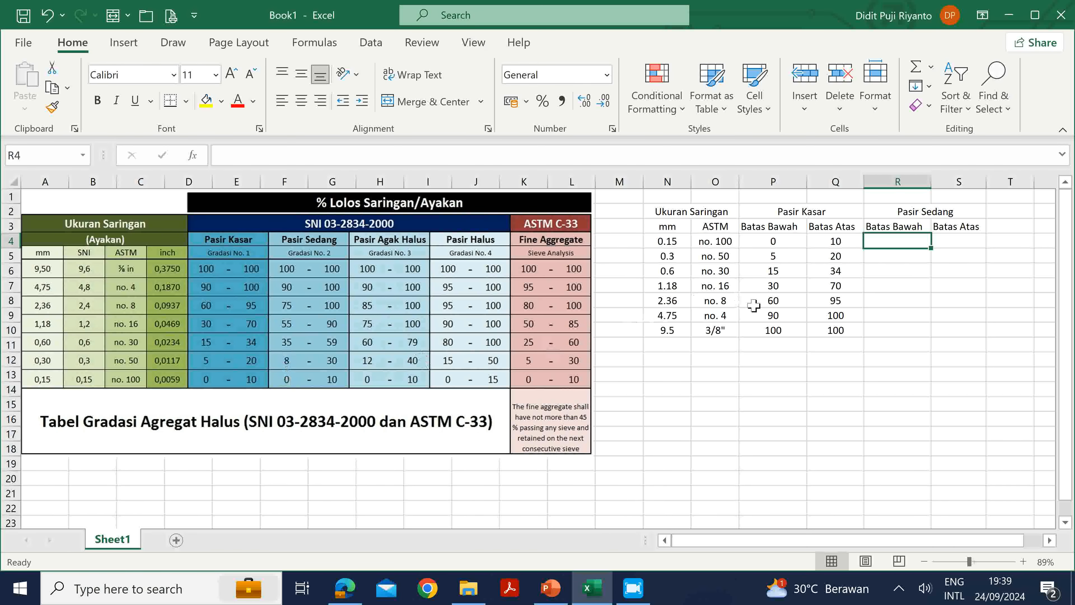
pyautogui.write('0')
pyautogui.press('Return')
pyautogui.write('8')
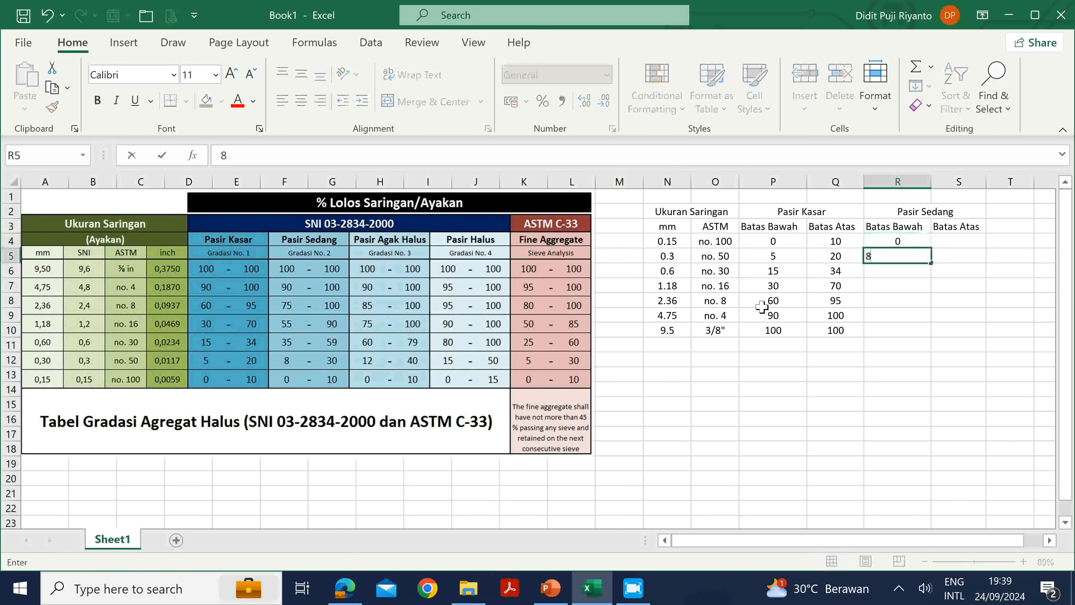
pyautogui.press('Return')
pyautogui.write('35')
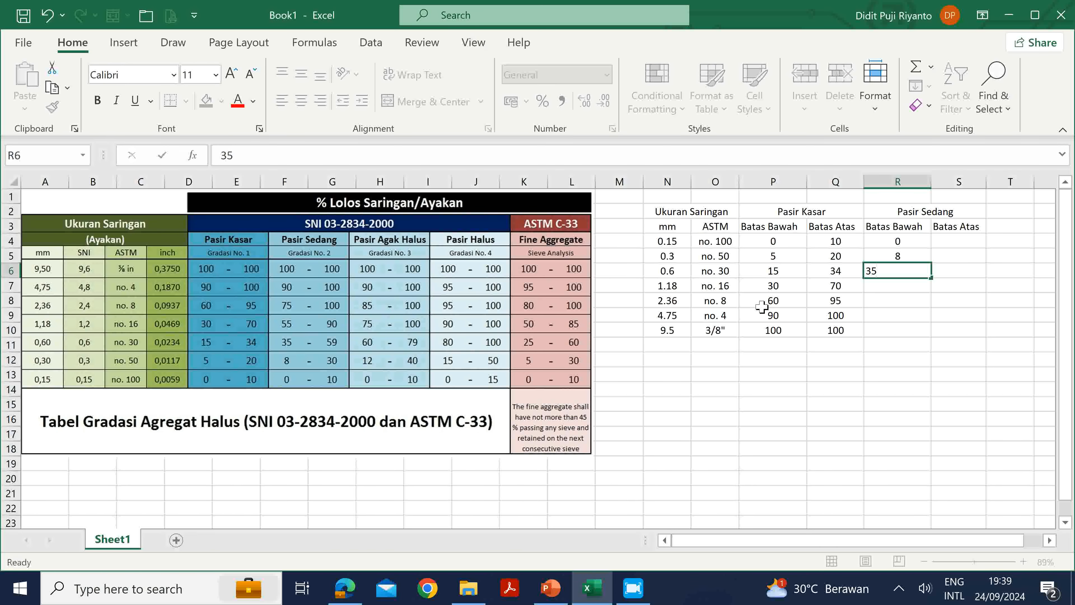
pyautogui.press('Return')
pyautogui.write('5')
pyautogui.press('Return')
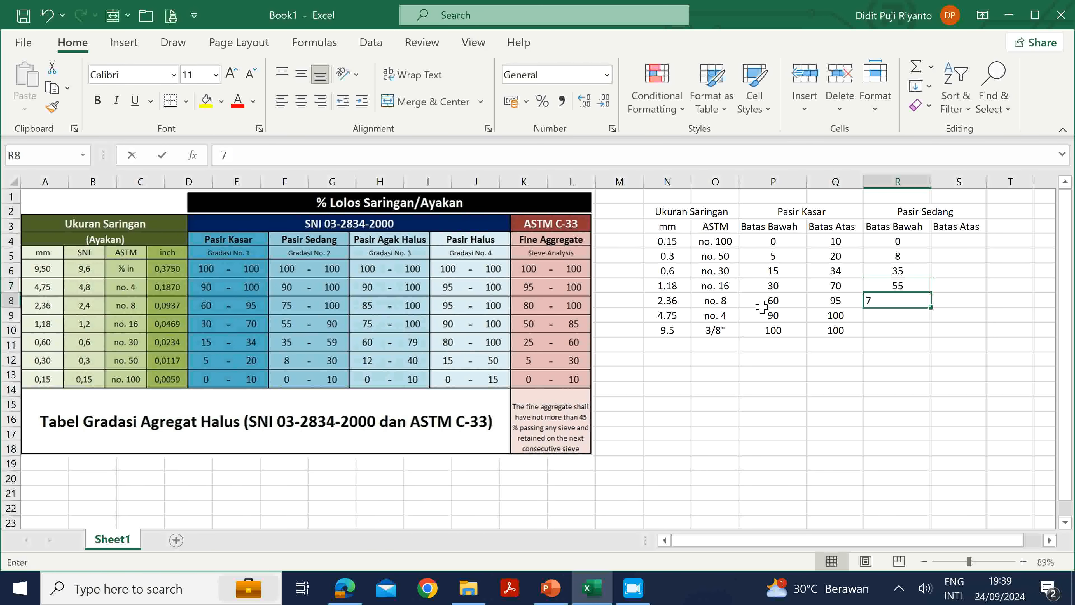
pyautogui.write('75')
pyautogui.press('Return')
pyautogui.press('Return')
pyautogui.press('Up')
pyautogui.write('90')
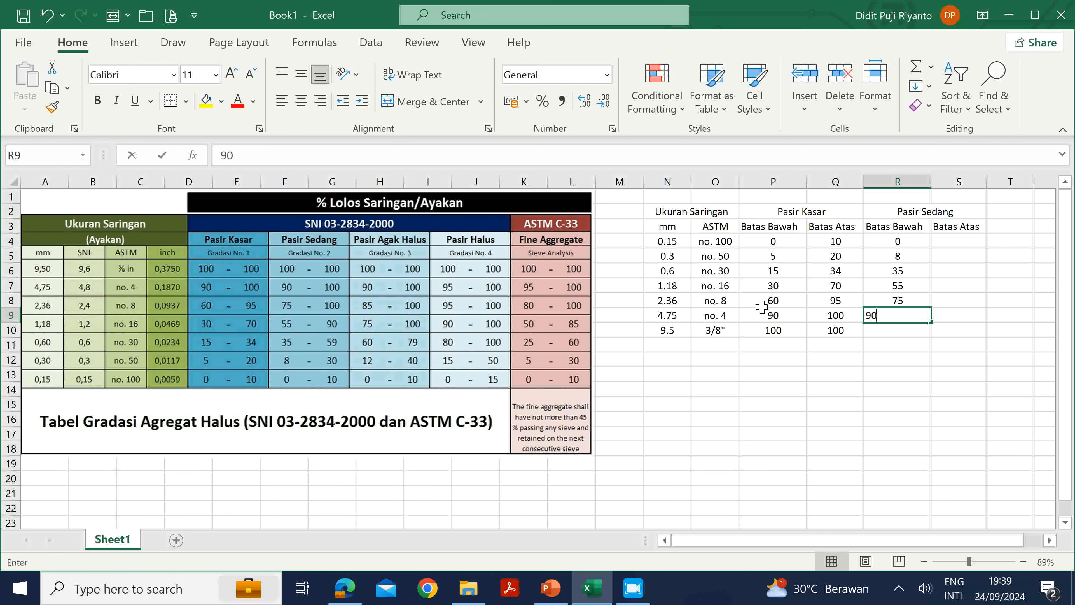
pyautogui.press('Return')
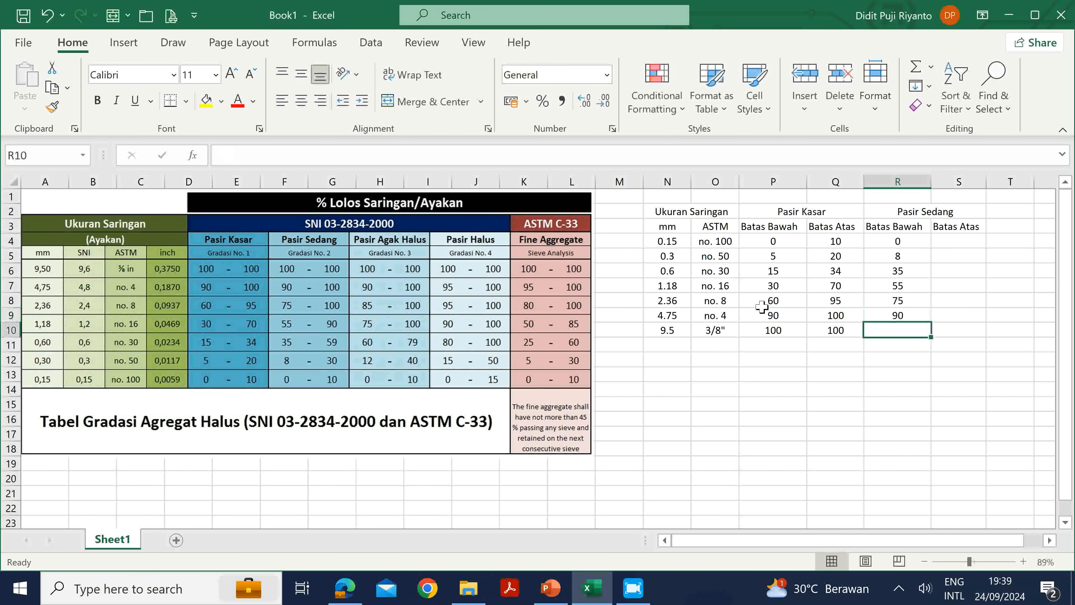
pyautogui.write('100')
pyautogui.press('Return')
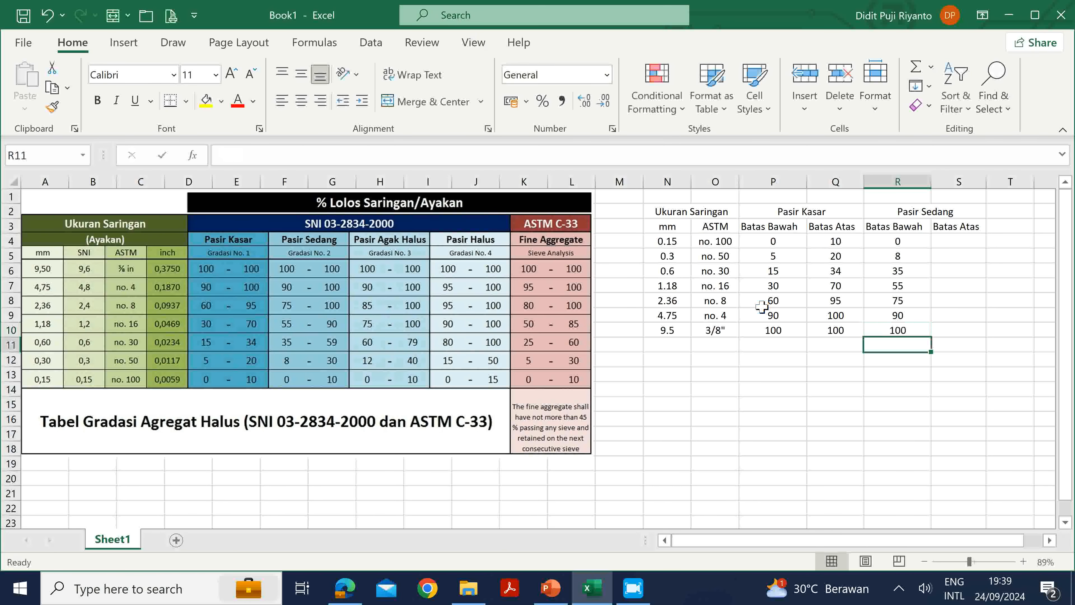
# Enter the Pasir Sedang upper limits 10, 30, 59, 90, 100, 100 and 100 in S4:S10
pyautogui.click(964, 241)
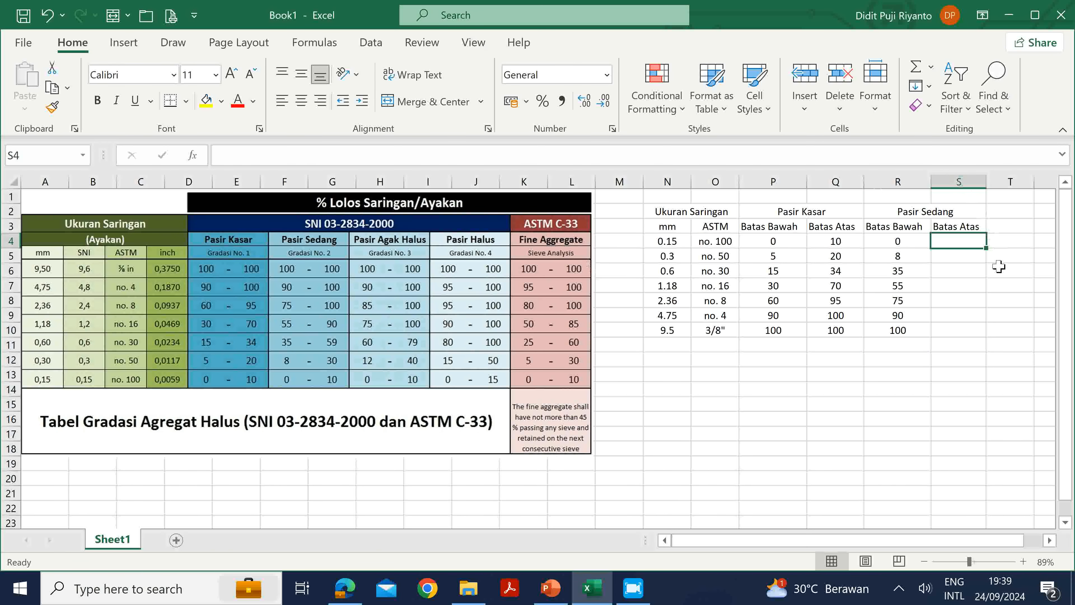
pyautogui.write('10')
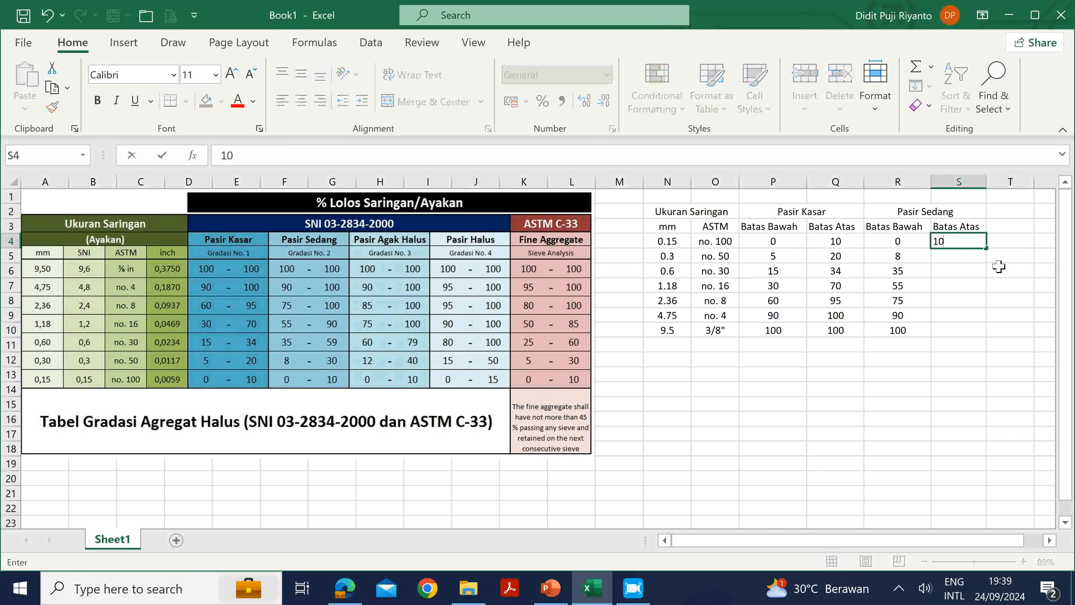
pyautogui.press('Return')
pyautogui.write('30')
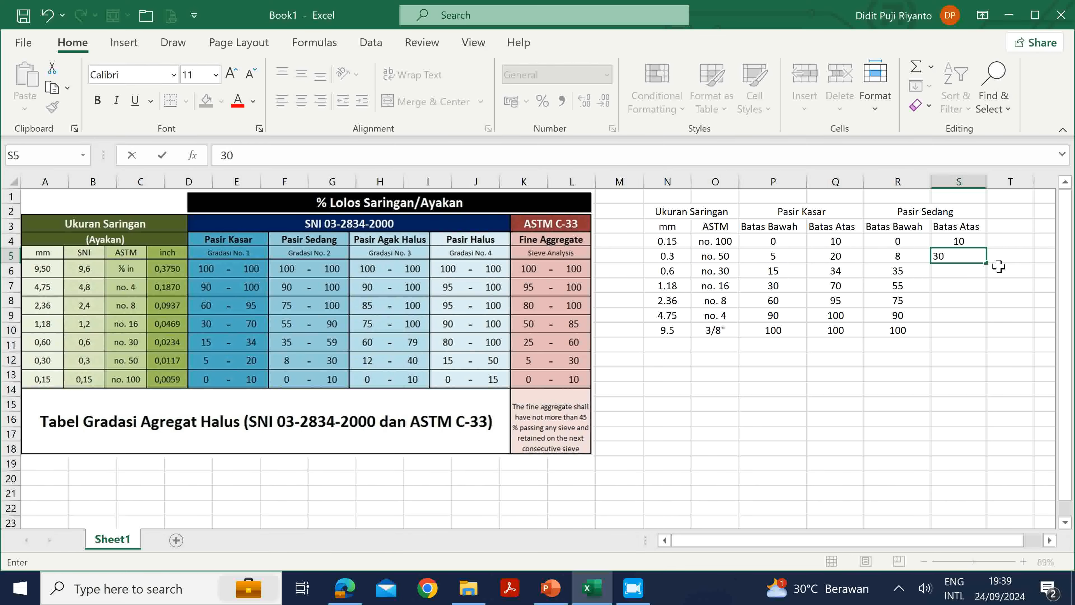
pyautogui.press('Return')
pyautogui.write('59')
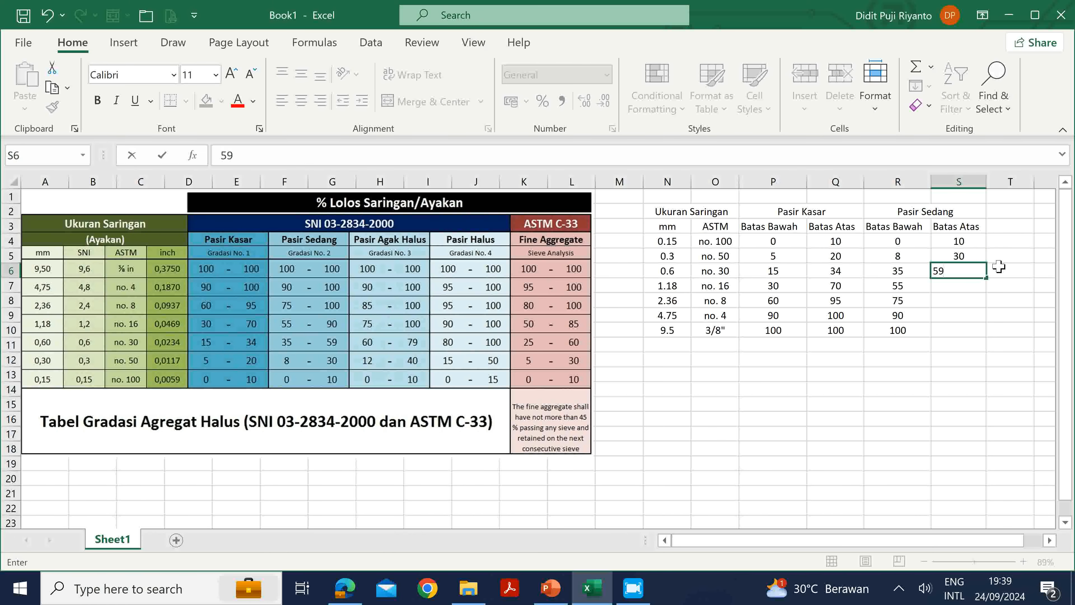
pyautogui.press('Return')
pyautogui.write('90')
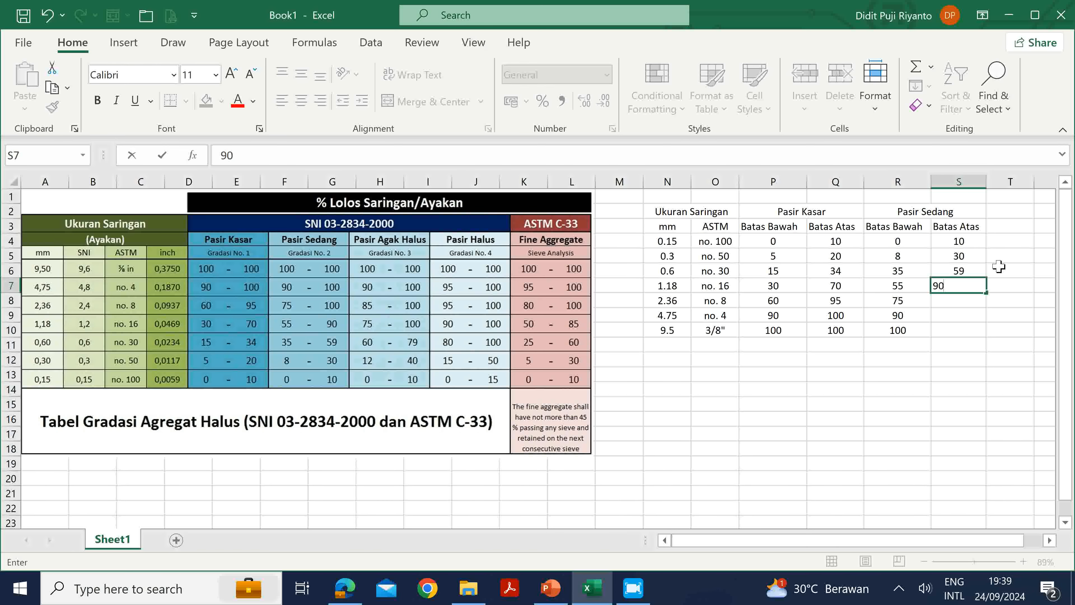
pyautogui.press('Return')
pyautogui.write('100')
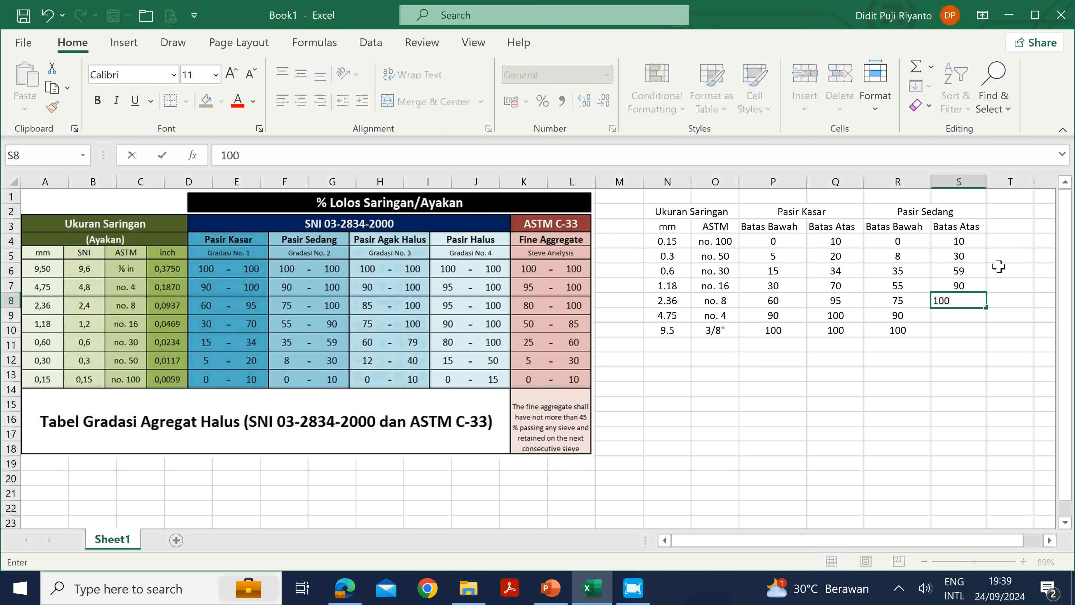
pyautogui.press('Return')
pyautogui.write('100')
pyautogui.press('Return')
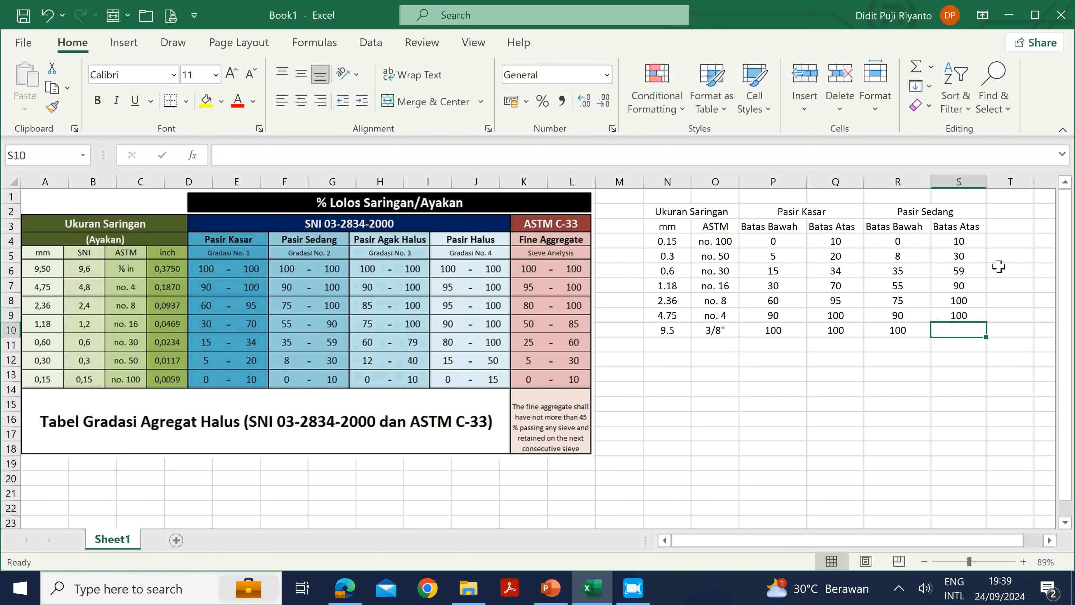
pyautogui.write('100')
pyautogui.press('Return')
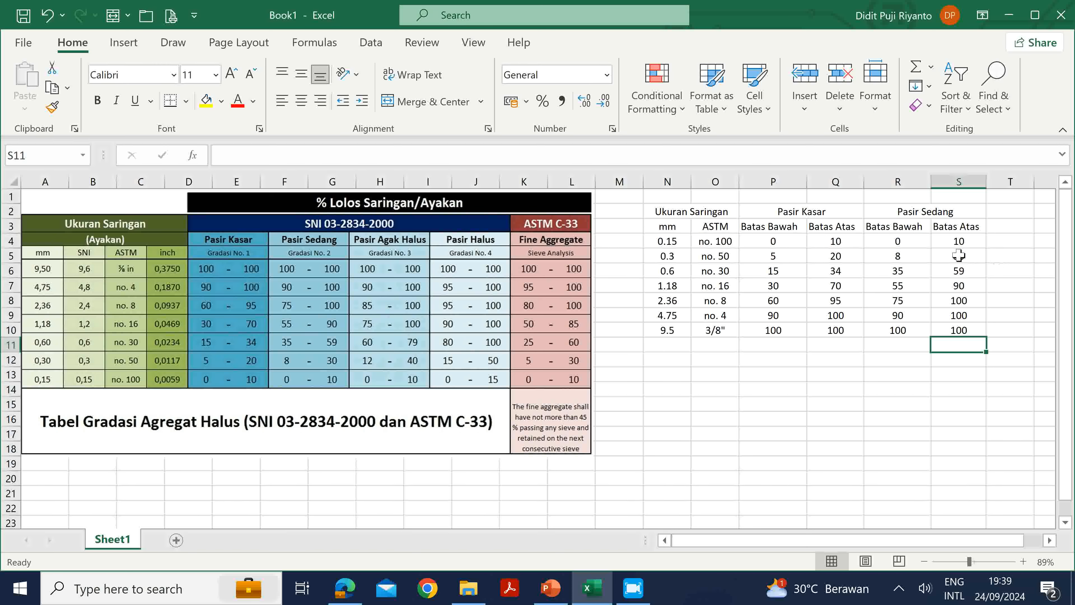
pyautogui.moveTo(673, 244); pyautogui.dragTo(972, 333)
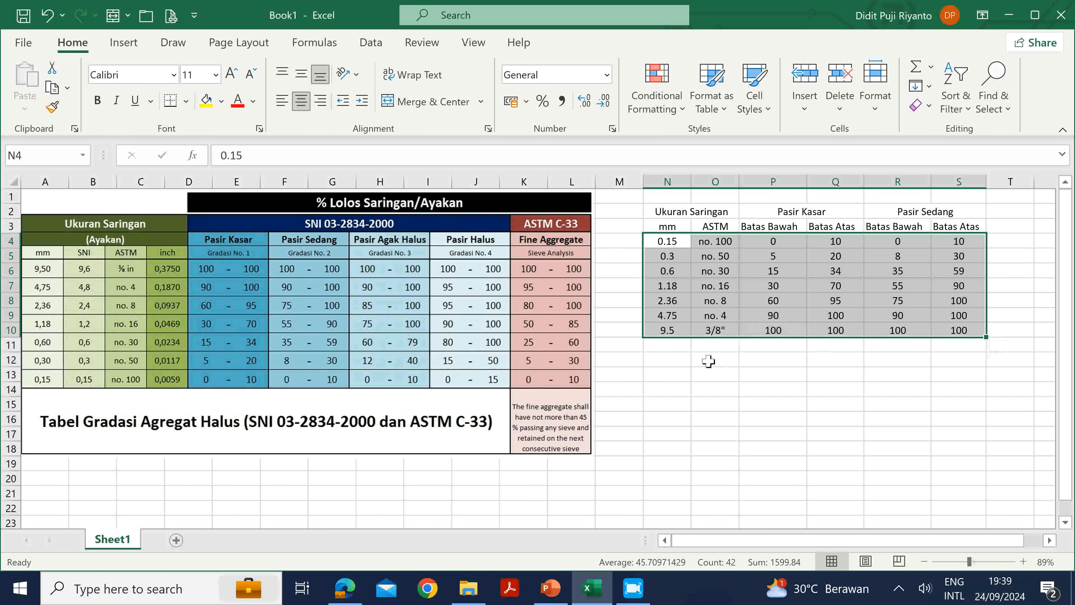
pyautogui.click(657, 364)
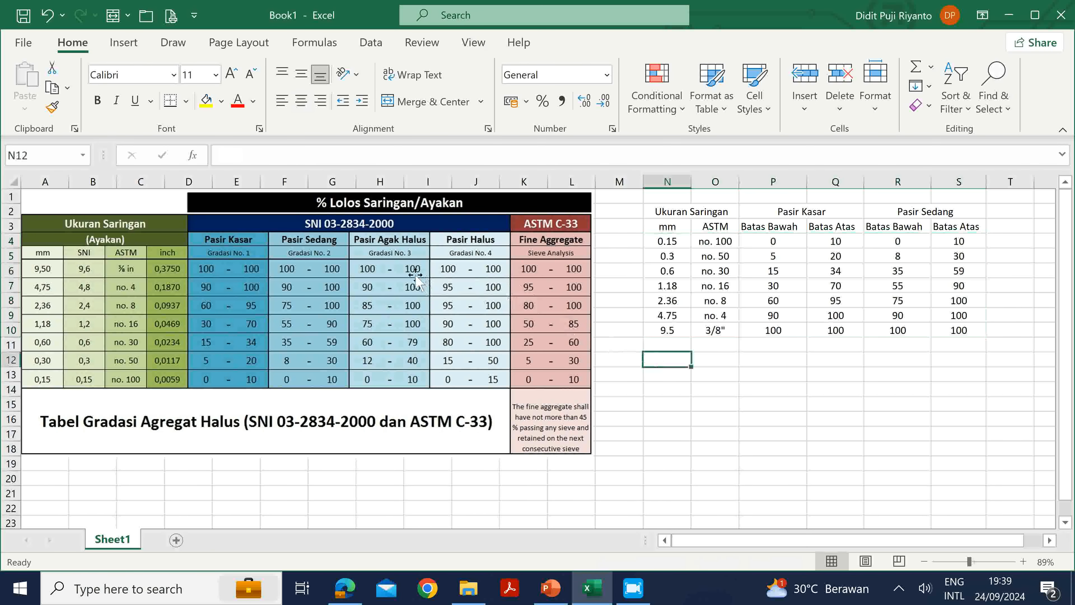
pyautogui.click(773, 388)
pyautogui.click(634, 588)
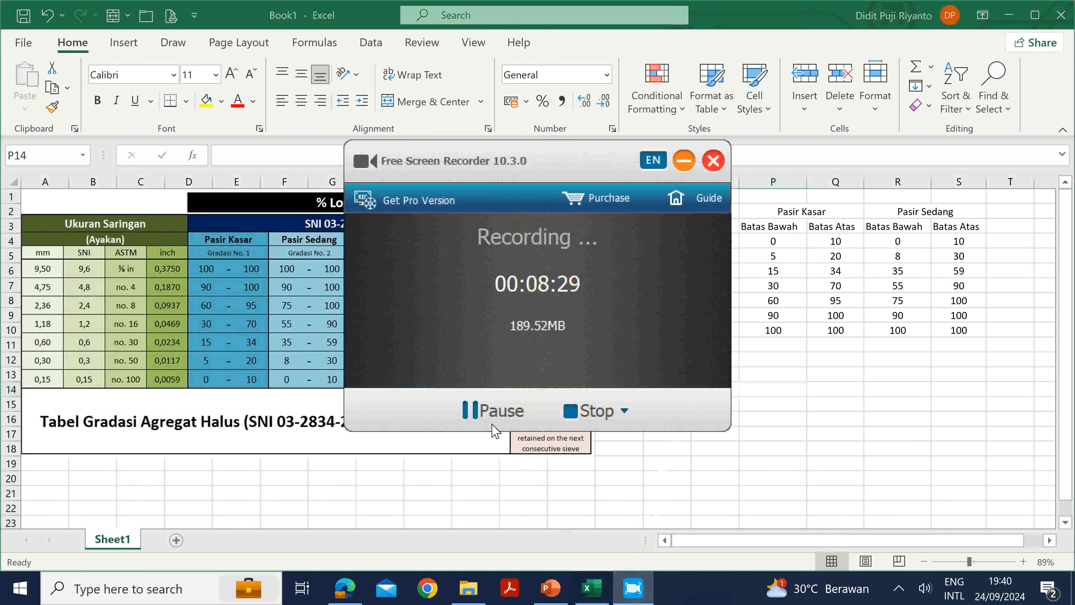
pyautogui.click(683, 161)
pyautogui.click(761, 445)
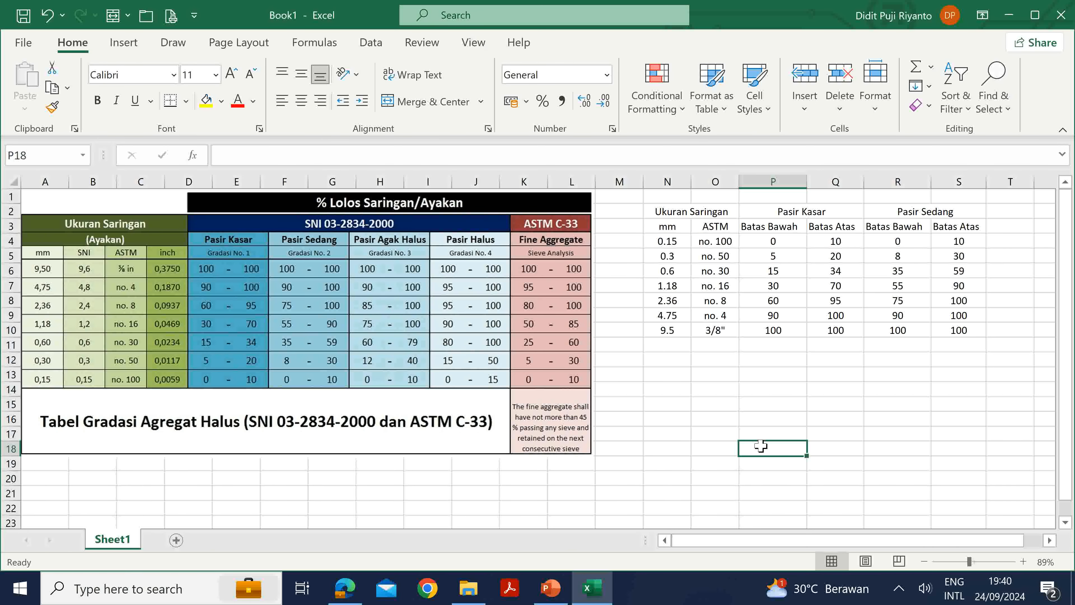
pyautogui.click(700, 375)
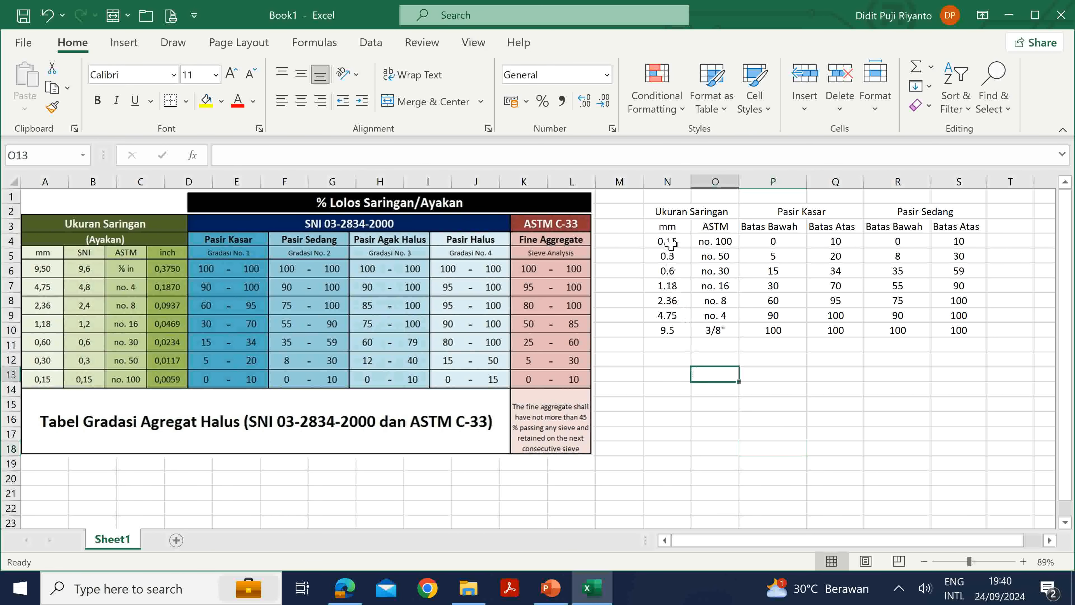
# Switch to PowerPoint to examine the axes and limit curves of the Pasir Kasar gradation chart, and return to the Excel workbook
pyautogui.click(551, 587)
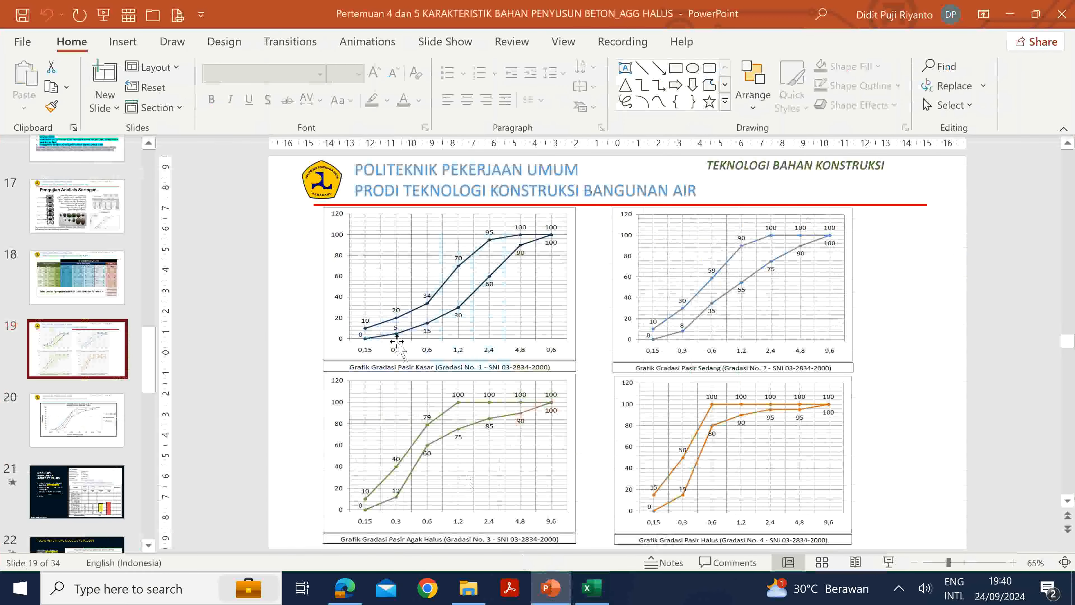
pyautogui.scroll(5, 393, 335)
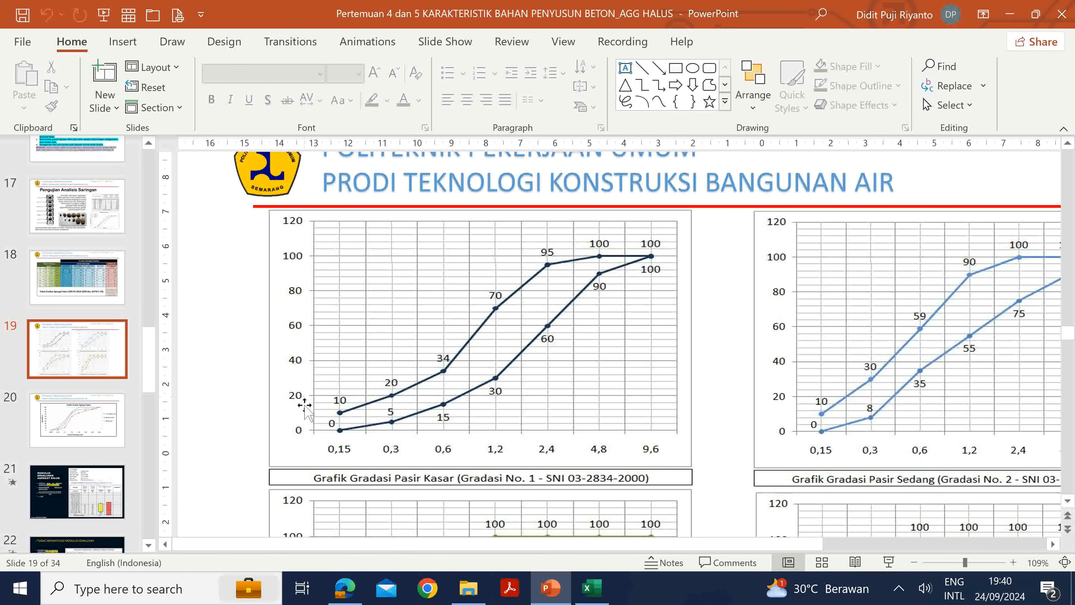
pyautogui.click(1010, 14)
pyautogui.click(749, 403)
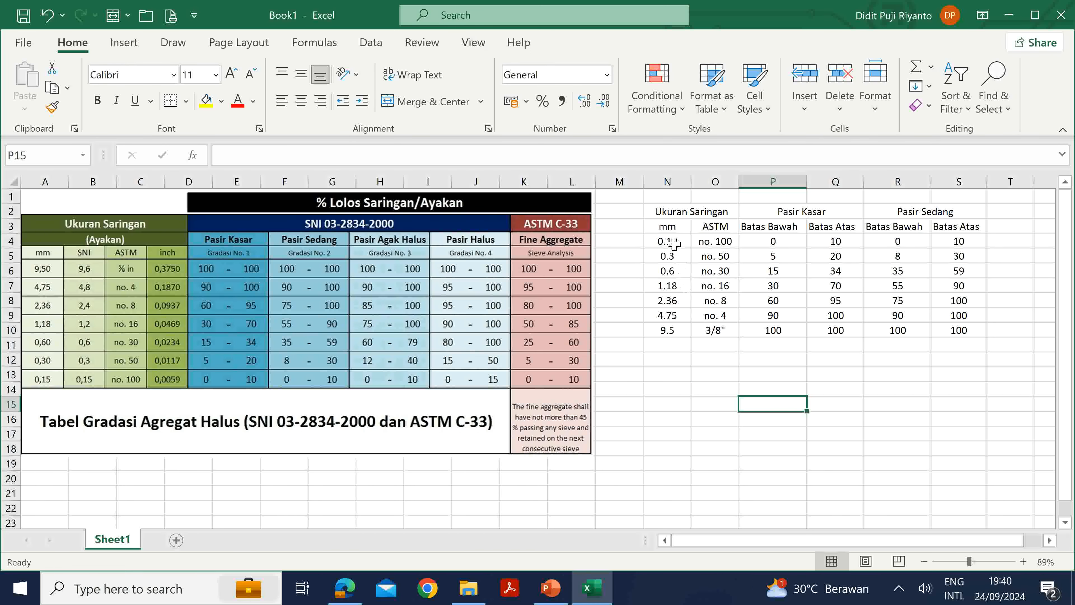
# Review the chart source ranges: the mm sieve sizes in N4:N10 and the Pasir Kasar limits in P4:Q10
pyautogui.moveTo(673, 240); pyautogui.dragTo(670, 330)
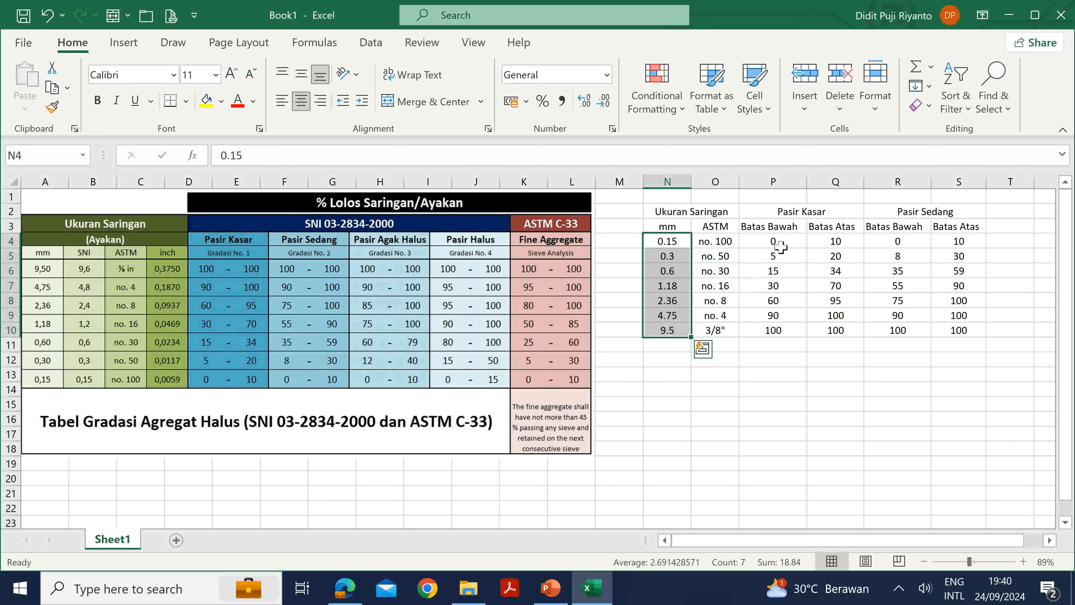
pyautogui.moveTo(786, 236); pyautogui.dragTo(828, 333)
pyautogui.click(770, 408)
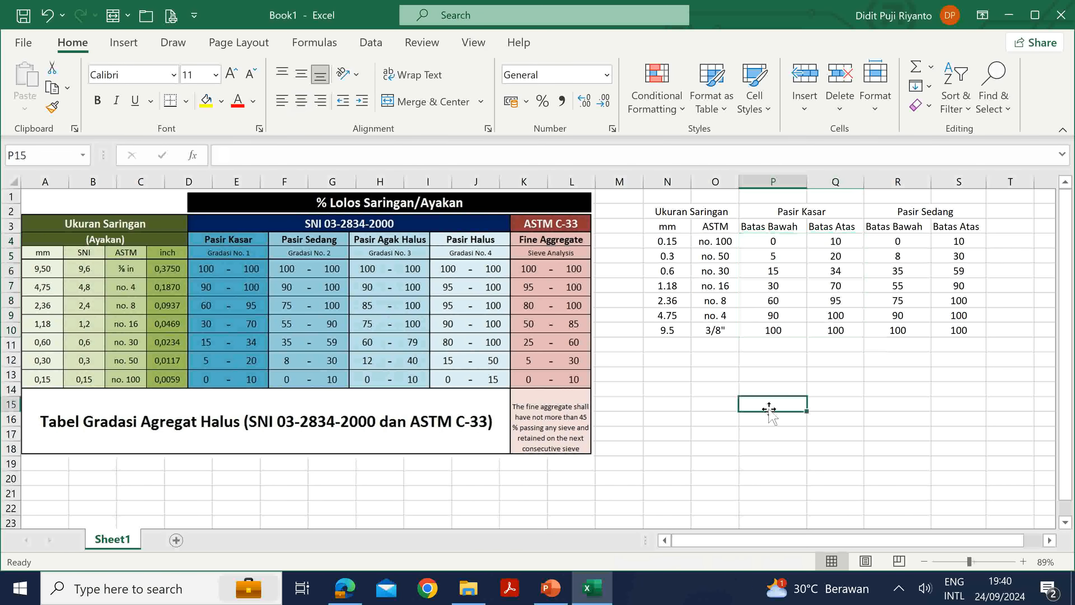
pyautogui.moveTo(678, 228); pyautogui.dragTo(676, 331)
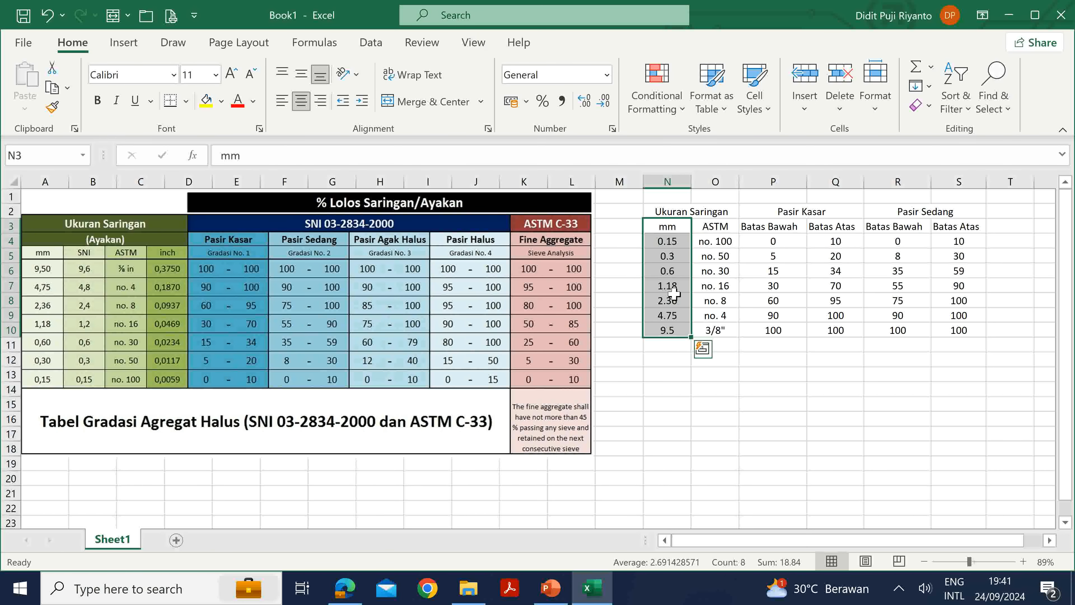
pyautogui.click(687, 423)
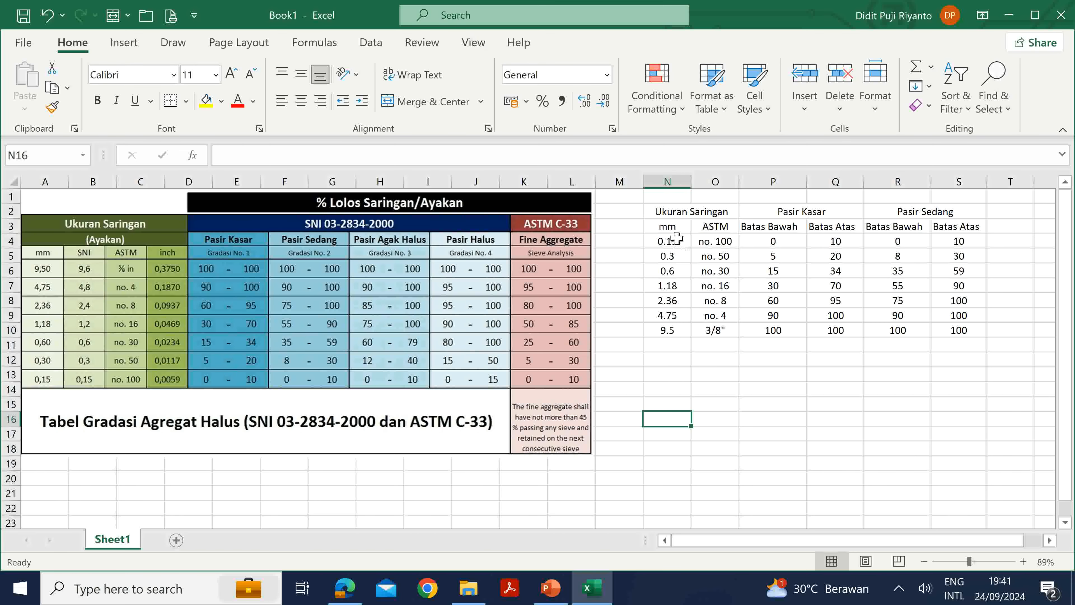
pyautogui.moveTo(676, 239); pyautogui.dragTo(671, 334)
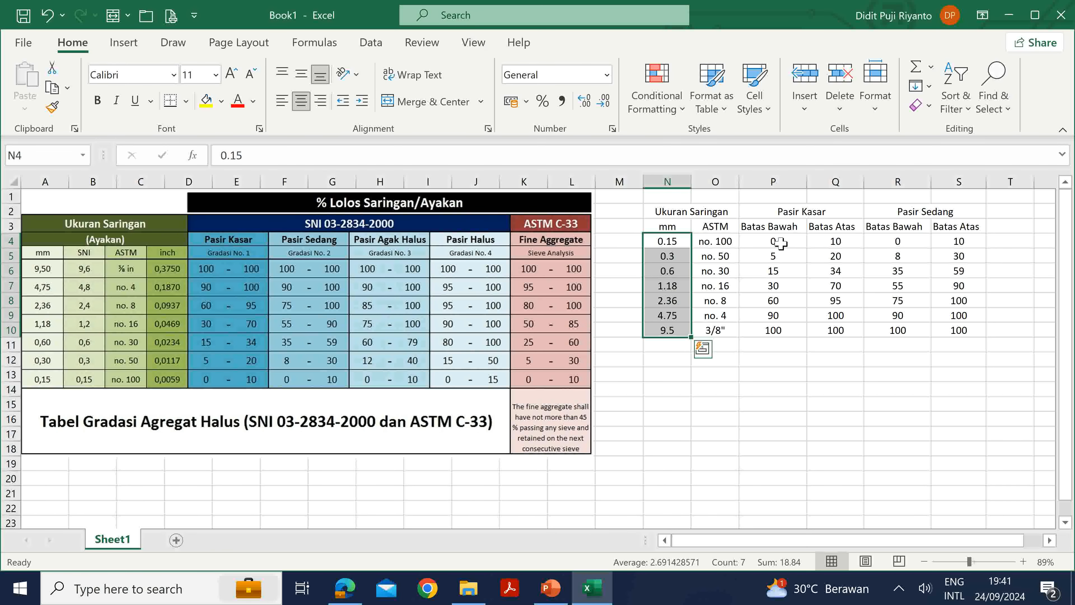
pyautogui.moveTo(780, 243); pyautogui.dragTo(821, 330)
pyautogui.moveTo(678, 241); pyautogui.dragTo(671, 331)
pyautogui.moveTo(786, 241); pyautogui.dragTo(829, 330)
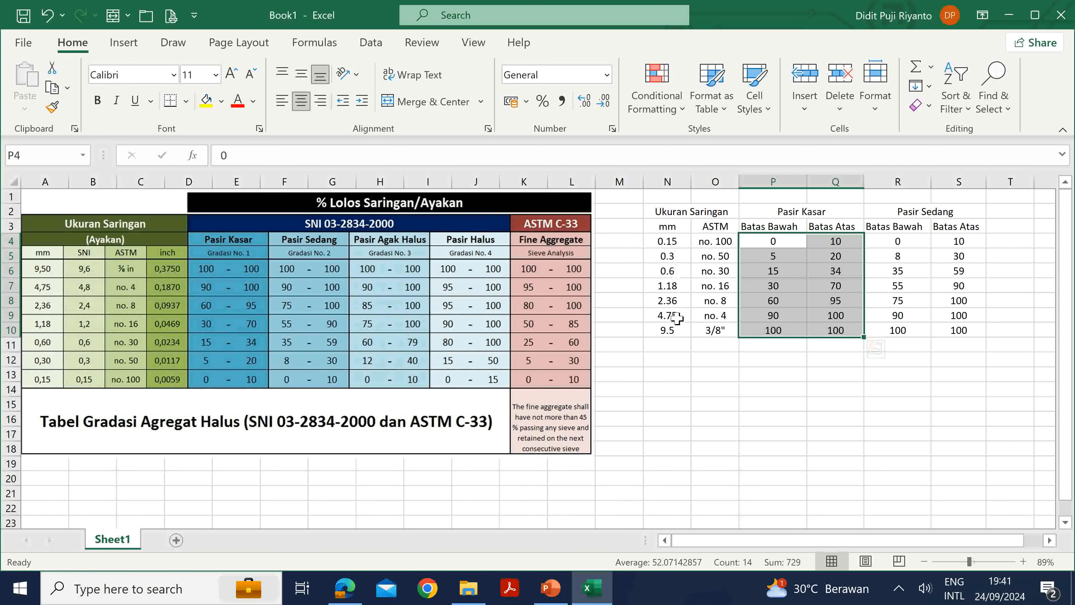
# Try a 2-D line chart with markers from the mm sieve sizes in N4:N10 and Pasir Kasar limits in P4:Q10, and delete it
pyautogui.click(715, 374)
pyautogui.moveTo(669, 242); pyautogui.dragTo(663, 330)
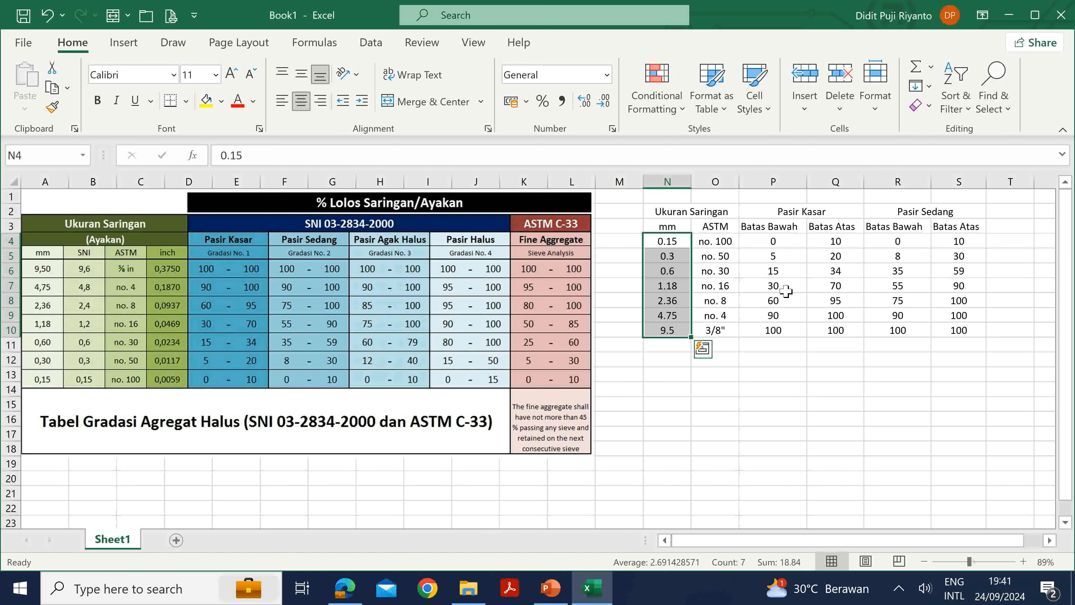
pyautogui.keyDown('ctrl'); pyautogui.click(779, 241); pyautogui.keyUp('ctrl')
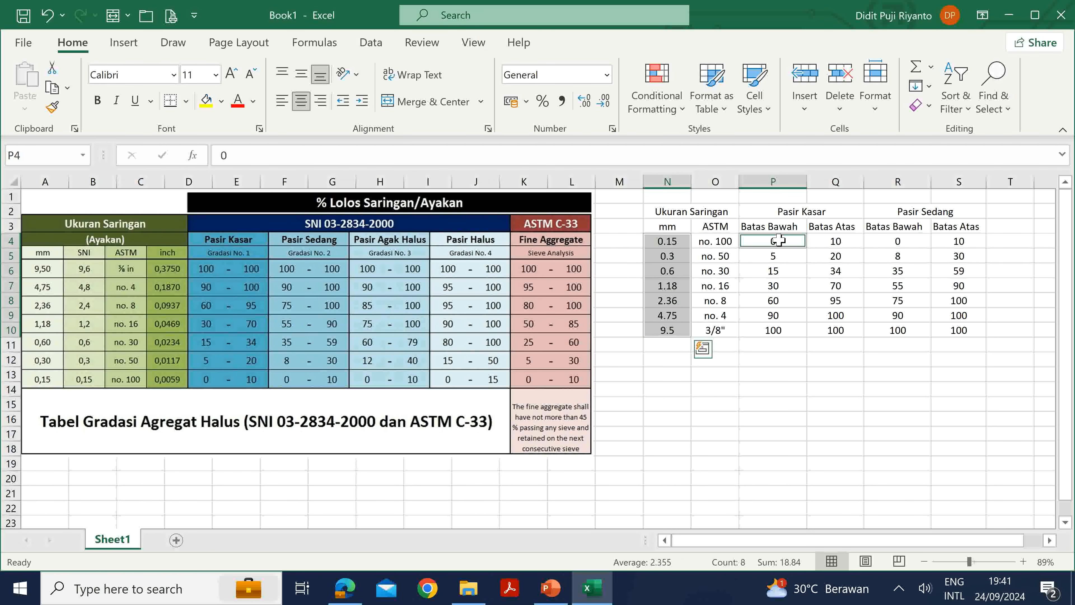
pyautogui.moveTo(779, 240); pyautogui.dragTo(828, 335)
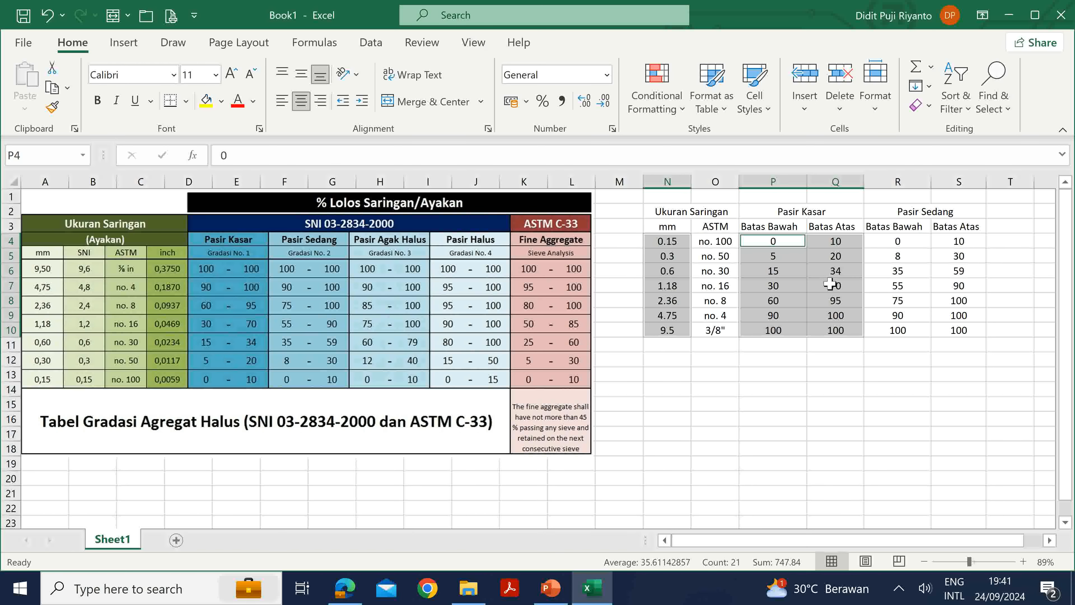
pyautogui.click(123, 45)
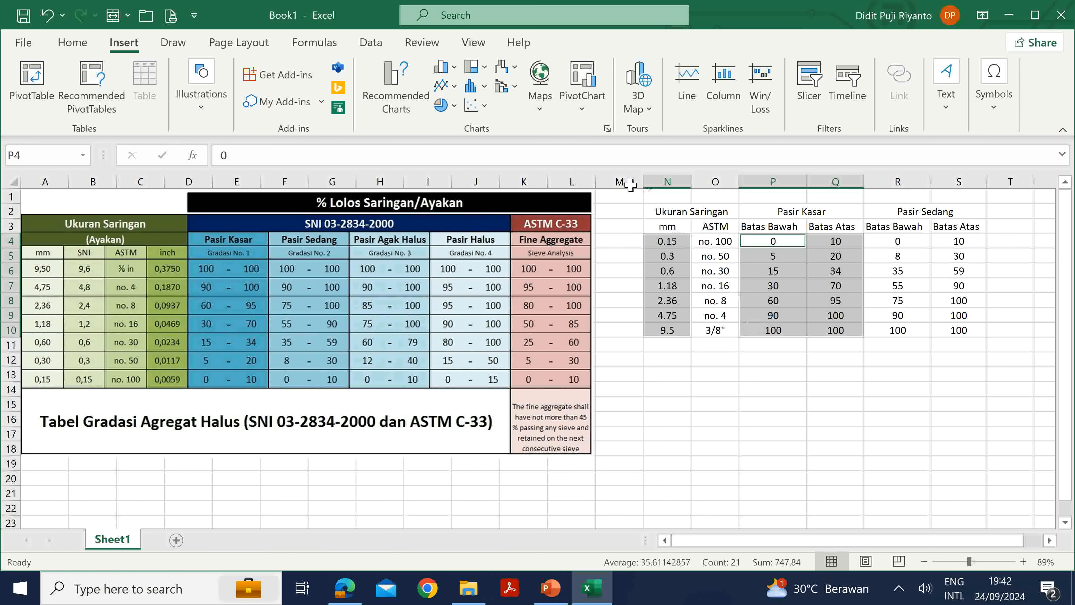
pyautogui.click(454, 87)
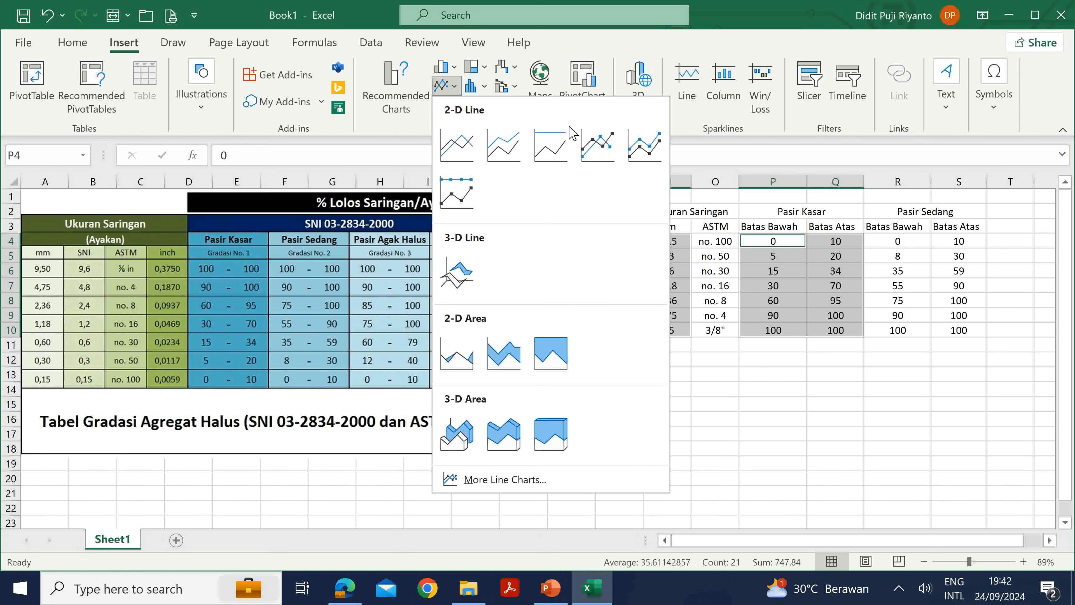
pyautogui.click(598, 145)
pyautogui.moveTo(637, 268); pyautogui.dragTo(414, 229)
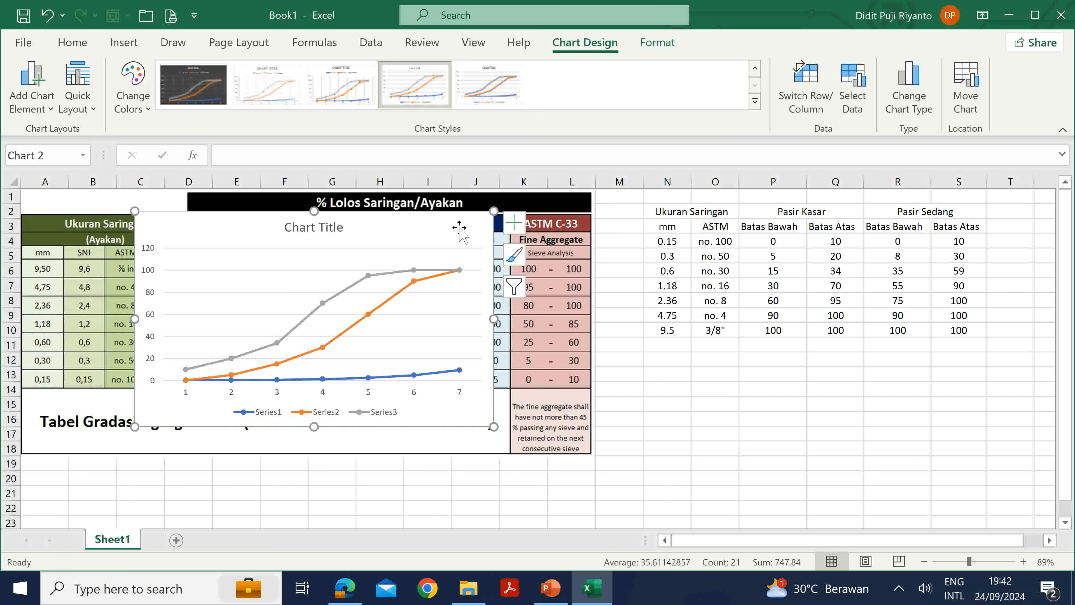
pyautogui.press('Delete')
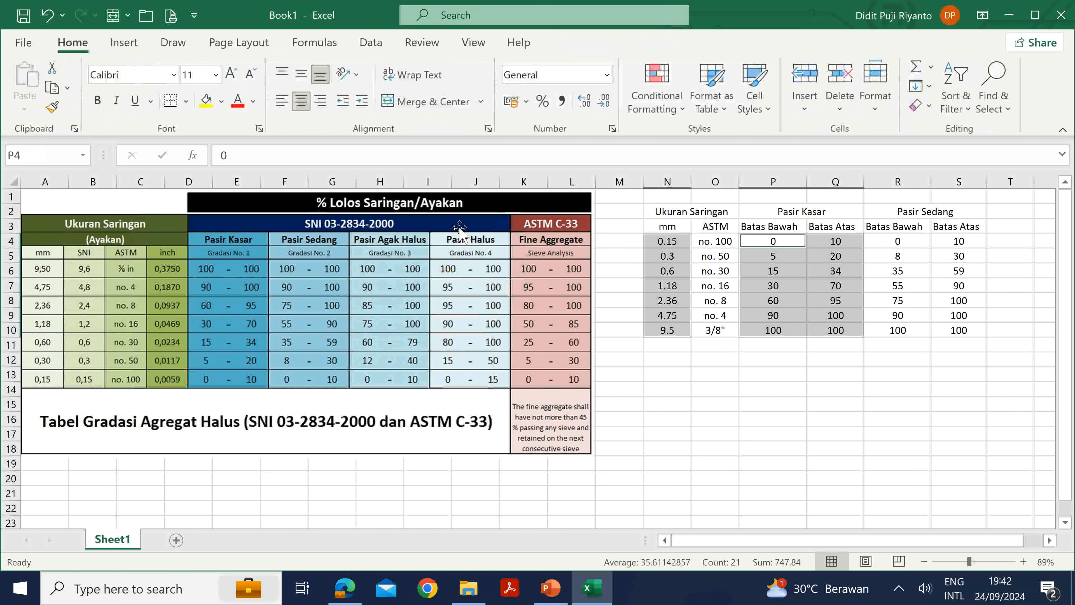
# Insert an X Y scatter chart of the Pasir Kasar limits in P4:Q10 against the mm sieve sizes in N4:N10, and move it over the source table
pyautogui.click(718, 413)
pyautogui.moveTo(673, 242); pyautogui.dragTo(671, 331)
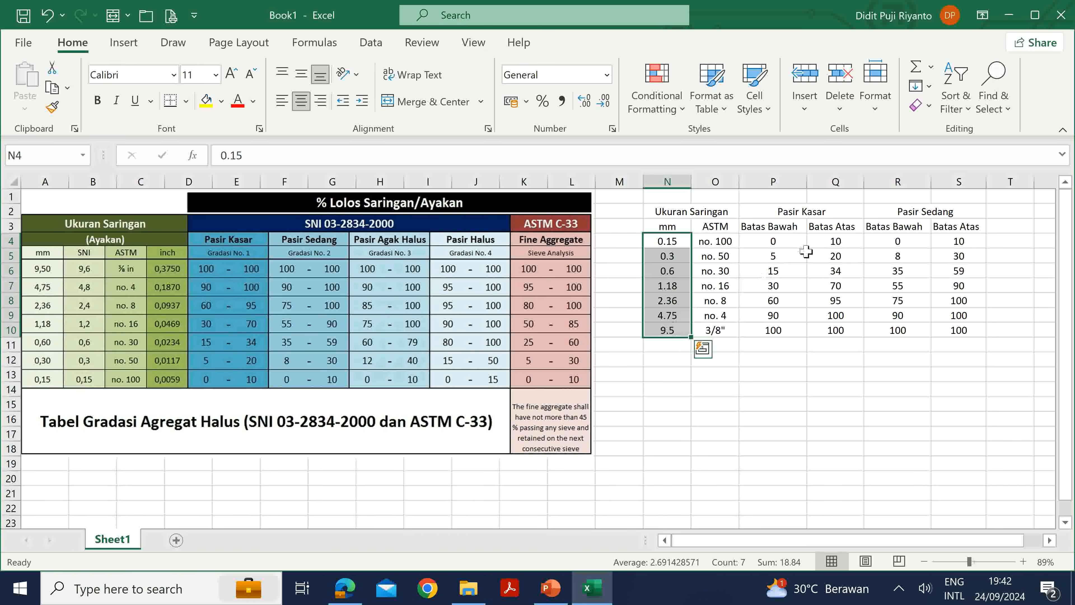
pyautogui.moveTo(779, 240); pyautogui.dragTo(822, 328)
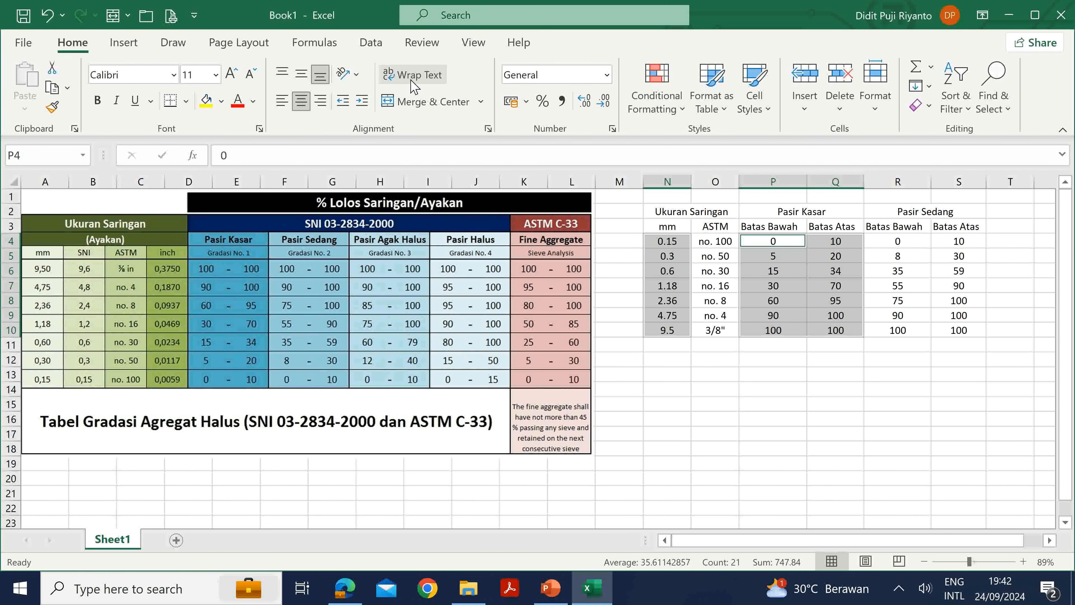
pyautogui.click(122, 46)
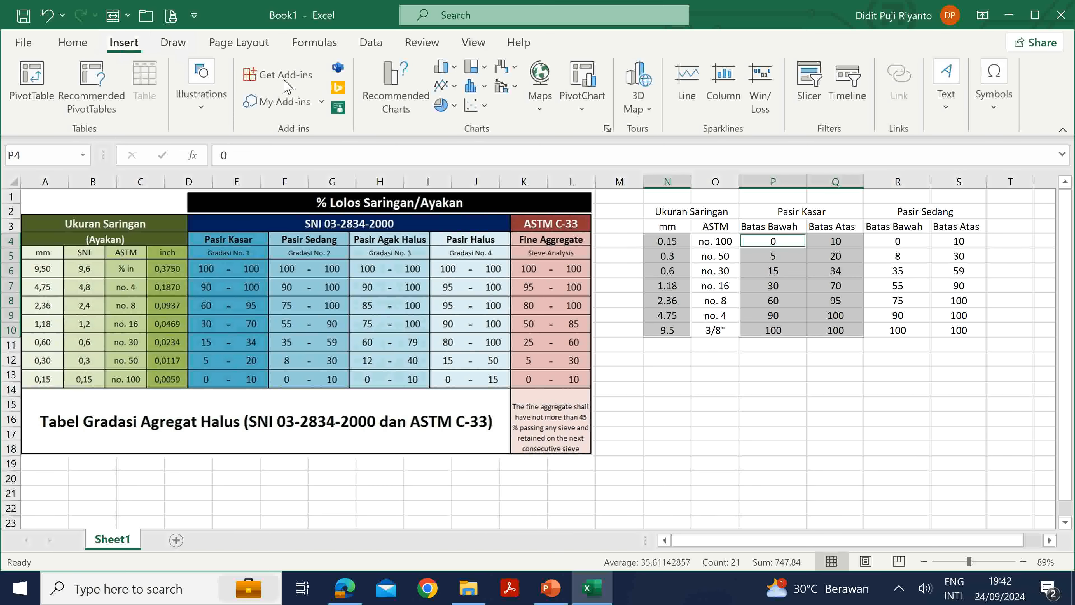
pyautogui.click(389, 86)
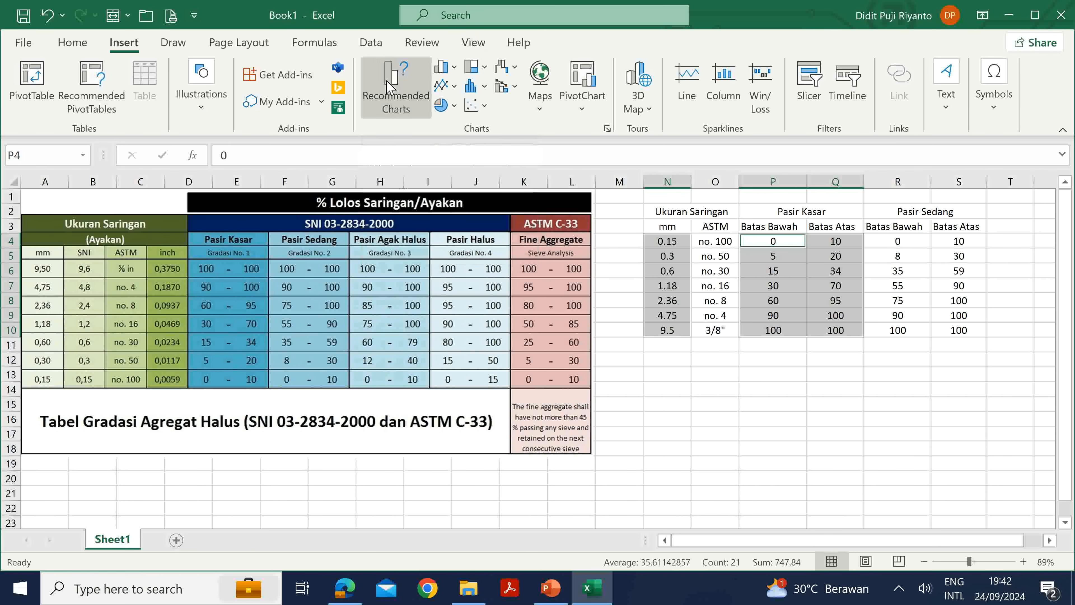
pyautogui.moveTo(559, 45); pyautogui.dragTo(334, 51)
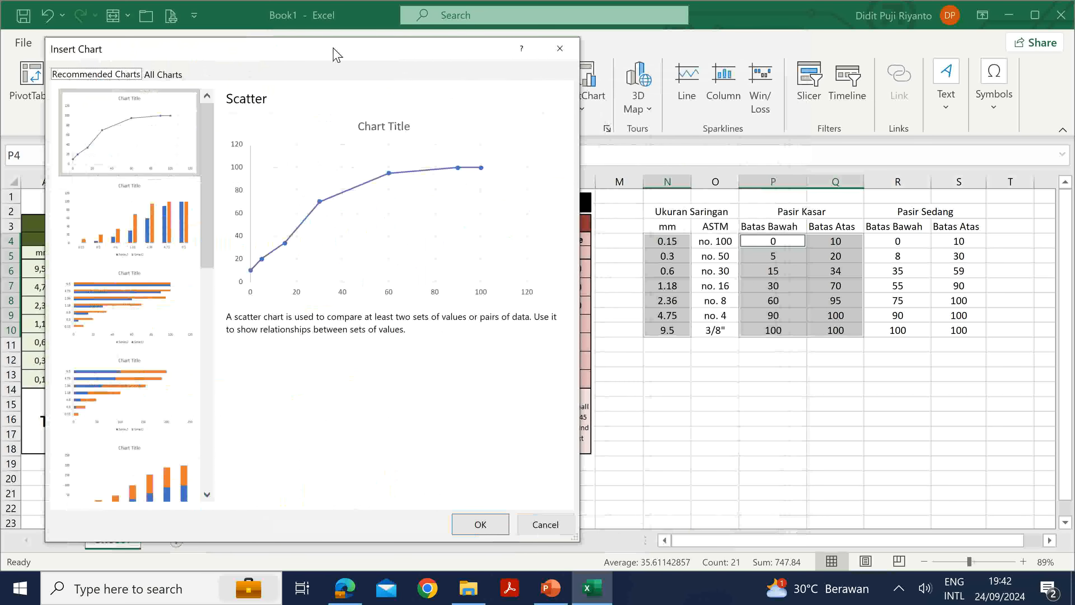
pyautogui.click(169, 76)
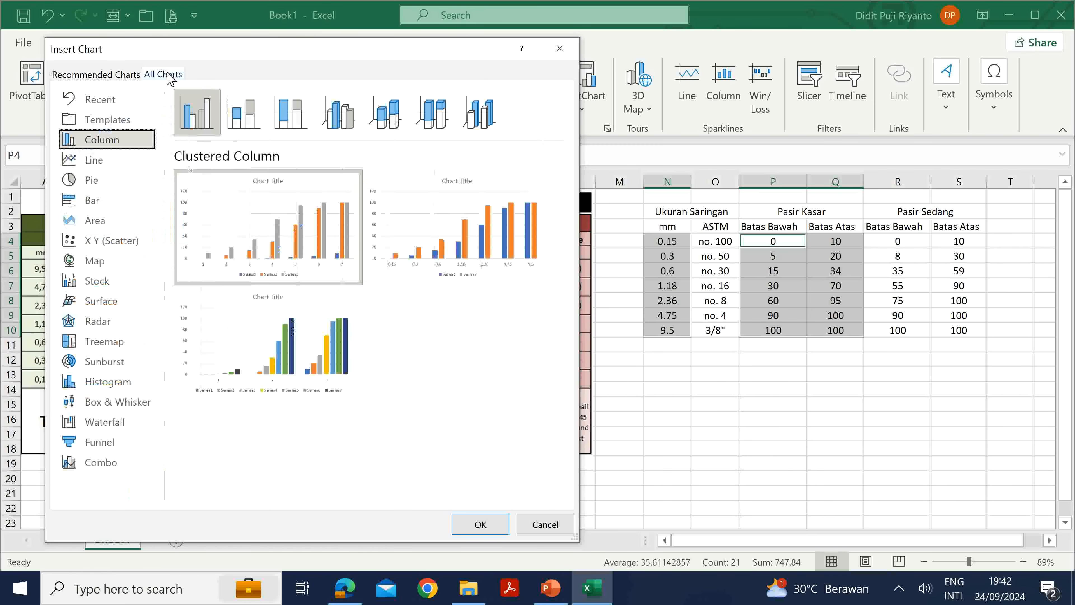
pyautogui.click(117, 243)
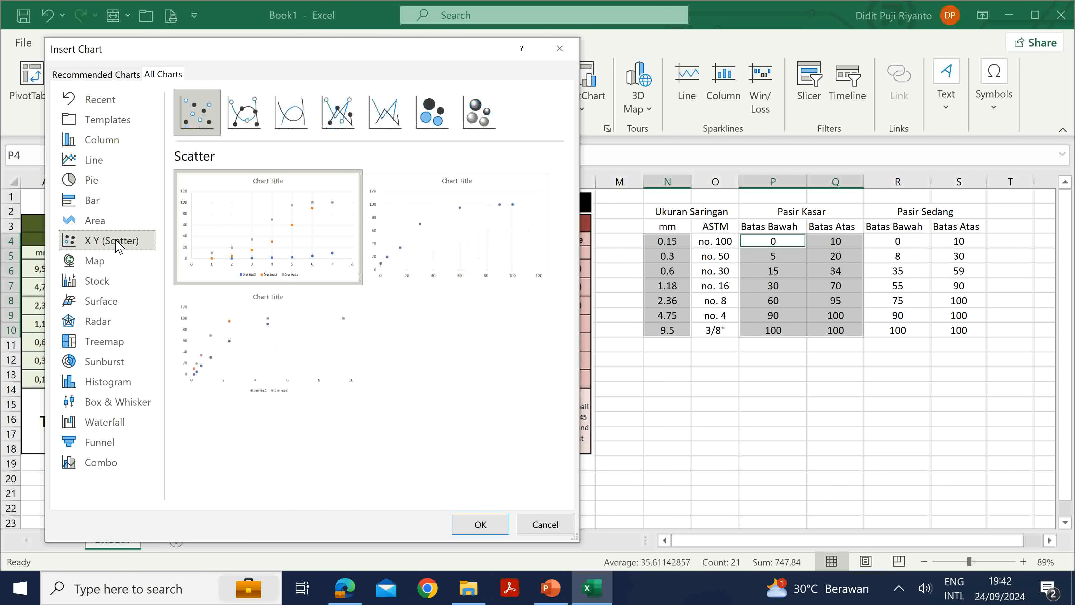
pyautogui.moveTo(265, 338)
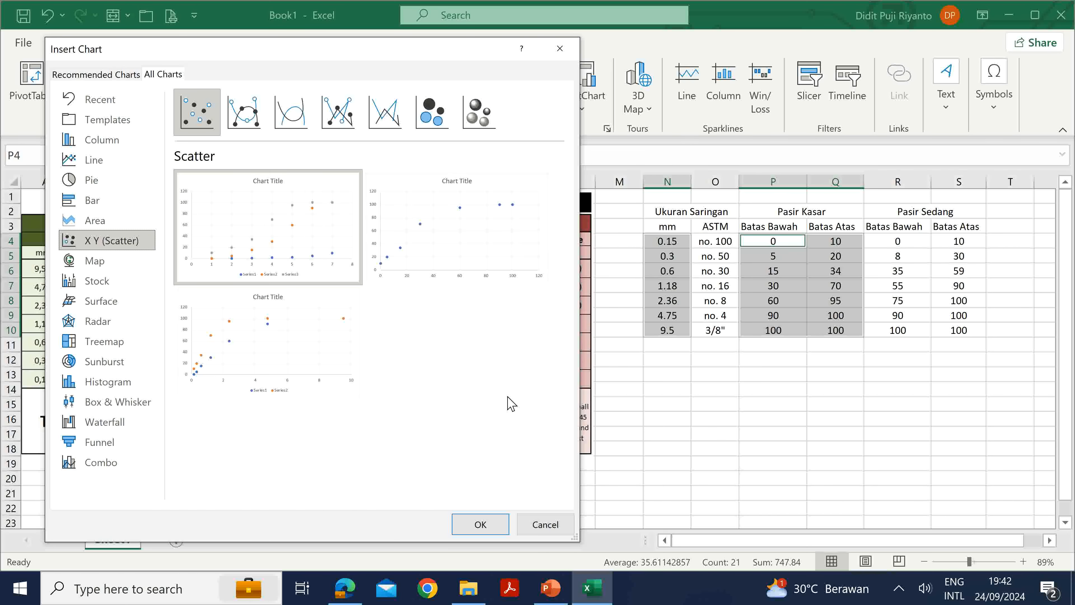
pyautogui.moveTo(325, 266)
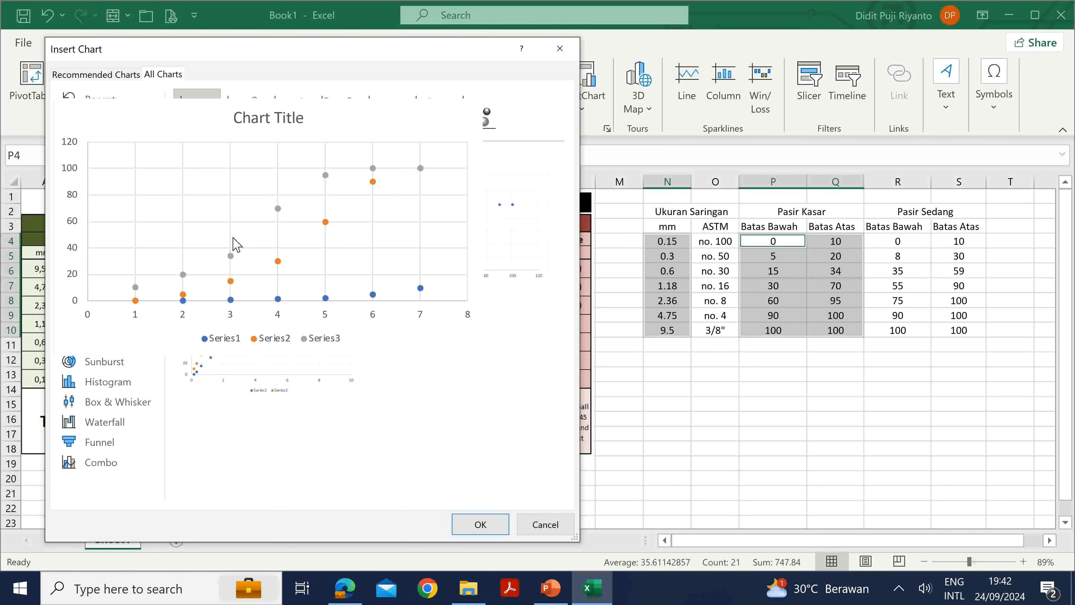
pyautogui.moveTo(457, 240)
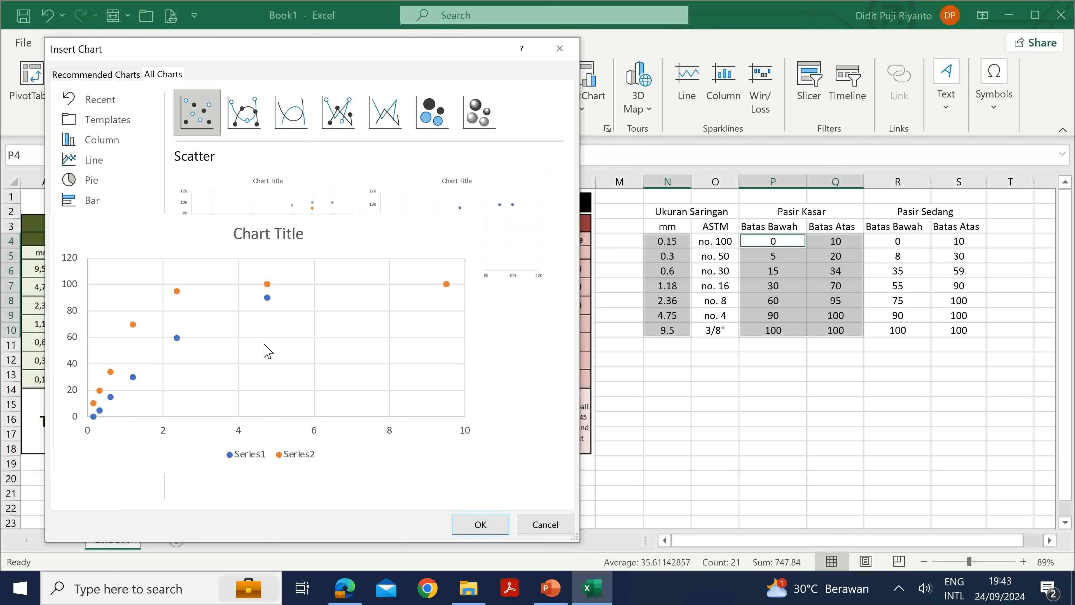
pyautogui.click(474, 524)
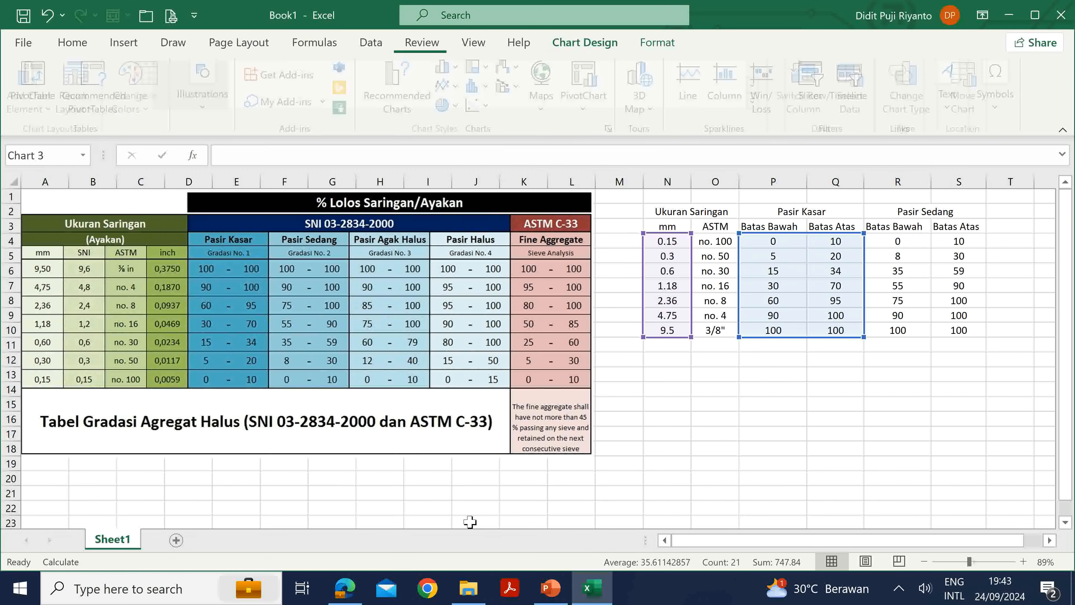
pyautogui.moveTo(621, 254); pyautogui.dragTo(482, 227)
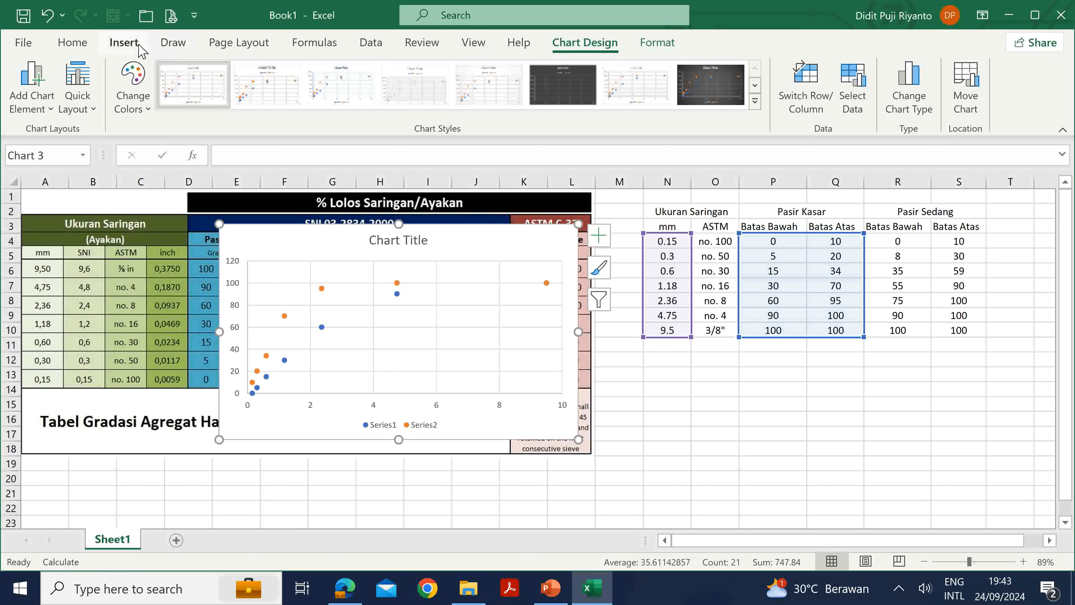
# Change the Pasir Kasar scatter chart to a 2-D line chart with markers
pyautogui.click(124, 43)
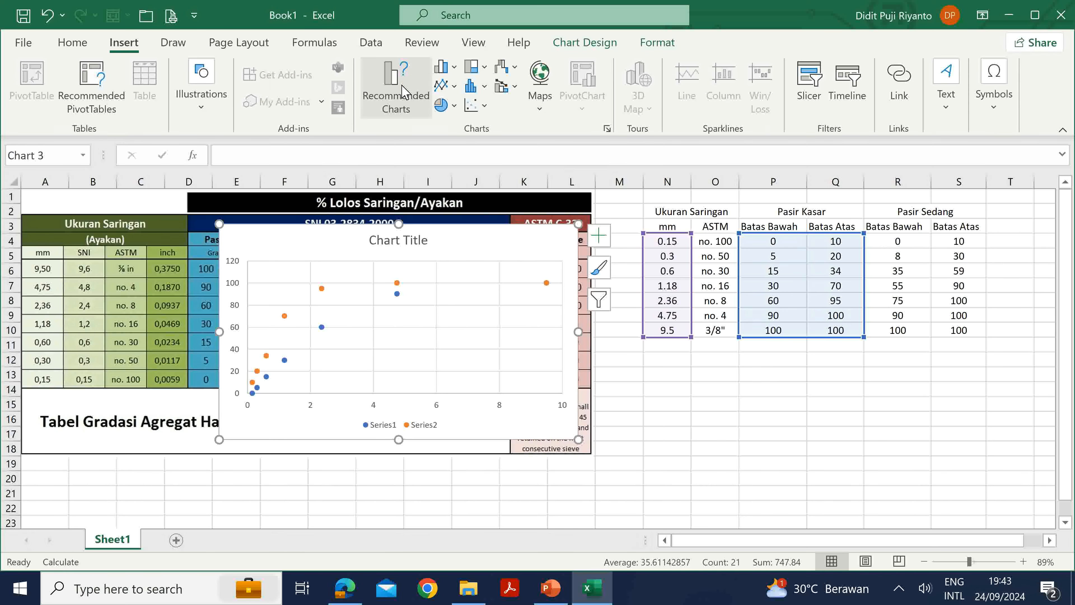
pyautogui.click(454, 87)
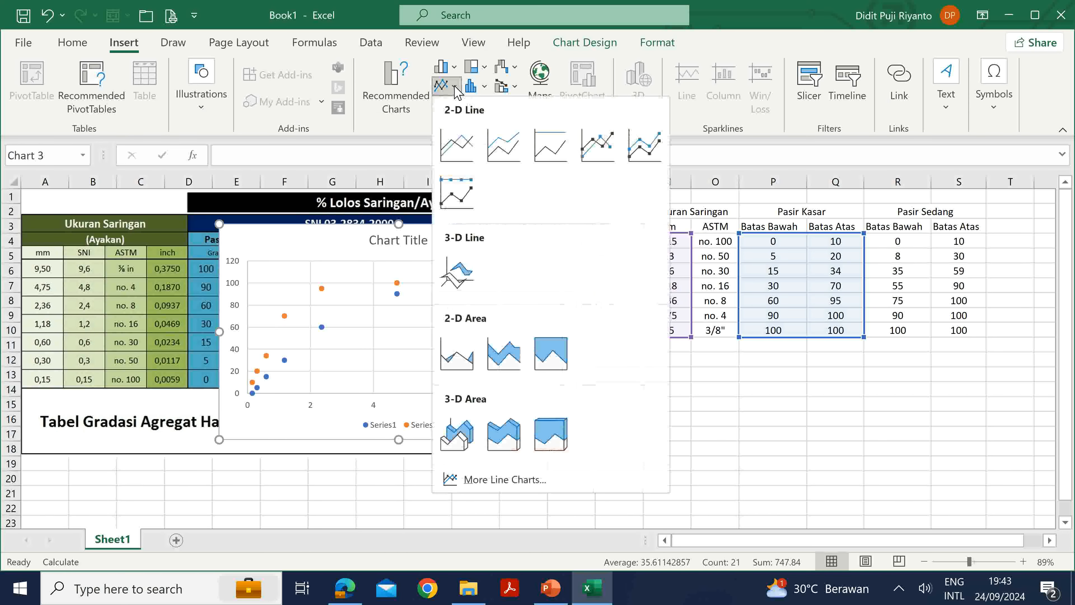
pyautogui.click(601, 149)
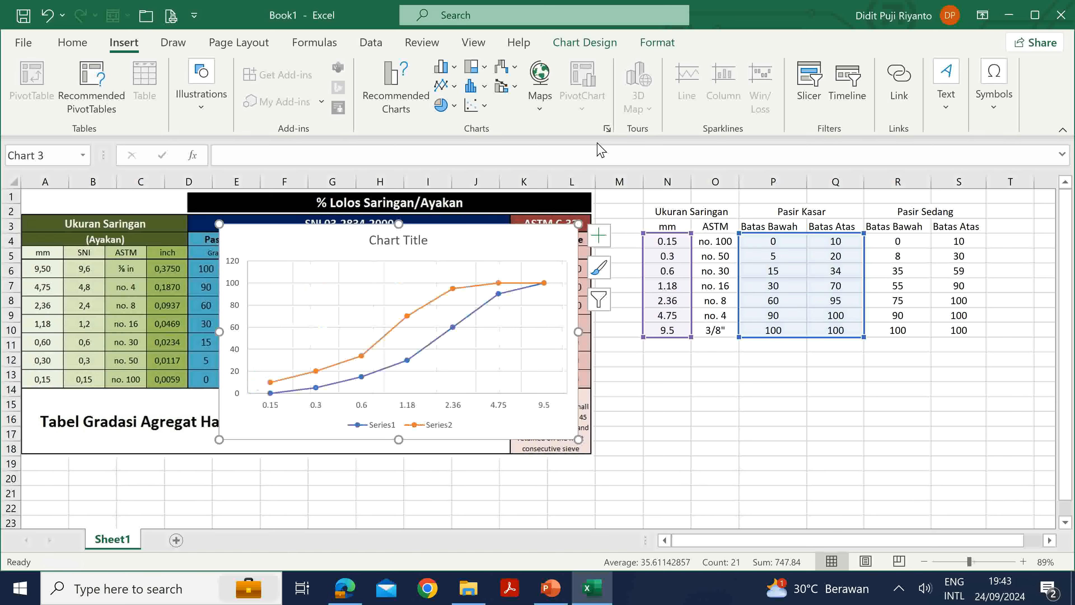
# Examine the sieve-size axis, percentage axis and both limit curves of the mm-based chart, and delete the chart
pyautogui.click(408, 407)
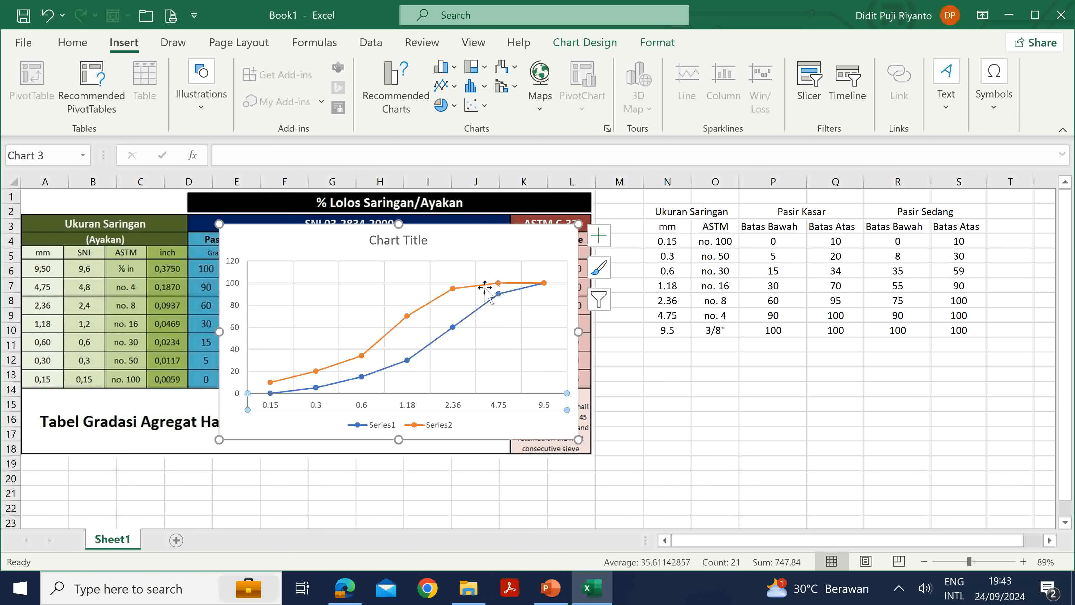
pyautogui.click(392, 331)
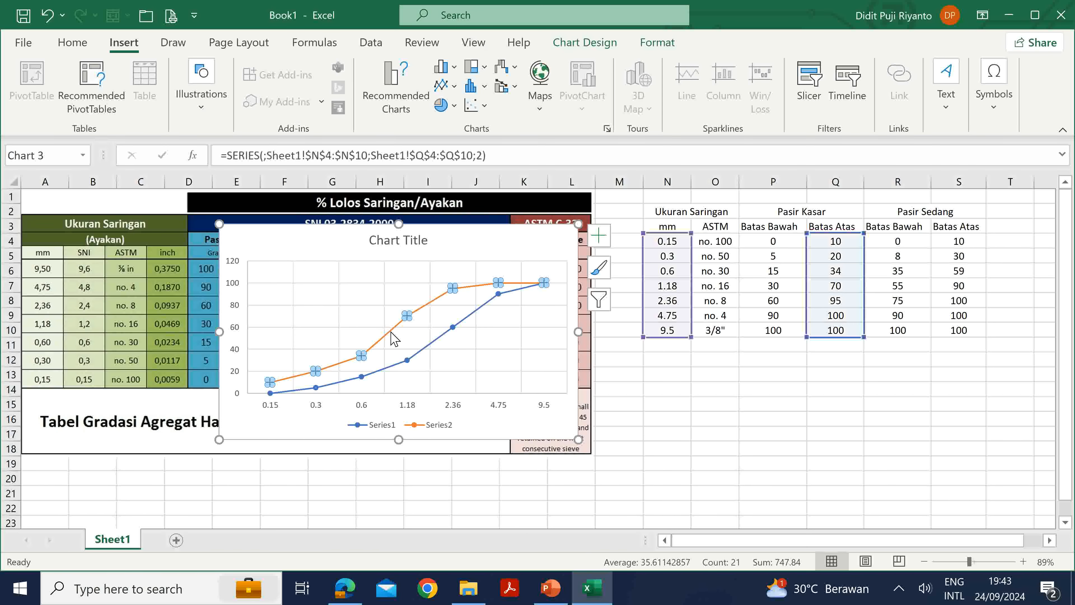
pyautogui.click(396, 366)
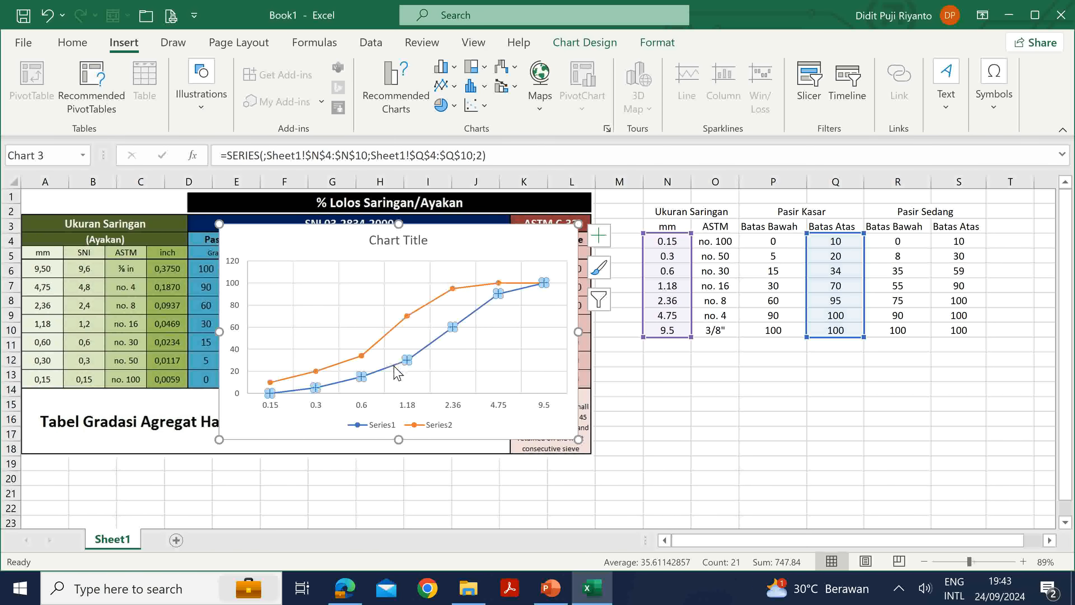
pyautogui.click(513, 244)
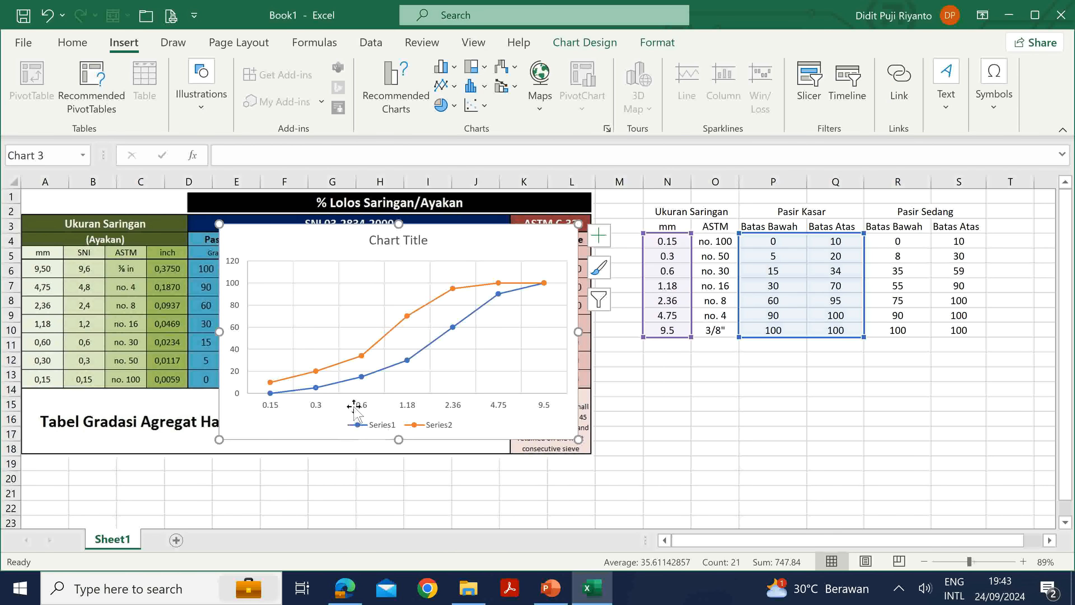
pyautogui.click(357, 411)
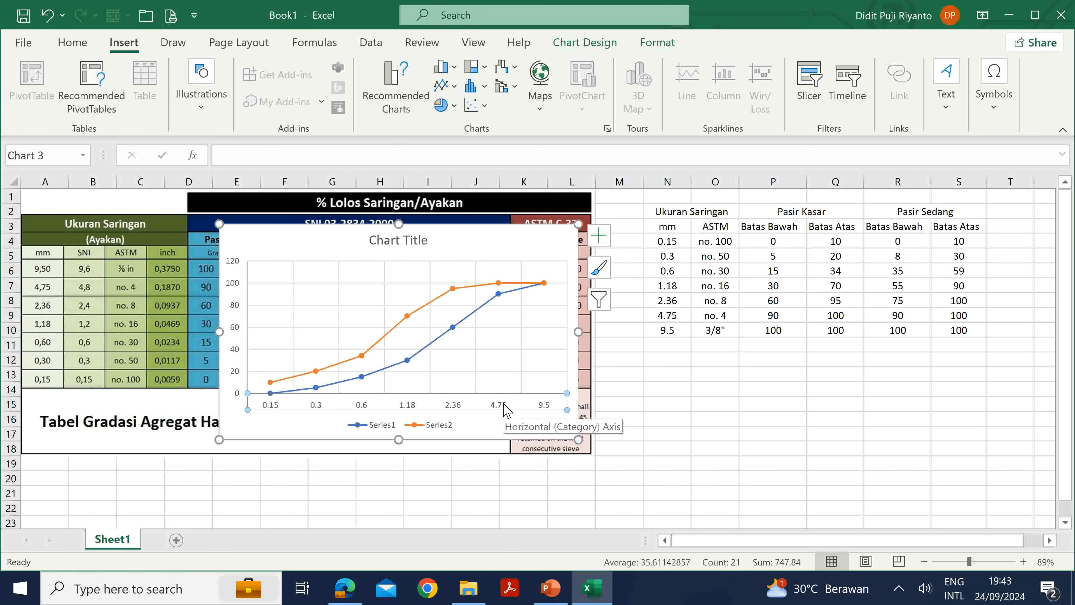
pyautogui.click(235, 317)
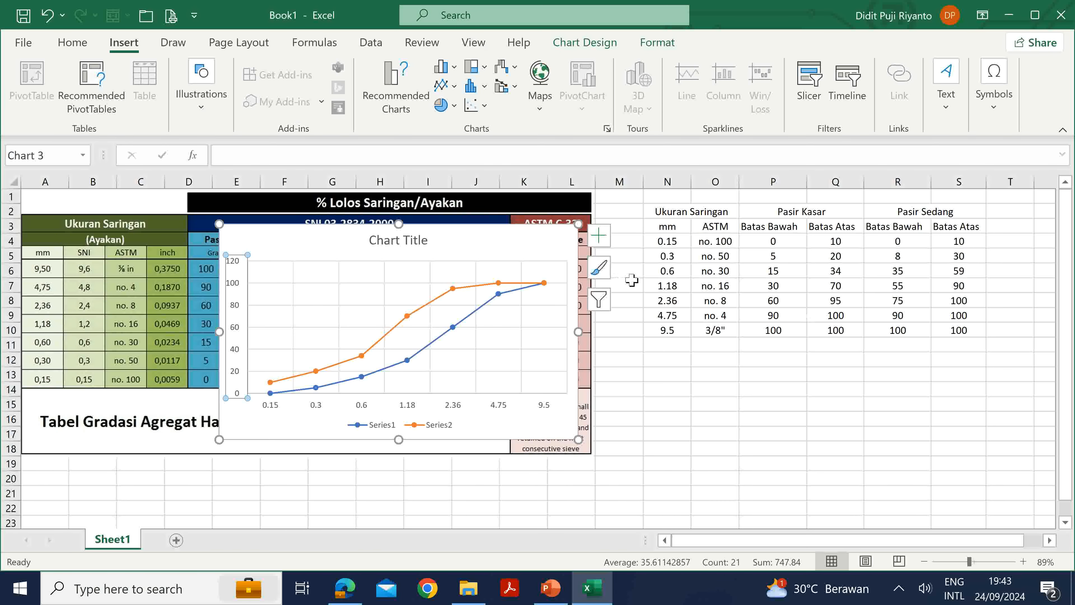
pyautogui.click(419, 412)
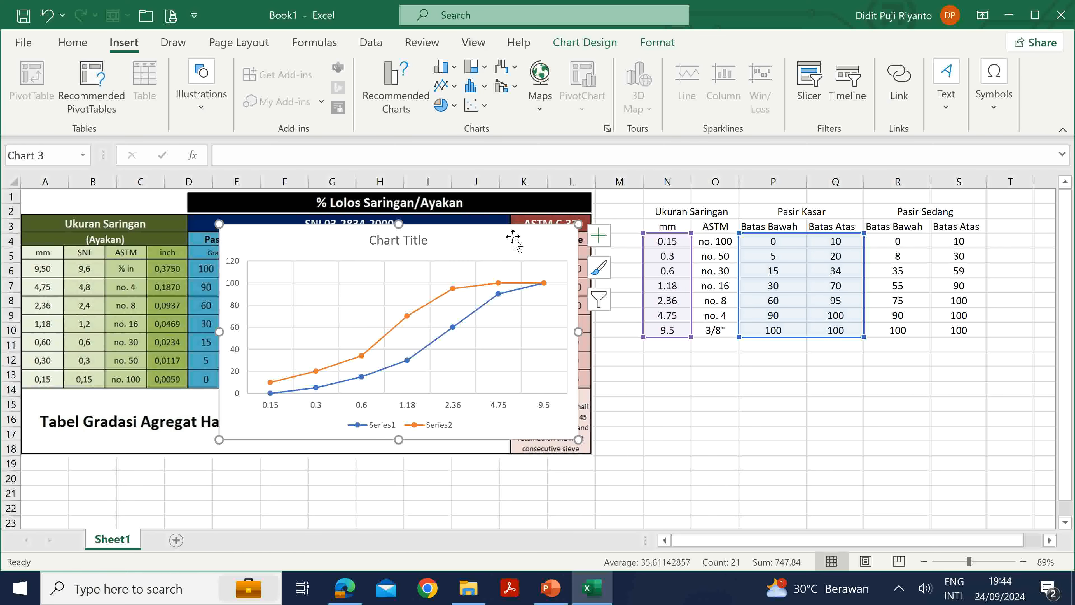
pyautogui.press('Delete')
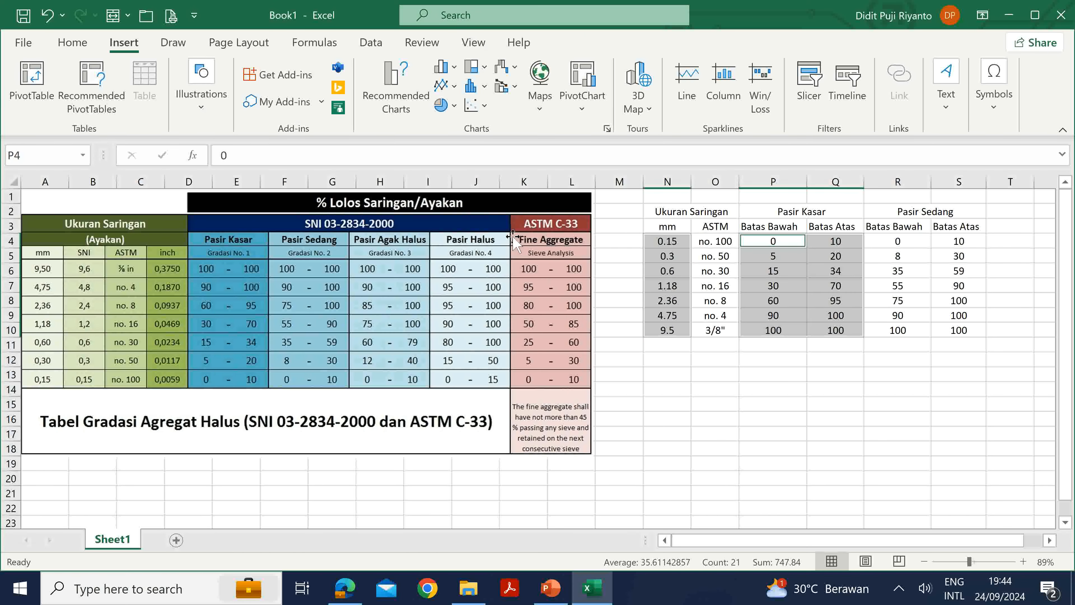
# Insert a 2-D line chart with markers from the ASTM sieve numbers and Pasir Kasar limits in O4:Q10
pyautogui.click(681, 394)
pyautogui.moveTo(727, 241); pyautogui.dragTo(740, 335)
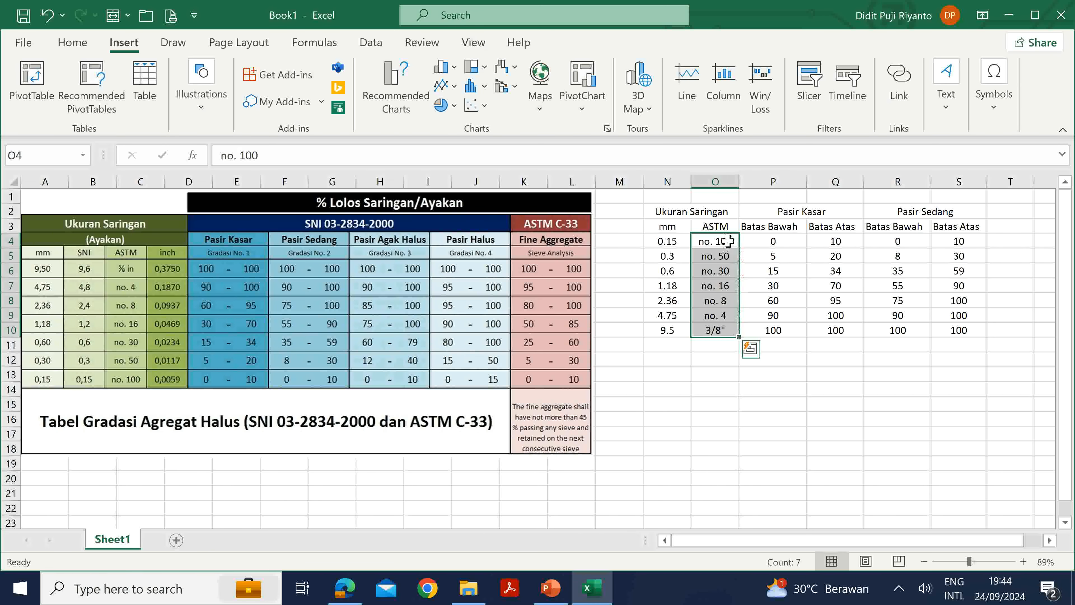
pyautogui.click(718, 245)
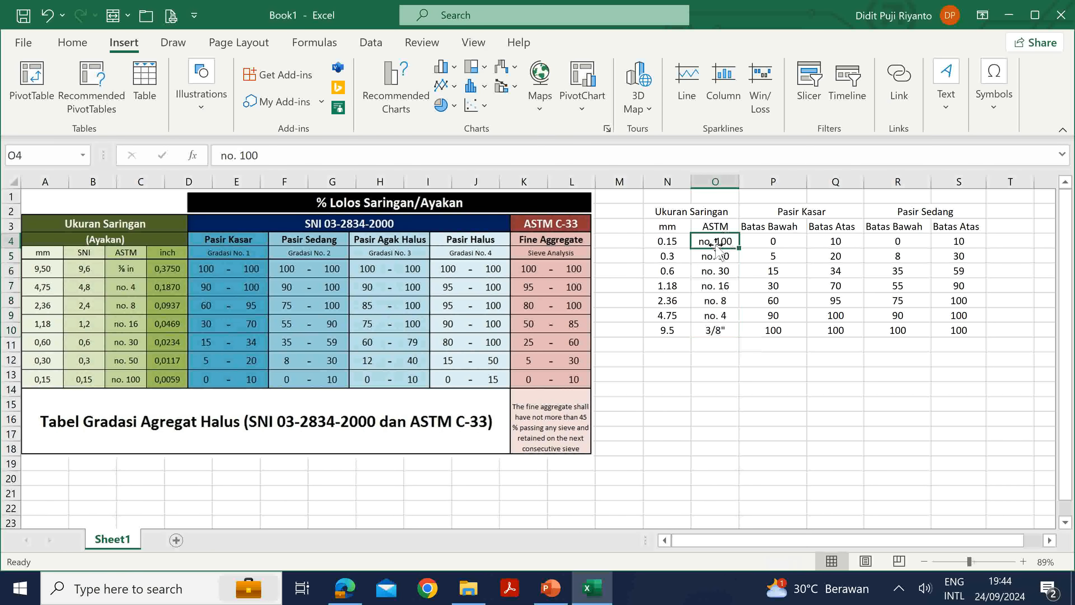
pyautogui.moveTo(717, 241); pyautogui.dragTo(835, 333)
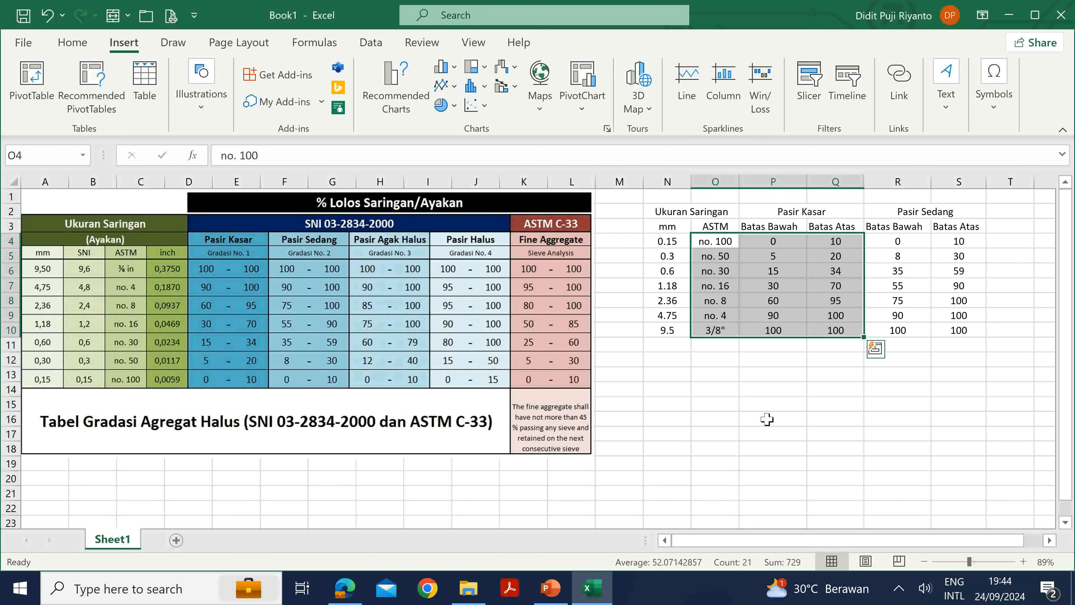
pyautogui.click(459, 90)
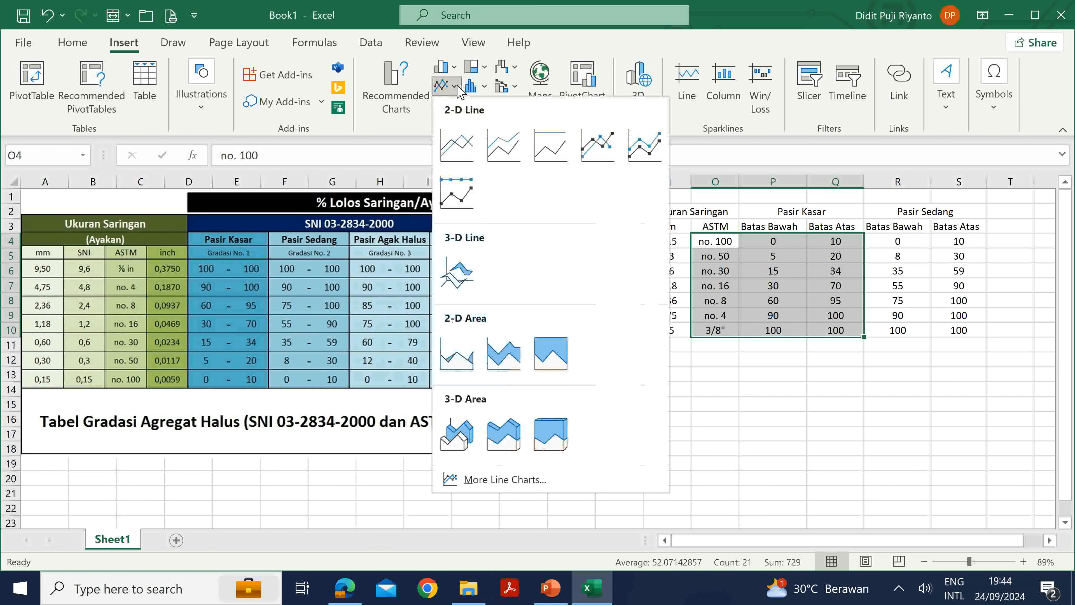
pyautogui.click(608, 148)
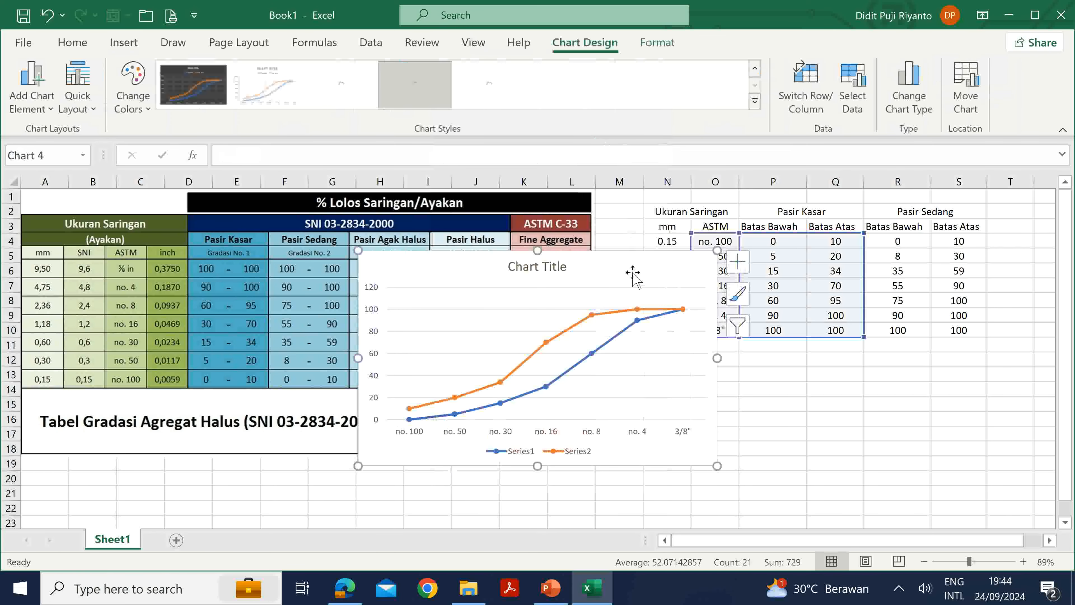
# Move the line chart off the limits table and compare its horizontal axis labels with the mm and ASTM sieve sizes in N4:O10
pyautogui.moveTo(633, 272); pyautogui.dragTo(508, 229)
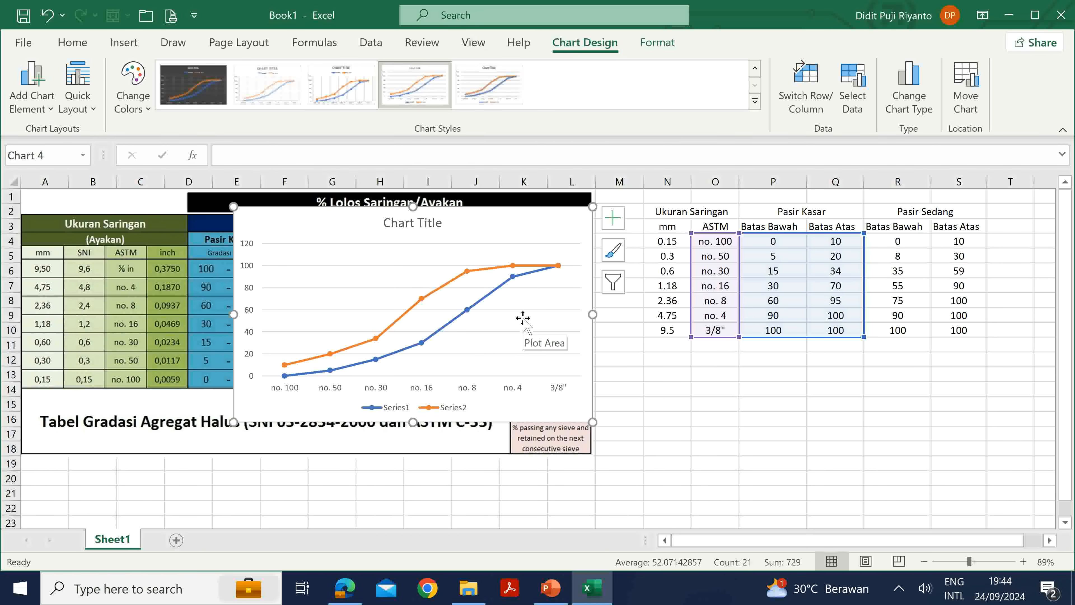
pyautogui.moveTo(673, 242); pyautogui.dragTo(667, 333)
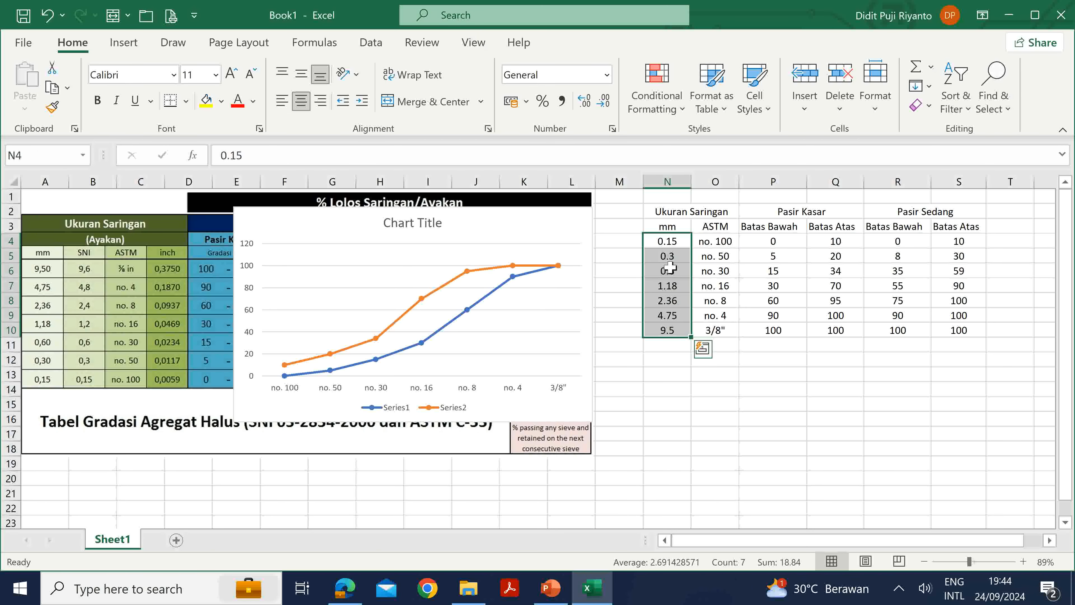
pyautogui.click(722, 385)
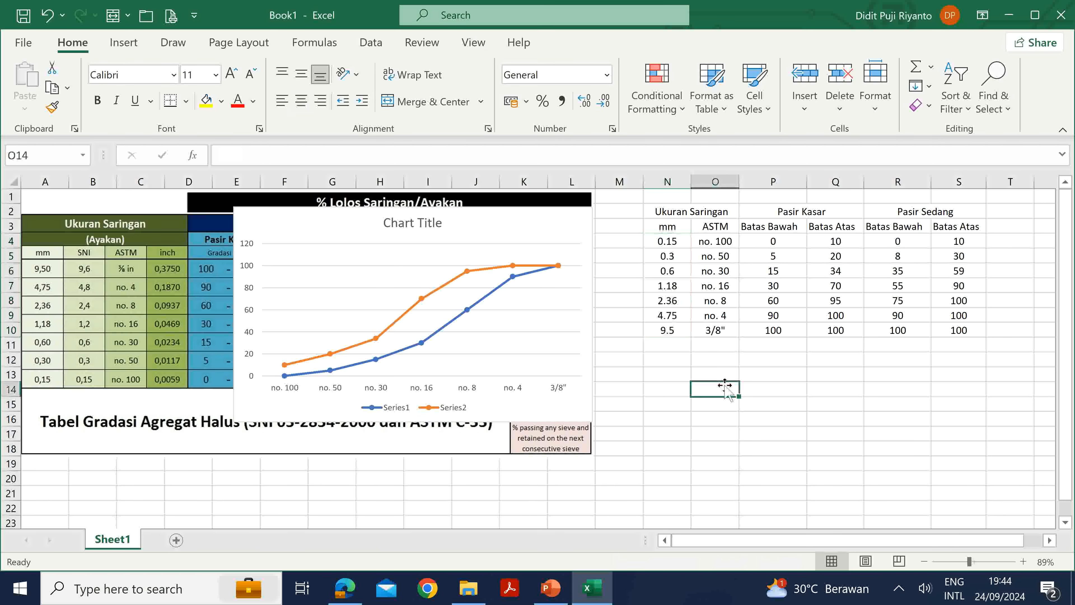
pyautogui.click(520, 334)
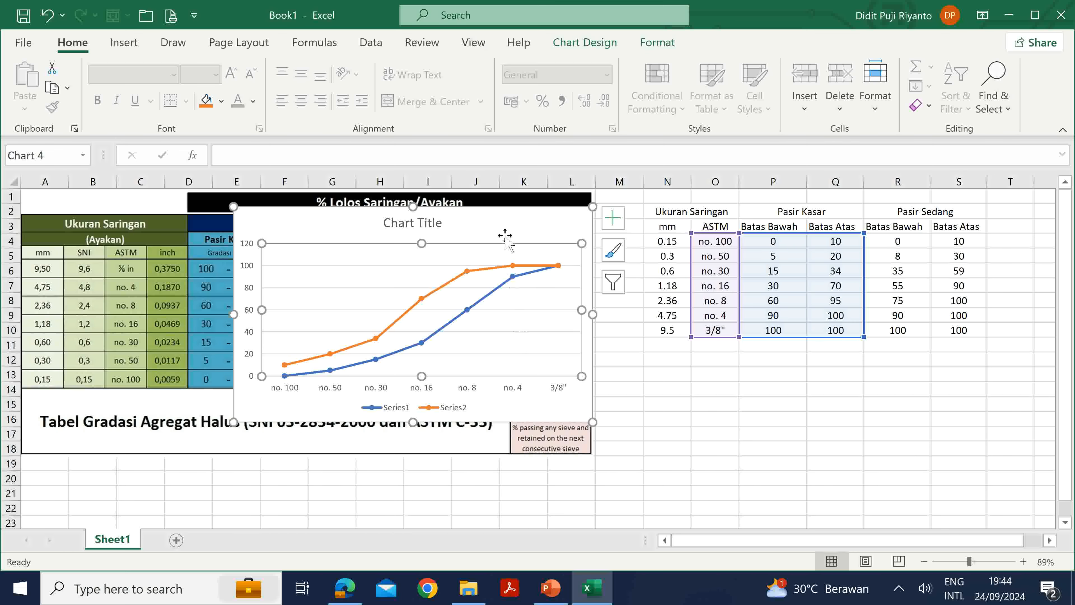
pyautogui.moveTo(521, 223); pyautogui.dragTo(433, 231)
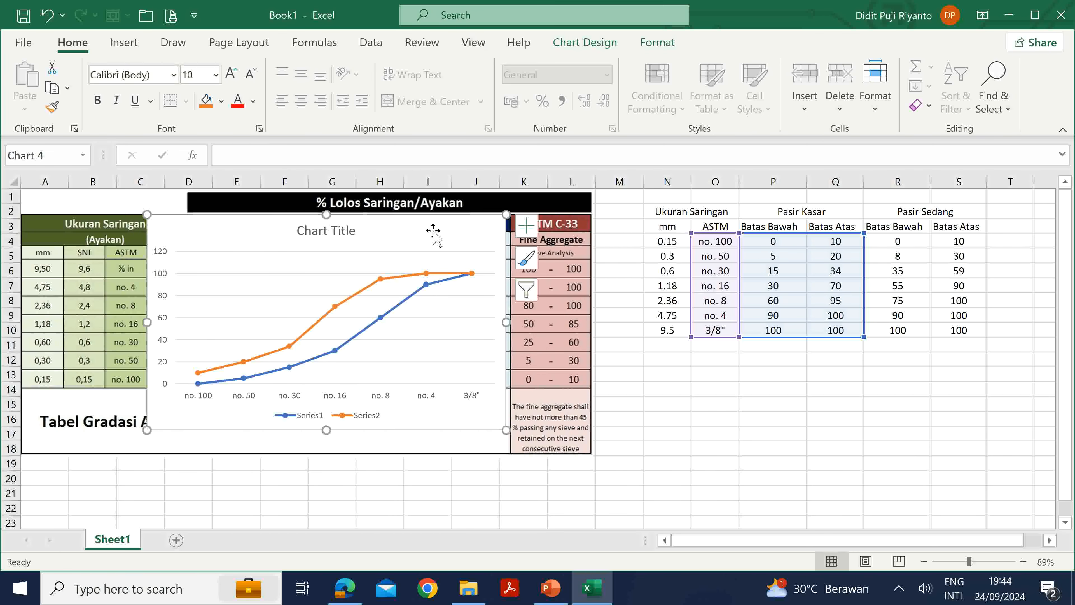
pyautogui.click(426, 396)
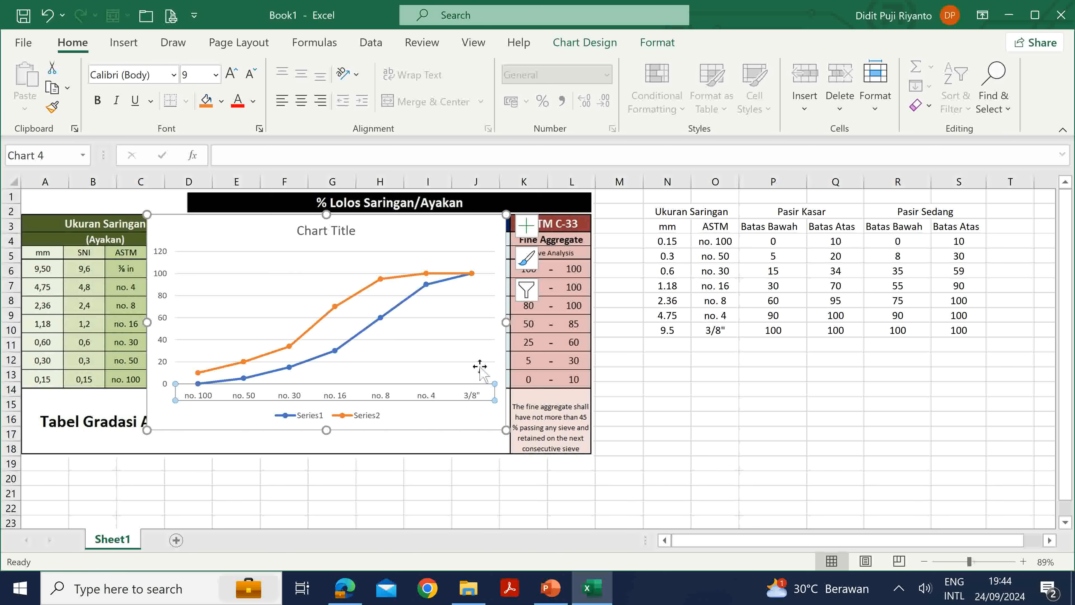
pyautogui.click(723, 241)
pyautogui.moveTo(723, 245); pyautogui.dragTo(725, 328)
pyautogui.click(728, 388)
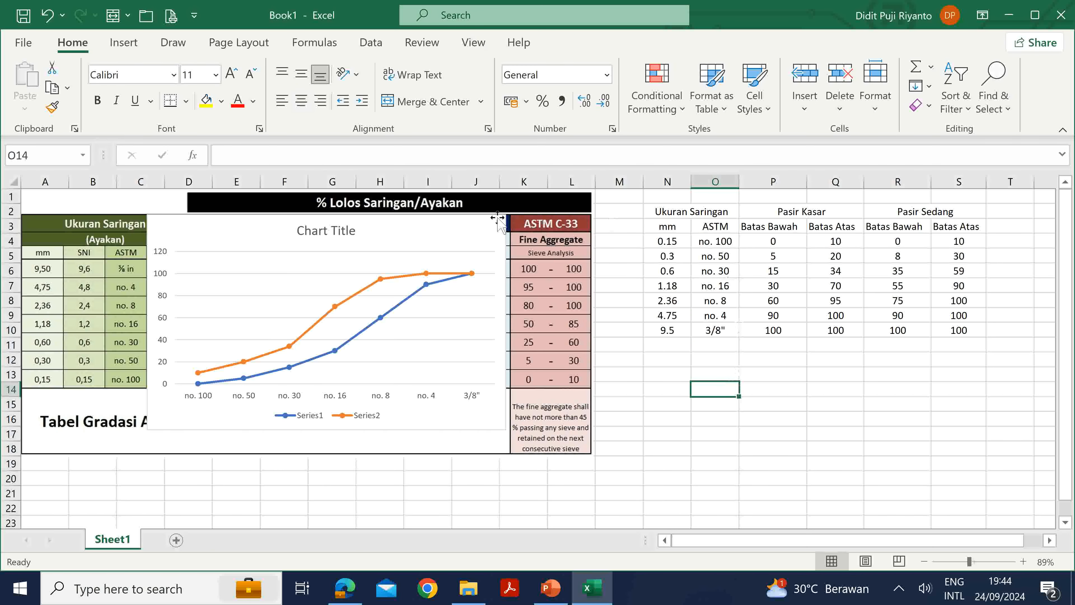
# Replace the placeholder chart title with "Pasir Kasar"
pyautogui.click(344, 231)
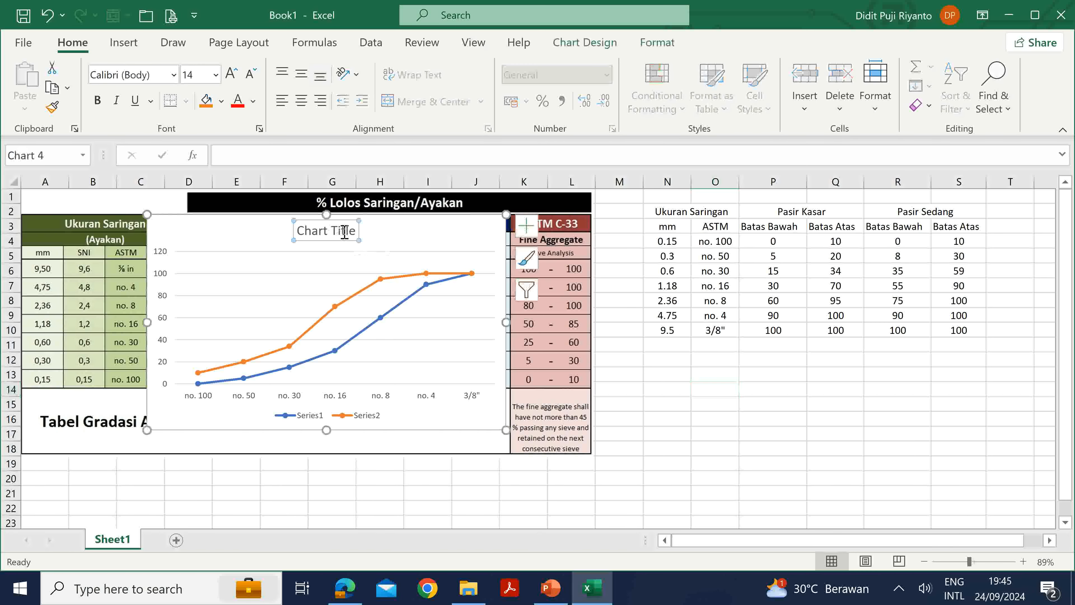
pyautogui.doubleClick(344, 232)
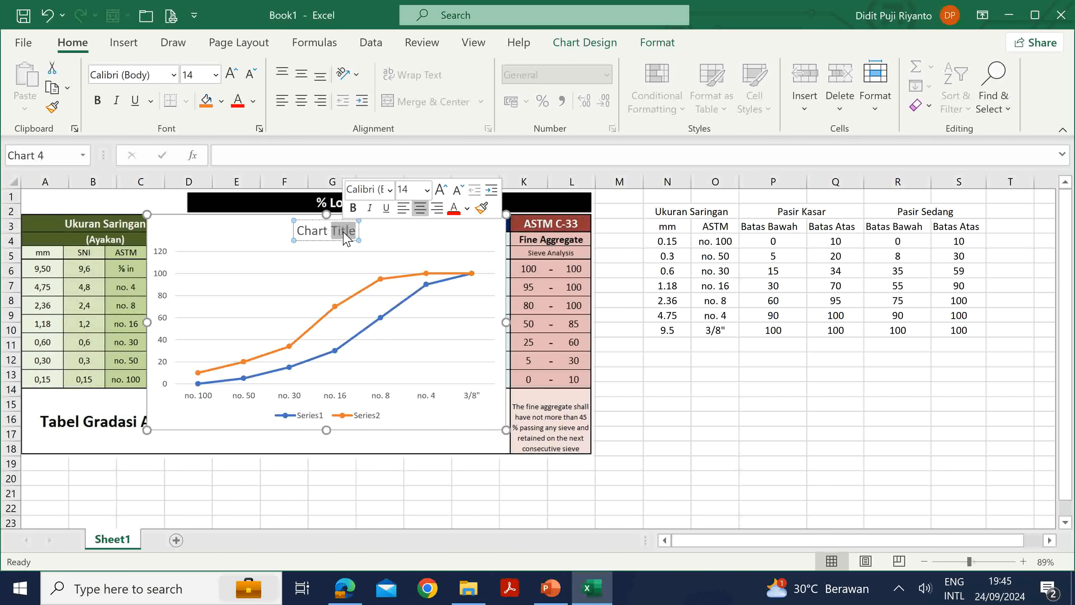
pyautogui.click(389, 233)
pyautogui.click(335, 234)
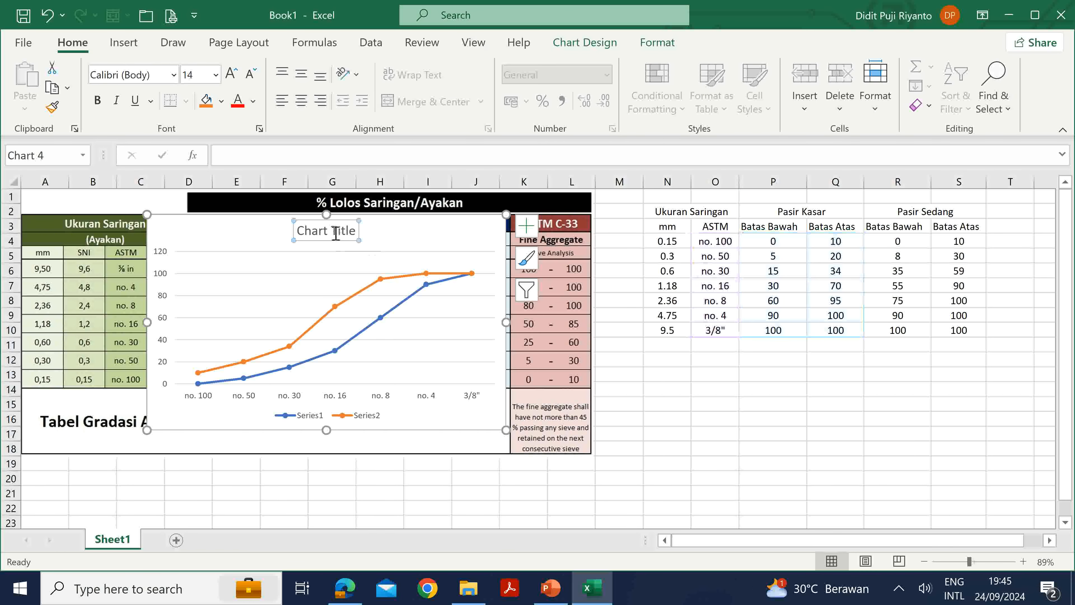
pyautogui.click(336, 234)
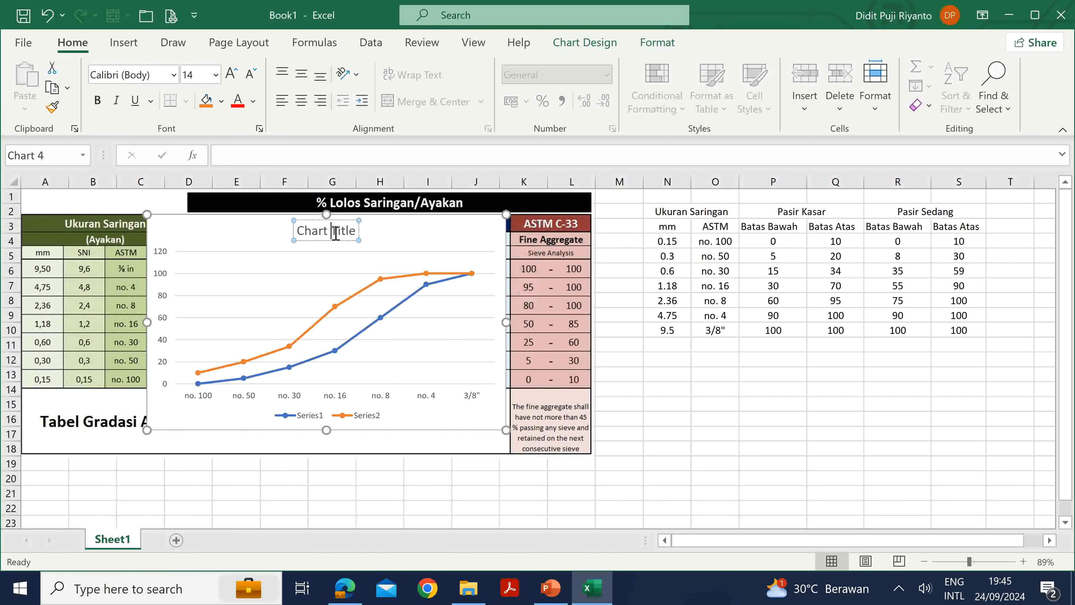
pyautogui.tripleClick(336, 234)
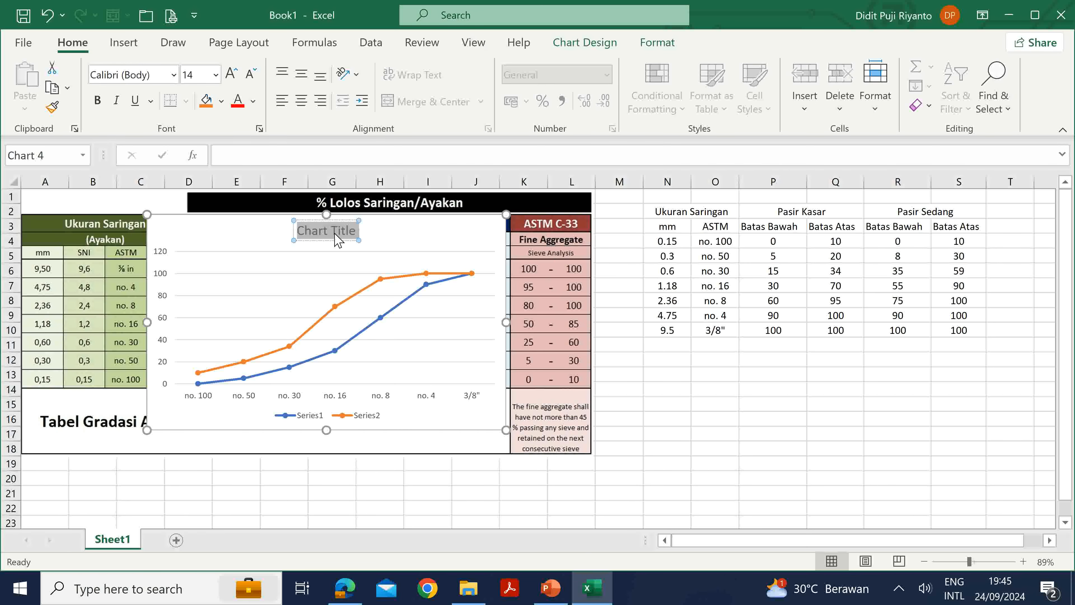
pyautogui.write('Pasir Kasar')
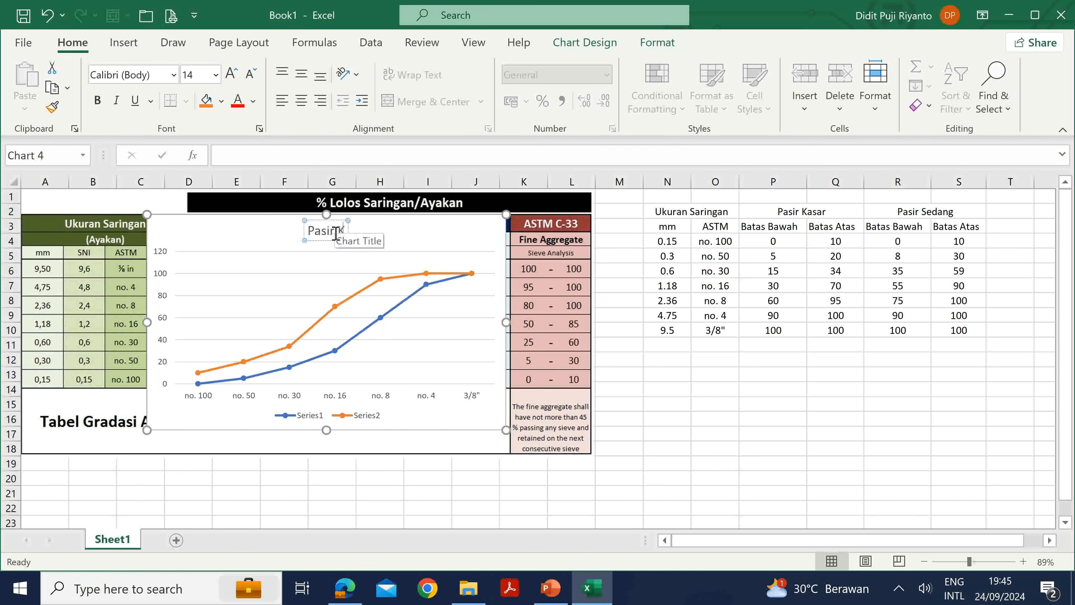
pyautogui.click(444, 240)
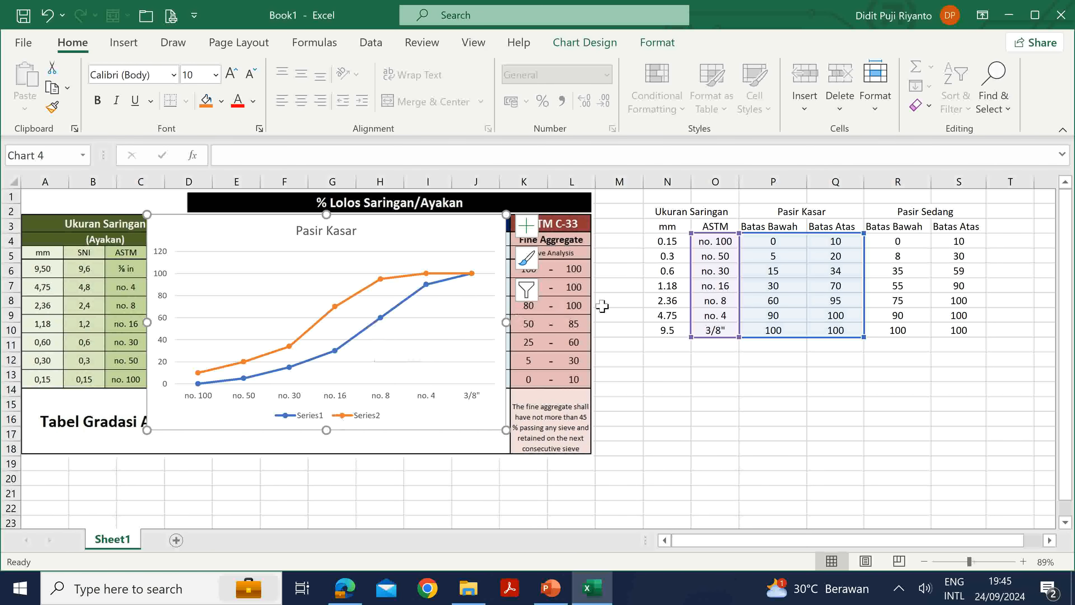
# Edit the chart's data source to name the lower limit series in P4:P10 "Batas Bawah"
pyautogui.click(778, 227)
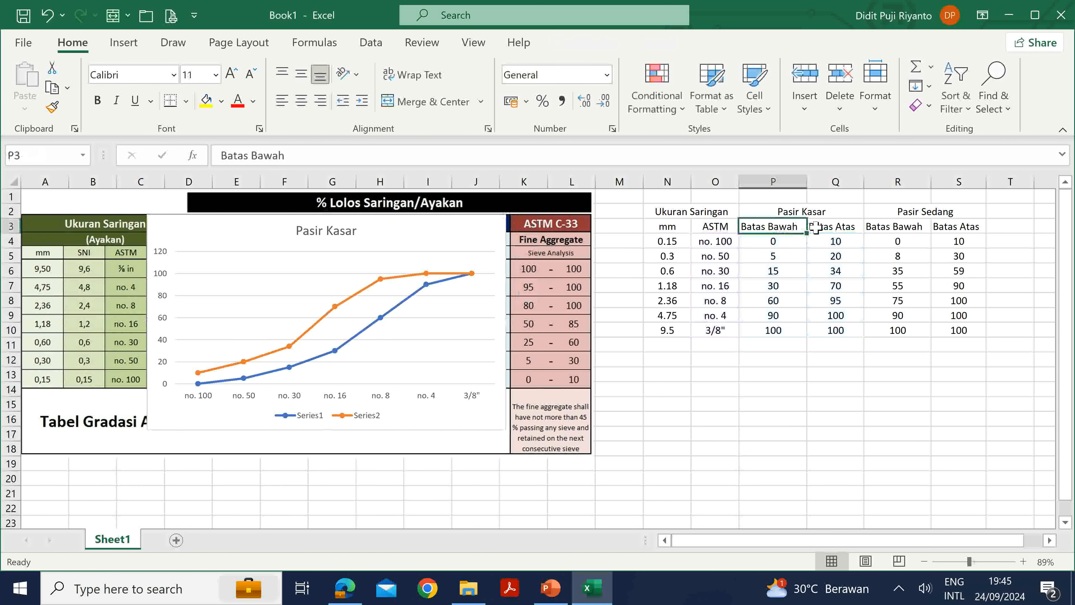
pyautogui.click(829, 226)
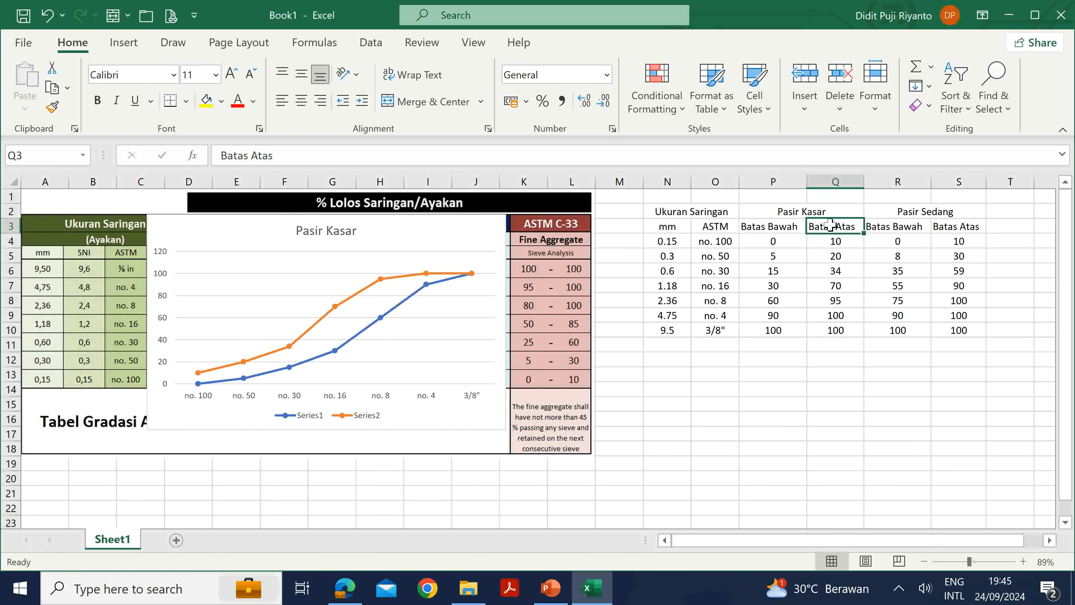
pyautogui.click(306, 422)
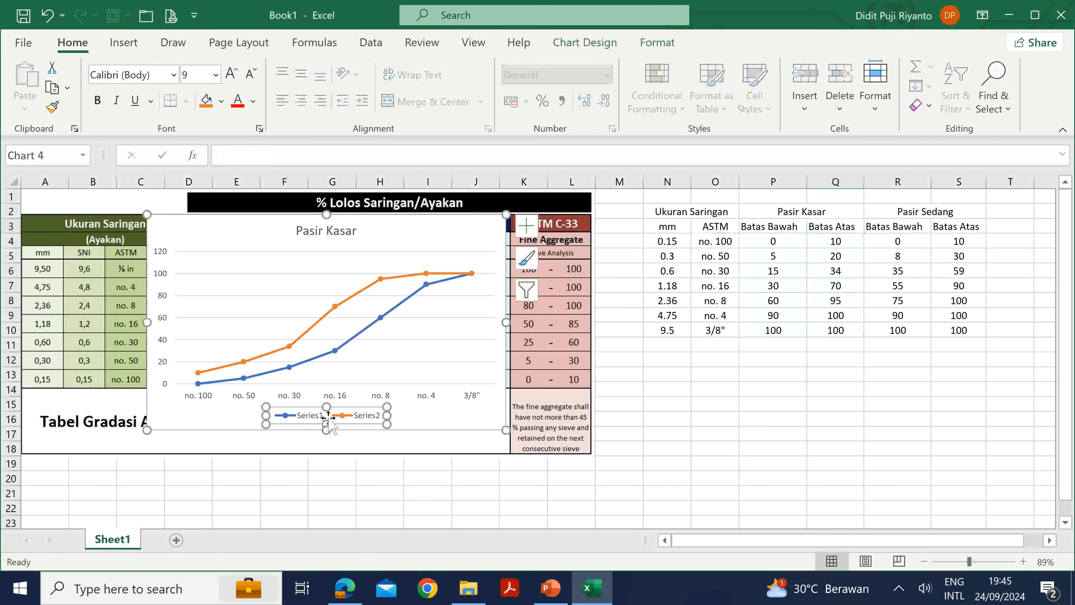
pyautogui.click(458, 323)
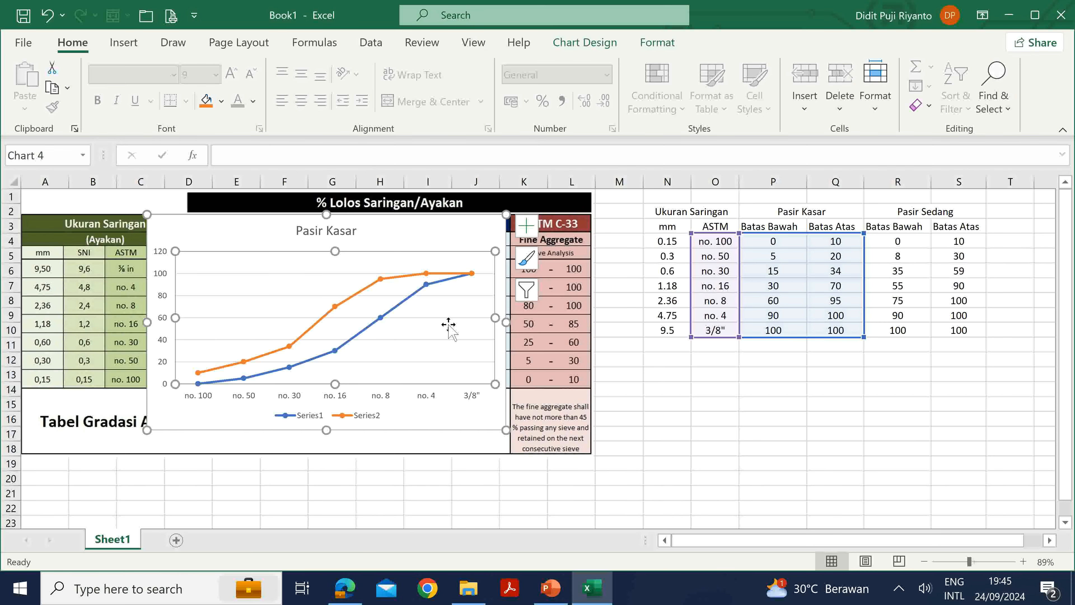
pyautogui.rightClick(450, 331)
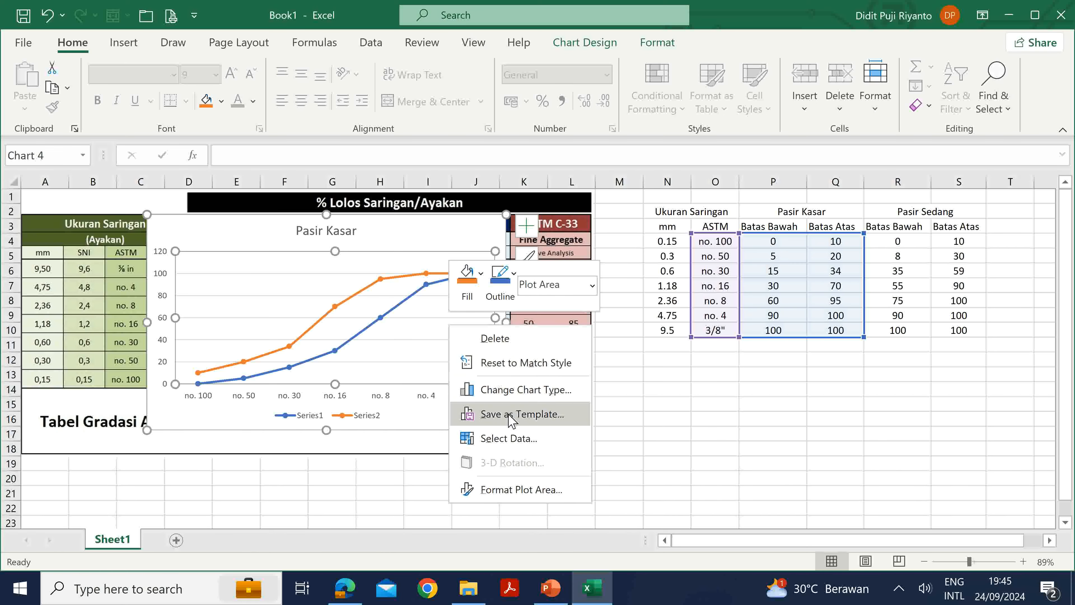
pyautogui.click(524, 440)
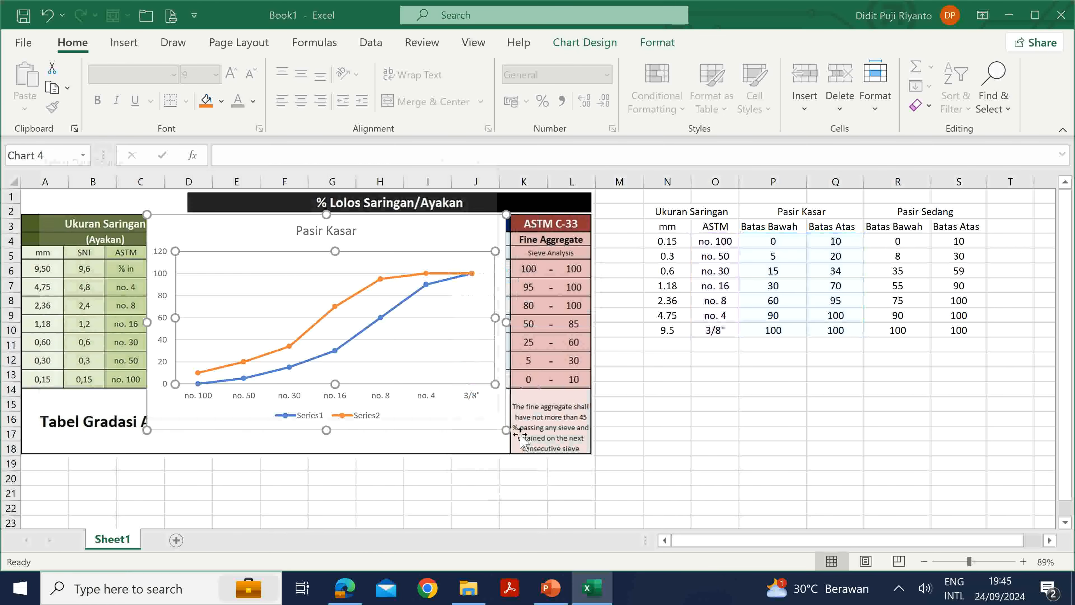
pyautogui.moveTo(491, 199); pyautogui.dragTo(815, 193)
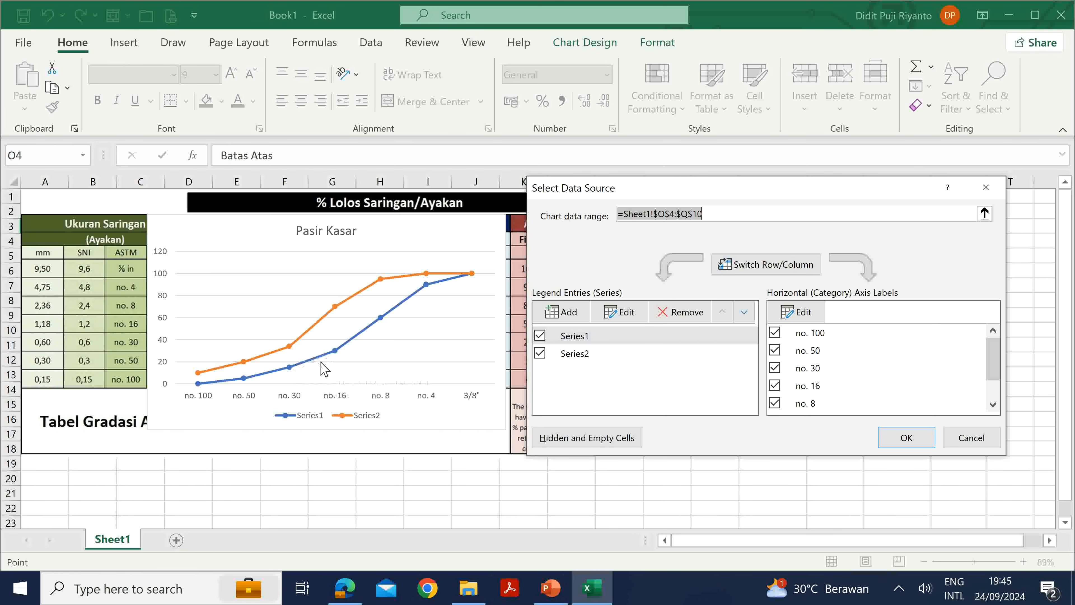
pyautogui.click(584, 338)
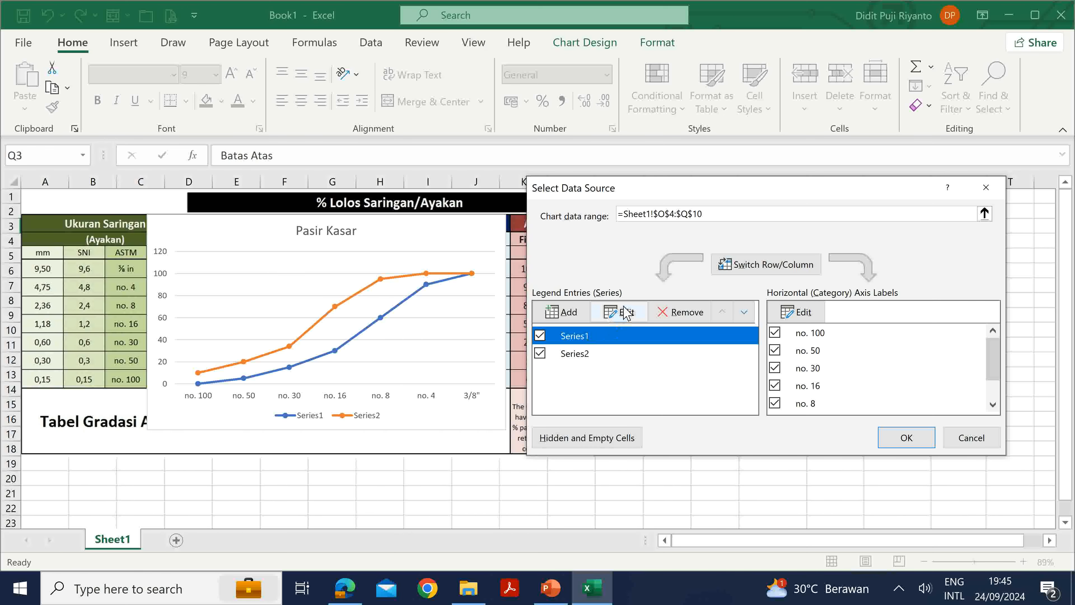
pyautogui.click(624, 315)
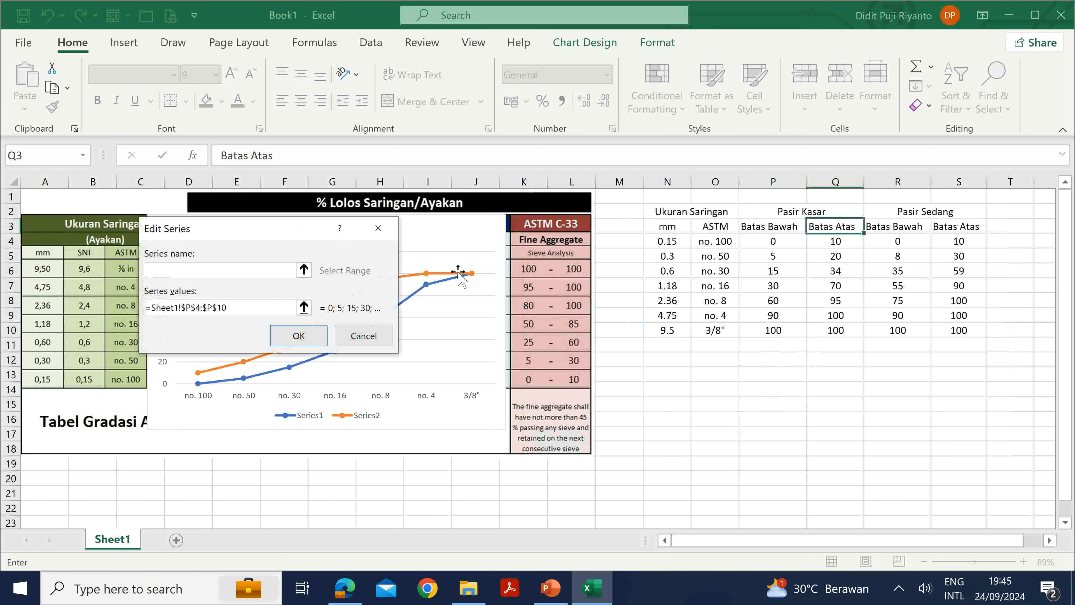
pyautogui.moveTo(276, 233); pyautogui.dragTo(665, 256)
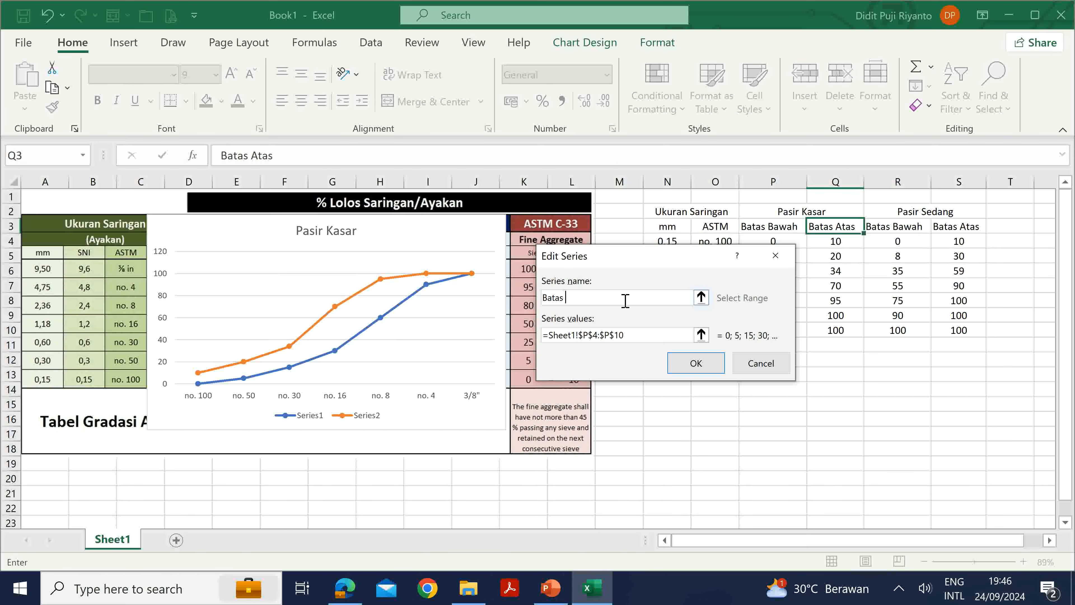
pyautogui.click(679, 363)
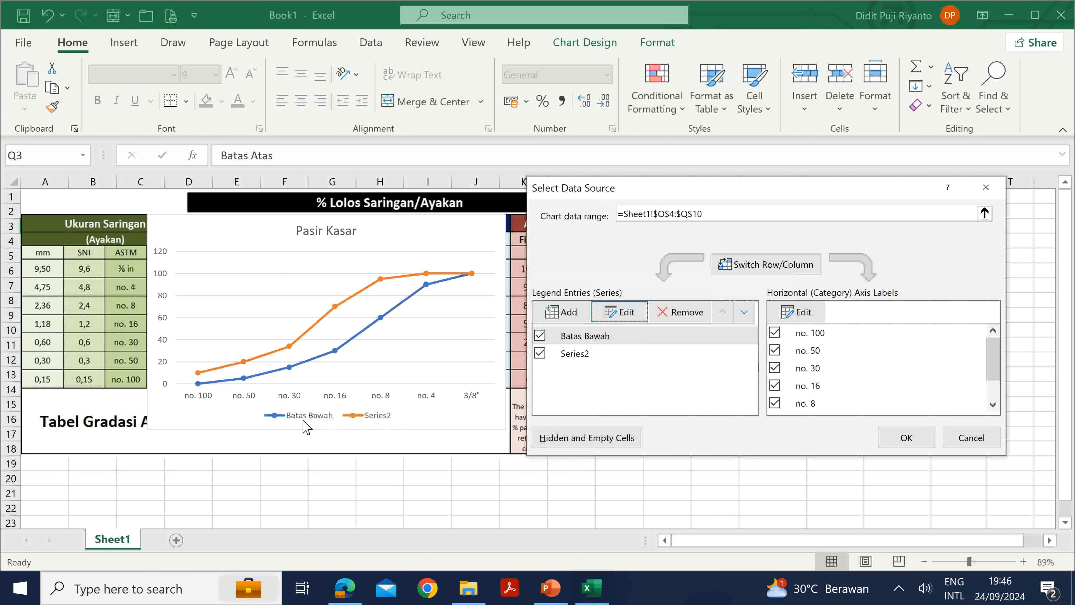
# Name the upper limit series in Q4:Q10 "Batas Atas" and apply the data source changes
pyautogui.click(606, 363)
pyautogui.click(622, 312)
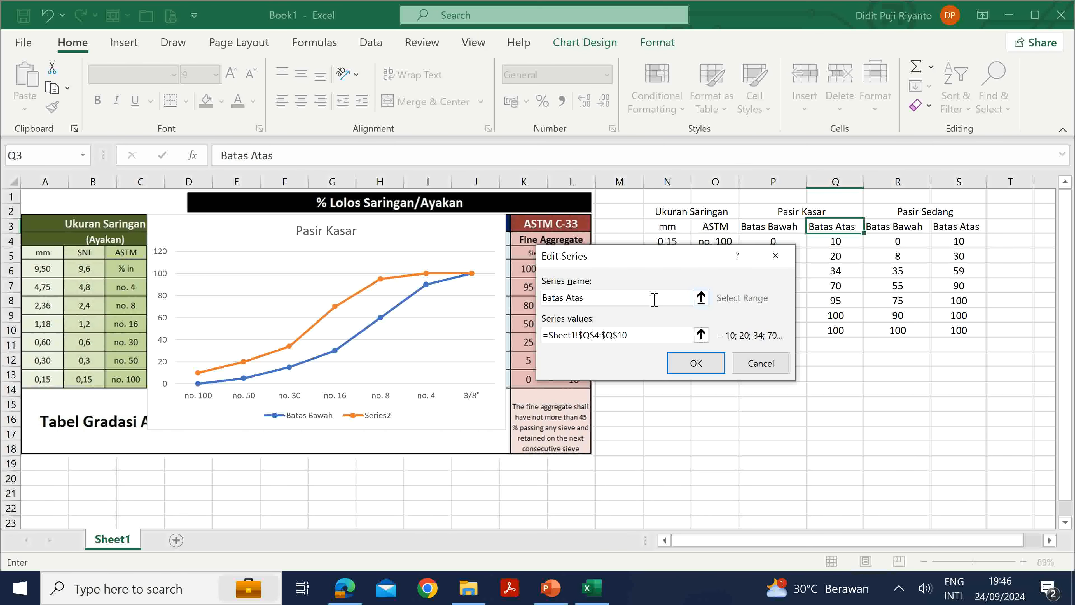
pyautogui.click(695, 364)
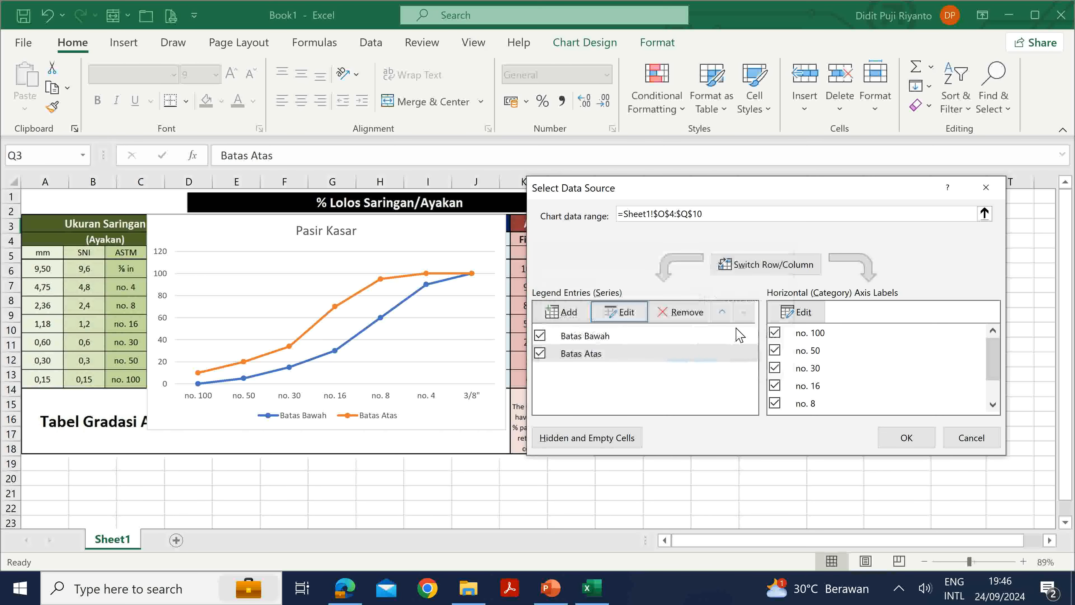
pyautogui.click(905, 437)
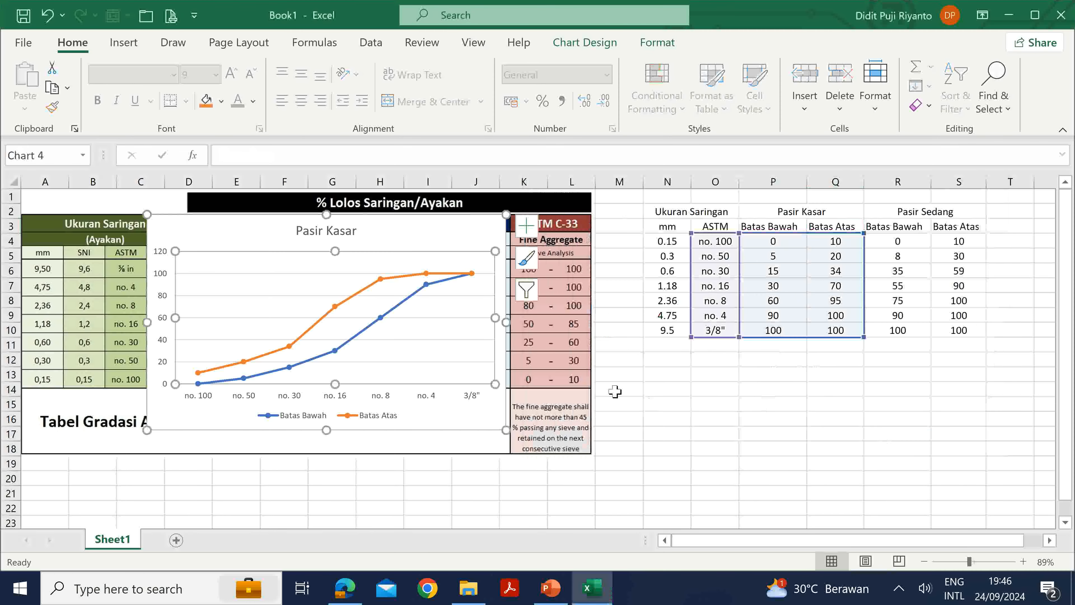
# Move the Pasir Kasar chart aside and add primary horizontal and primary vertical axis titles to it
pyautogui.moveTo(430, 230); pyautogui.dragTo(506, 216)
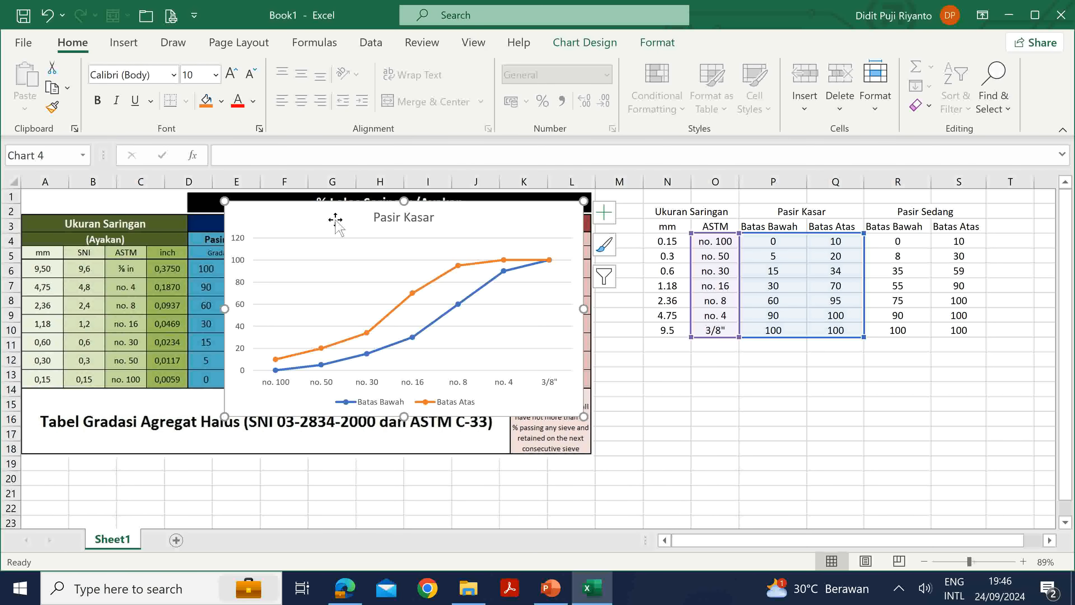
pyautogui.click(592, 44)
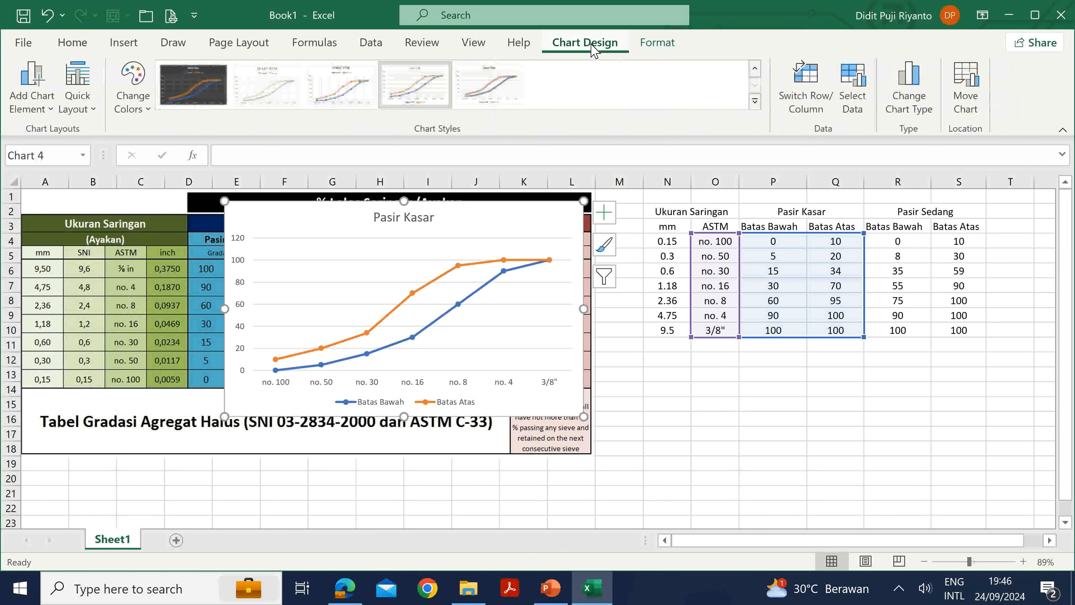
pyautogui.click(41, 112)
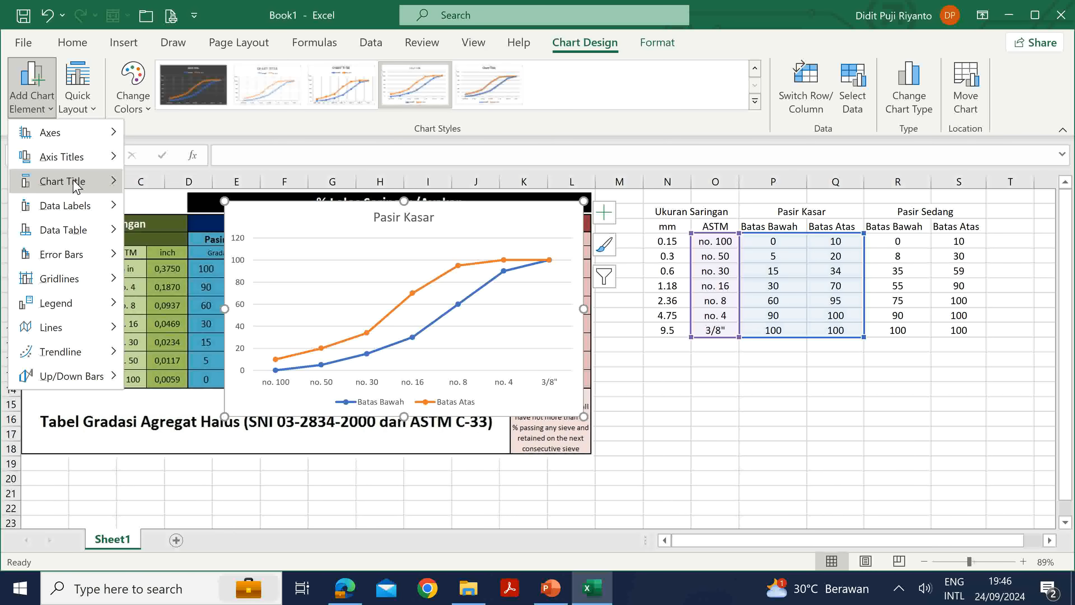
pyautogui.moveTo(77, 185)
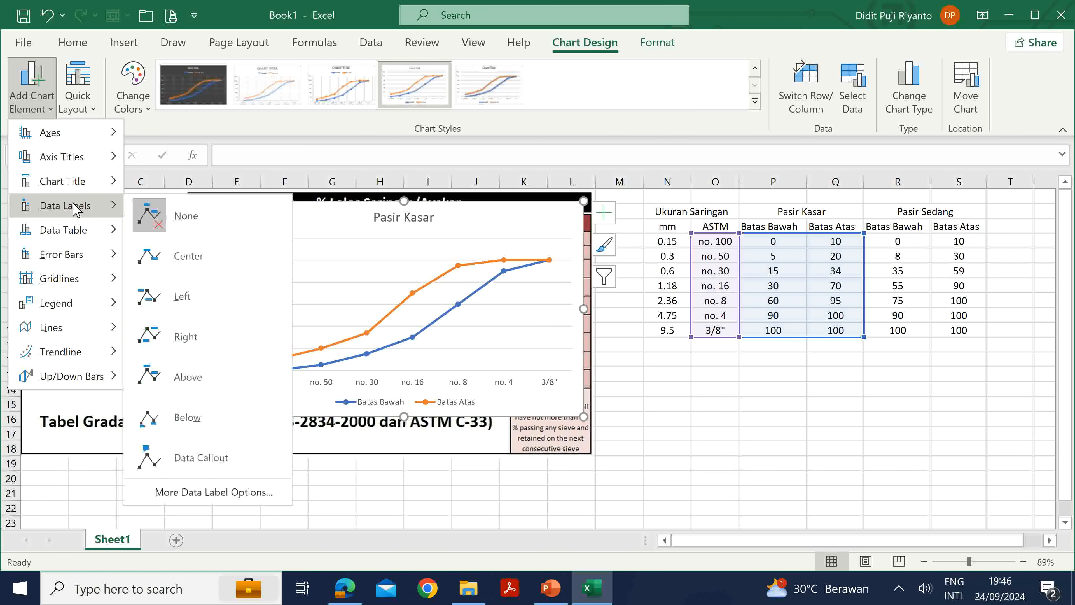
pyautogui.moveTo(76, 160)
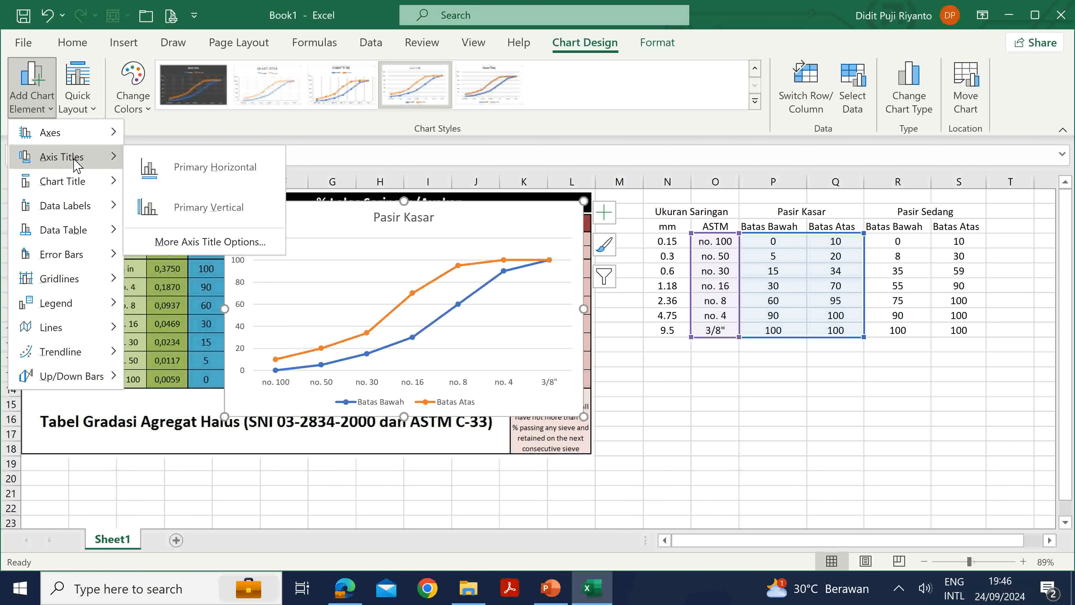
pyautogui.click(212, 169)
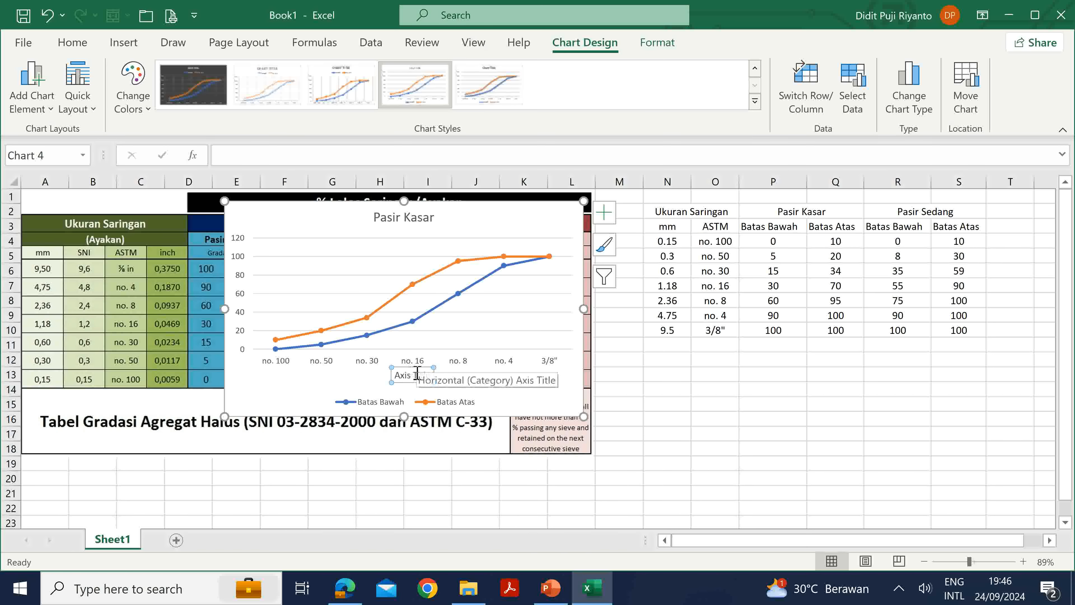
pyautogui.click(42, 105)
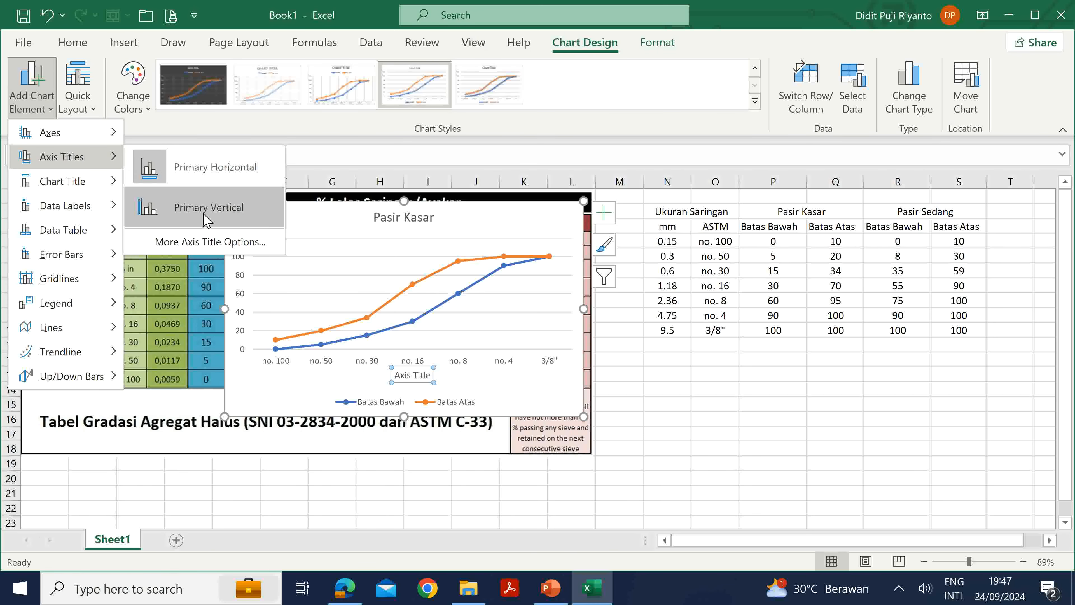
pyautogui.click(220, 212)
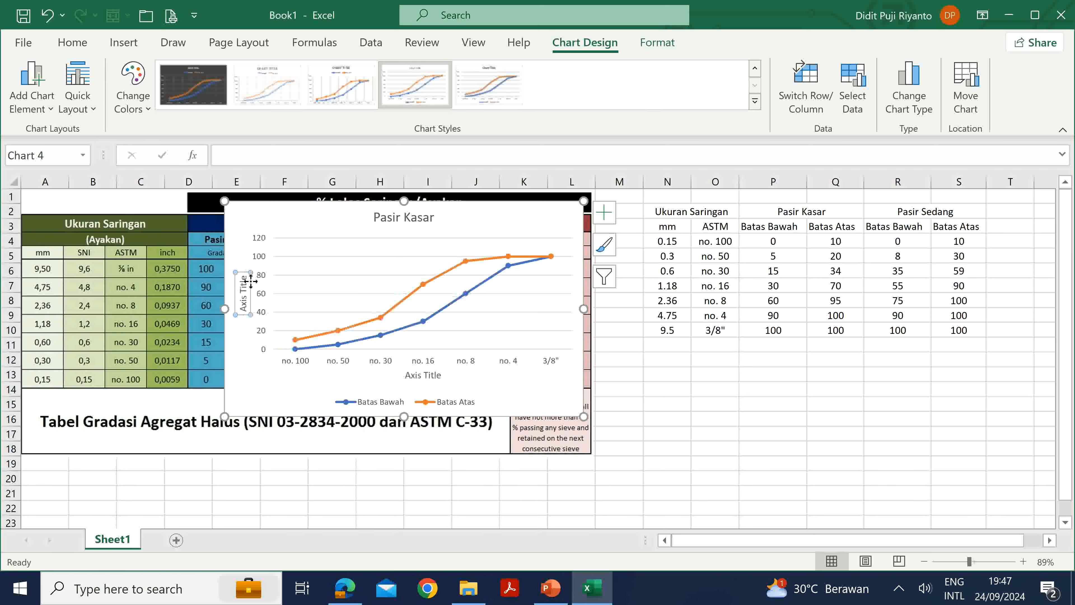
# Replace the placeholder text of the horizontal axis title with "Nomor Saringan" and close the formatting pane
pyautogui.click(425, 374)
pyautogui.doubleClick(425, 373)
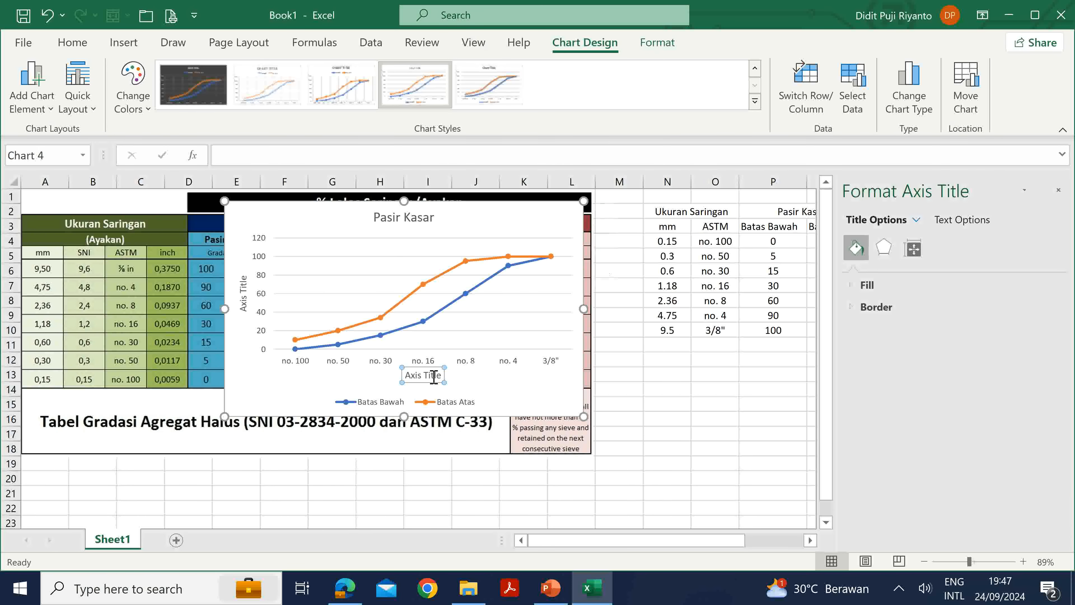
pyautogui.doubleClick(433, 374)
pyautogui.tripleClick(433, 376)
pyautogui.write('Nomor Saringa')
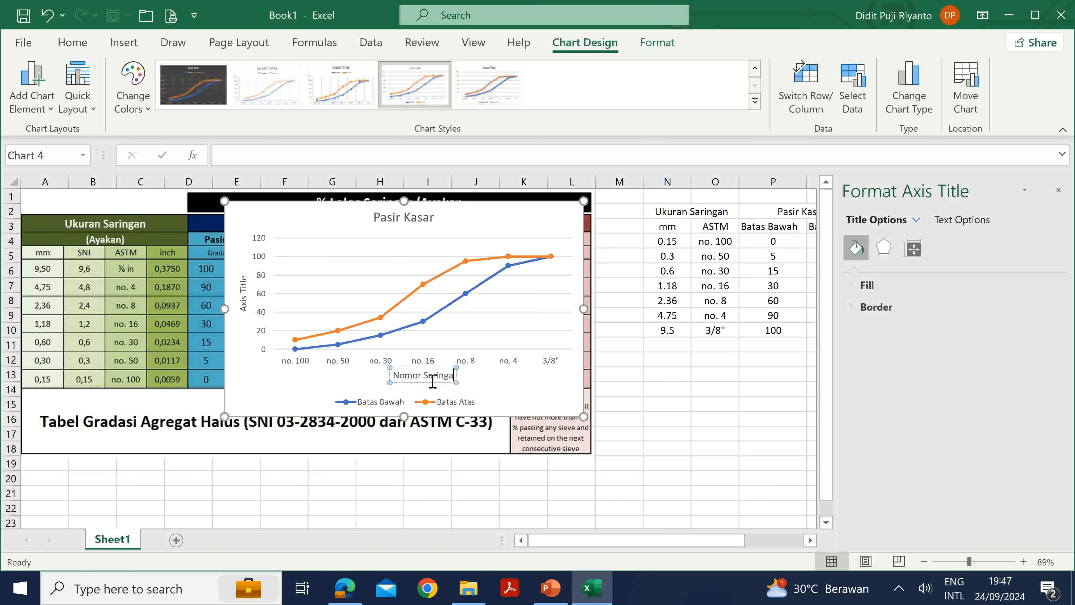
pyautogui.write('n')
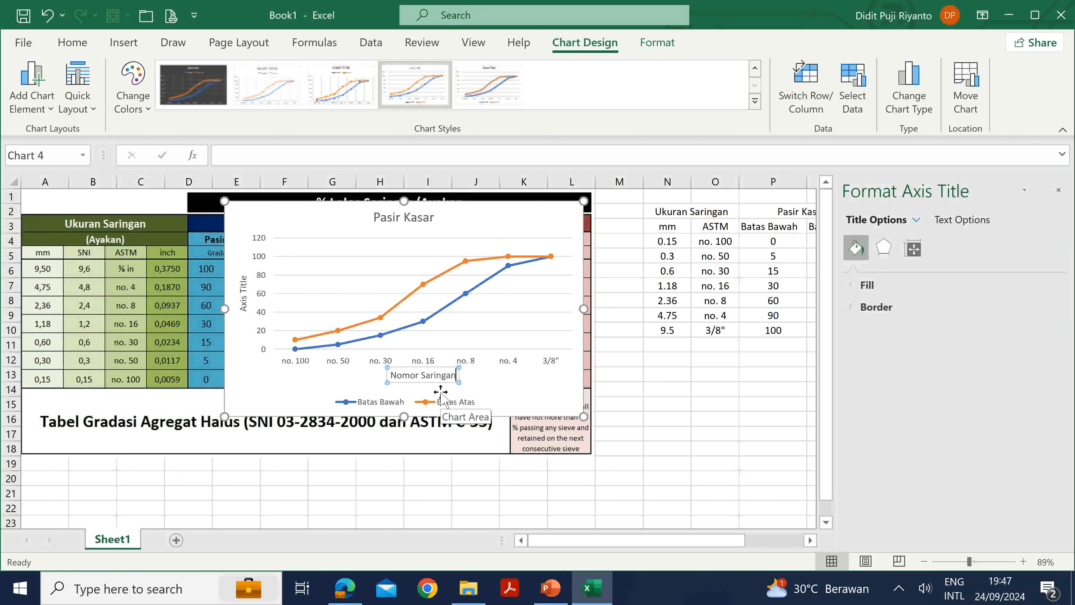
pyautogui.click(516, 373)
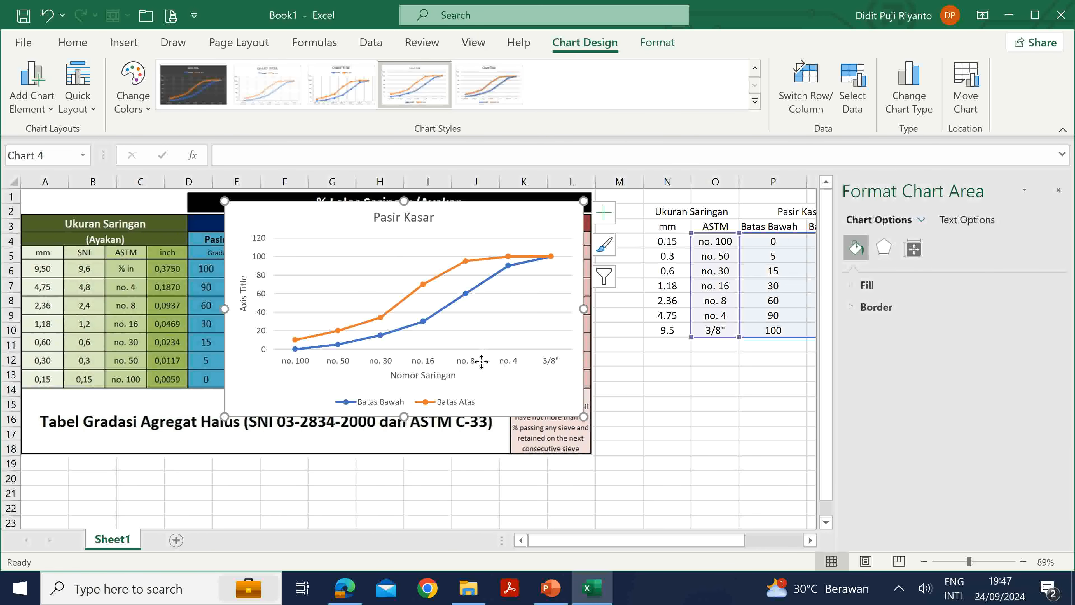
pyautogui.click(1059, 191)
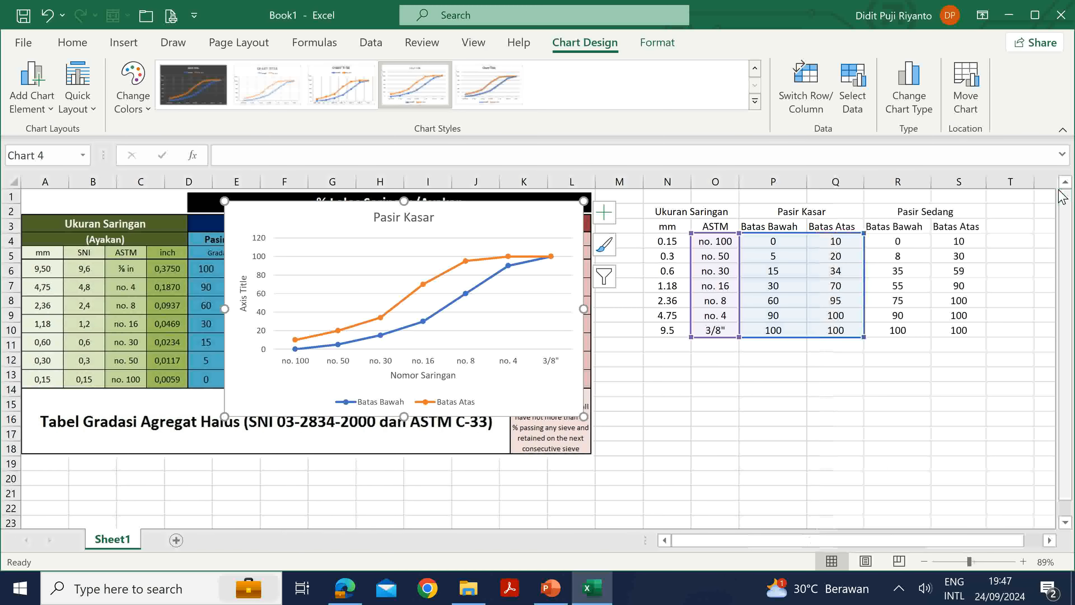
# Compare the horizontal axis labels with the mm sizes in N4:N10 and try "Ukuran Saringan" as the axis title
pyautogui.click(513, 362)
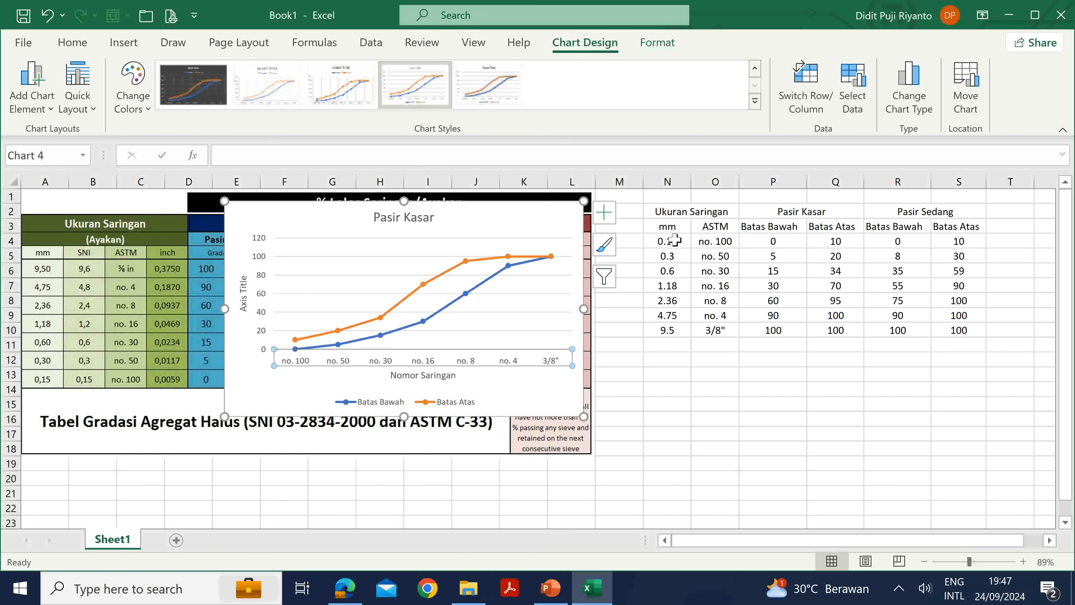
pyautogui.moveTo(675, 244); pyautogui.dragTo(667, 330)
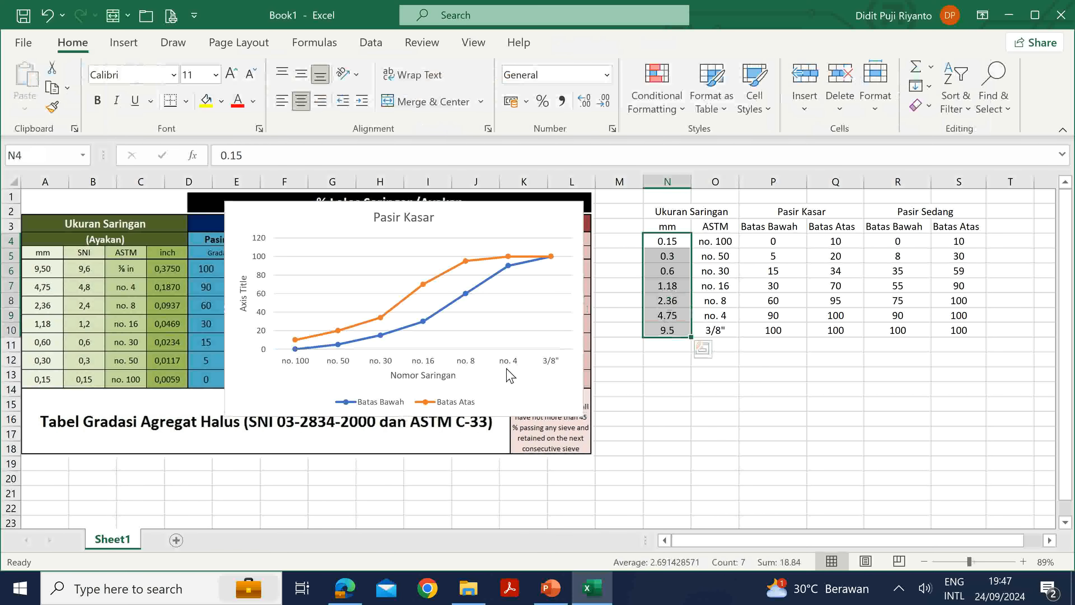
pyautogui.doubleClick(446, 376)
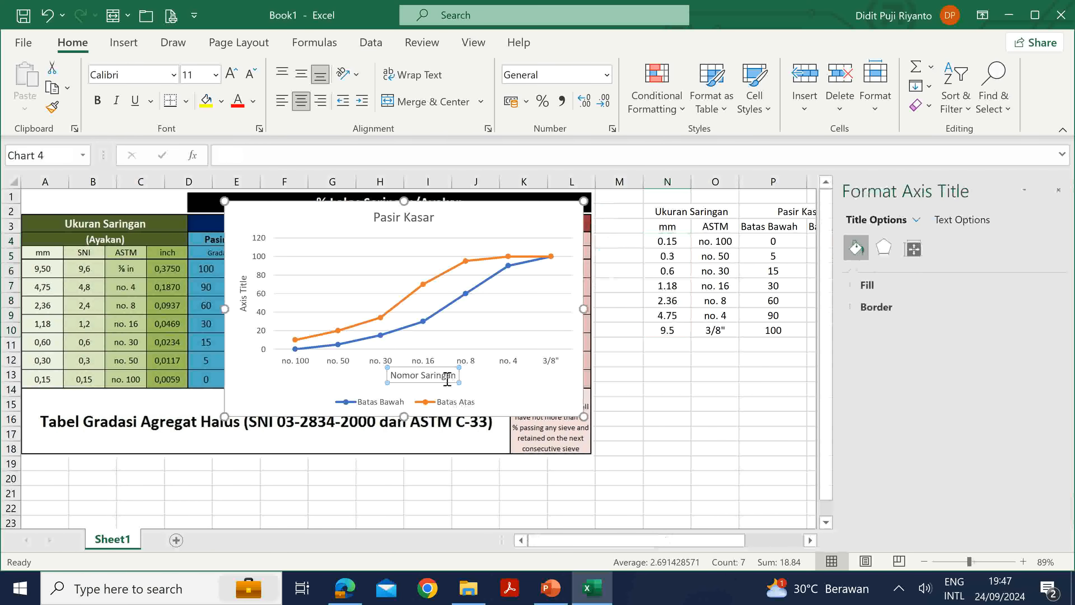
pyautogui.doubleClick(447, 376)
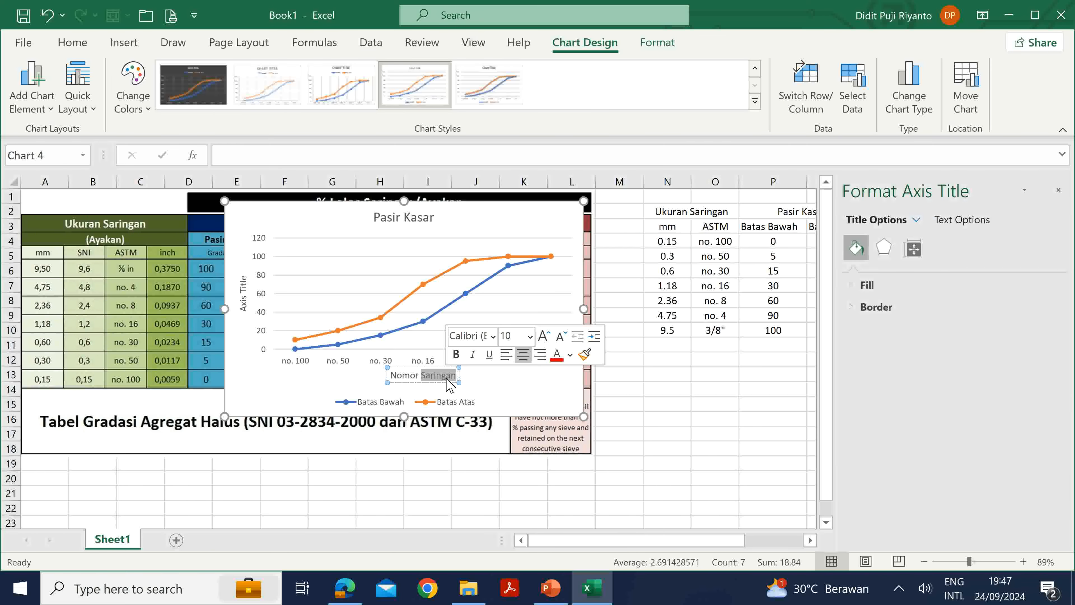
pyautogui.doubleClick(399, 375)
pyautogui.write('Ukuran')
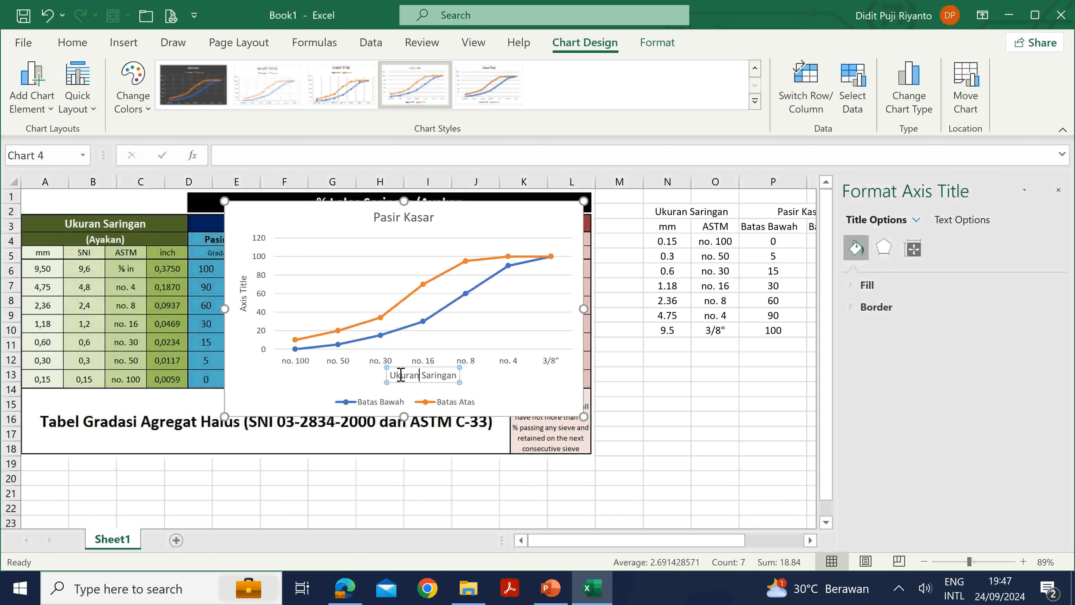
# Change the horizontal axis title's first word back so that it reads "Nomor Saringan"
pyautogui.press('BackSpace')
pyautogui.press('BackSpace')
pyautogui.press('BackSpace')
pyautogui.press('BackSpace')
pyautogui.press('BackSpace')
pyautogui.press('BackSpace')
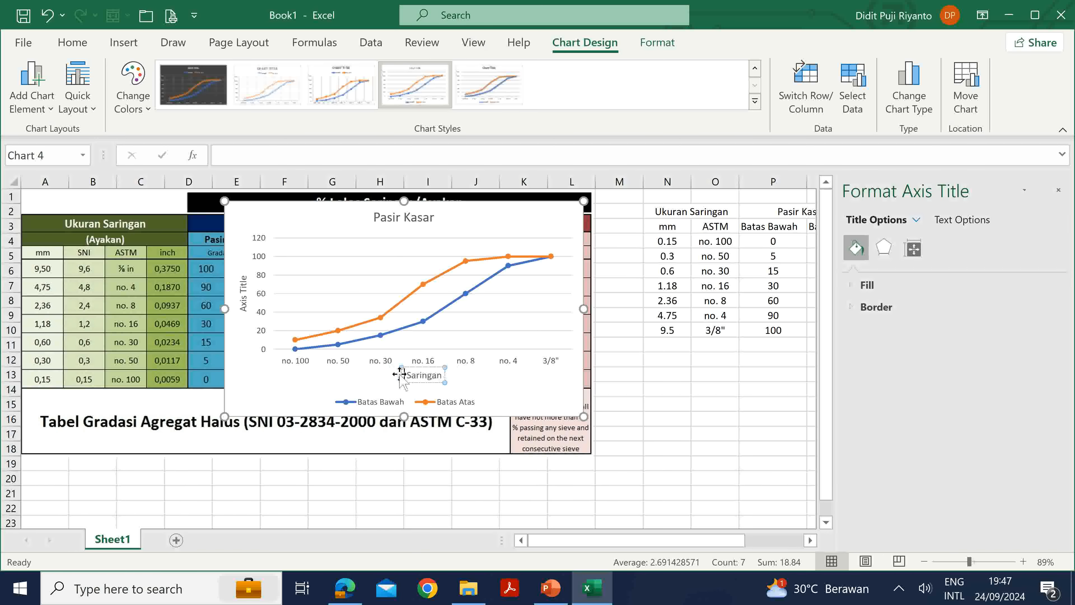
pyautogui.write('Nomor')
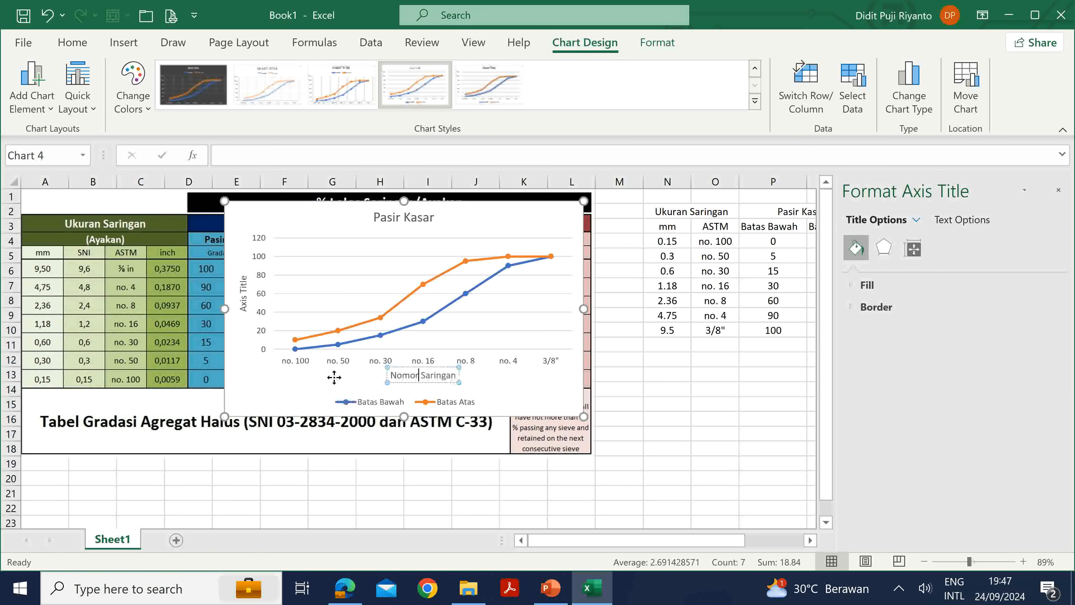
pyautogui.click(334, 377)
# Switch to PowerPoint, check the heading above the gradation limits in the slide 18 table, and return to Excel
pyautogui.click(242, 297)
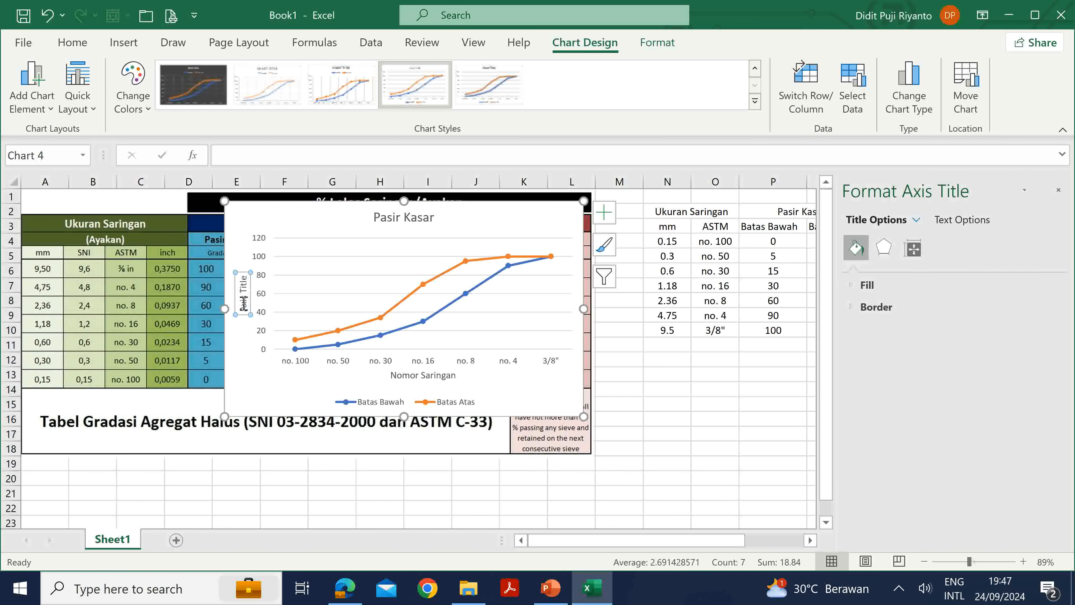
pyautogui.doubleClick(243, 303)
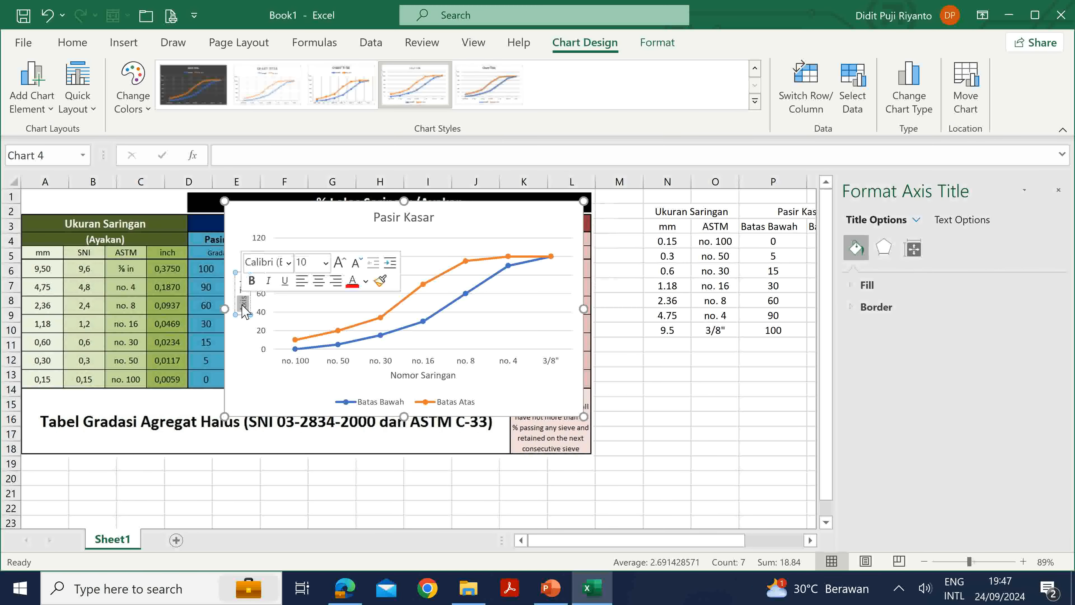
pyautogui.click(548, 593)
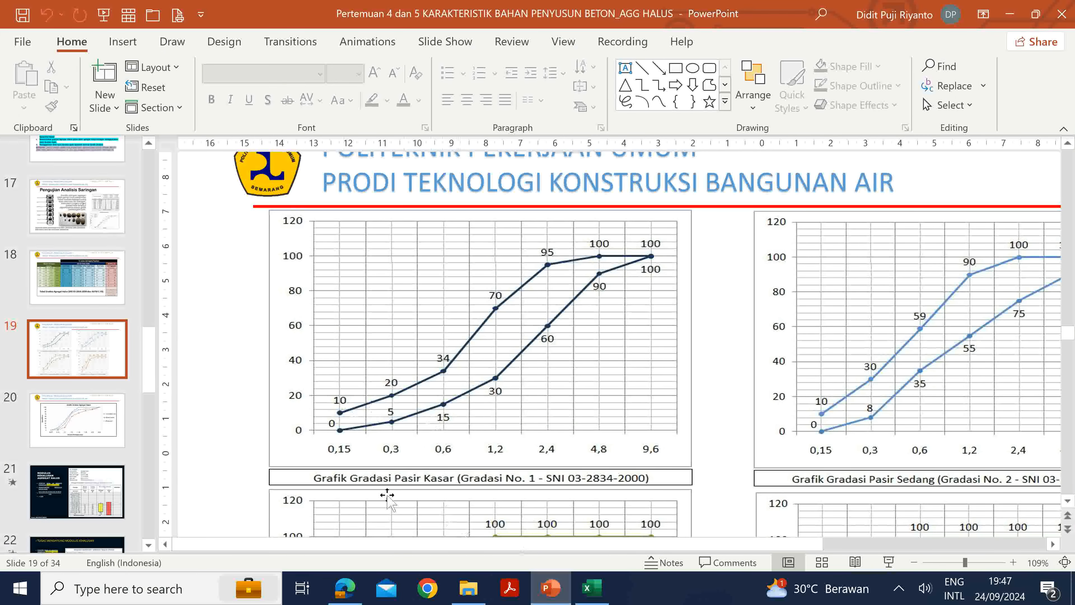
pyautogui.click(104, 283)
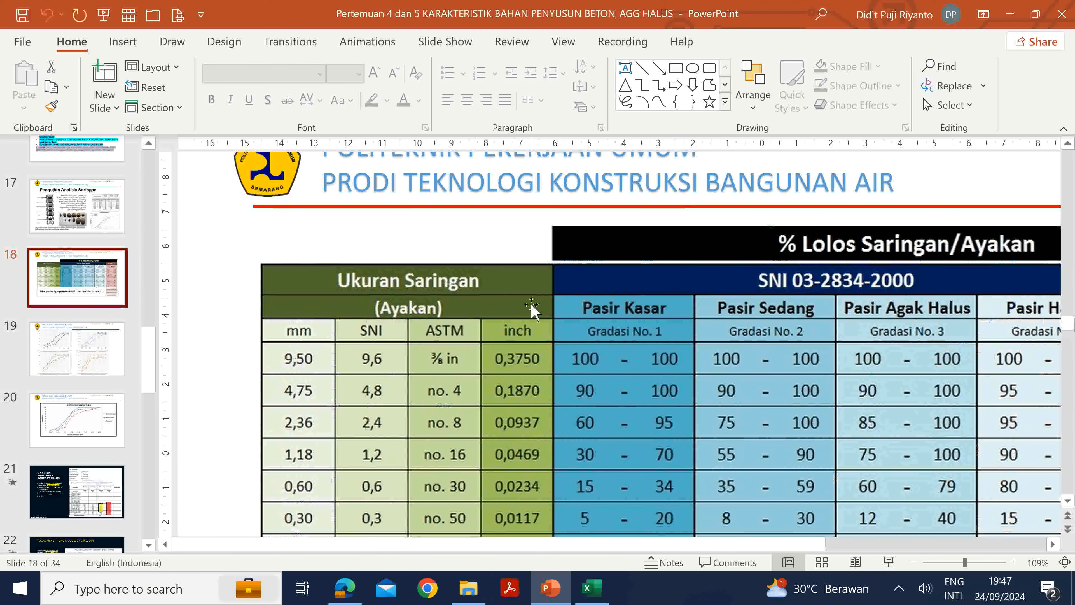
pyautogui.hscroll(3, 547, 301)
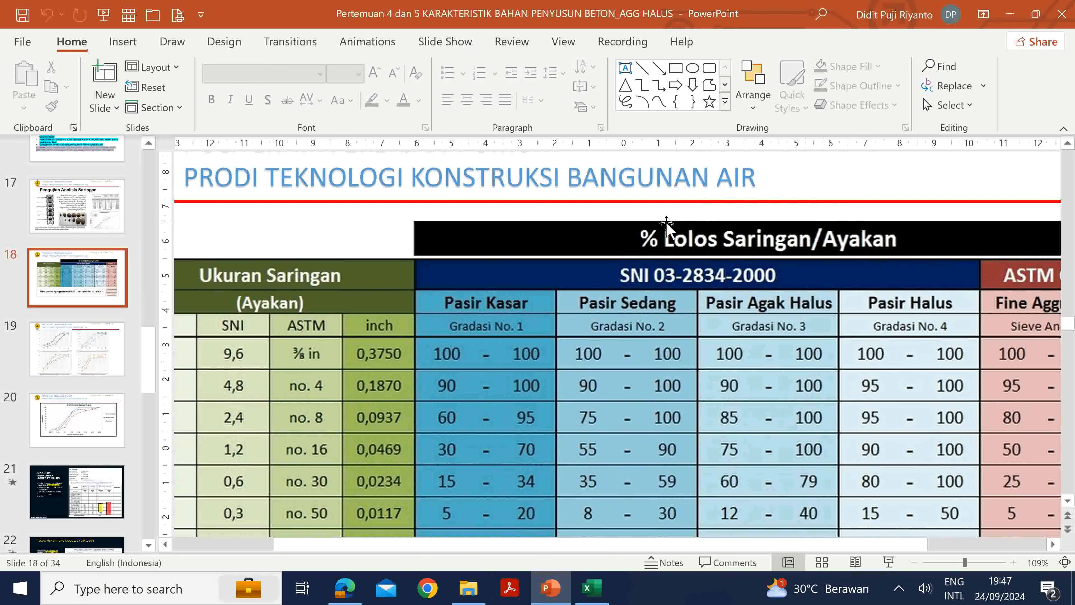
pyautogui.click(593, 588)
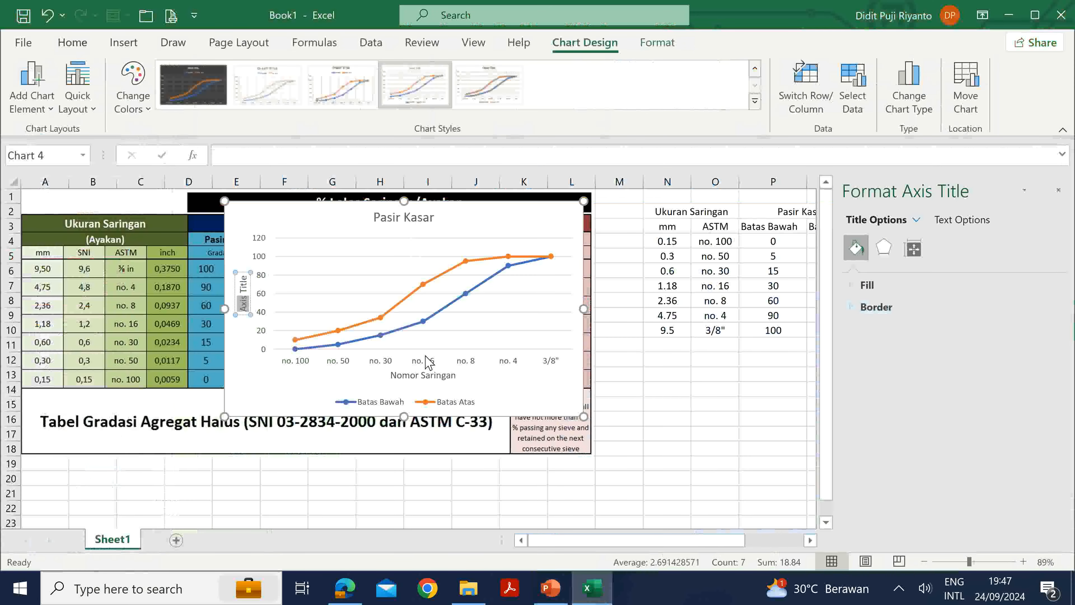
# Replace the placeholder text of the vertical axis title with "% Lolos Ayakan"
pyautogui.tripleClick(245, 294)
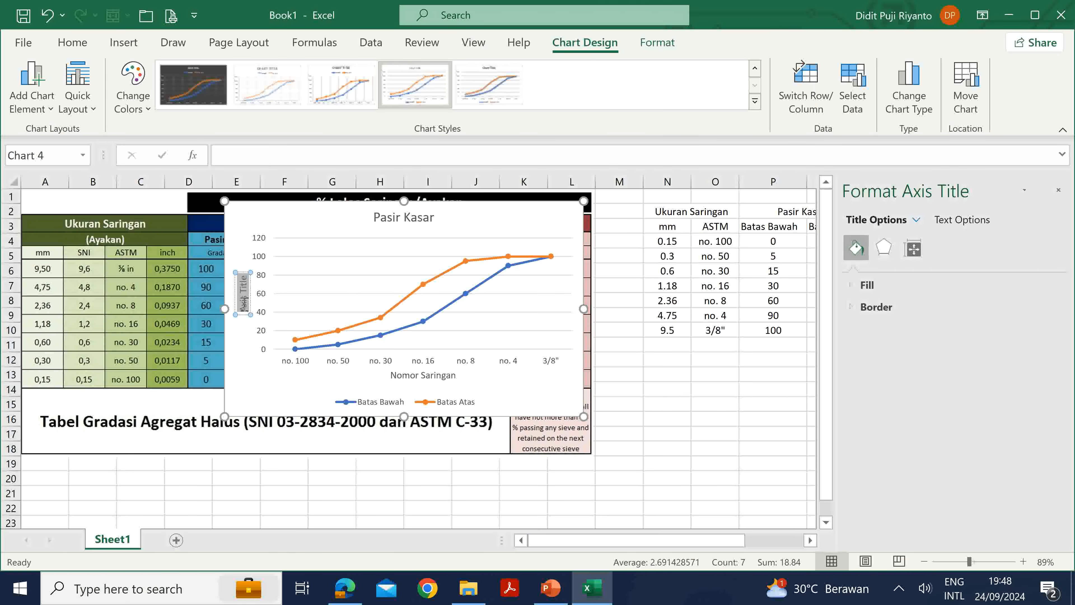
pyautogui.click(244, 304)
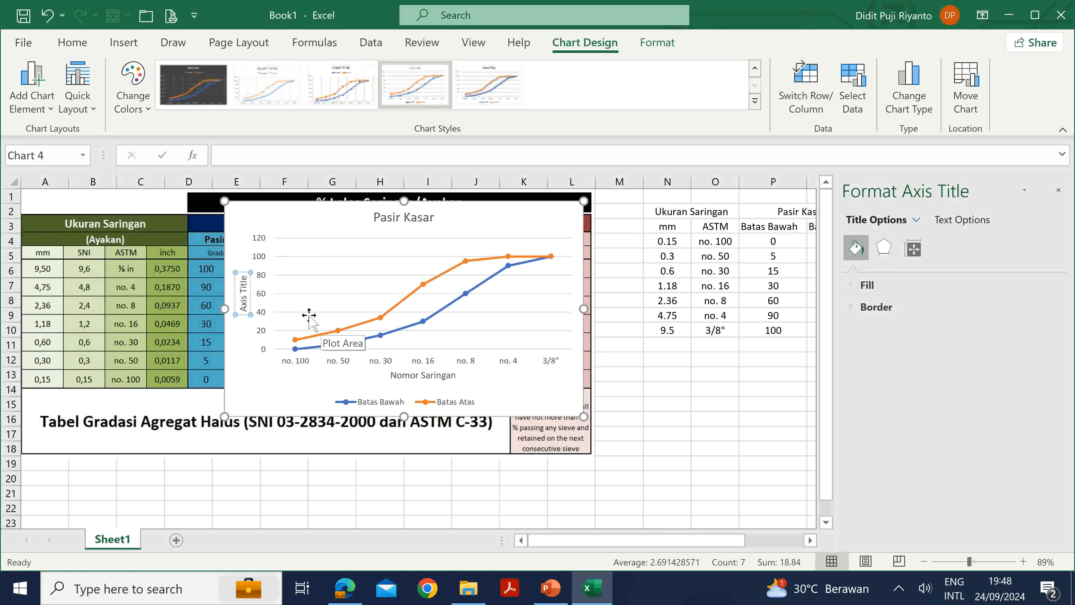
pyautogui.tripleClick(244, 298)
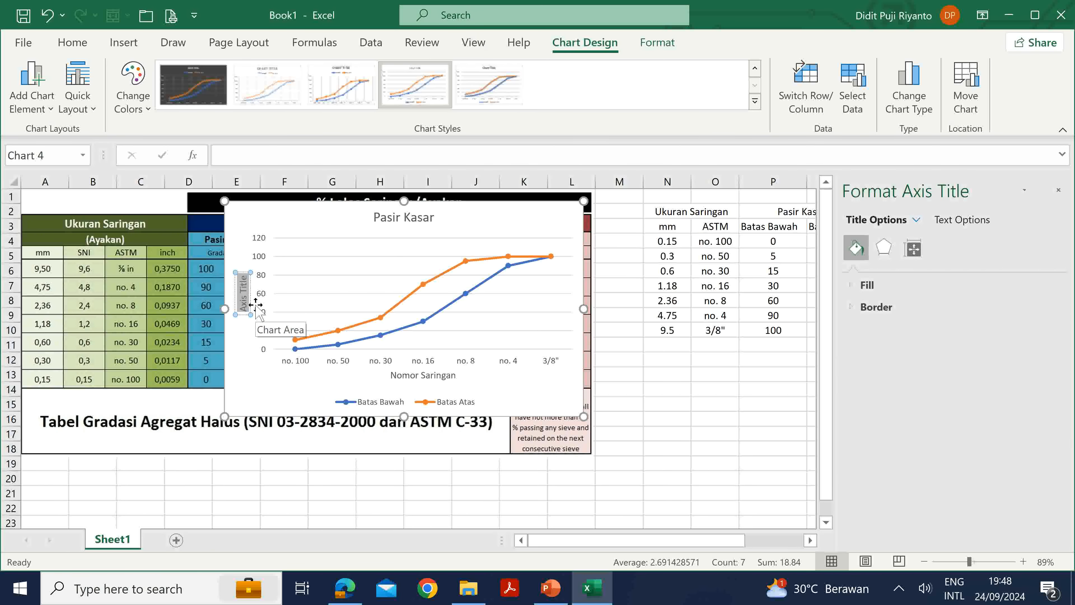
pyautogui.write('% Lo')
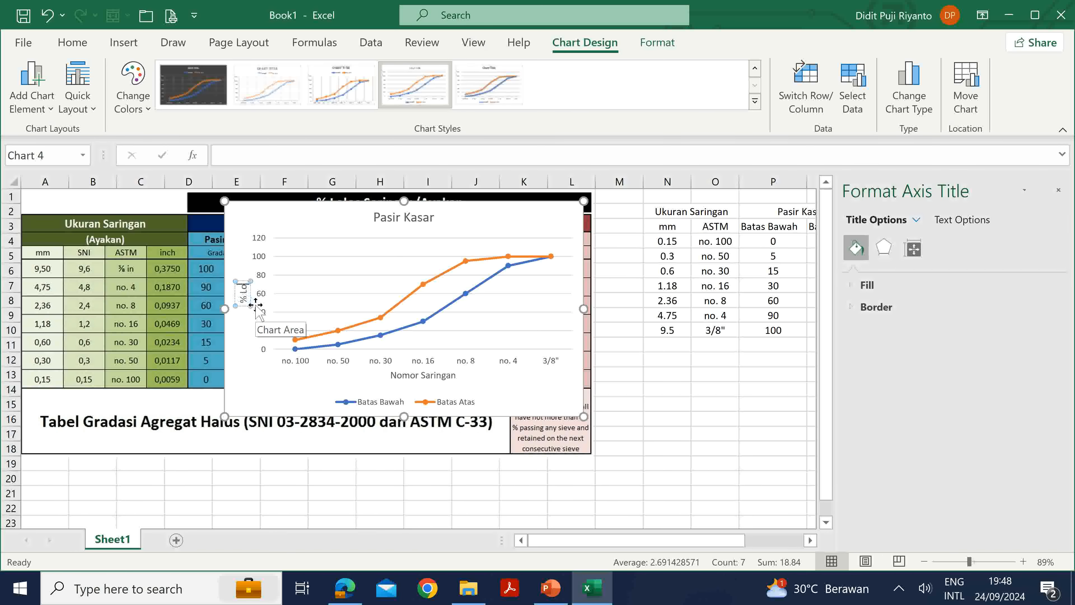
pyautogui.write('los Ayakan')
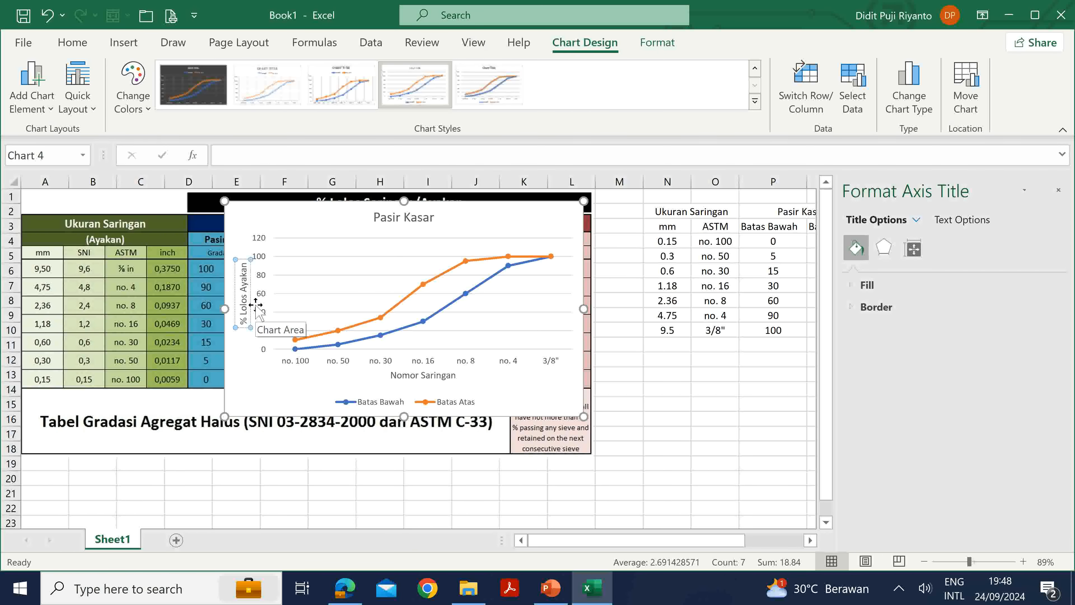
pyautogui.click(272, 385)
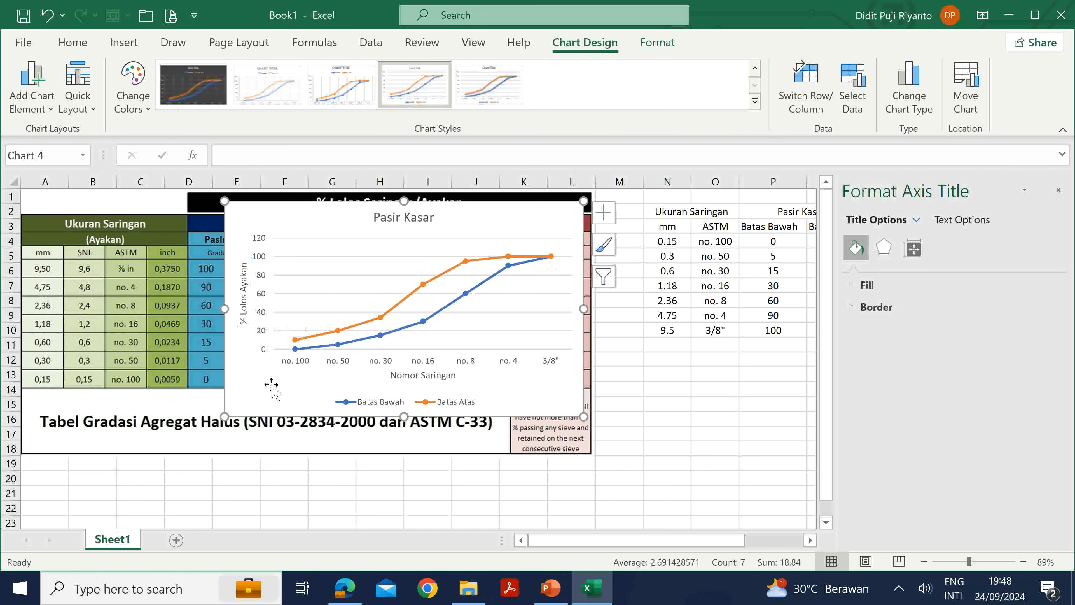
# Enlarge the Pasir Kasar chart and reposition it over the left part of the reference table picture
pyautogui.moveTo(485, 215); pyautogui.dragTo(345, 207)
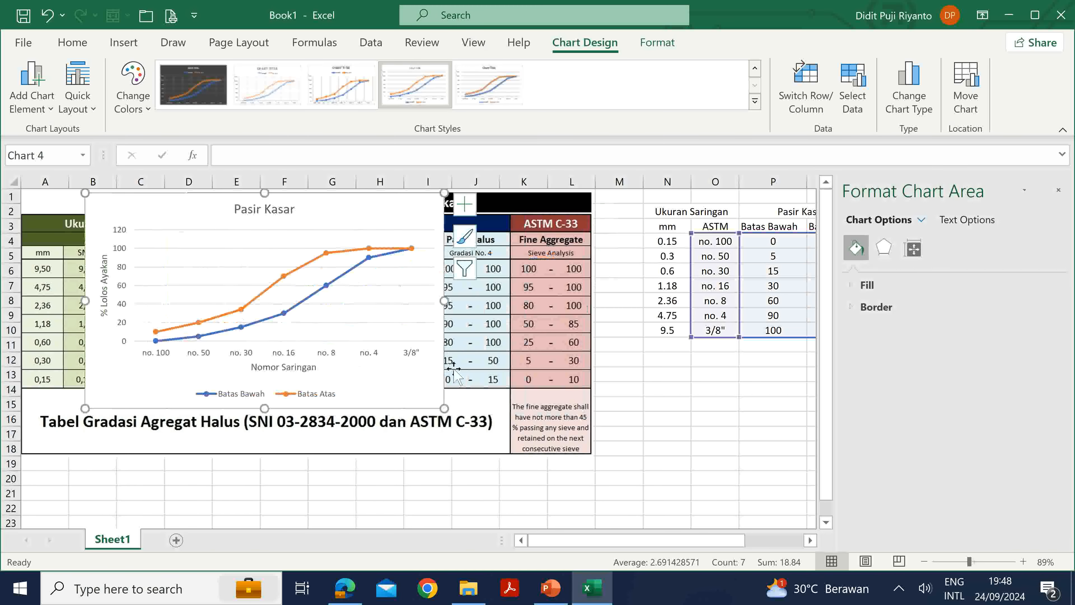
pyautogui.moveTo(442, 408); pyautogui.dragTo(486, 454)
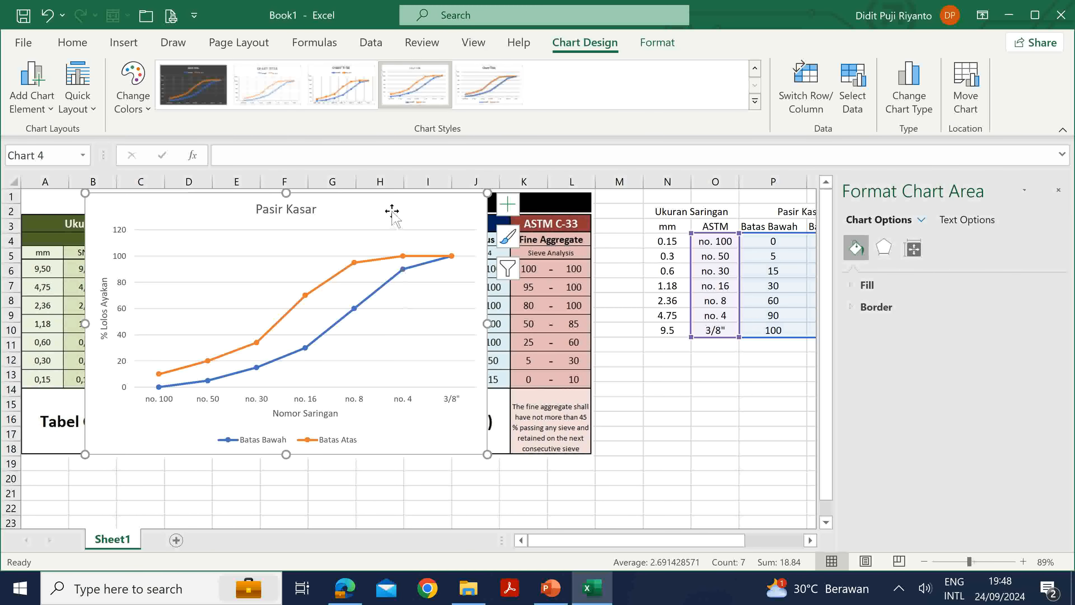
pyautogui.moveTo(391, 211); pyautogui.dragTo(337, 226)
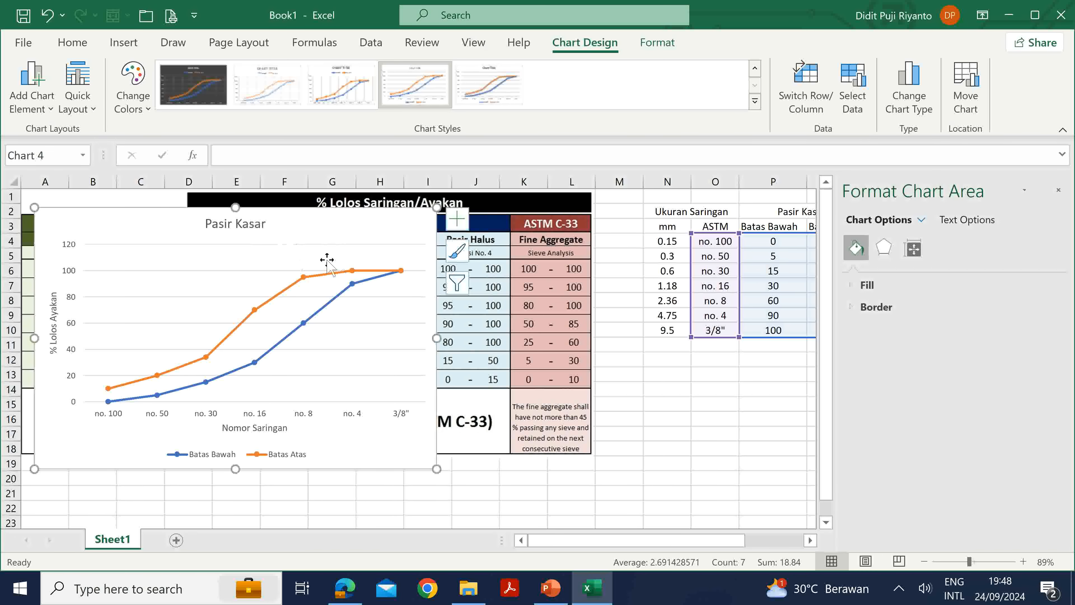
# Close the chart area formatting pane and deselect the Pasir Kasar chart
pyautogui.click(1058, 191)
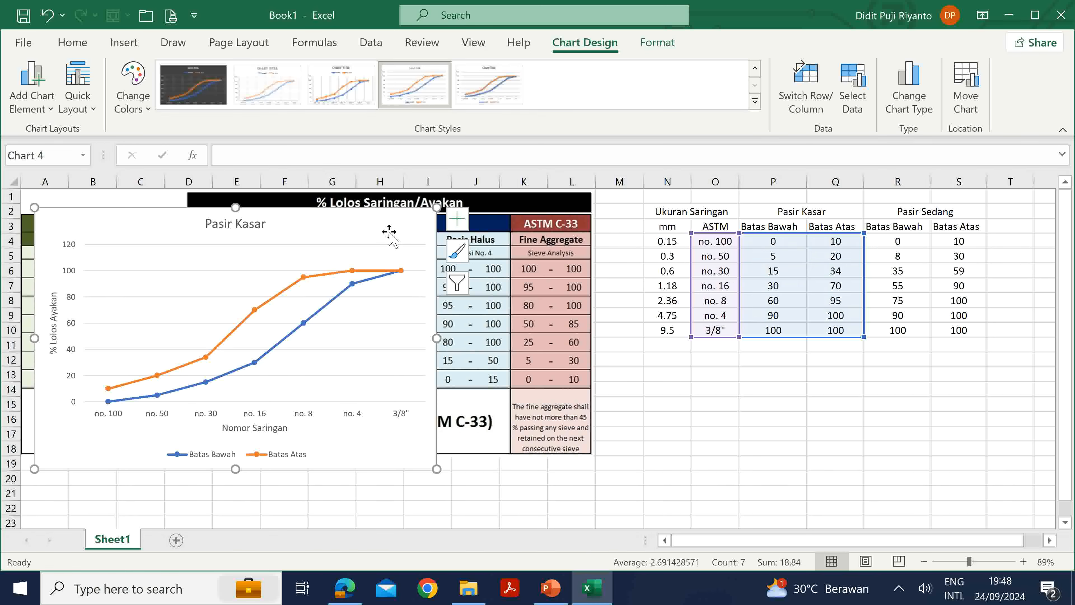
pyautogui.click(925, 213)
pyautogui.click(796, 388)
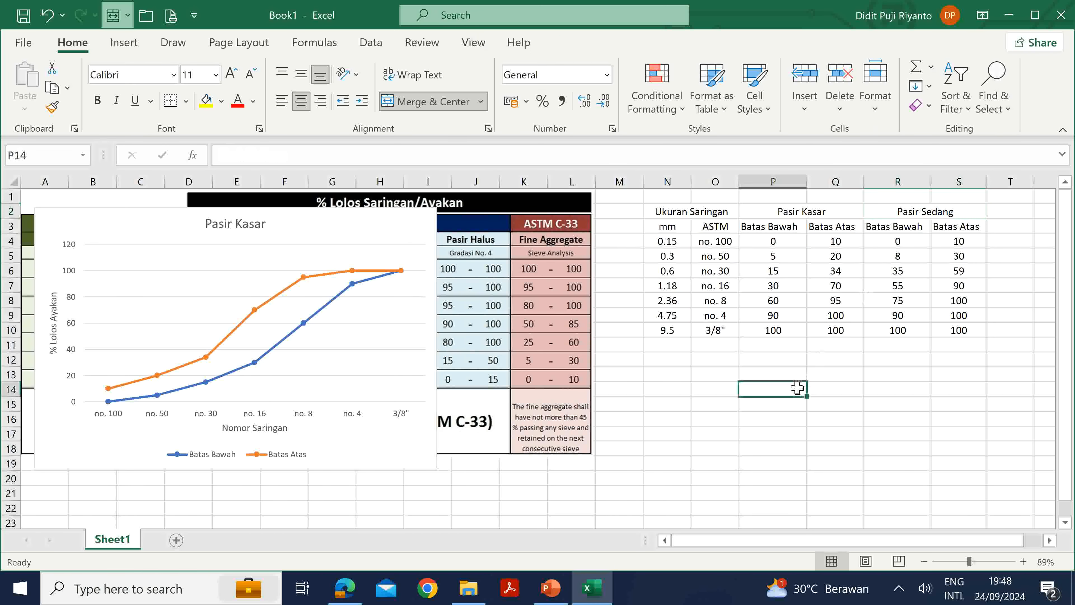
# Insert a 2-D line chart with markers from the ASTM sieve labels in O4:O10 and the Pasir Sedang limits in R4:S10
pyautogui.moveTo(715, 241); pyautogui.dragTo(715, 332)
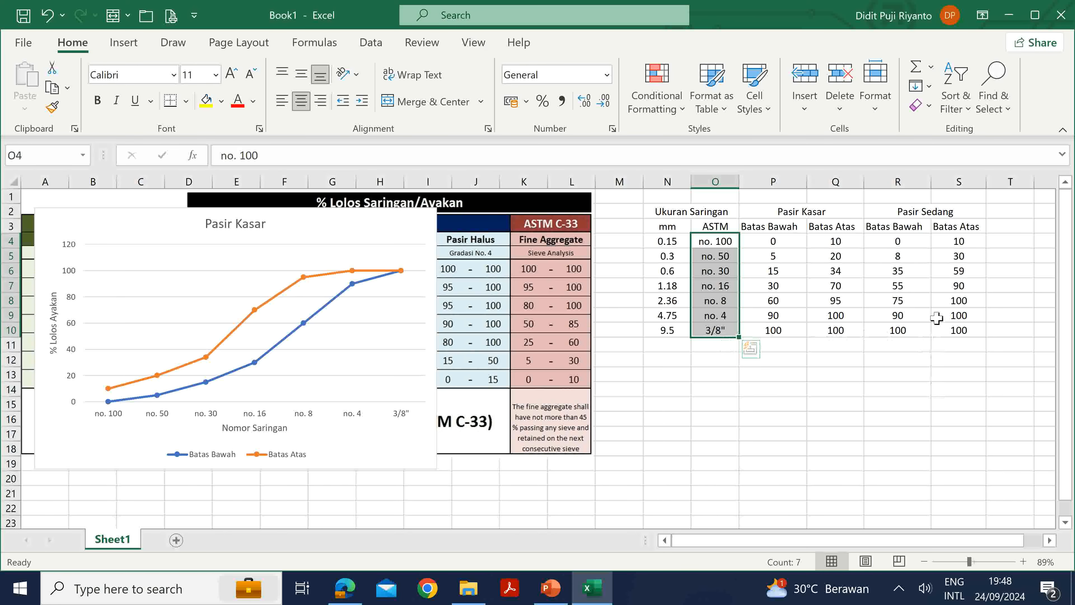
pyautogui.keyDown('ctrl'); pyautogui.click(908, 240); pyautogui.keyUp('ctrl')
pyautogui.moveTo(933, 244); pyautogui.dragTo(951, 331)
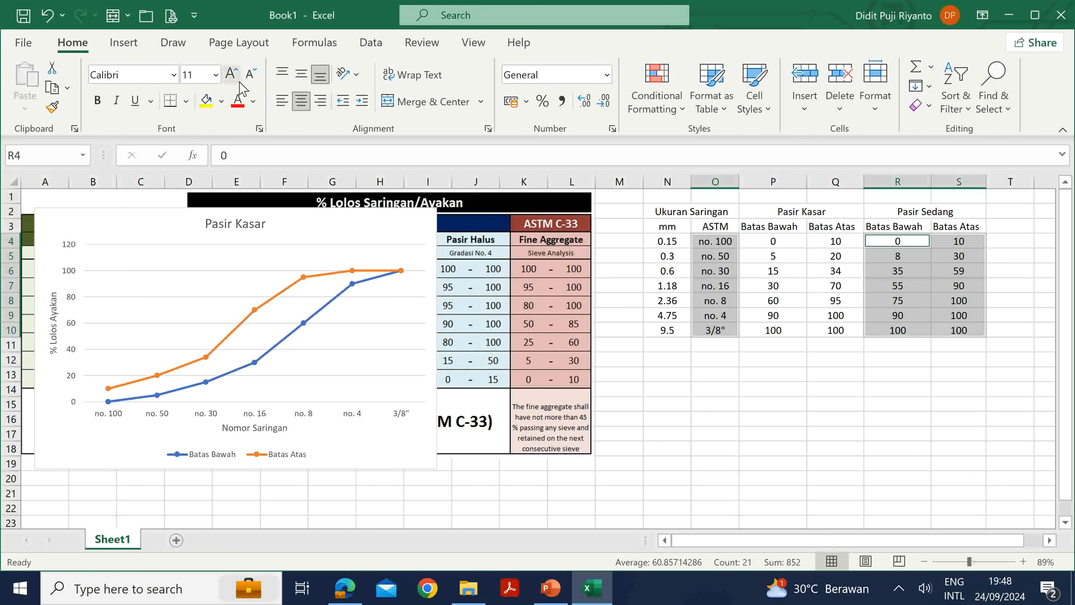
pyautogui.click(131, 46)
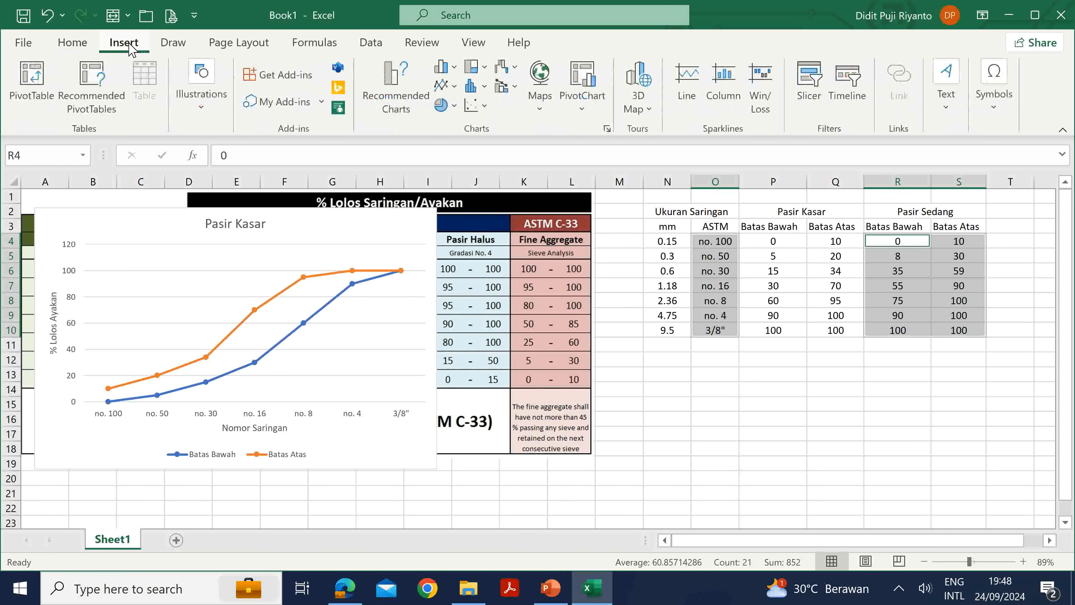
pyautogui.click(459, 88)
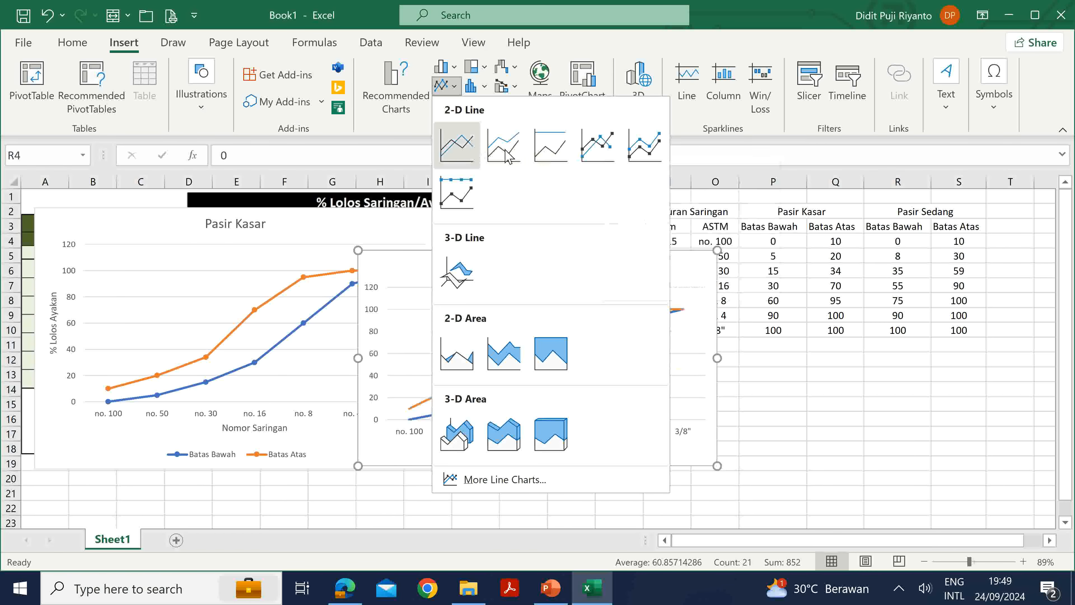
pyautogui.click(598, 146)
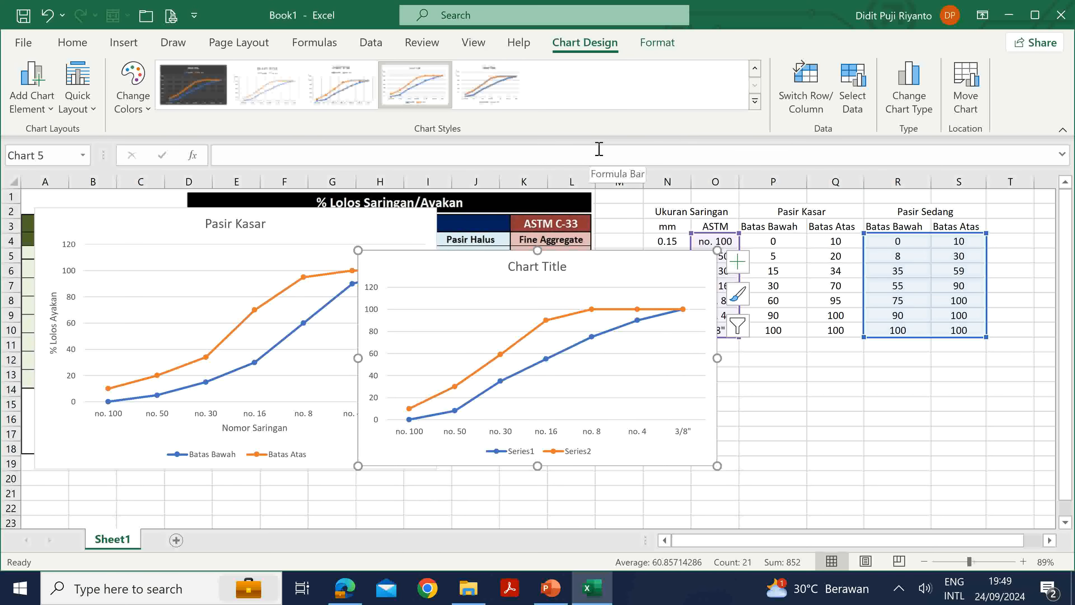
# Replace the new chart's placeholder title with "Pasir Sedang"
pyautogui.click(554, 267)
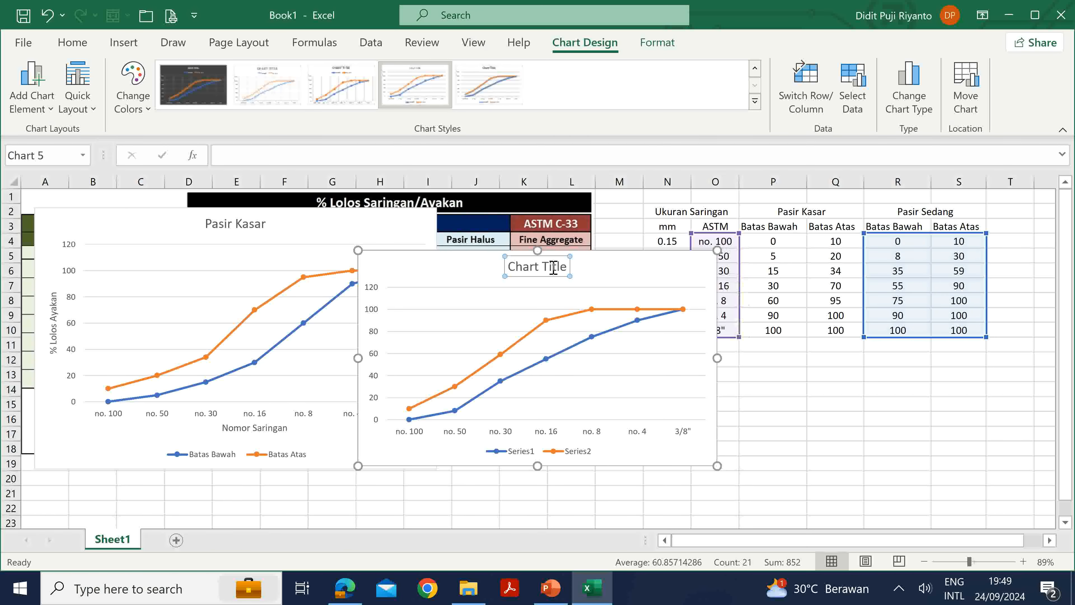
pyautogui.doubleClick(554, 268)
pyautogui.tripleClick(555, 271)
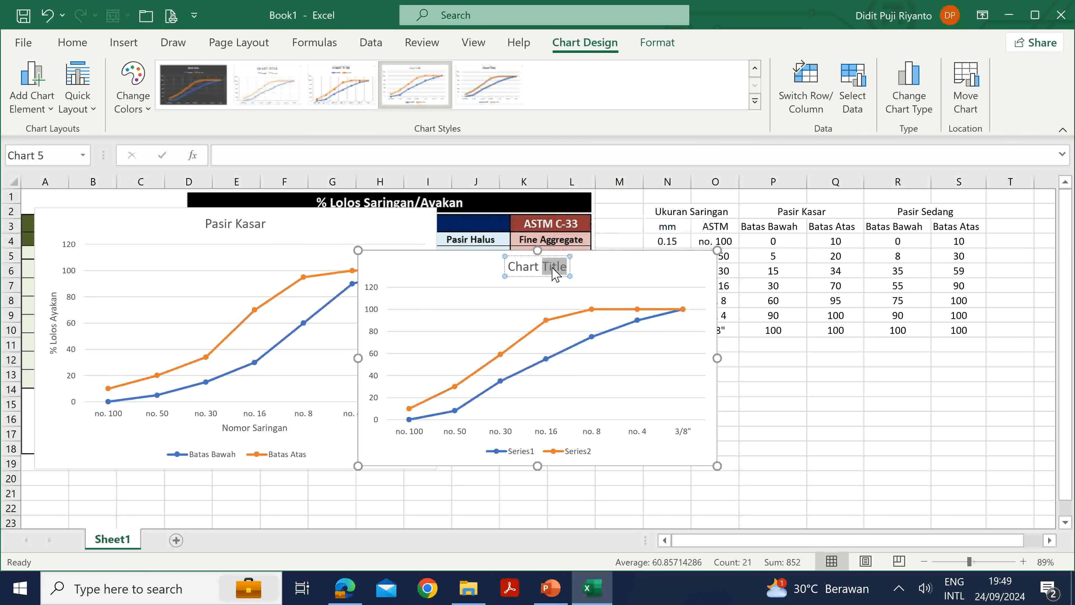
pyautogui.write('Pa')
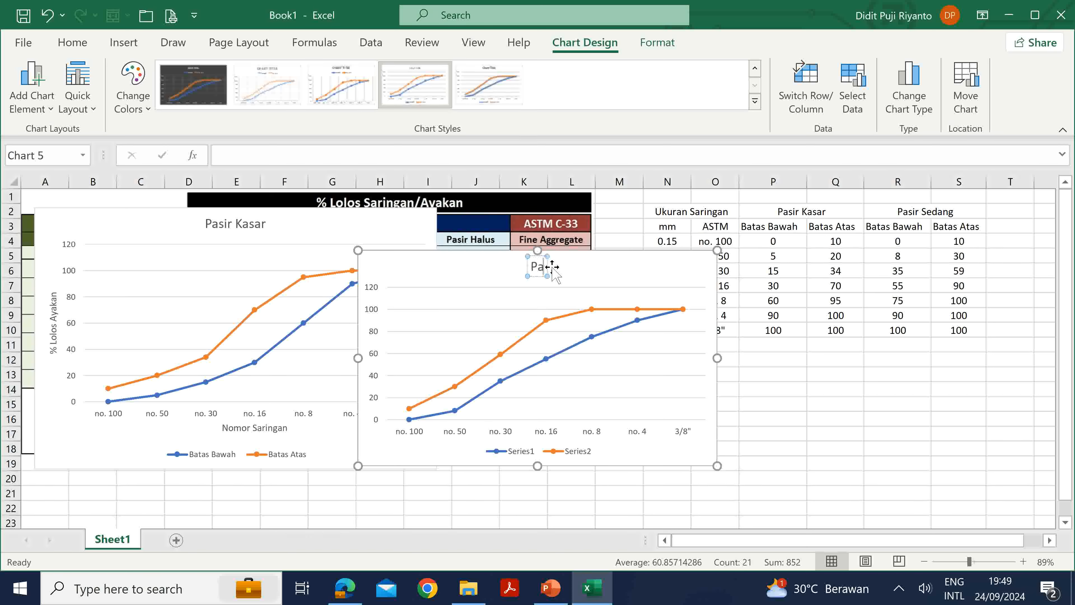
pyautogui.write('sir Sedang')
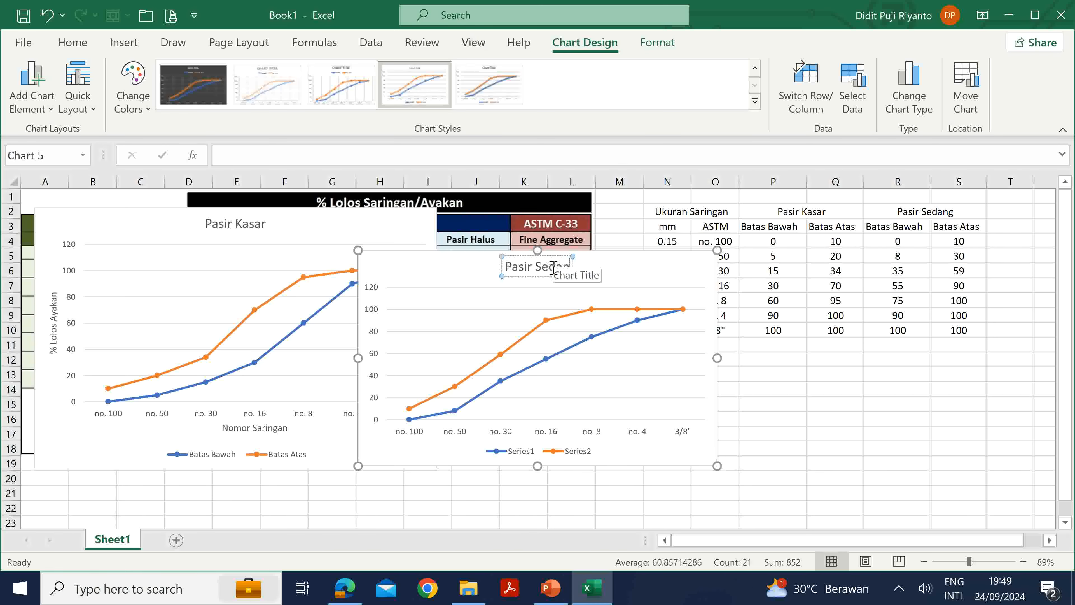
pyautogui.click(661, 270)
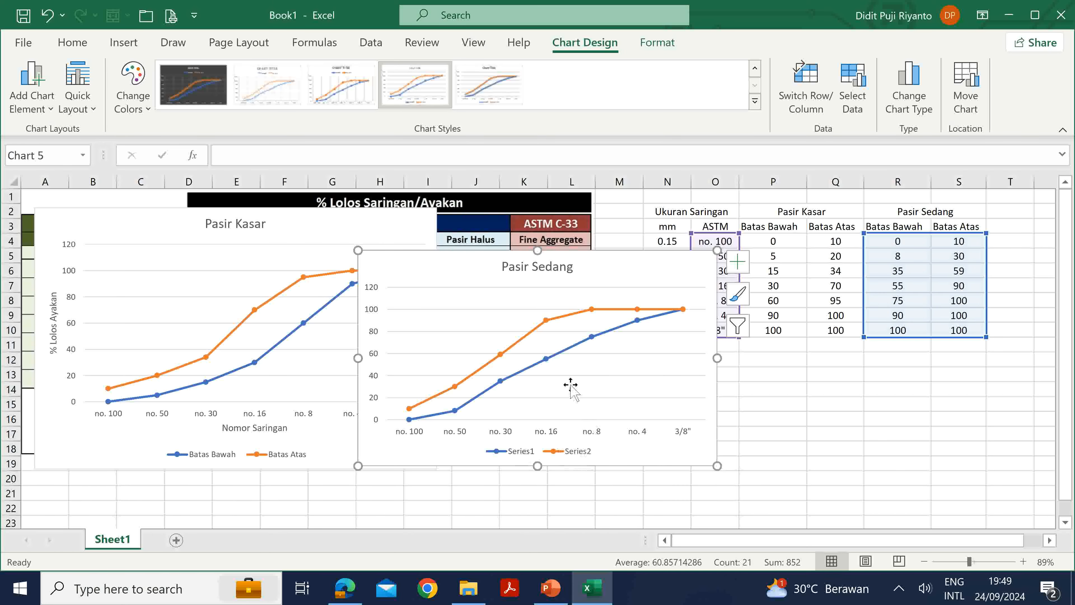
# Move the Pasir Sedang chart beside the Pasir Kasar chart and enlarge it to about the same size
pyautogui.moveTo(465, 260); pyautogui.dragTo(551, 219)
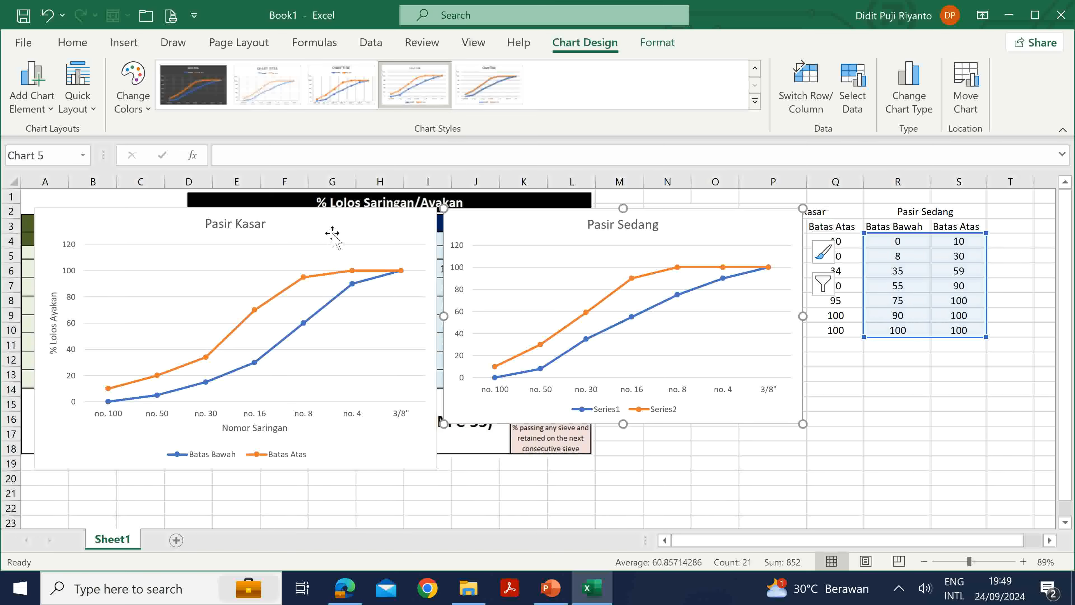
pyautogui.click(324, 231)
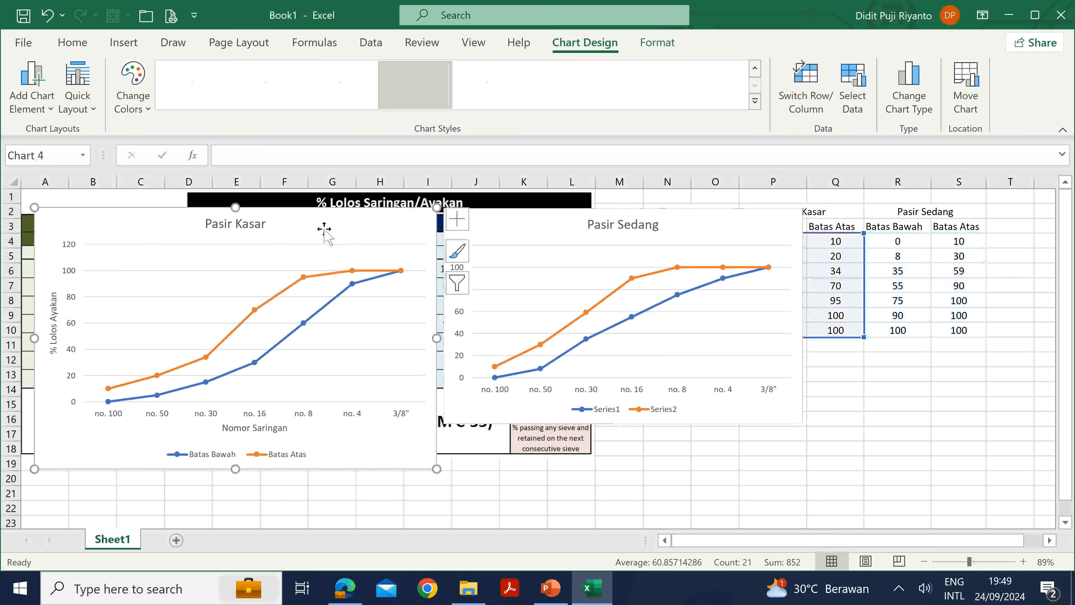
pyautogui.click(750, 424)
pyautogui.moveTo(810, 429); pyautogui.dragTo(830, 470)
pyautogui.click(785, 402)
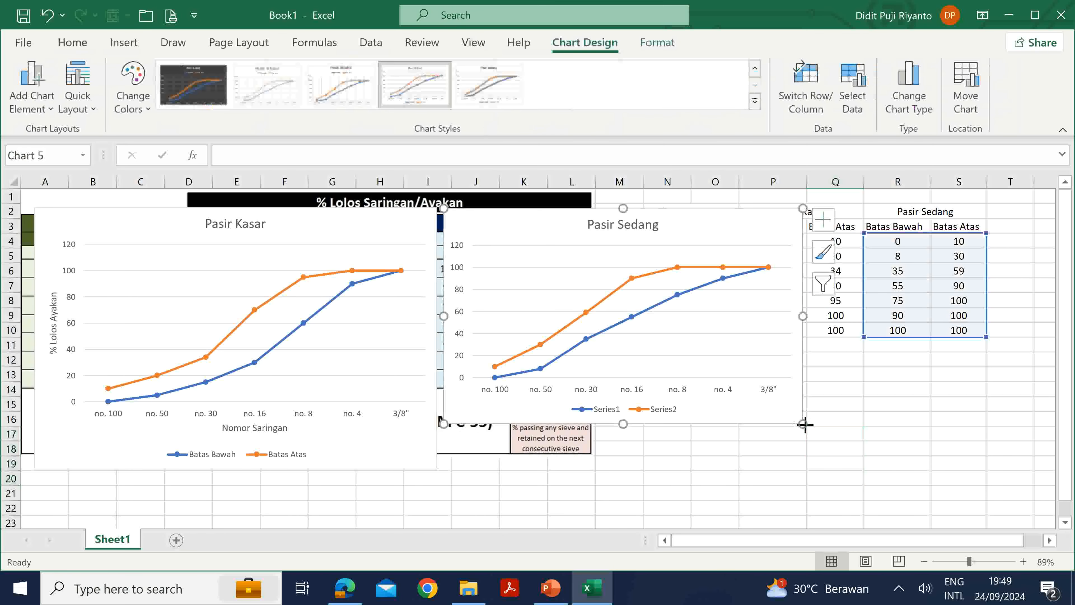
pyautogui.moveTo(805, 423); pyautogui.dragTo(840, 471)
# Edit the Pasir Sedang chart's data source and name its first series "Batas Bawah"
pyautogui.click(757, 340)
pyautogui.rightClick(759, 344)
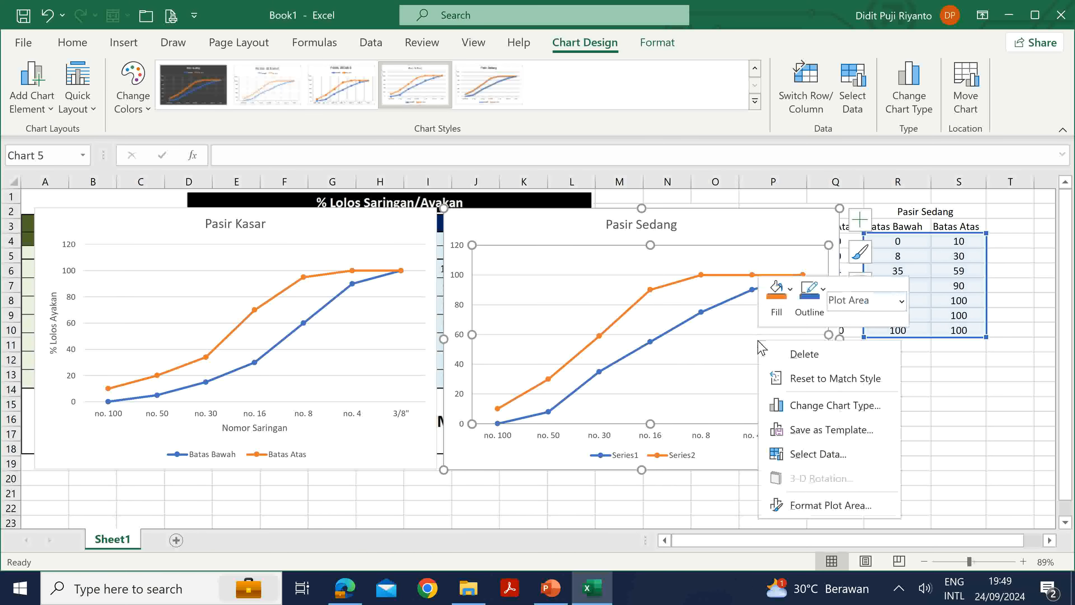
pyautogui.click(836, 459)
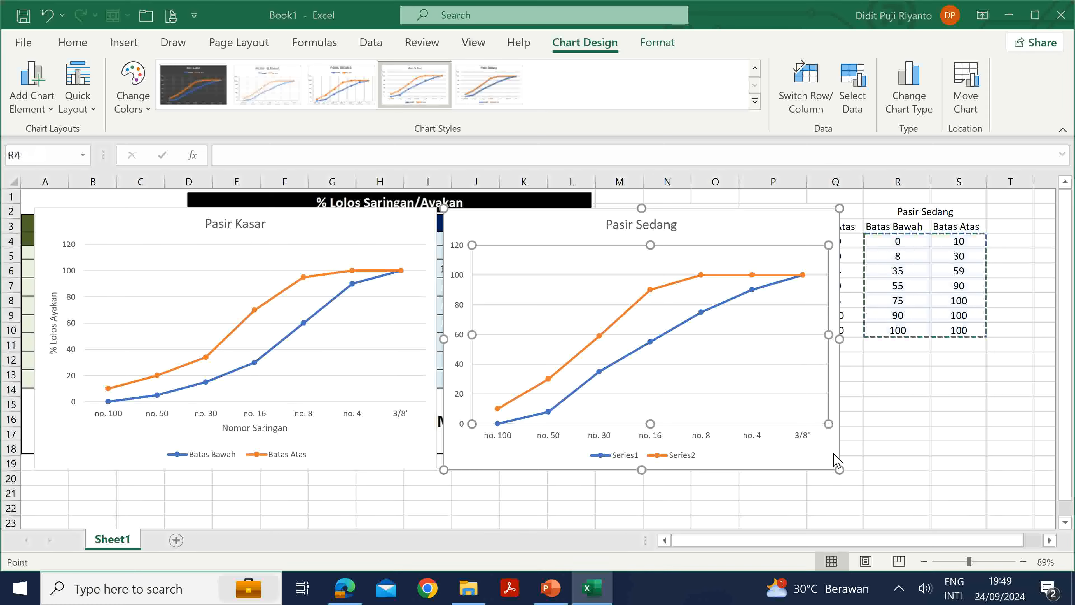
pyautogui.click(575, 337)
pyautogui.moveTo(734, 194); pyautogui.dragTo(332, 102)
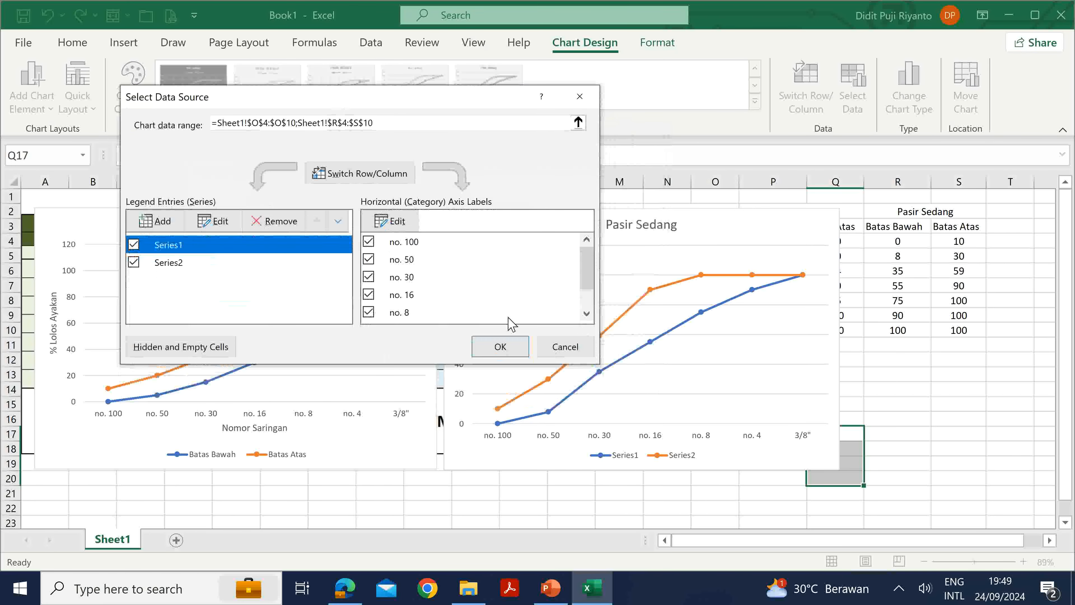
pyautogui.click(220, 221)
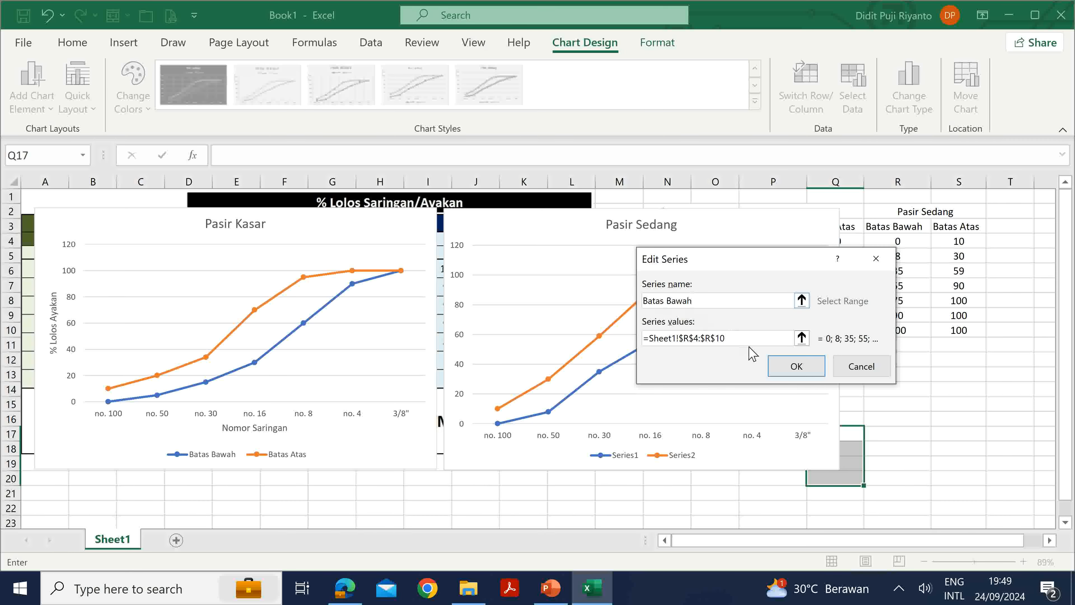
pyautogui.click(796, 366)
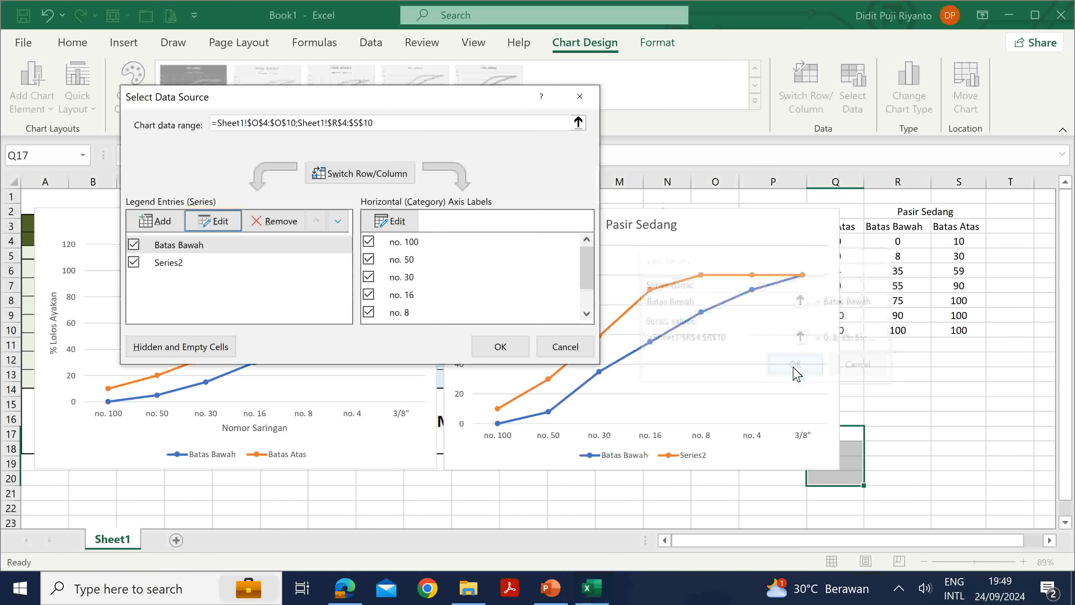
# Name the Pasir Sedang chart's second series "Batas Atas" and apply the data source changes
pyautogui.click(190, 267)
pyautogui.click(216, 221)
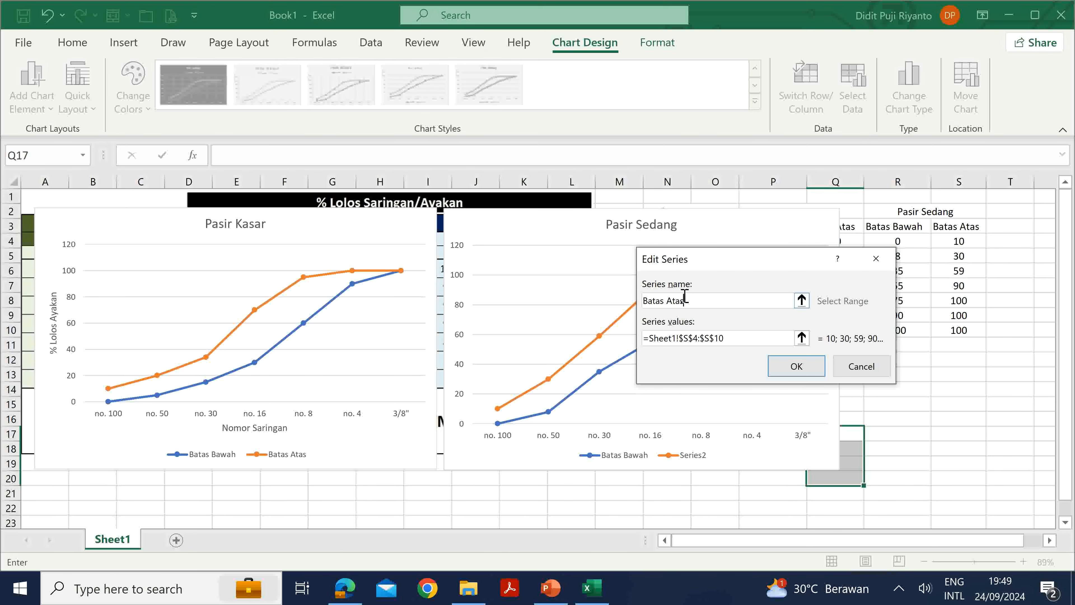
pyautogui.click(795, 368)
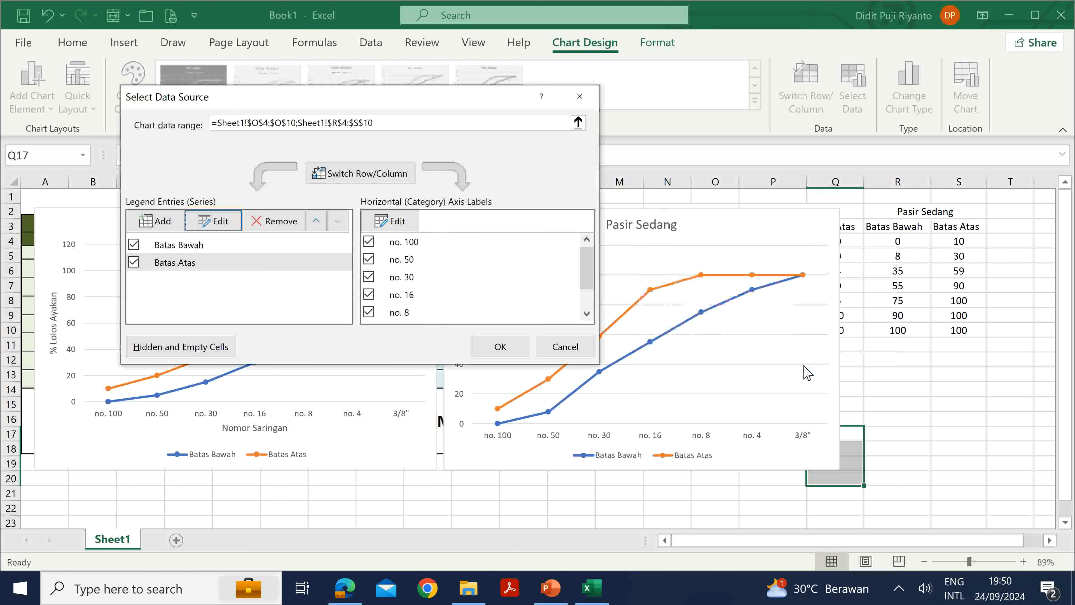
pyautogui.click(500, 347)
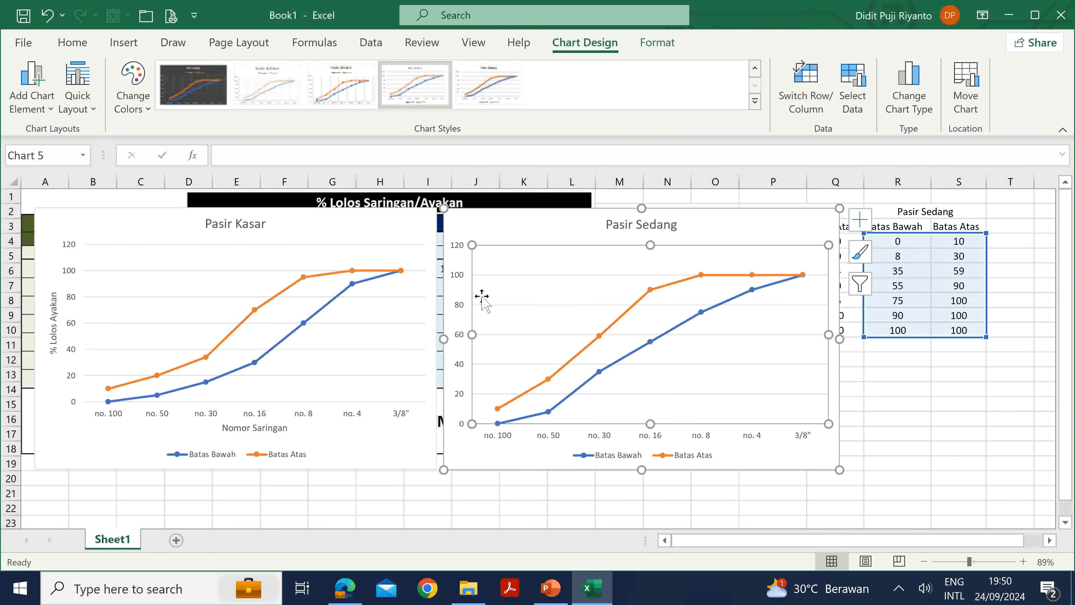
# Add primary horizontal and primary vertical axis titles to the Pasir Sedang chart
pyautogui.click(255, 428)
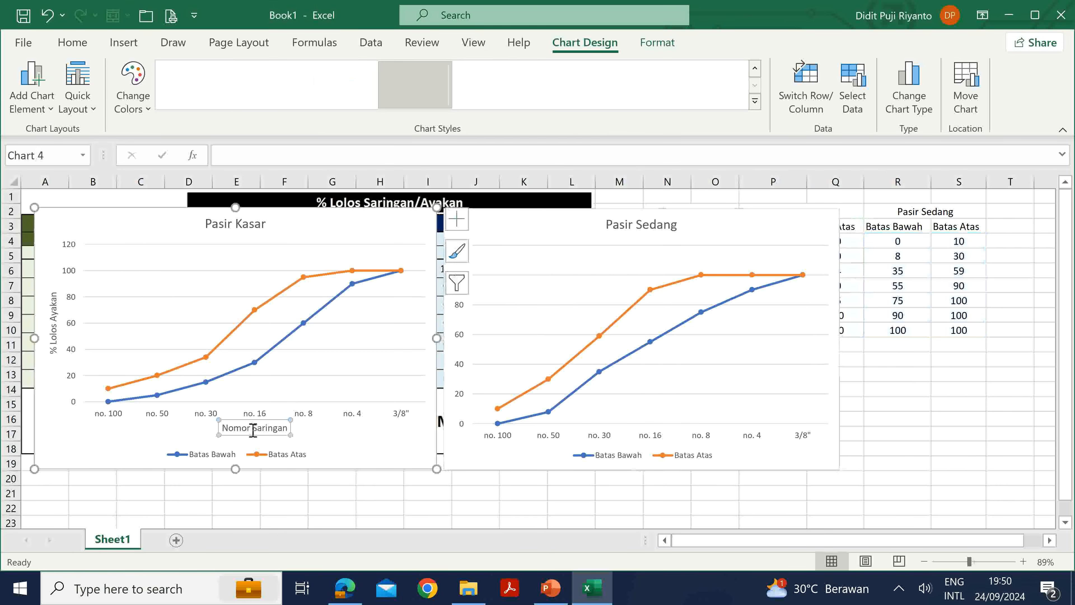
pyautogui.click(53, 326)
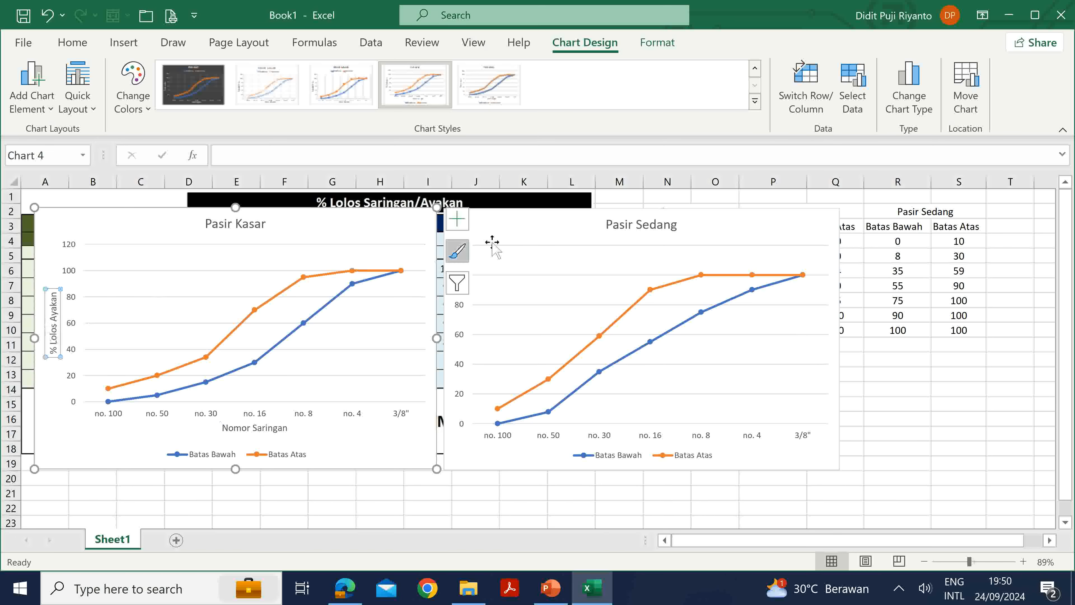
pyautogui.click(549, 230)
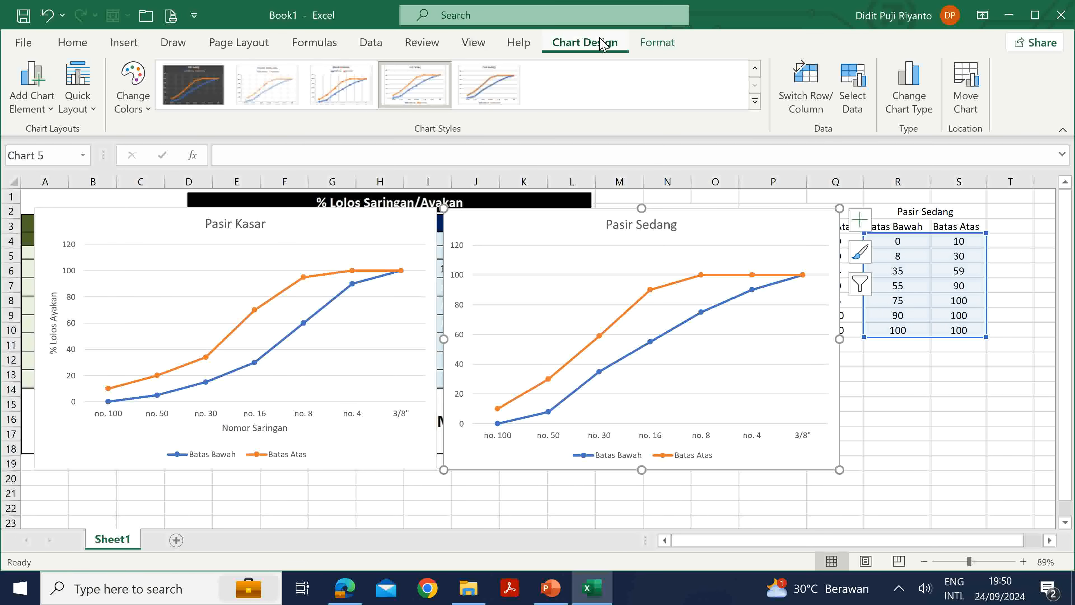
pyautogui.click(36, 109)
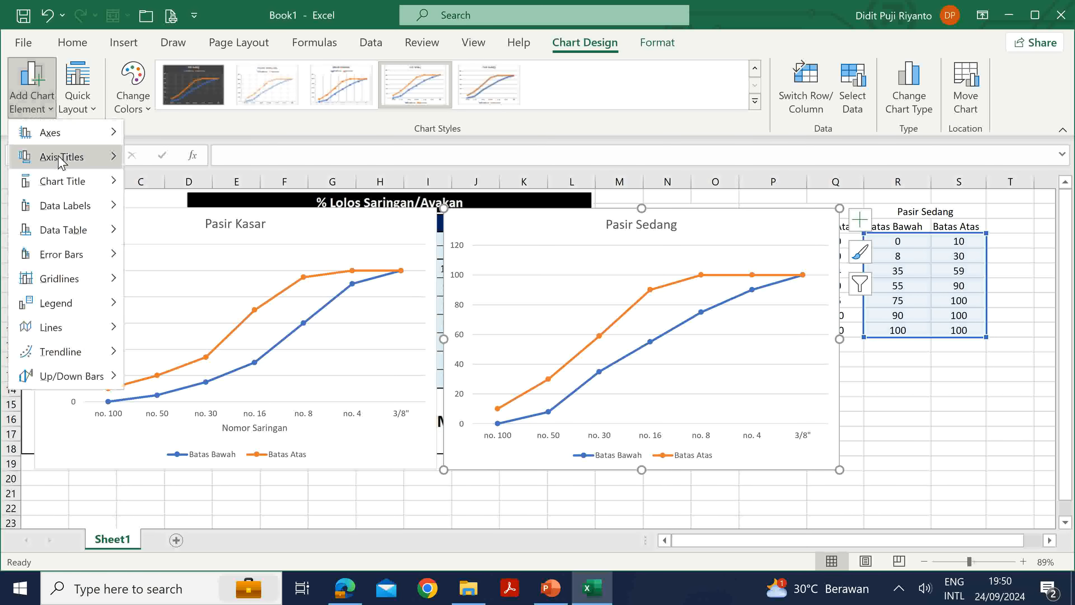
pyautogui.moveTo(55, 157)
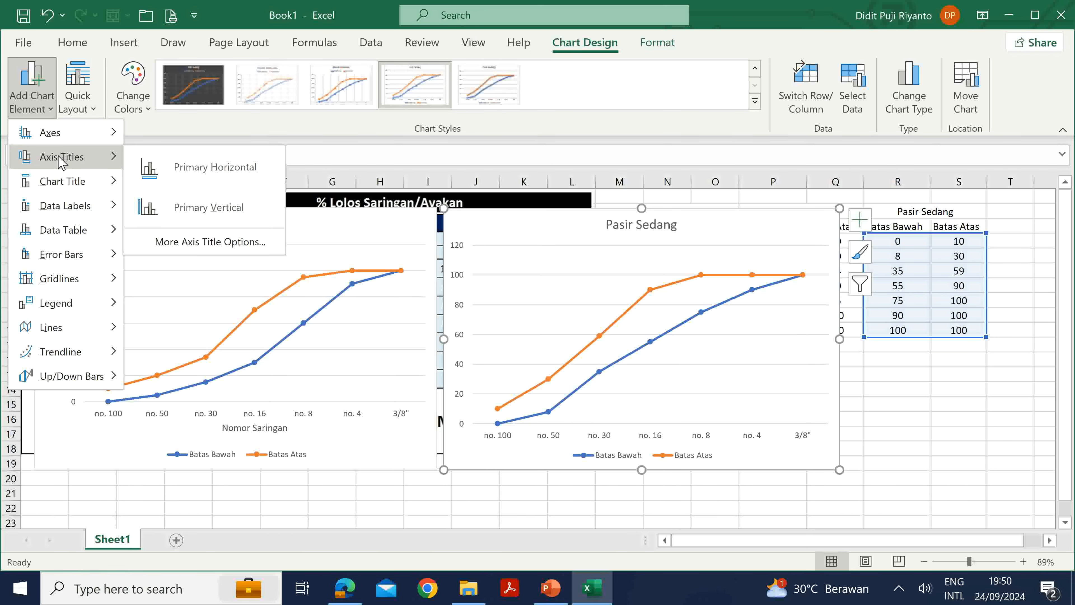
pyautogui.click(203, 168)
pyautogui.click(38, 103)
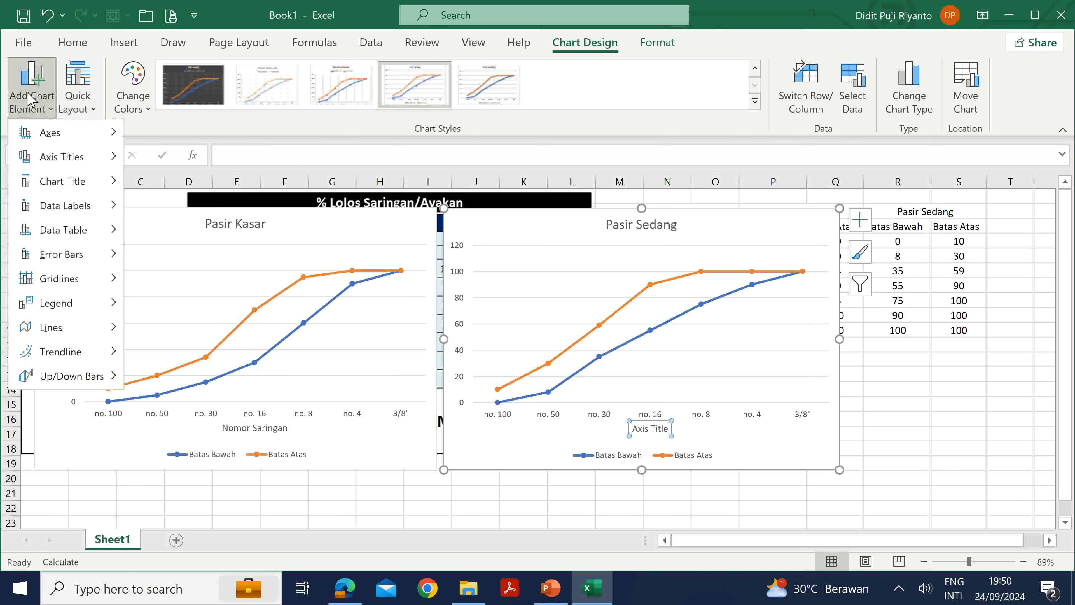
pyautogui.moveTo(60, 157)
pyautogui.click(196, 208)
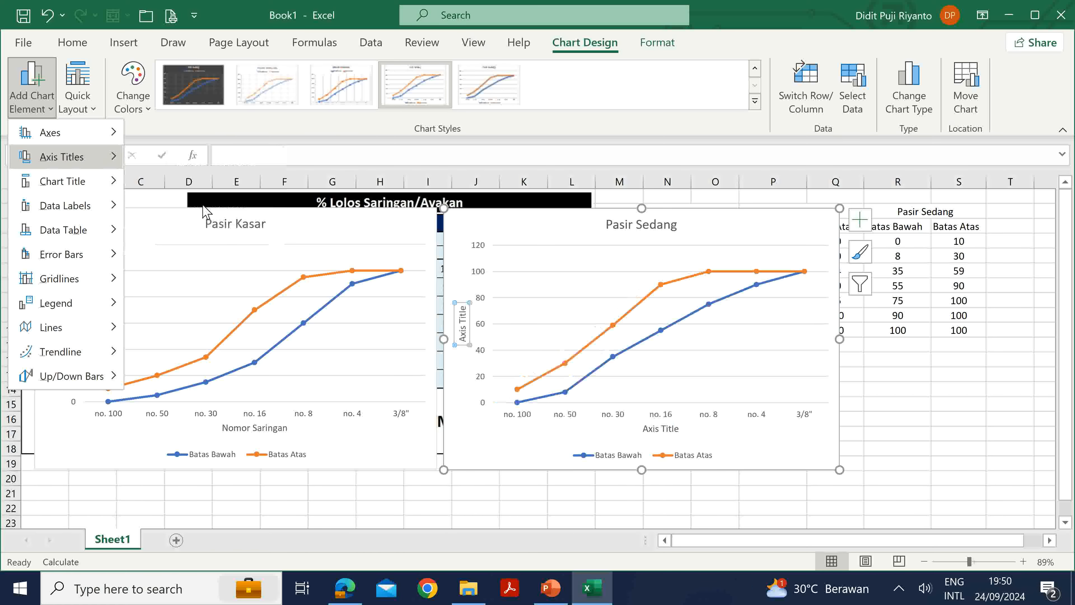
# Replace the placeholder text of the Pasir Sedang chart's horizontal axis title with "Nomor Saringan"
pyautogui.click(664, 430)
pyautogui.doubleClick(663, 430)
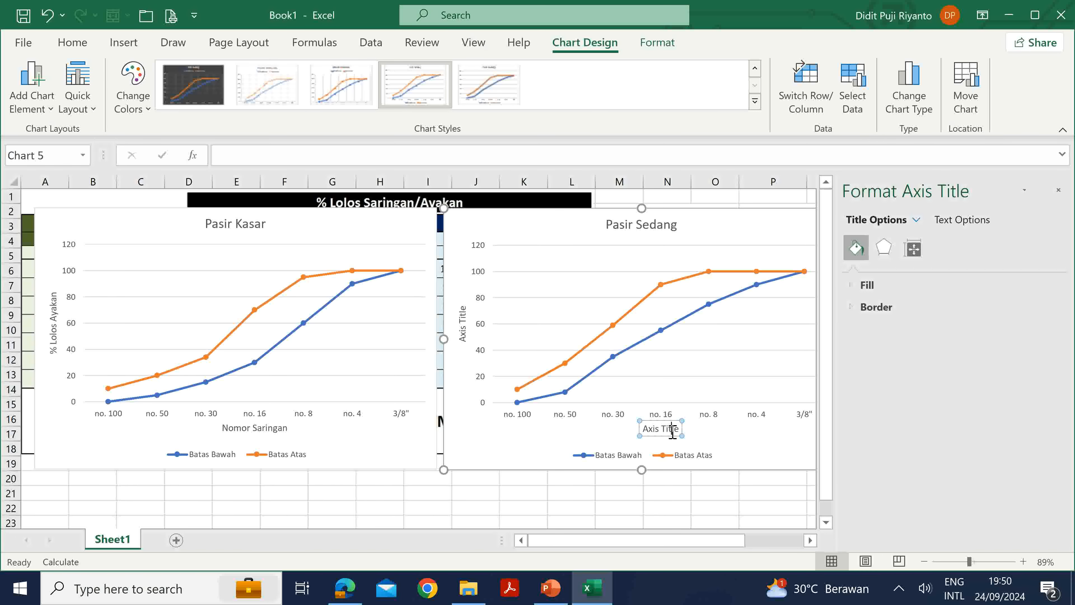
pyautogui.tripleClick(672, 433)
pyautogui.write('Nomo')
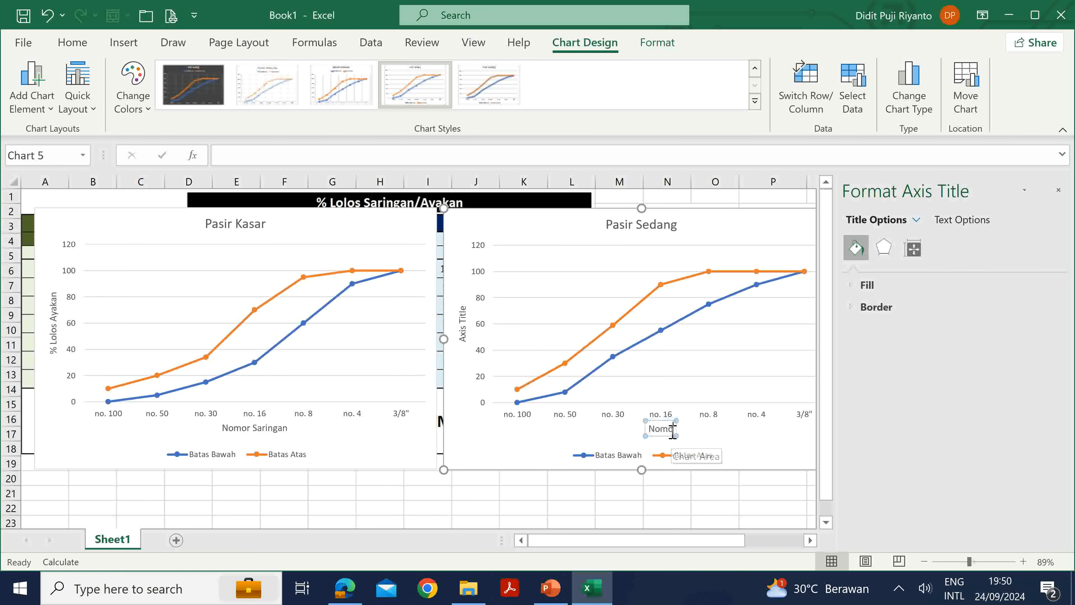
pyautogui.write('r Saringan')
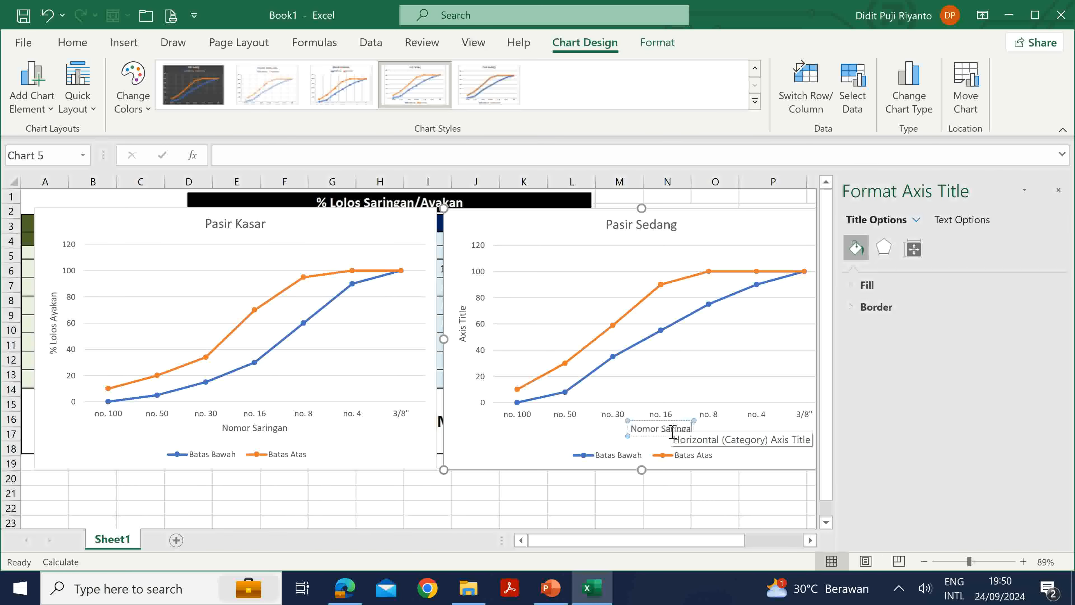
# Replace the placeholder of the Pasir Sedang chart's vertical axis title with "% Lolos Ayakan" and close the axis title formatting options
pyautogui.click(462, 322)
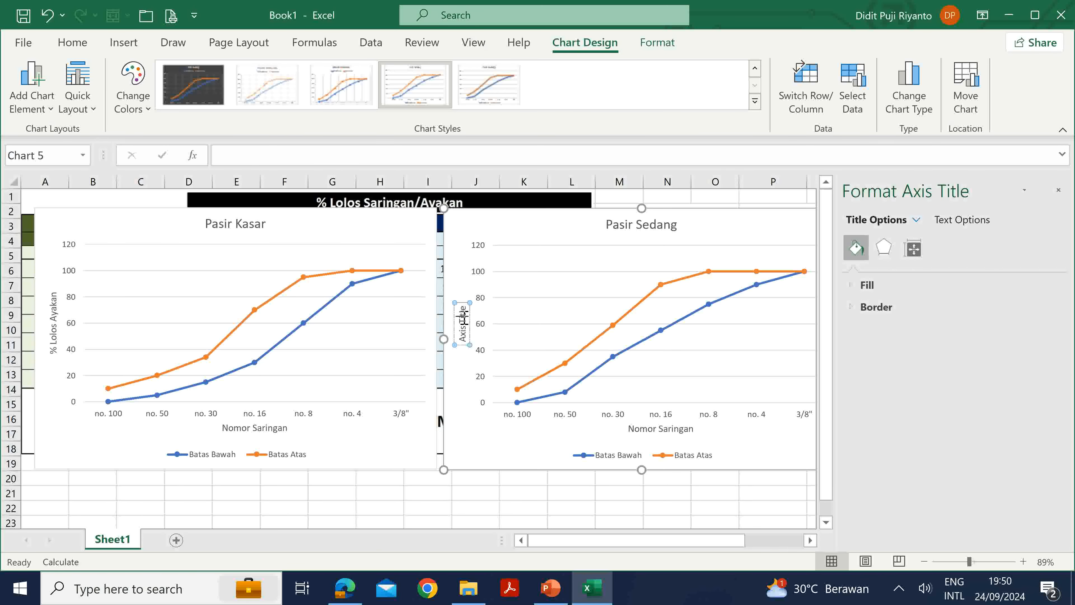
pyautogui.tripleClick(464, 318)
pyautogui.write('% Lolos')
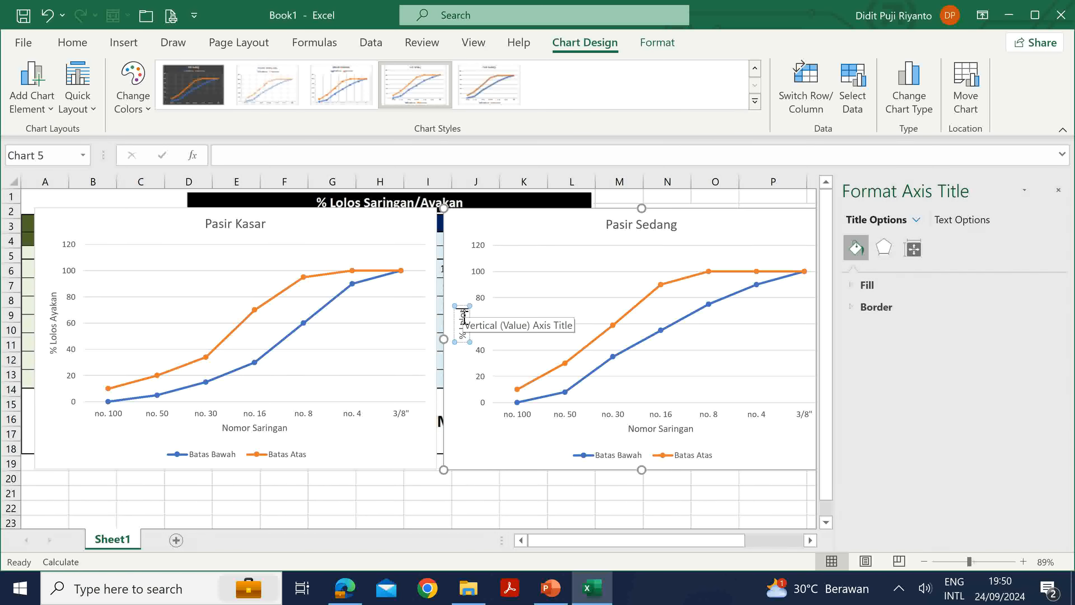
pyautogui.write(' Ayakan')
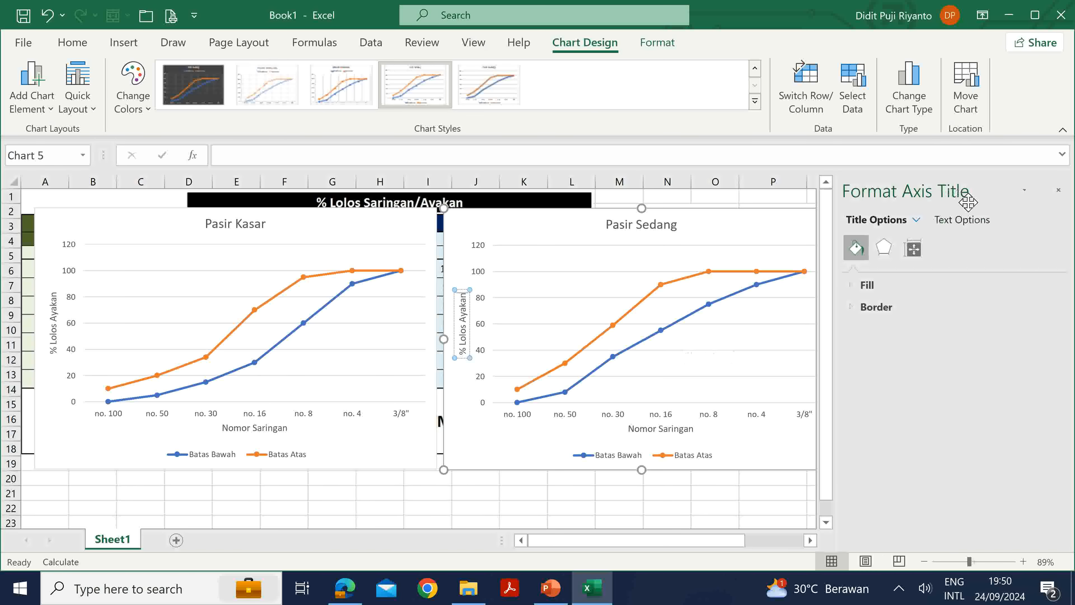
pyautogui.click(1067, 187)
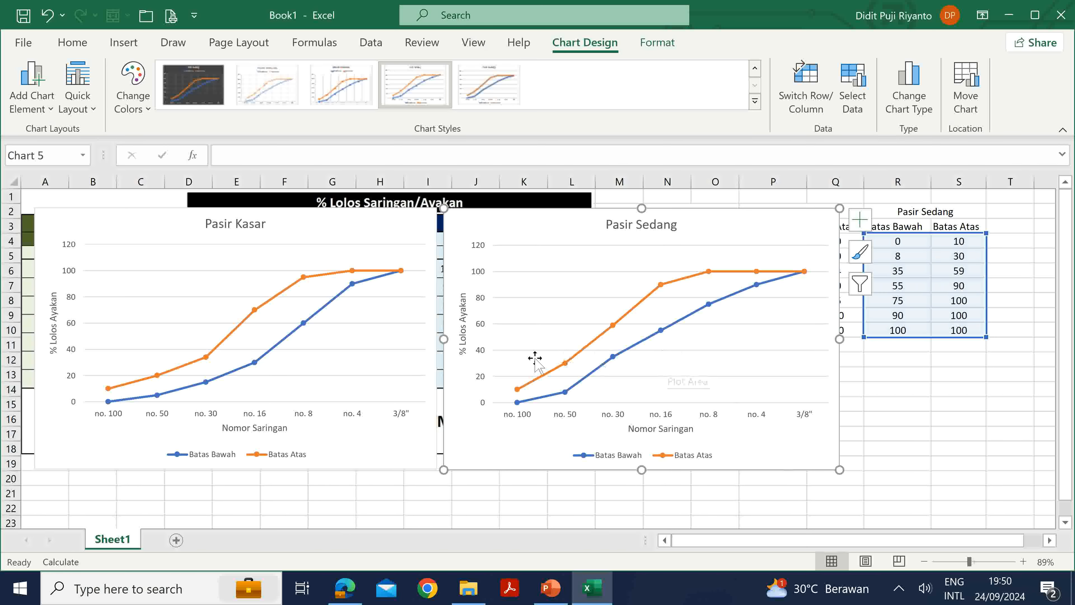
# Review the legend, horizontal axis title and vertical axis title of the Pasir Kasar chart
pyautogui.click(275, 457)
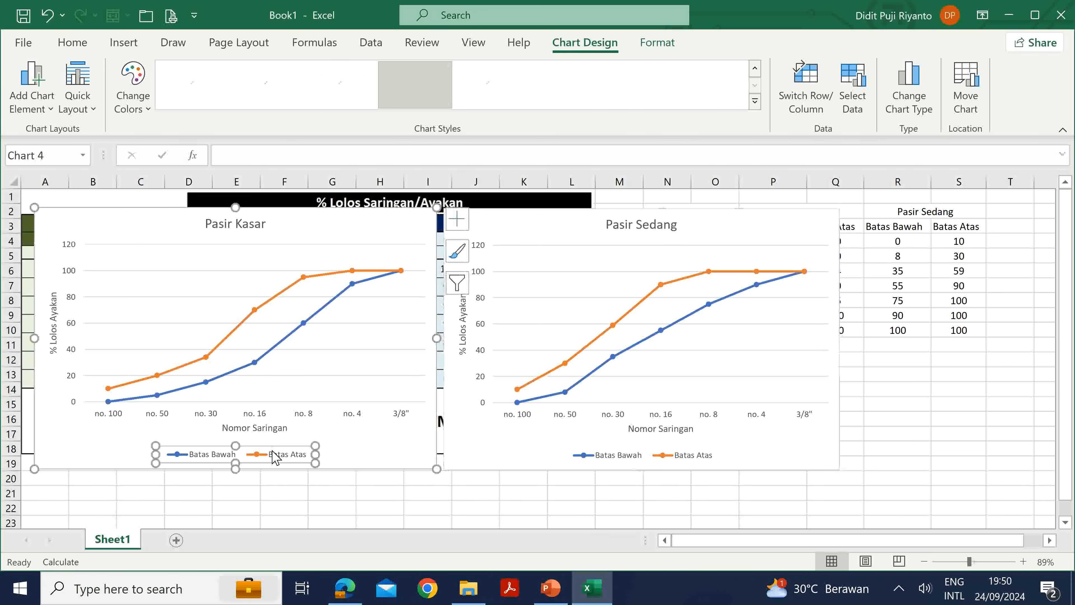
pyautogui.click(266, 429)
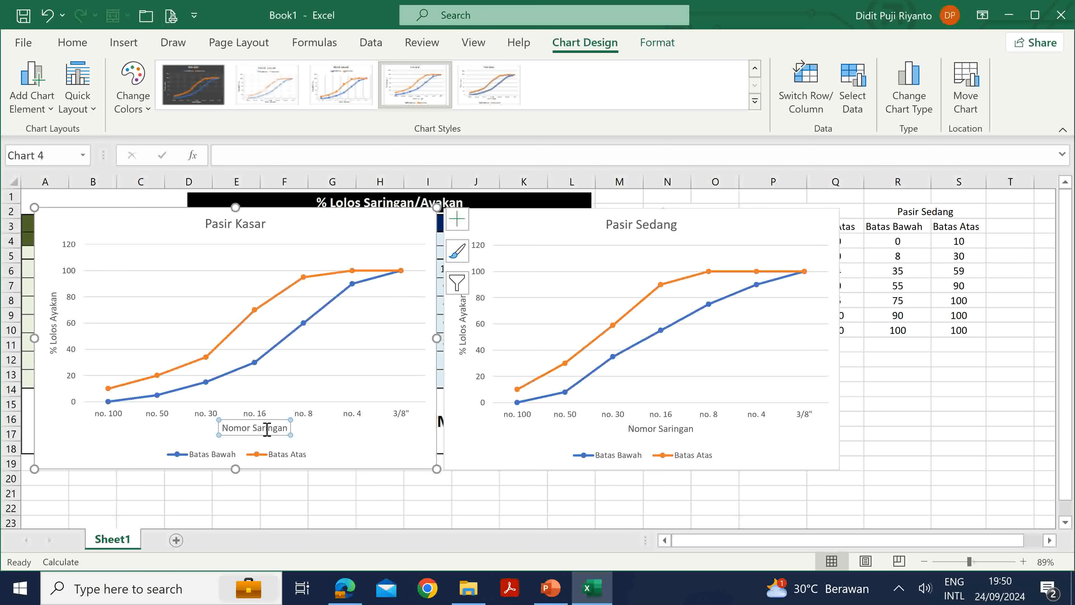
pyautogui.click(53, 316)
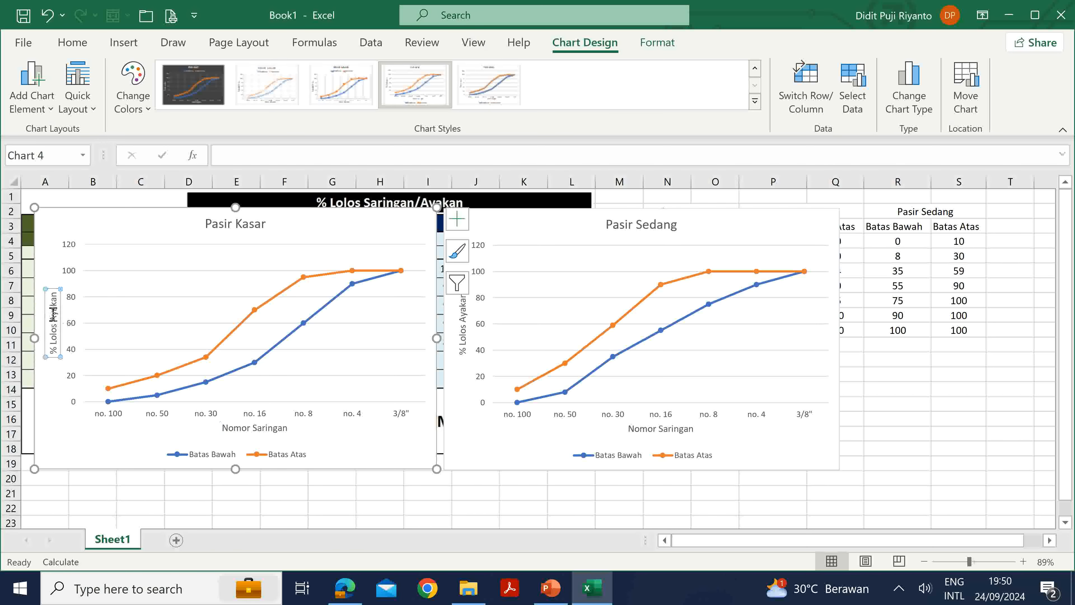
pyautogui.click(277, 425)
pyautogui.click(282, 462)
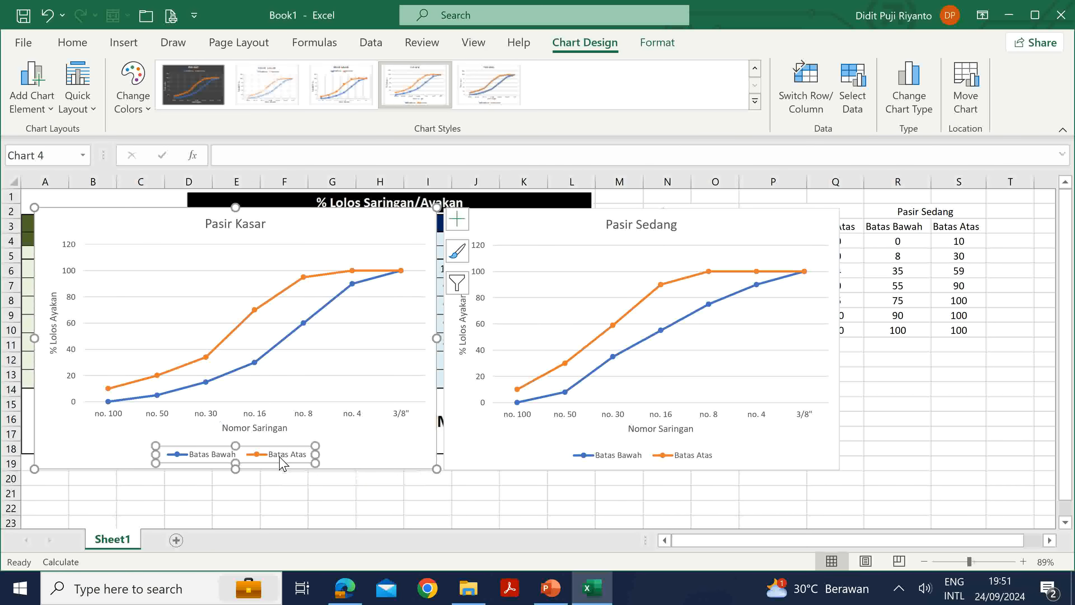
pyautogui.click(50, 325)
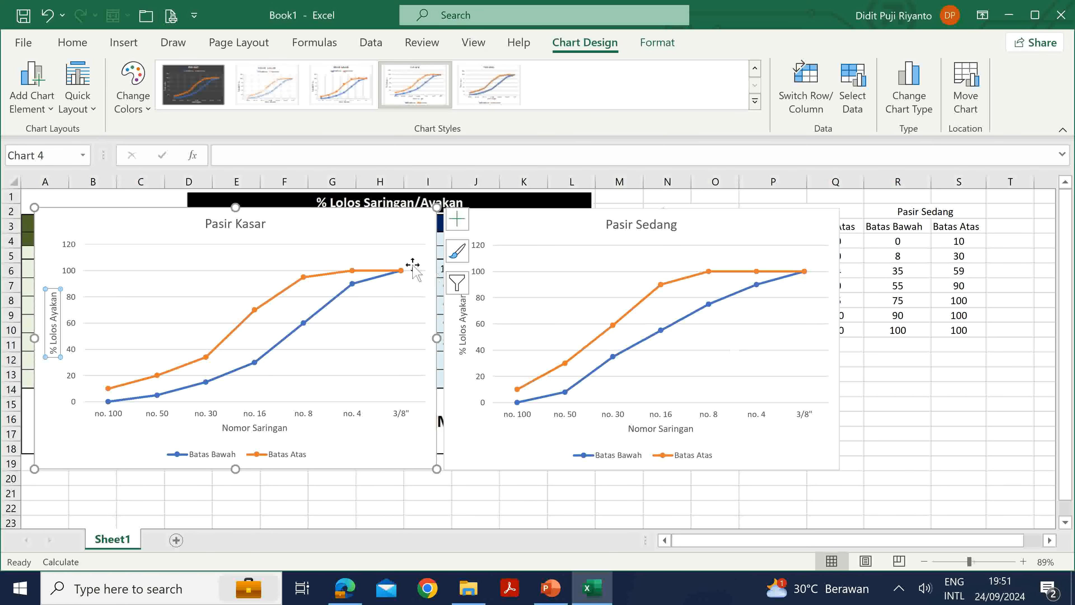
pyautogui.click(378, 227)
pyautogui.moveTo(378, 227); pyautogui.dragTo(378, 231)
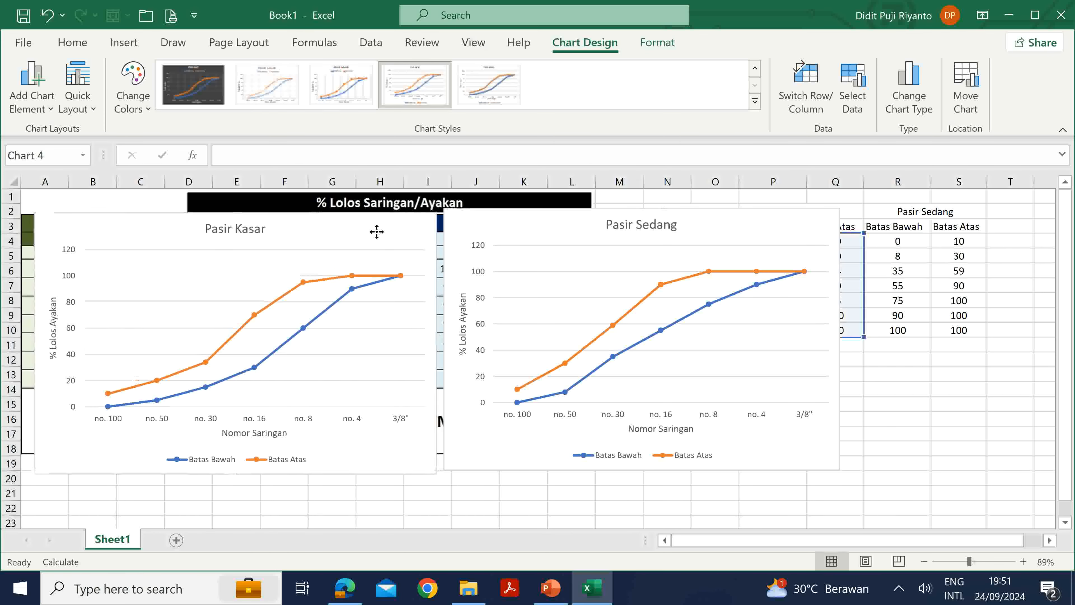
# Switch to the PowerPoint lecture and examine the reference Pasir Kasar and Pasir Sedang gradation graphs on slide 19
pyautogui.click(550, 587)
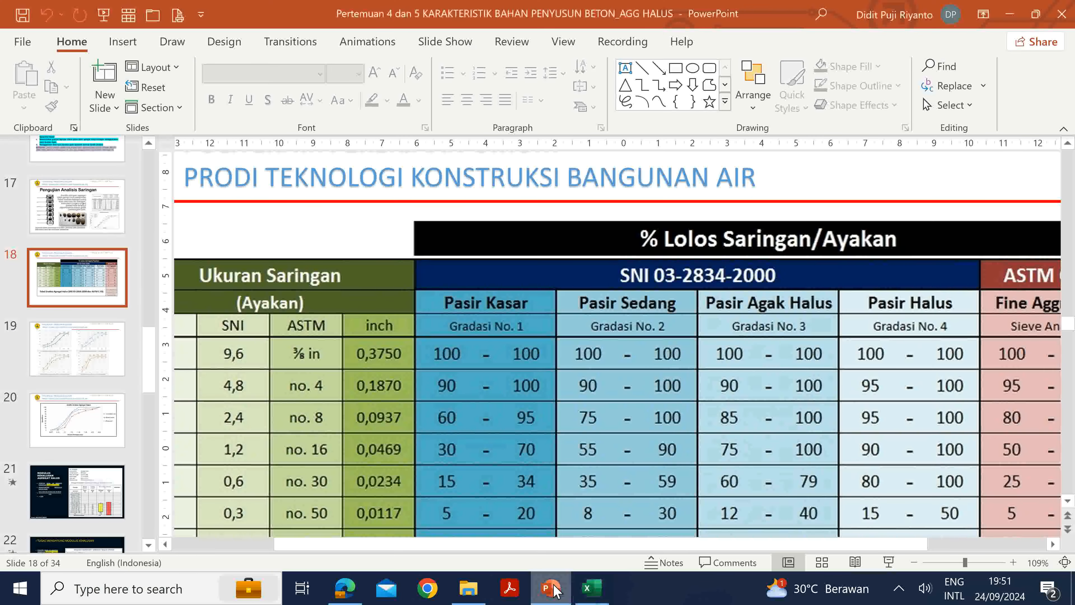
pyautogui.click(80, 366)
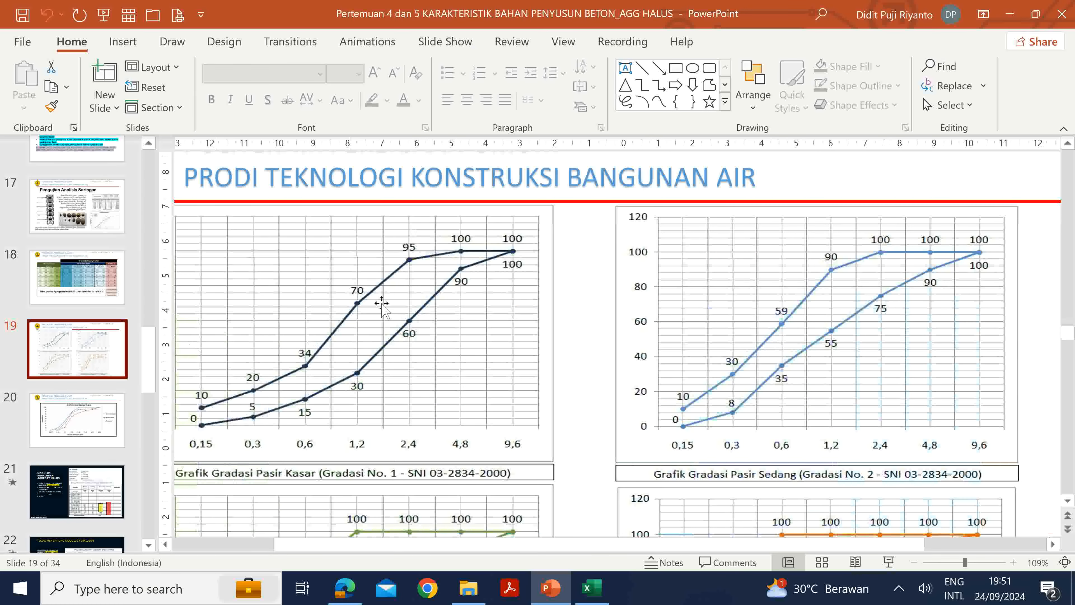
pyautogui.keyDown('ctrl'); pyautogui.scroll(-2, 406, 294); pyautogui.keyUp('ctrl')
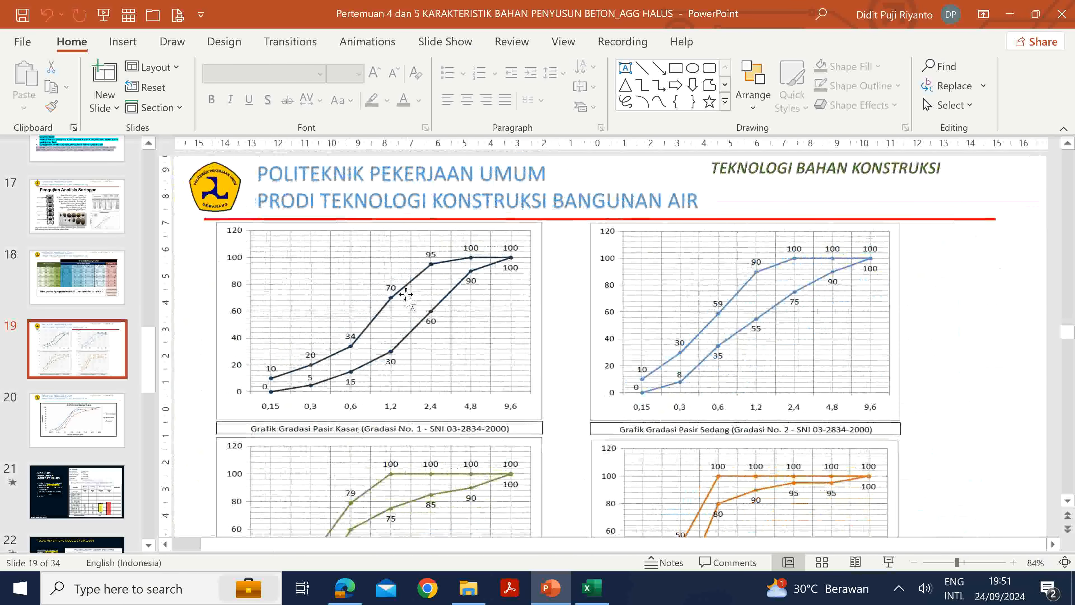
pyautogui.click(406, 296)
pyautogui.click(734, 340)
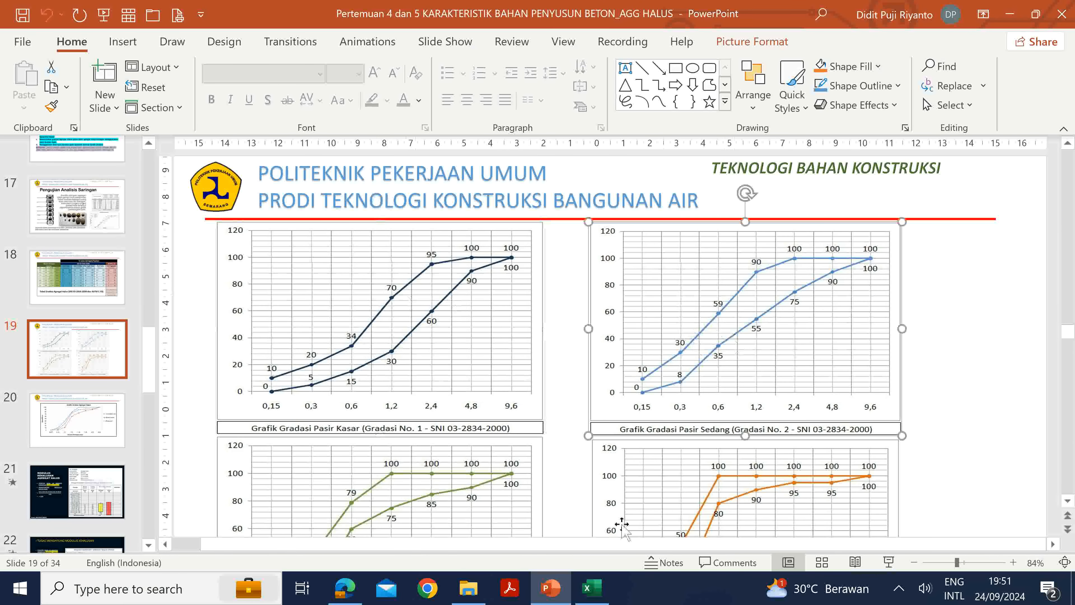
# Return to Excel and move the Pasir Kasar and Pasir Sedang charts down, side by side, starting around row 13
pyautogui.click(592, 588)
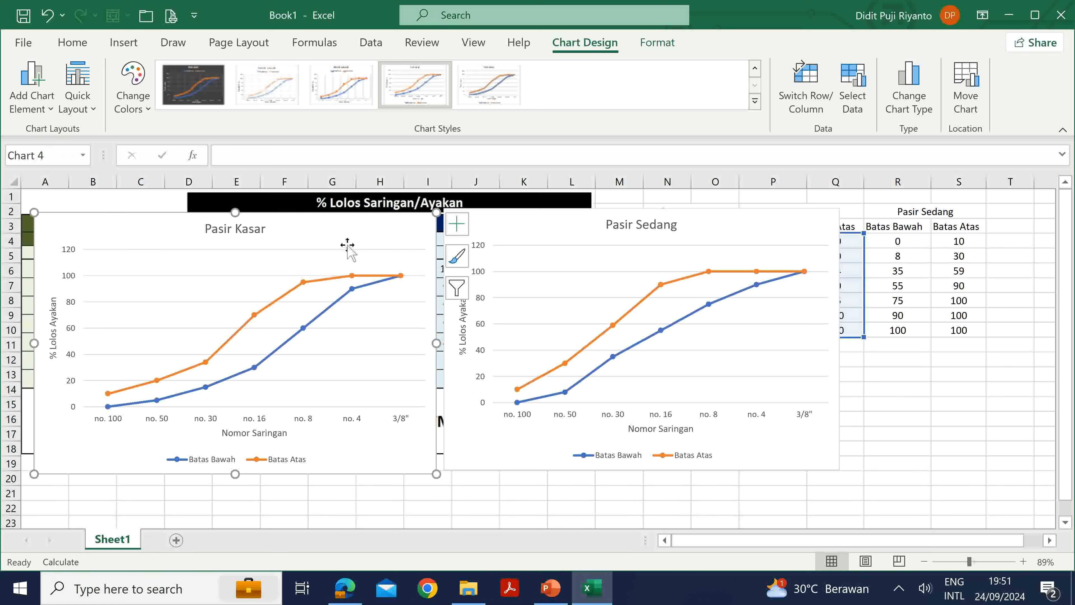
pyautogui.moveTo(360, 240); pyautogui.dragTo(346, 379)
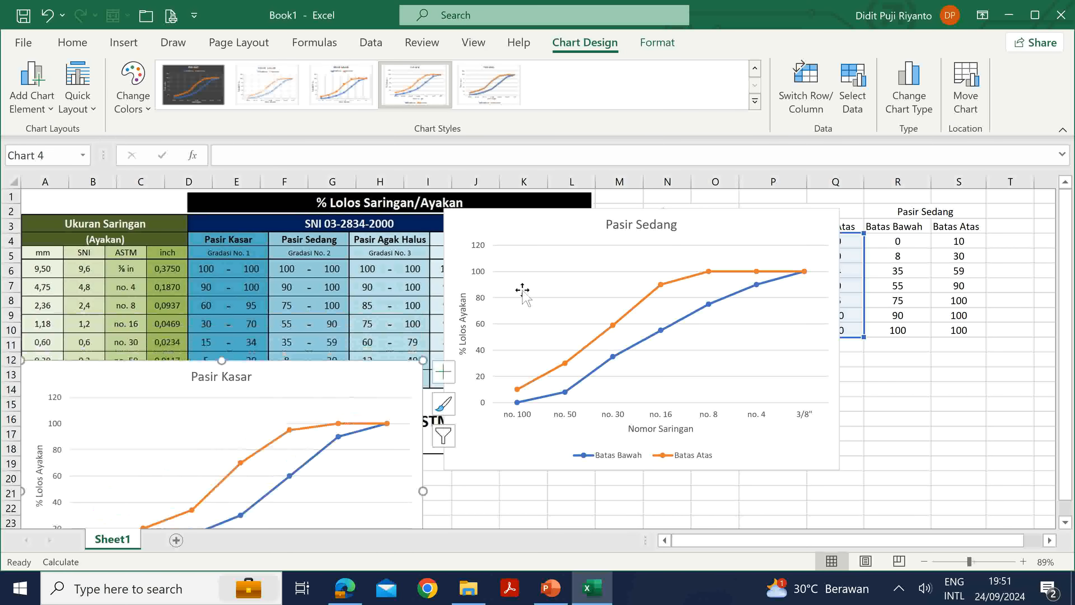
pyautogui.moveTo(562, 223); pyautogui.dragTo(553, 378)
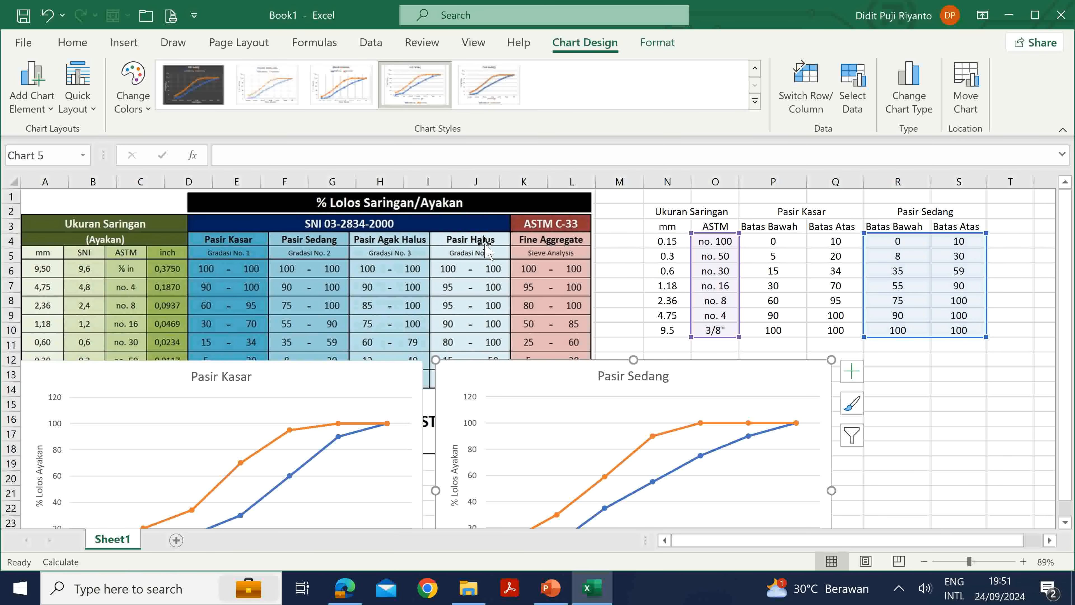
# Enter the heading "Pasir Agak Halus" in T2 with the subheadings Batas Bawah and Batas Atas in T3:U3
pyautogui.hscroll(4, 897, 270)
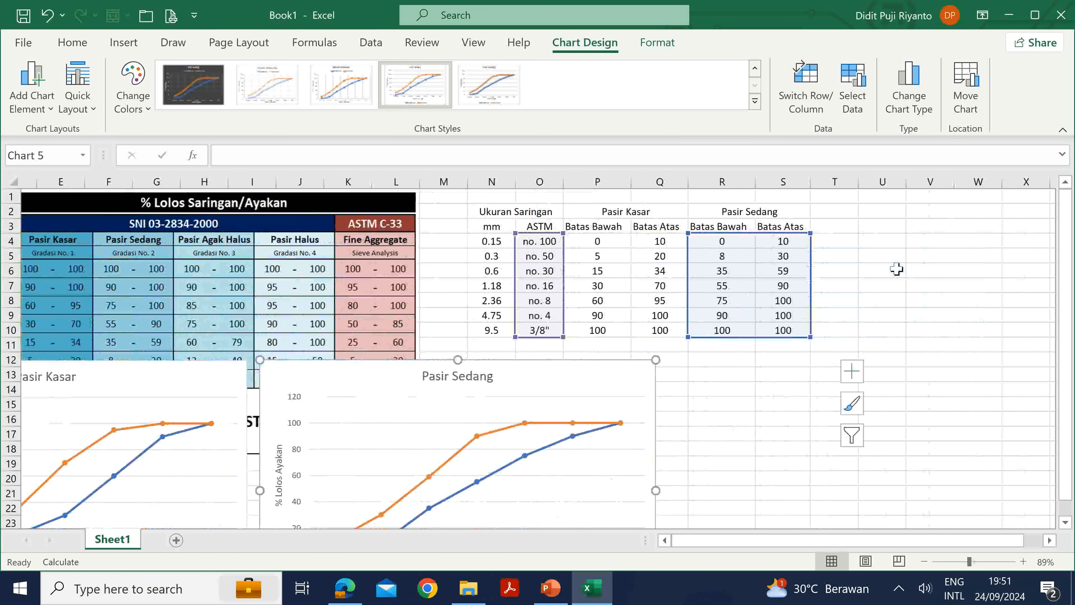
pyautogui.click(829, 213)
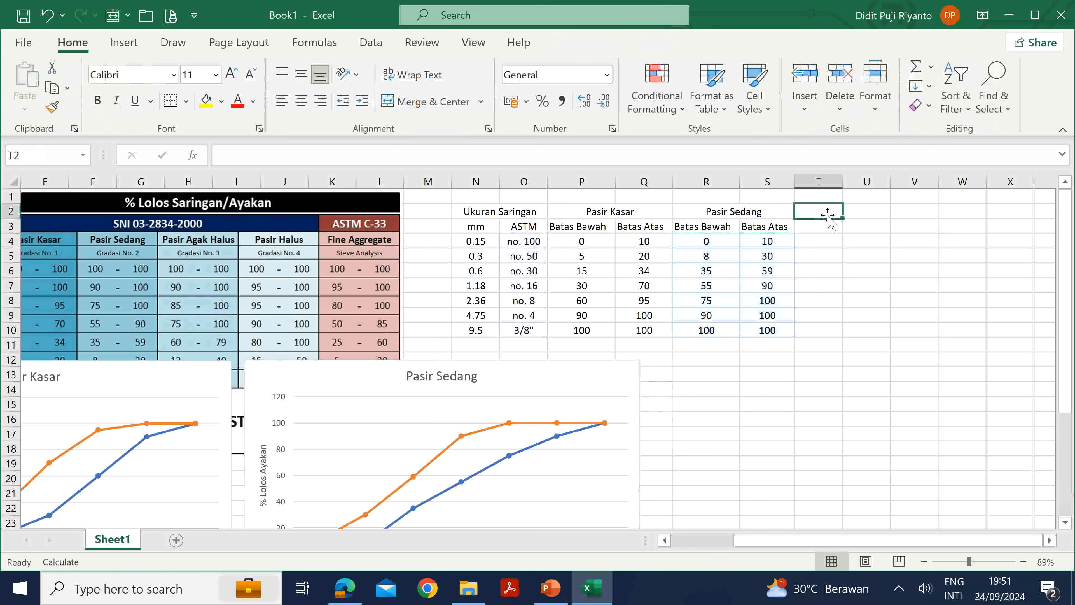
pyautogui.write('Pasir Agak Halu')
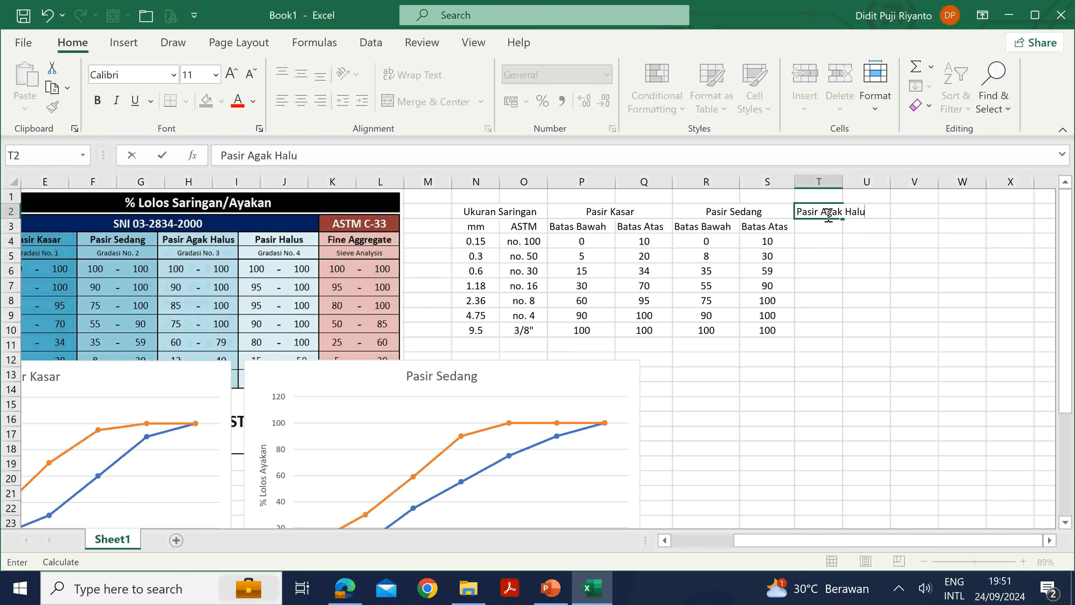
pyautogui.write('s')
pyautogui.hotkey('ctrl', 'c')
pyautogui.click(811, 228)
pyautogui.press('Return')
pyautogui.moveTo(706, 227); pyautogui.dragTo(854, 334)
pyautogui.write('r Agak Halu')
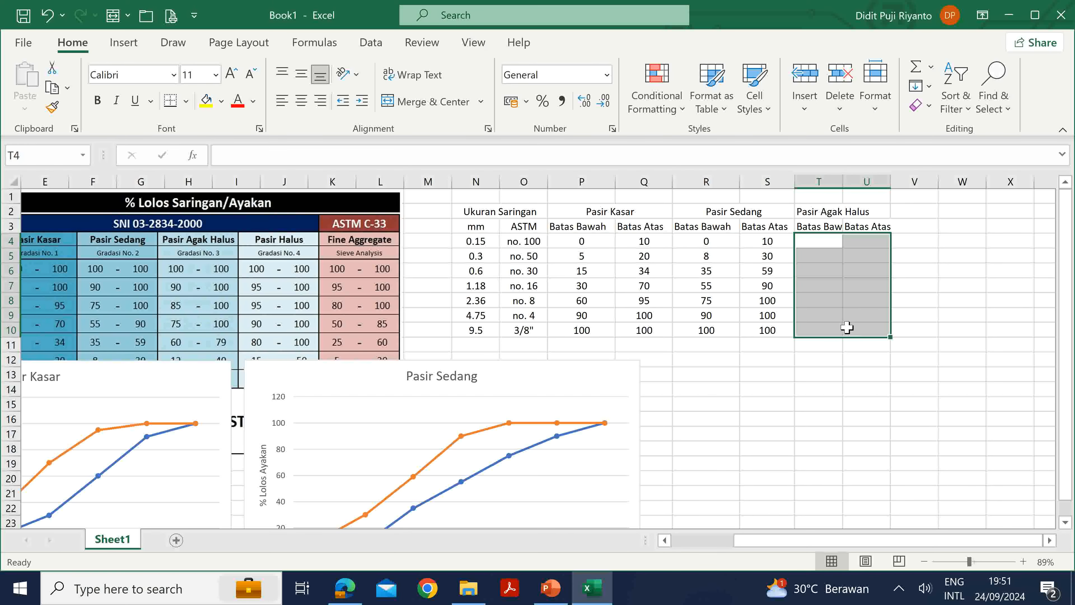
# Examine the Pasir Kasar and Pasir Sedang charts side by side together with the limits table
pyautogui.hscroll(-4, 599, 403)
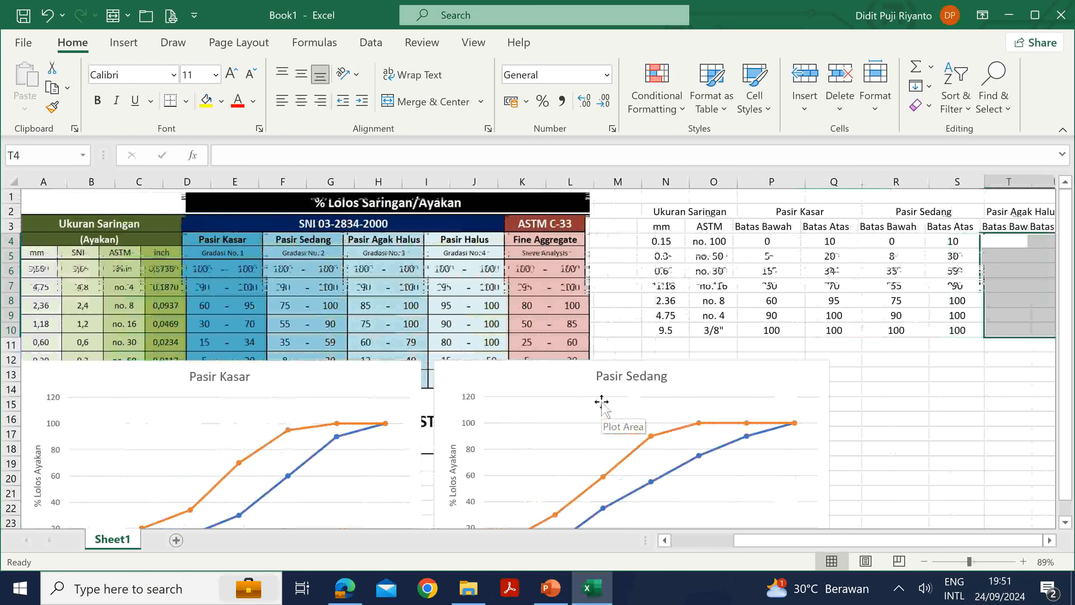
pyautogui.scroll(-2, 600, 403)
pyautogui.click(365, 274)
pyautogui.click(491, 291)
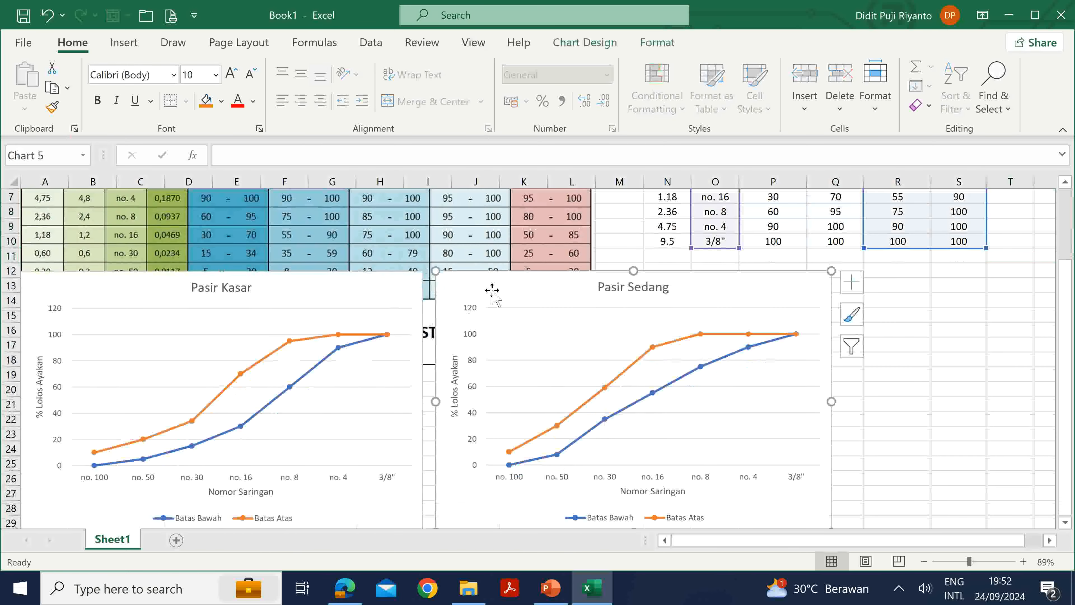
pyautogui.keyDown('ctrl'); pyautogui.scroll(-3, 492, 290); pyautogui.keyUp('ctrl')
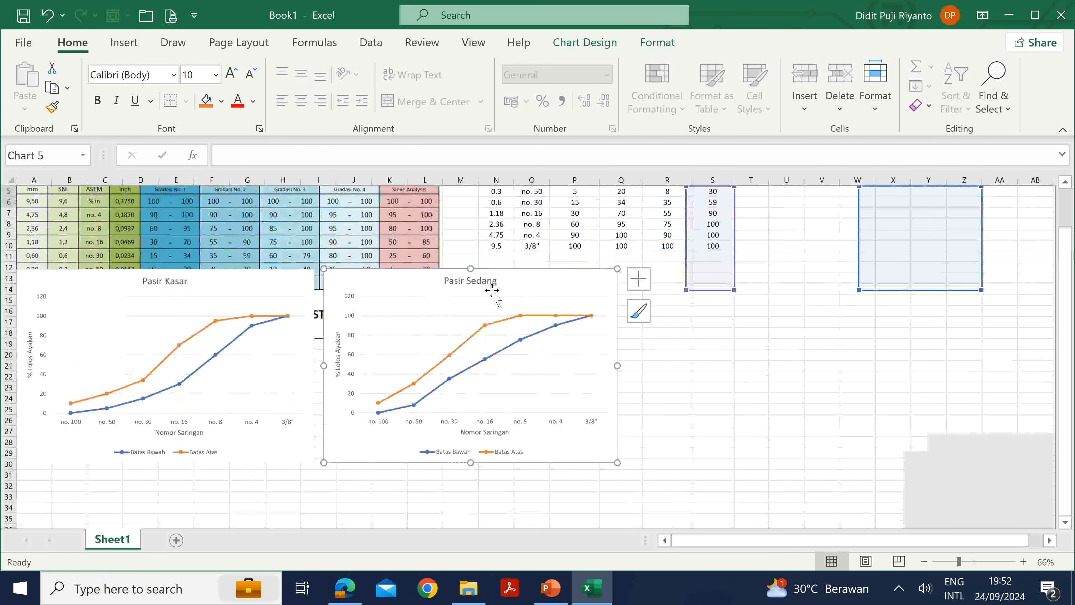
pyautogui.press('Escape')
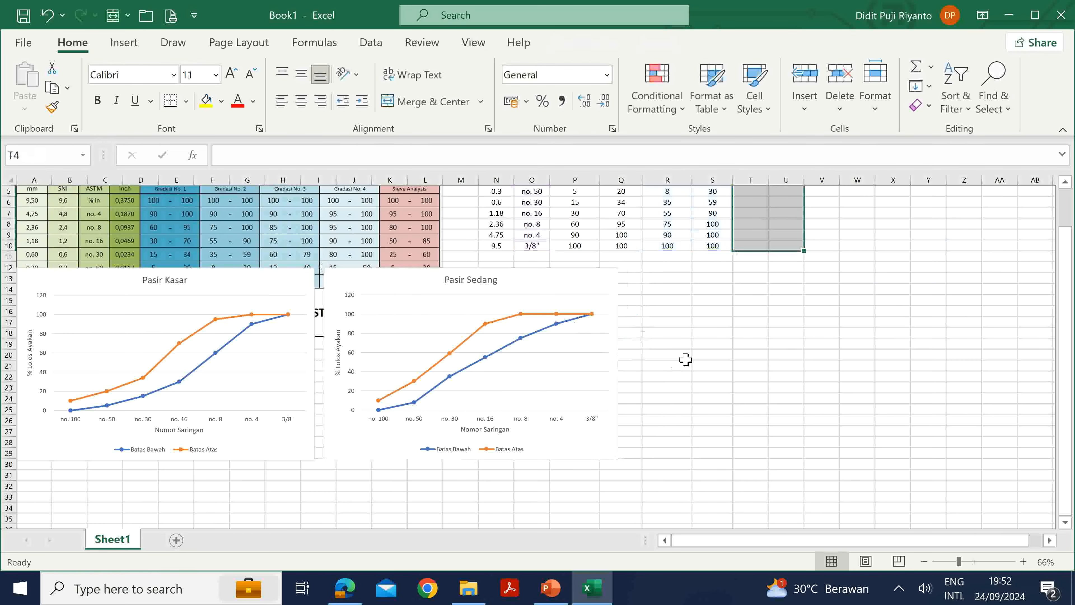
pyautogui.scroll(2, 744, 350)
pyautogui.click(672, 384)
# Inspect the Batas Atas and Batas Bawah series and their source ranges in the Pasir Kasar and Pasir Sedang charts
pyautogui.click(223, 365)
pyautogui.click(223, 363)
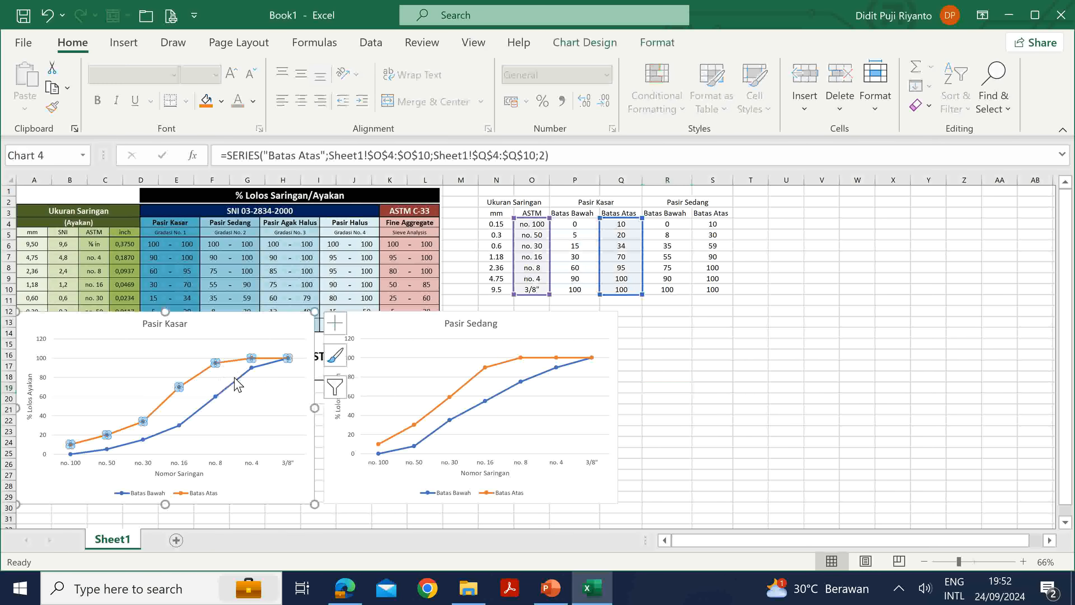
pyautogui.click(236, 380)
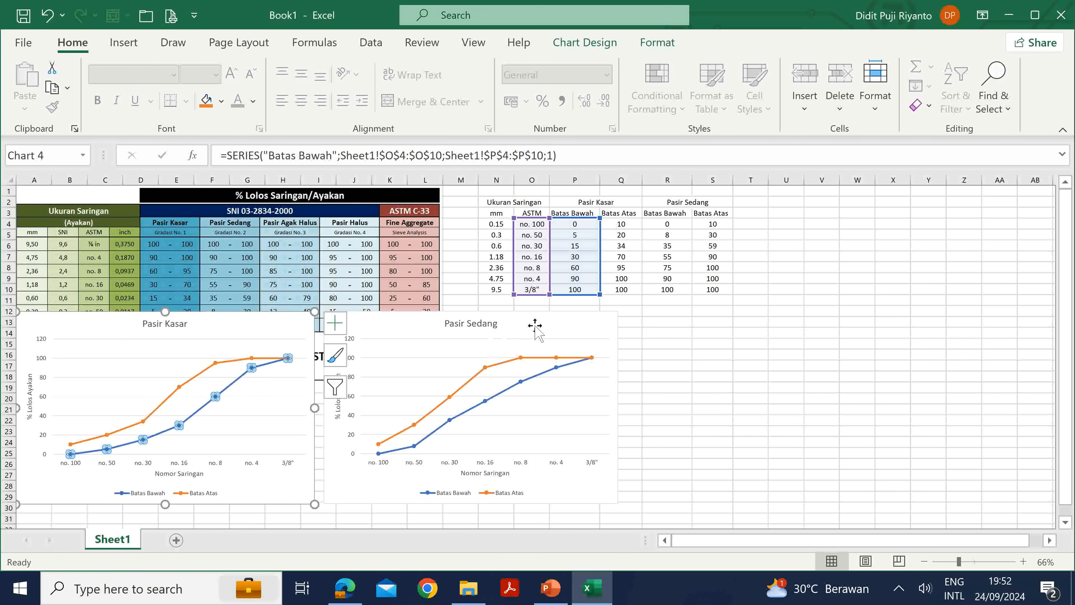
pyautogui.click(505, 364)
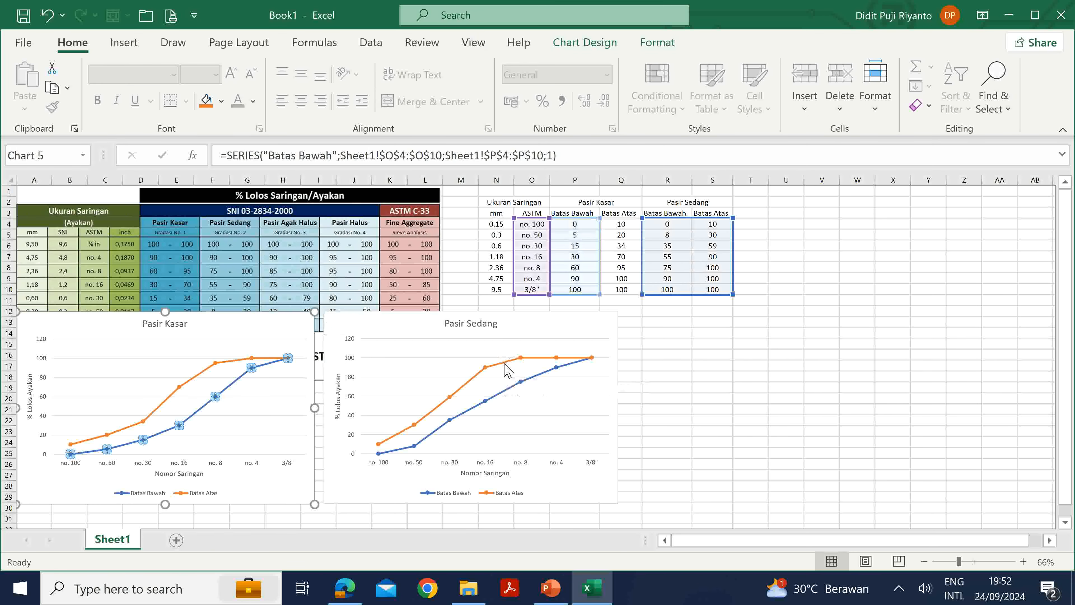
pyautogui.click(505, 364)
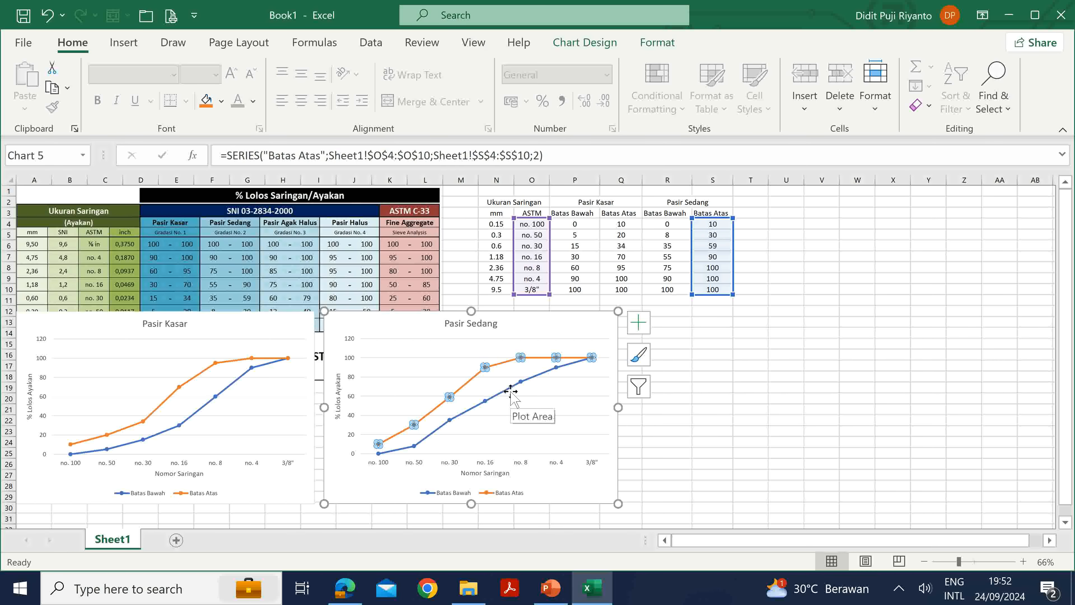
pyautogui.click(512, 388)
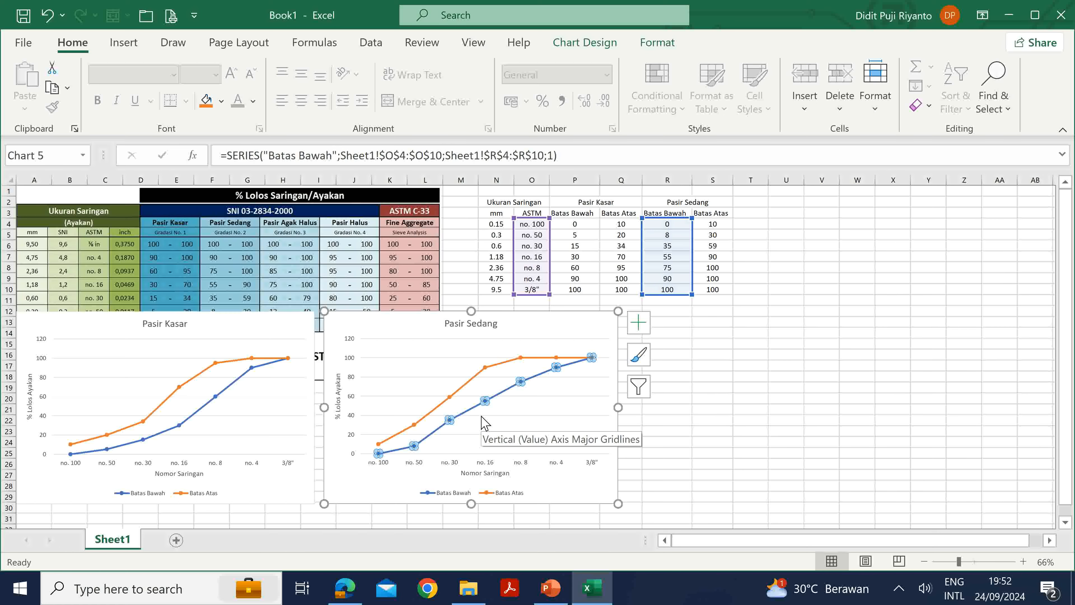
# Switch to the PowerPoint lecture and view the fineness modulus assignment with its sieve analysis table on slide 22
pyautogui.click(551, 588)
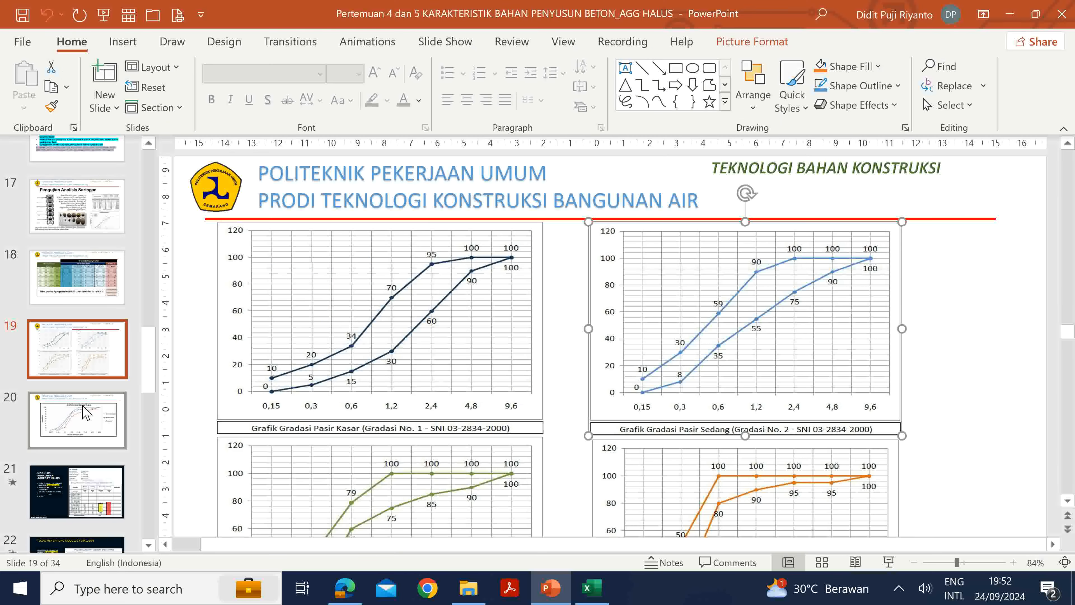
pyautogui.scroll(-2, 85, 413)
pyautogui.scroll(-3, 84, 413)
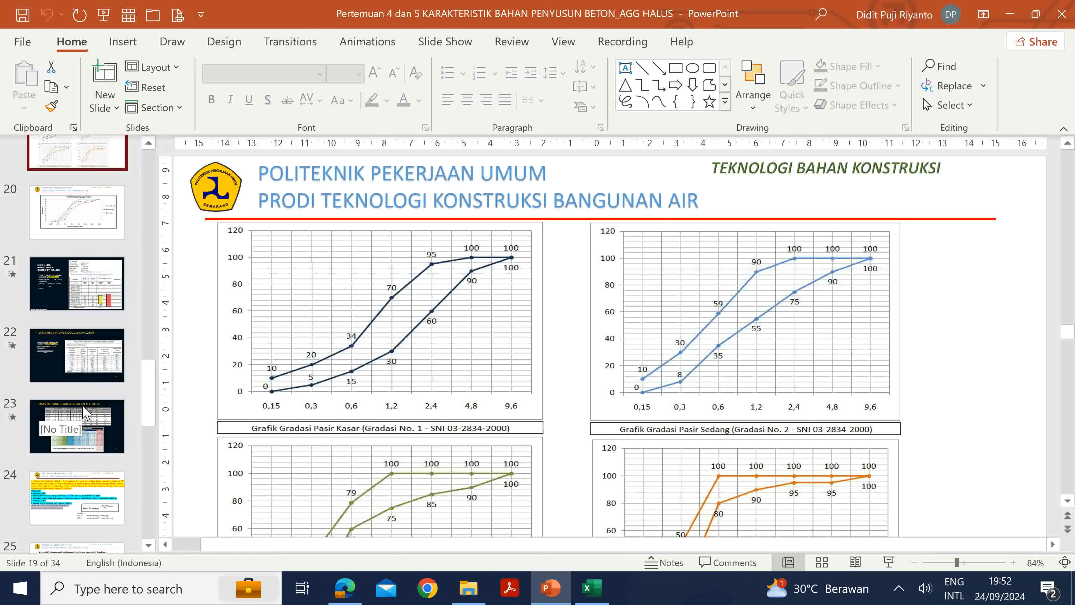
pyautogui.scroll(3, 87, 415)
pyautogui.click(102, 464)
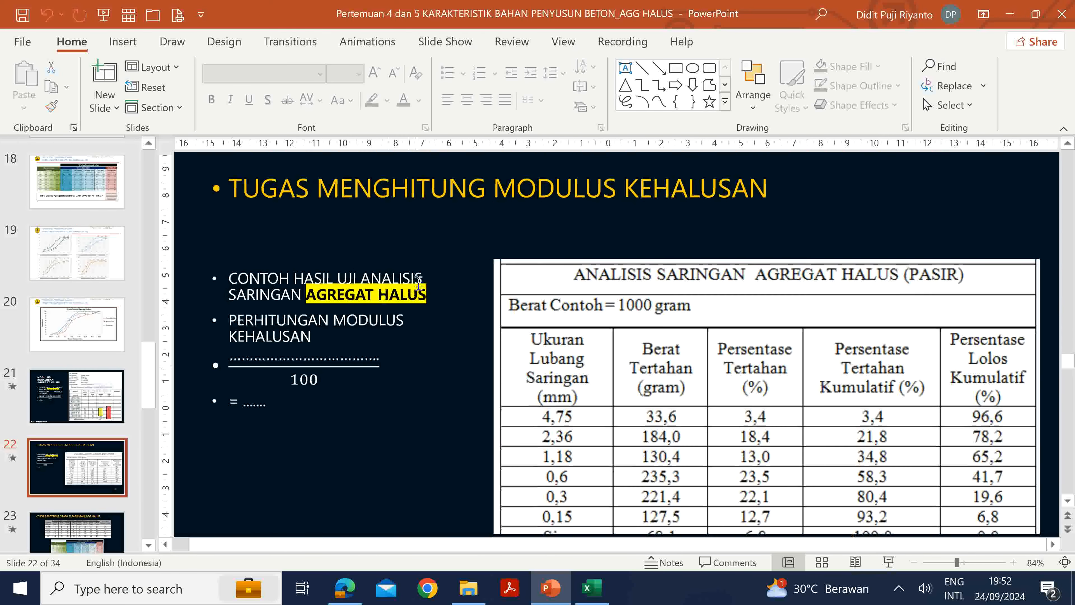
pyautogui.keyDown('ctrl'); pyautogui.scroll(-3, 419, 263); pyautogui.keyUp('ctrl')
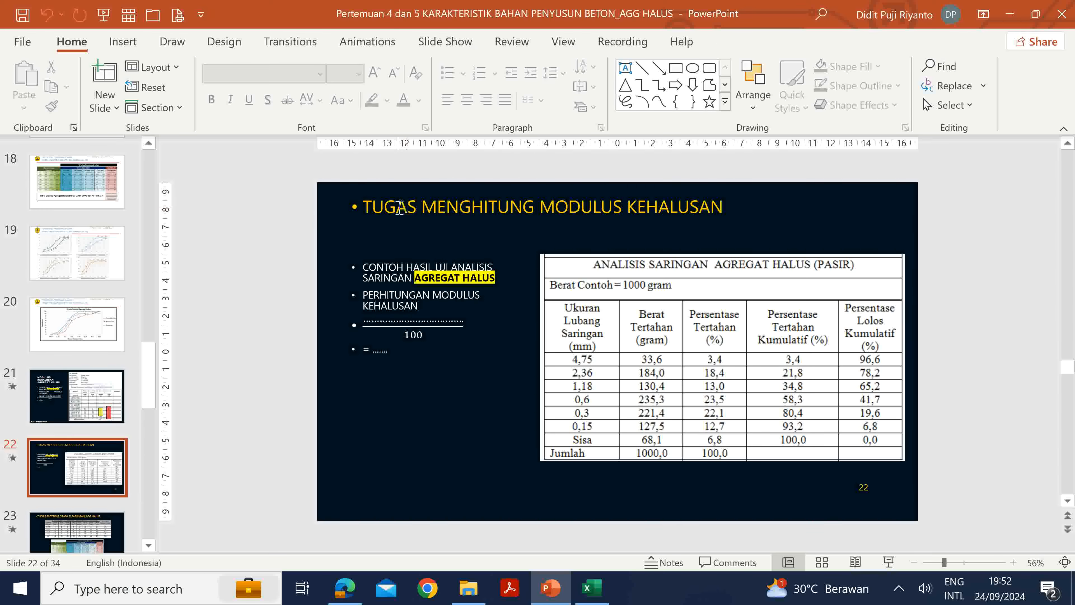
pyautogui.click(399, 207)
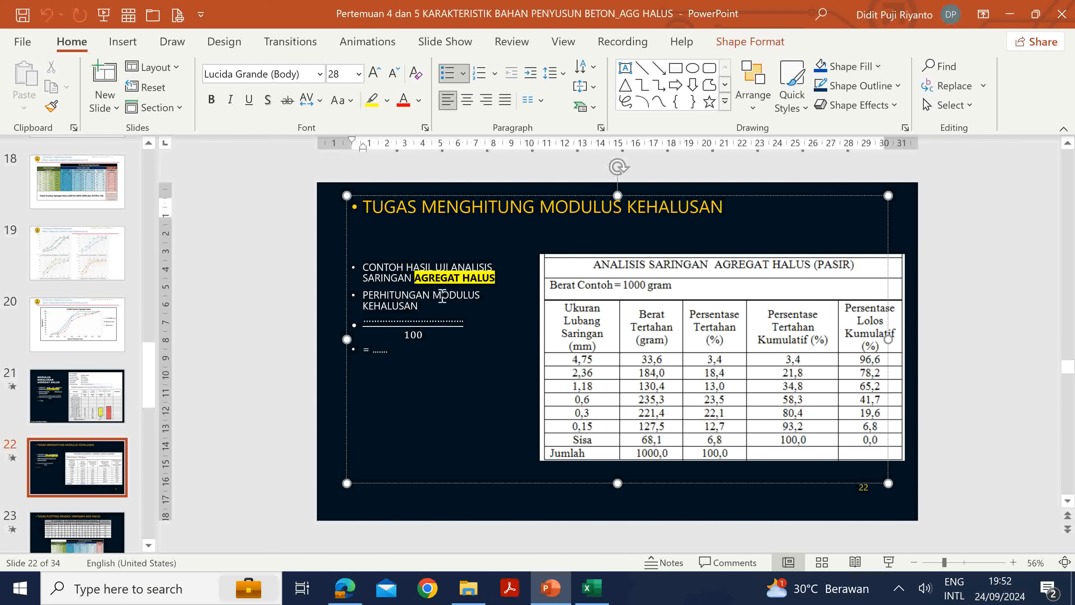
# Copy the sieve analysis table picture from slide 22 and paste it into Sheet1 of the Excel workbook
pyautogui.moveTo(442, 297); pyautogui.dragTo(444, 307)
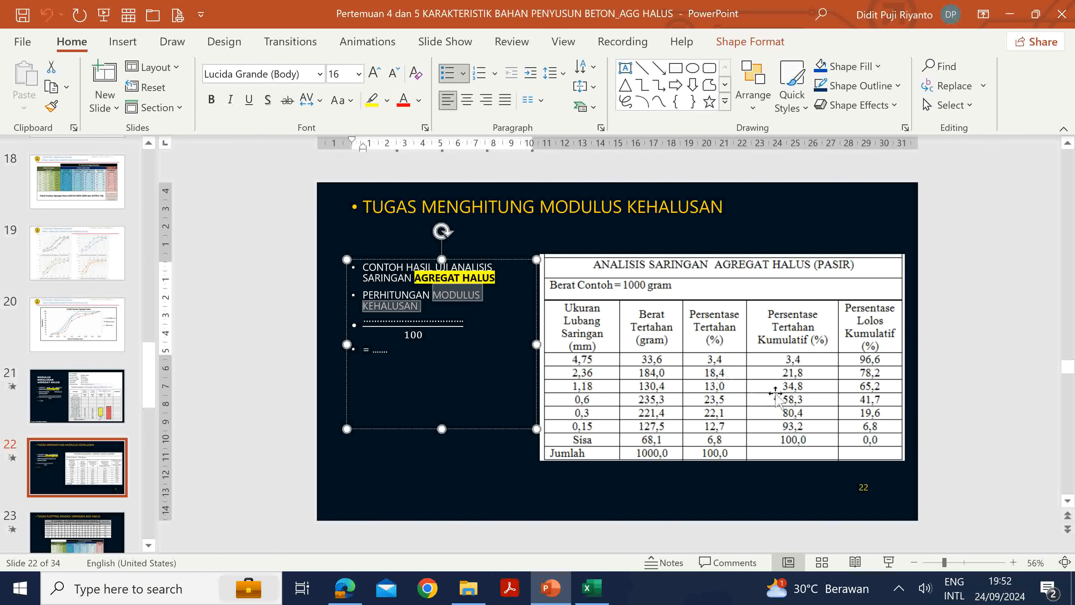
pyautogui.click(796, 391)
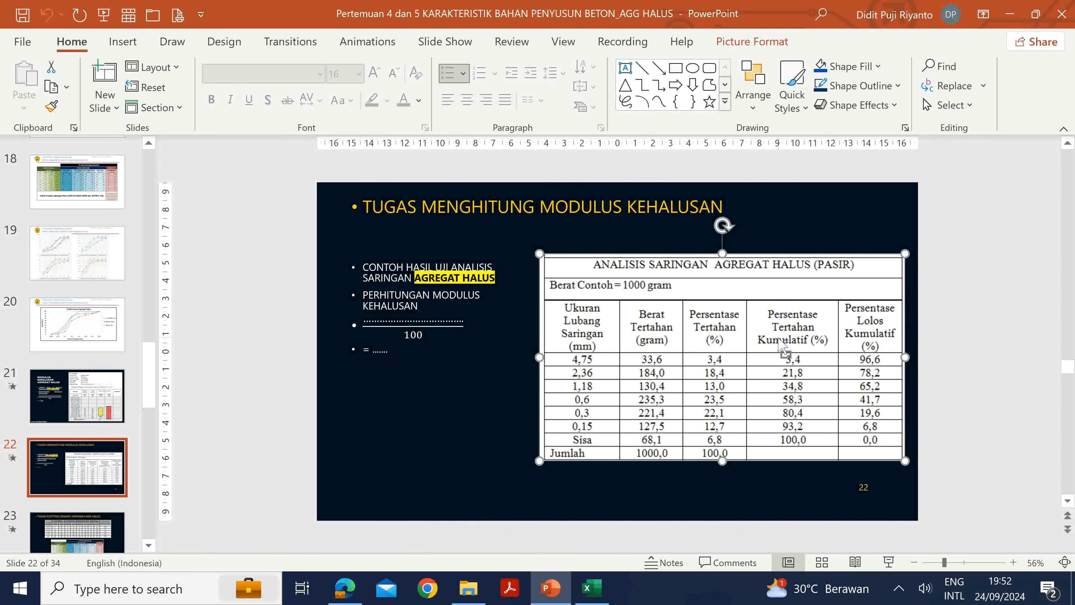
pyautogui.hotkey('ctrl', 'c')
pyautogui.click(608, 596)
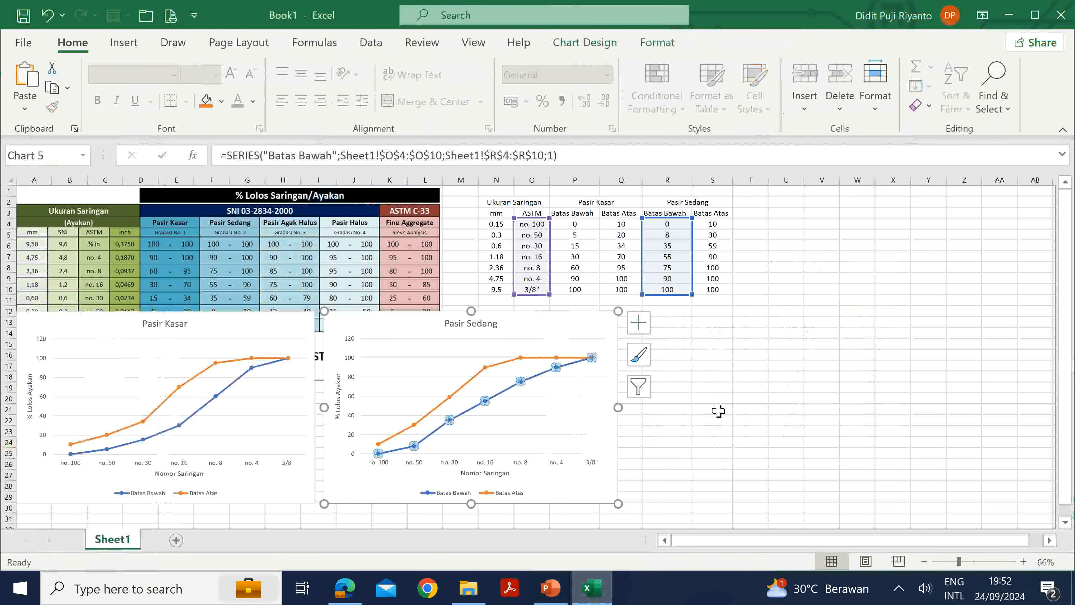
pyautogui.click(817, 292)
pyautogui.click(798, 212)
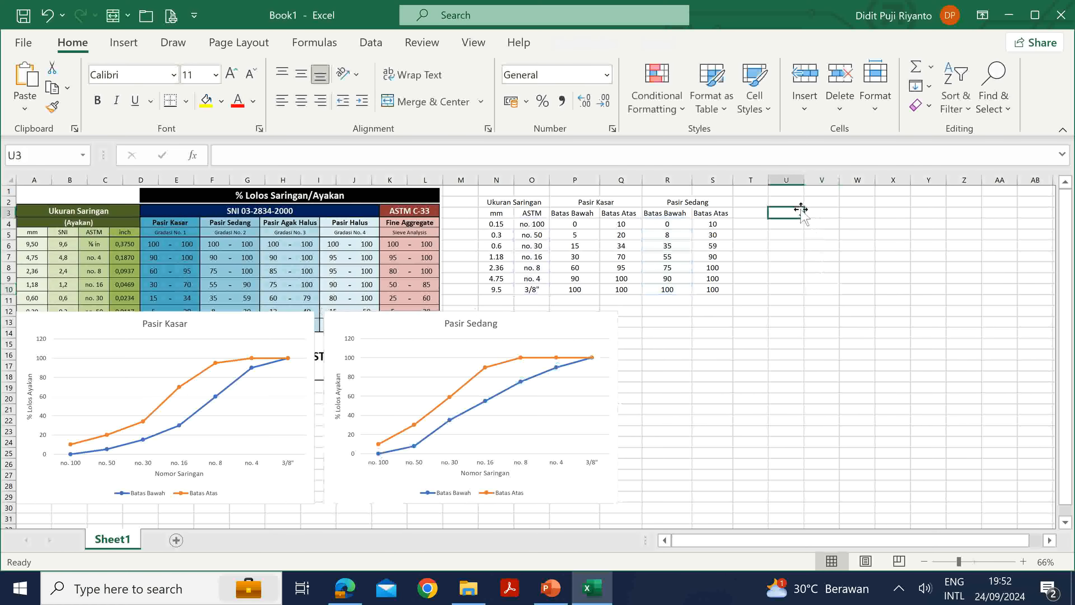
pyautogui.click(795, 199)
pyautogui.hotkey('ctrl', 'v')
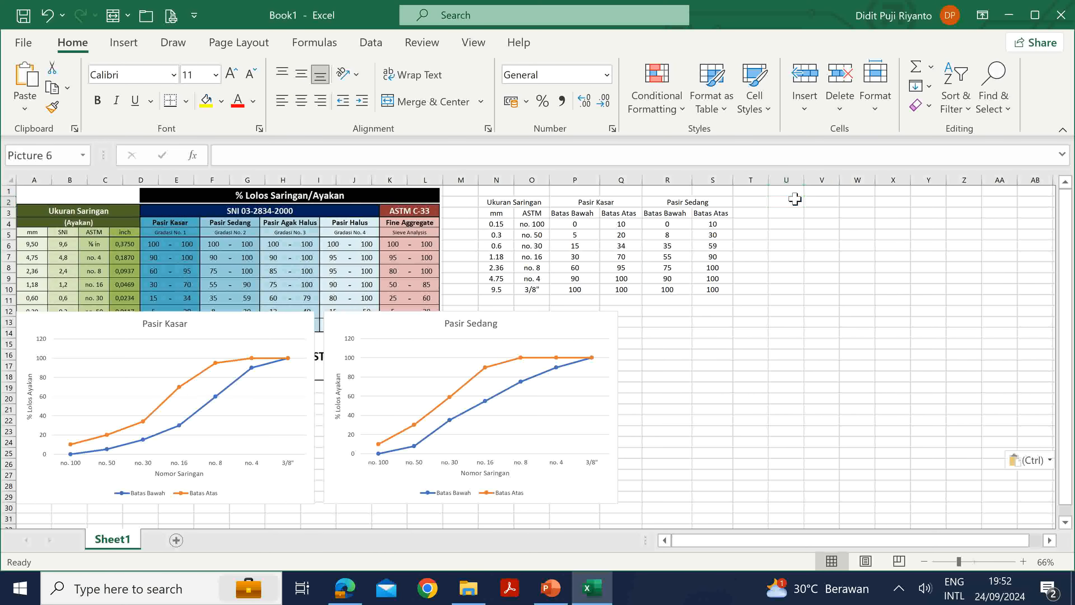
# Reposition the sieve analysis picture over the gradation table and charts, leaving the Pasir Sedang limits and column T uncovered
pyautogui.moveTo(875, 278); pyautogui.dragTo(347, 274)
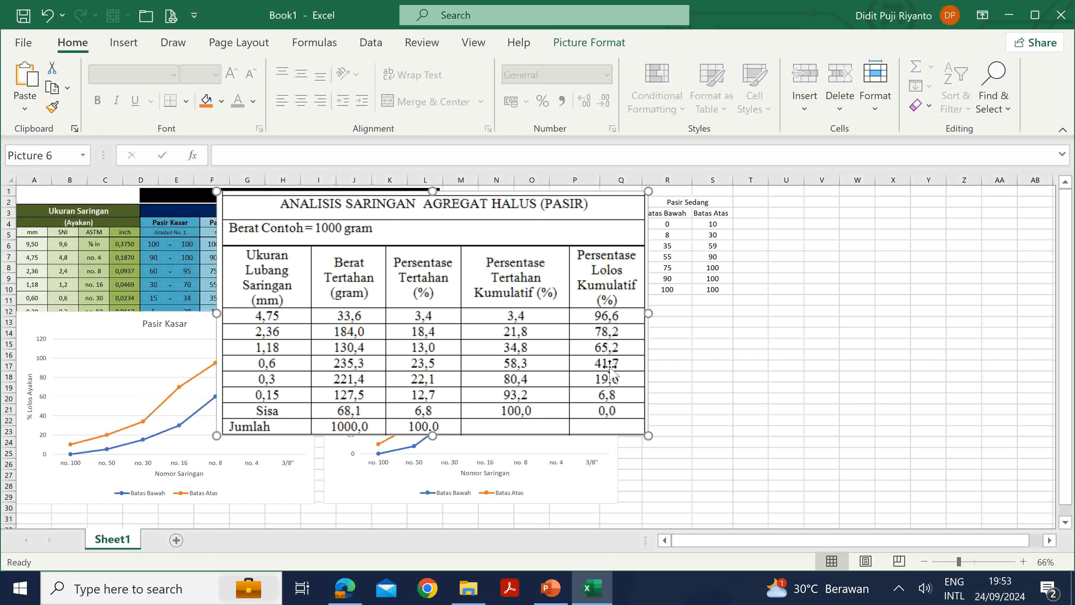
pyautogui.moveTo(530, 209); pyautogui.dragTo(479, 216)
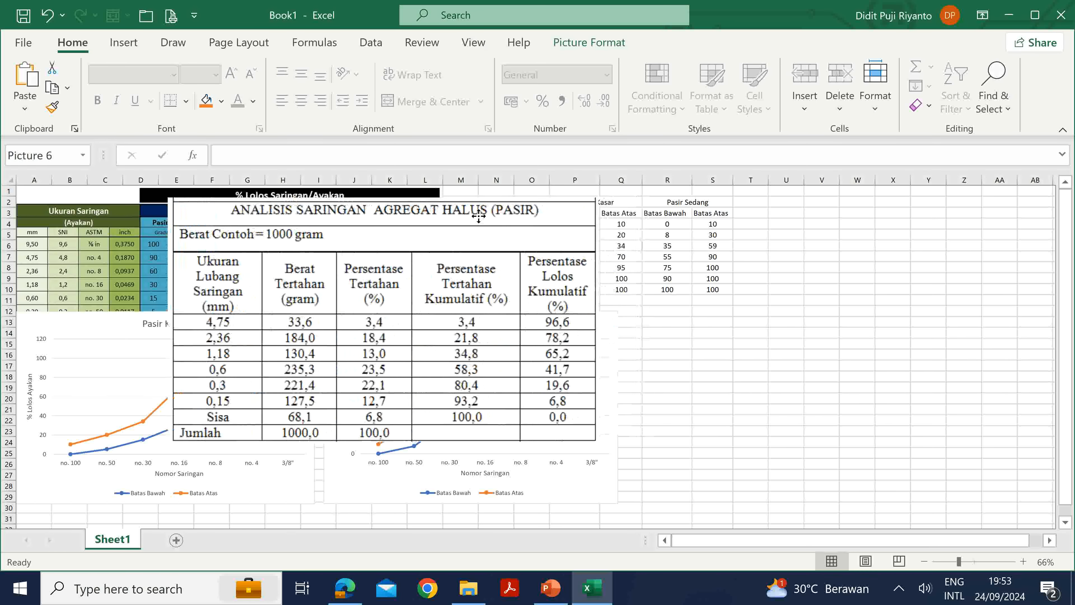
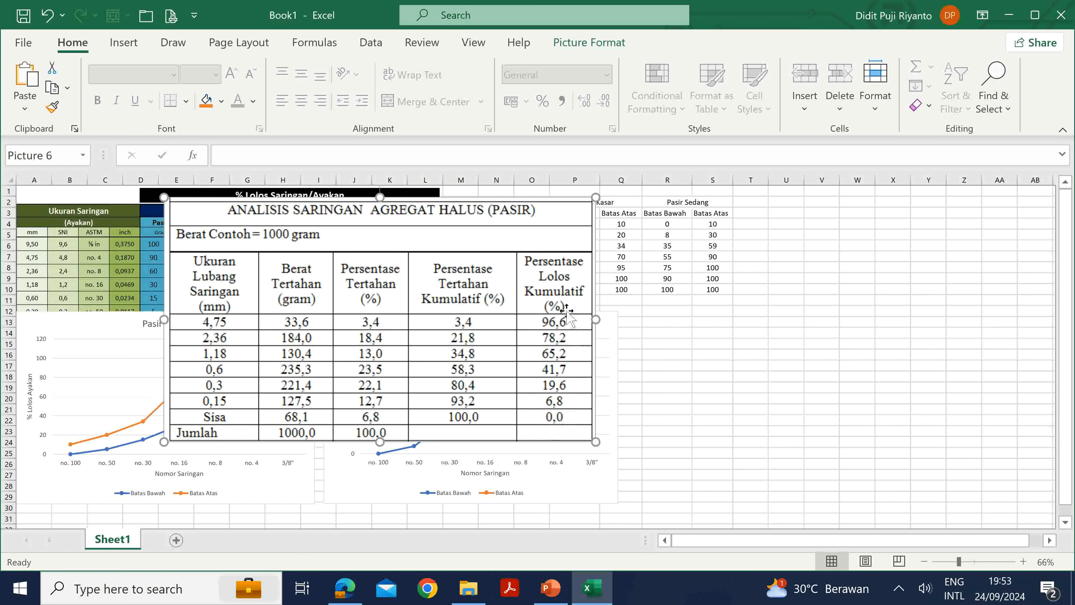
pyautogui.moveTo(499, 227); pyautogui.dragTo(476, 343)
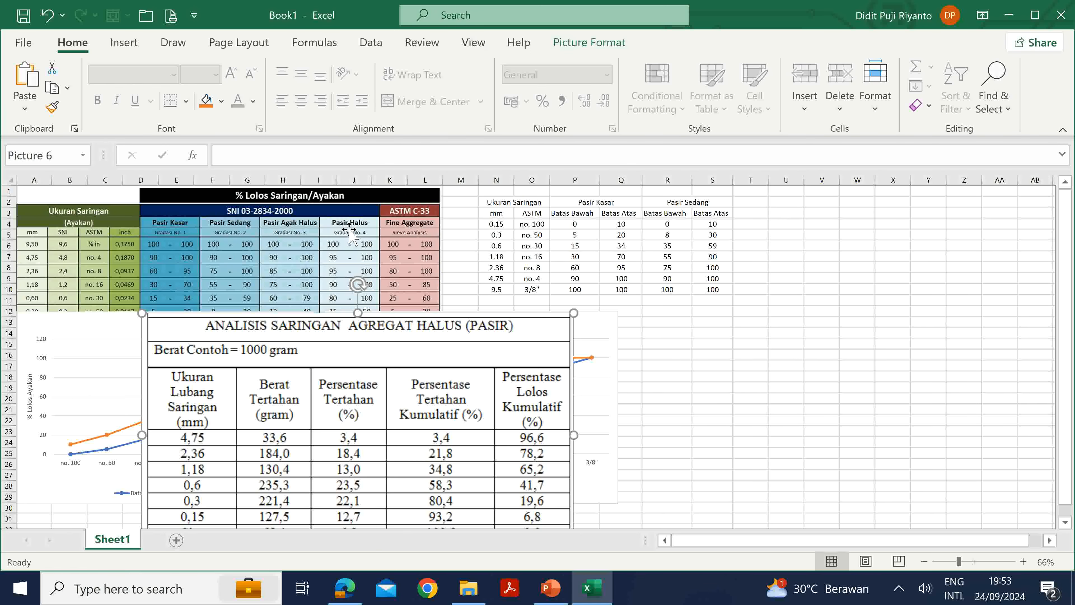
pyautogui.moveTo(434, 339); pyautogui.dragTo(827, 361)
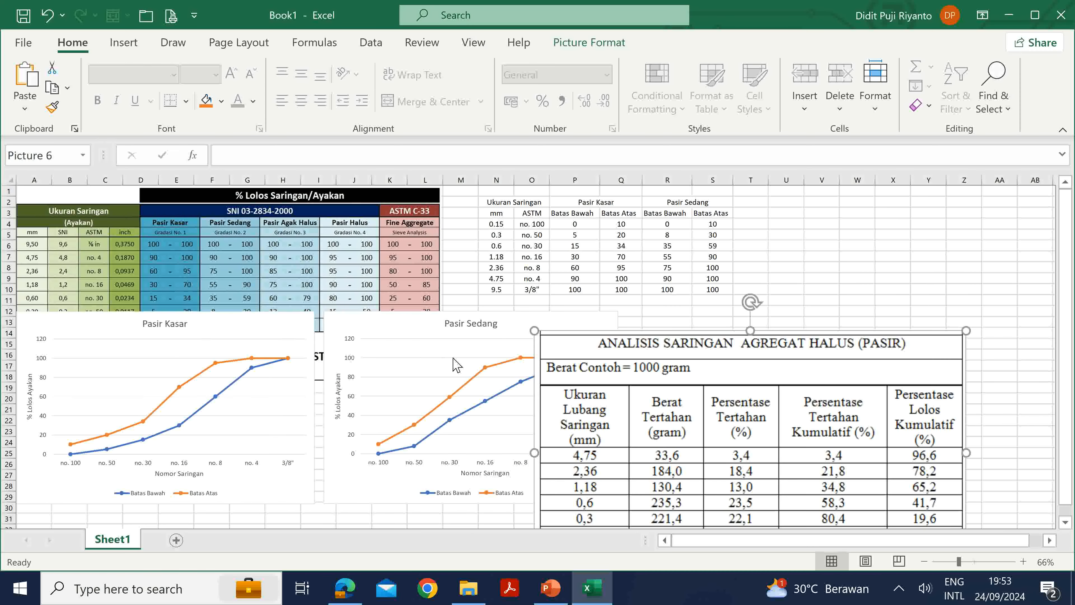
pyautogui.moveTo(657, 377); pyautogui.dragTo(285, 242)
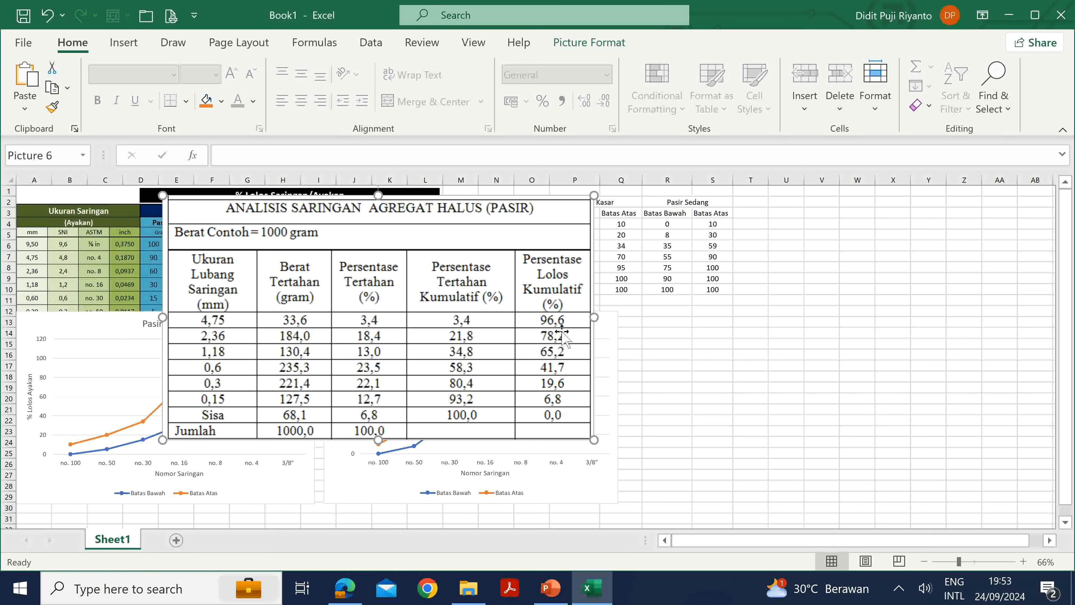
# Enter the heading "Persentase Lolos Komulatif" in T2, fit column T to it, and enter "%" in T3
pyautogui.click(753, 201)
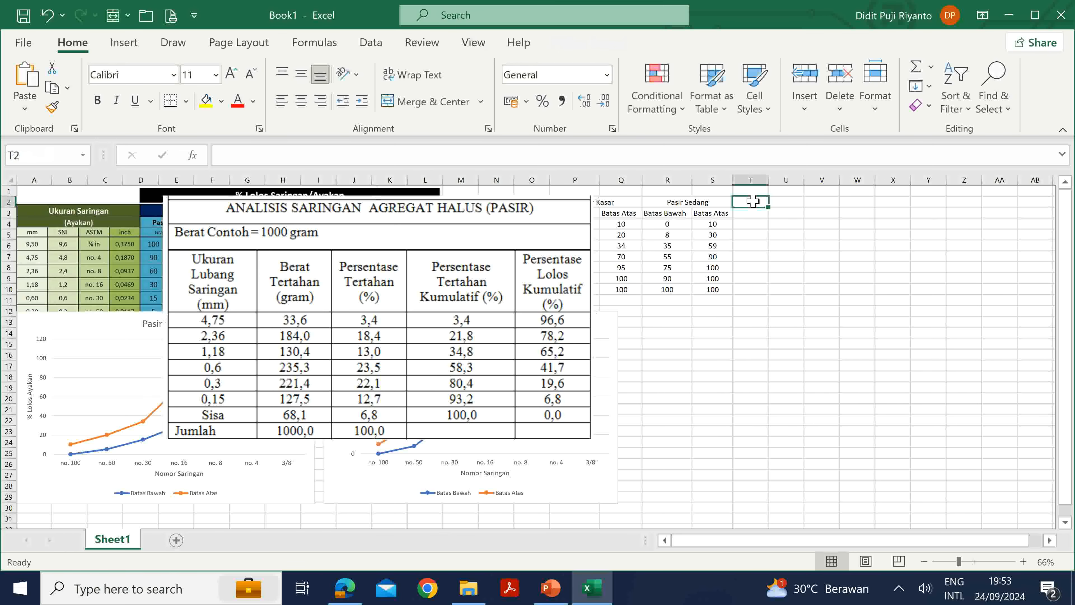
pyautogui.write('Persentase Lolos Komulatif')
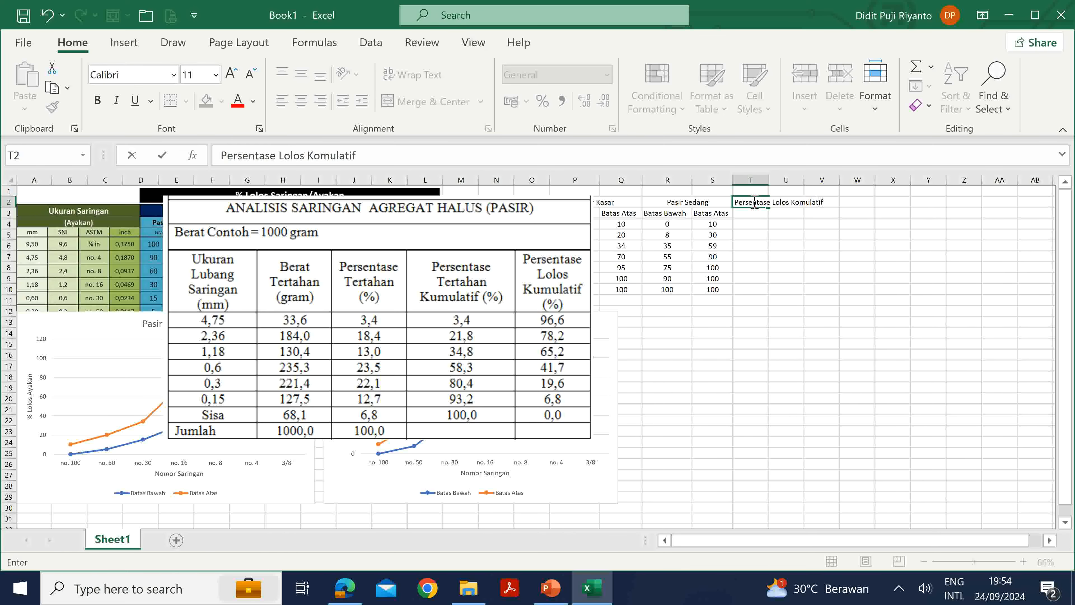
pyautogui.click(786, 267)
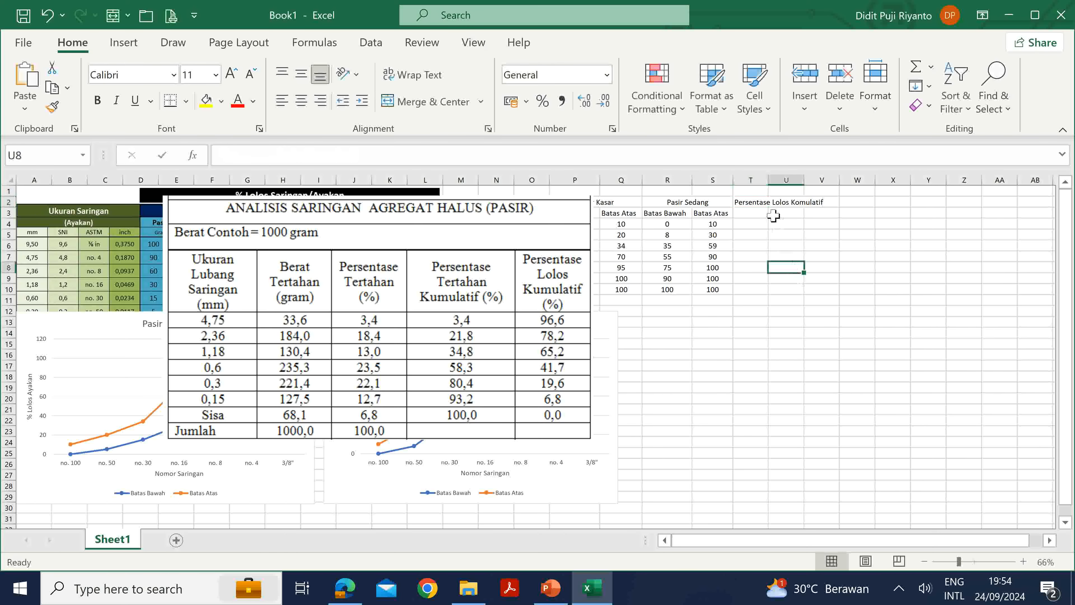
pyautogui.doubleClick(768, 183)
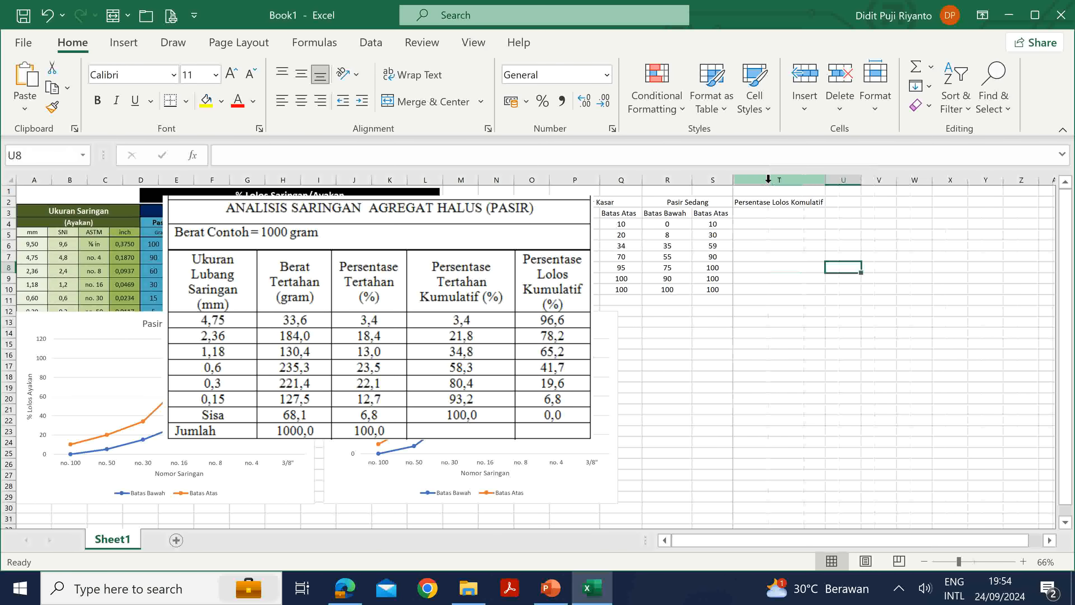
pyautogui.click(779, 214)
pyautogui.write('%')
pyautogui.press('Return')
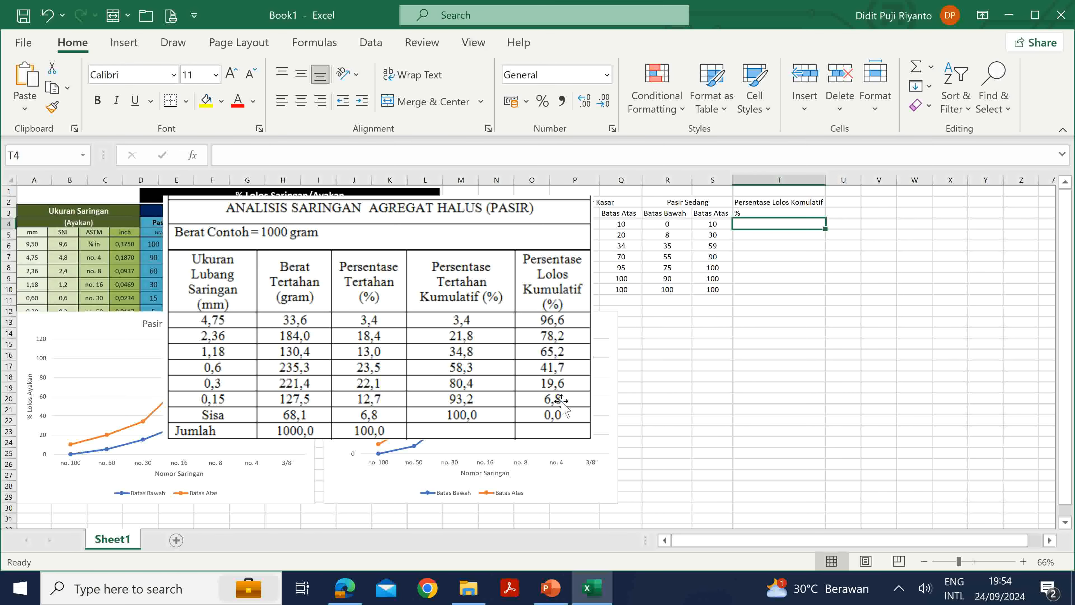
# Move the sieve analysis picture clear of the sieve size columns and enter 96.6 in T9 for the 4.75 mm sieve
pyautogui.click(494, 221)
pyautogui.moveTo(494, 221); pyautogui.dragTo(372, 221)
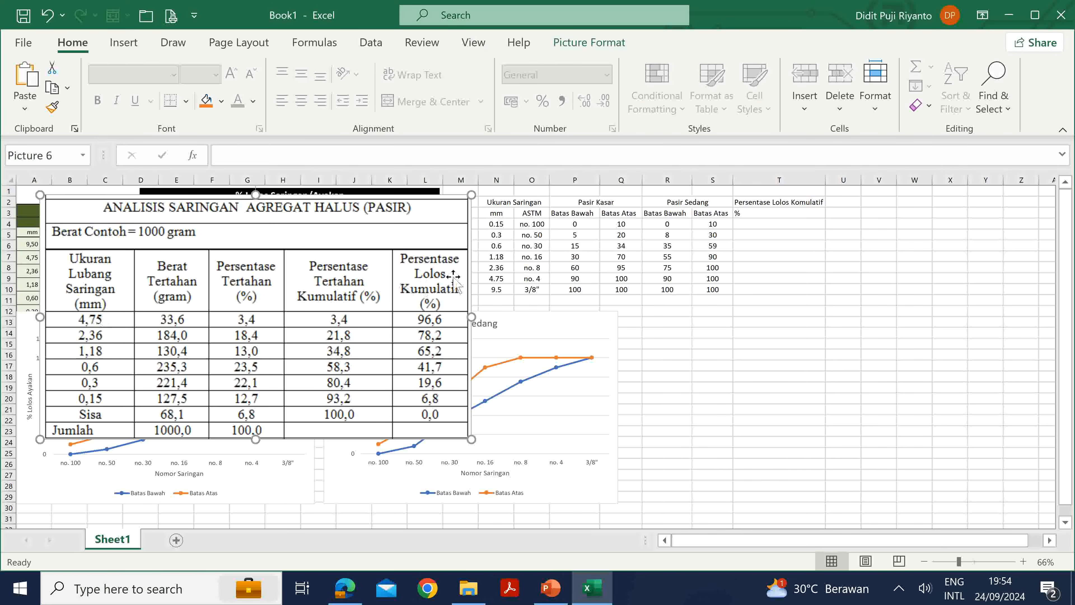
pyautogui.click(499, 279)
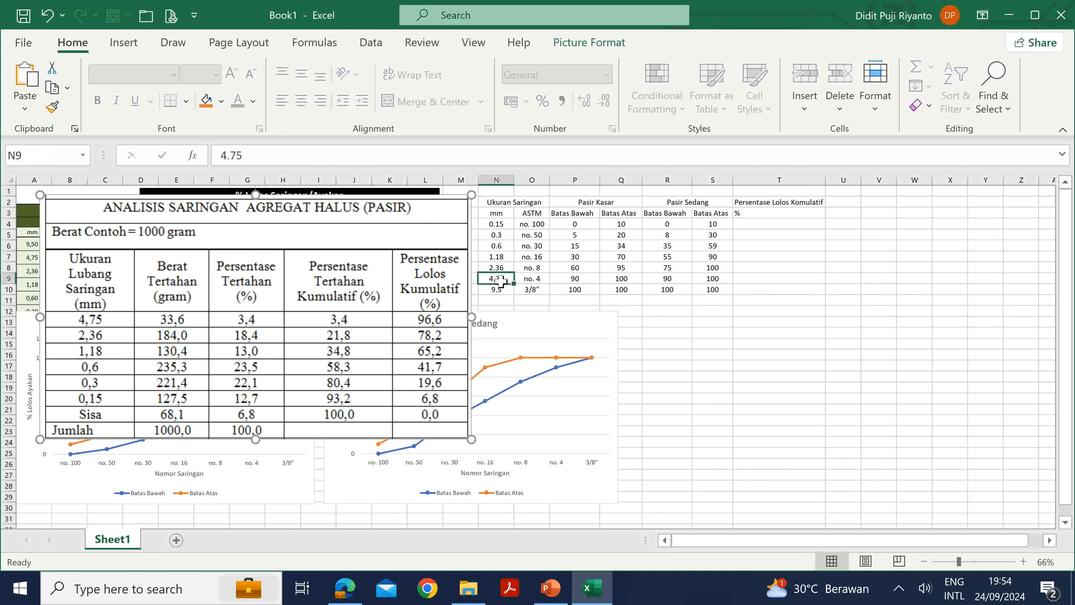
pyautogui.click(541, 279)
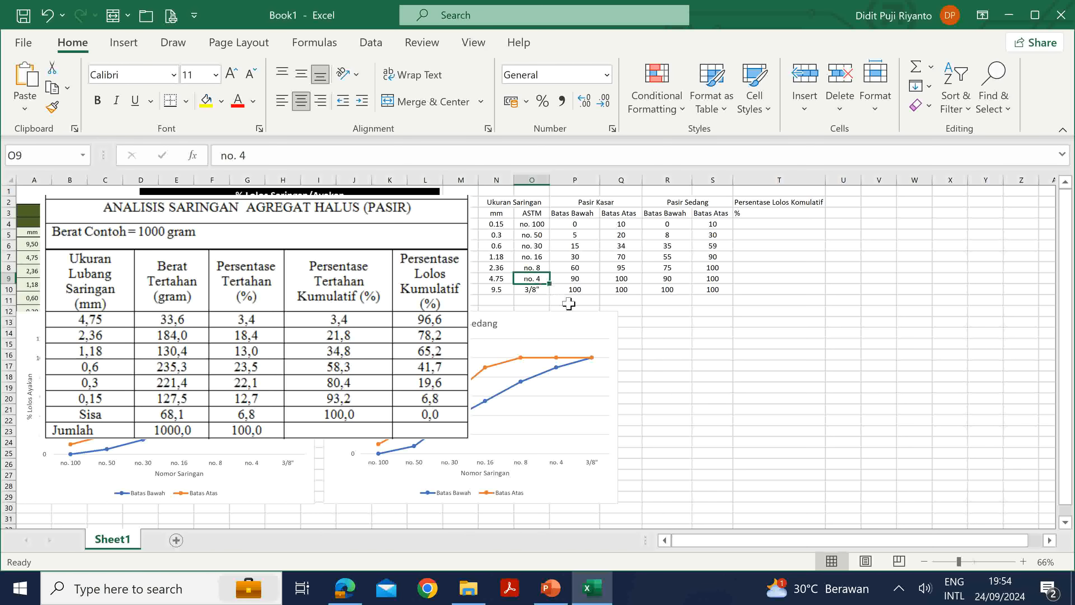
pyautogui.press('Right')
pyautogui.press('Right')
pyautogui.press('Right')
pyautogui.press('Right')
pyautogui.press('Right')
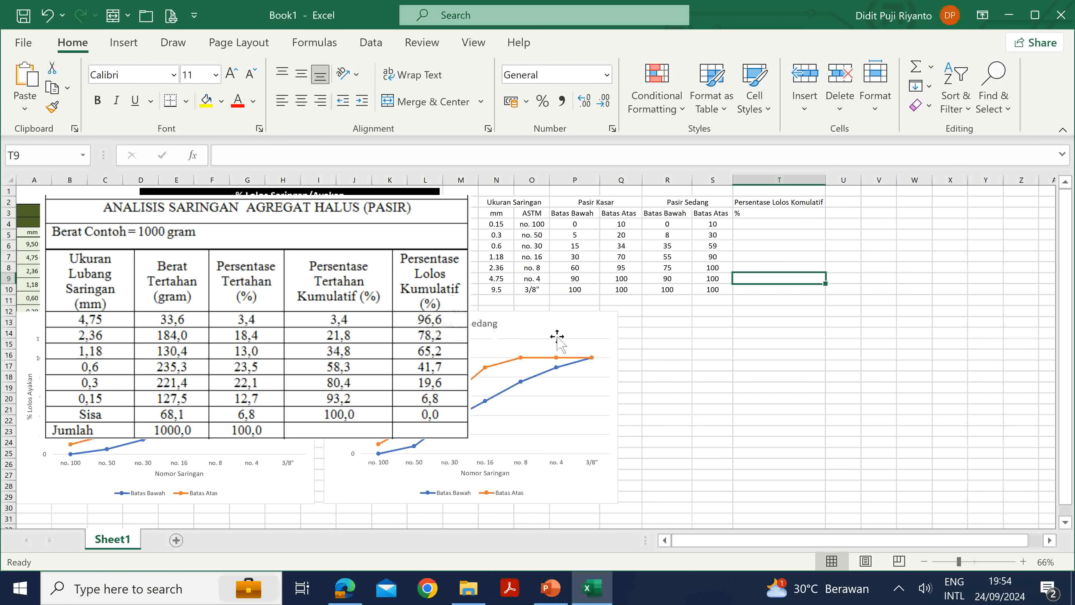
pyautogui.write('96')
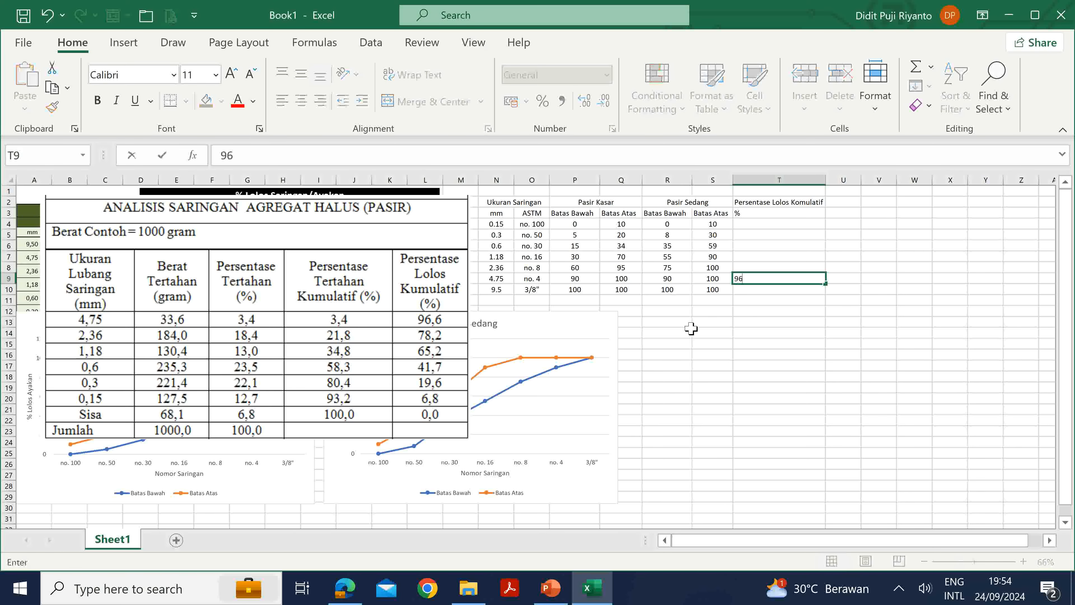
pyautogui.write('.6')
pyautogui.press('Up')
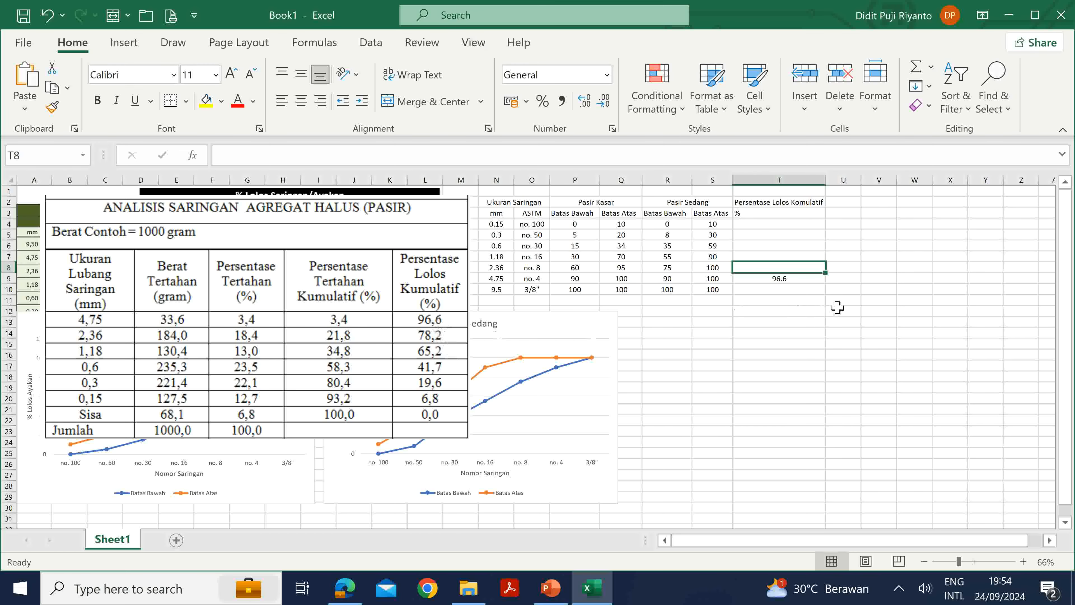
# Enter the remaining cumulative passing percentages upward from T8 to T4: 78.2, 65.2, 41.7, 19.6 and 6.8
pyautogui.write('78.2')
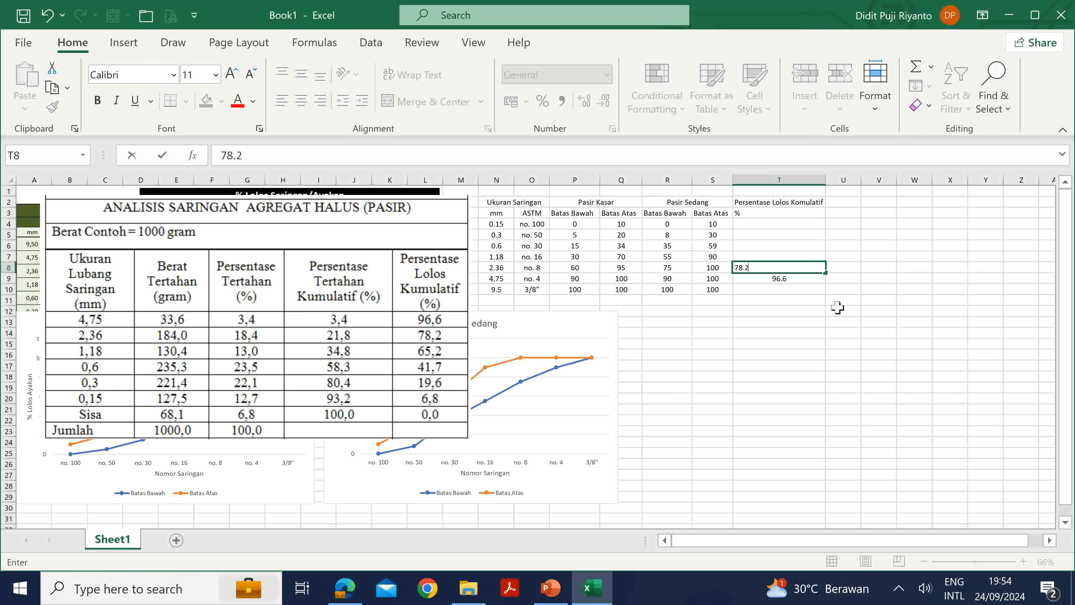
pyautogui.press('Up')
pyautogui.write('65')
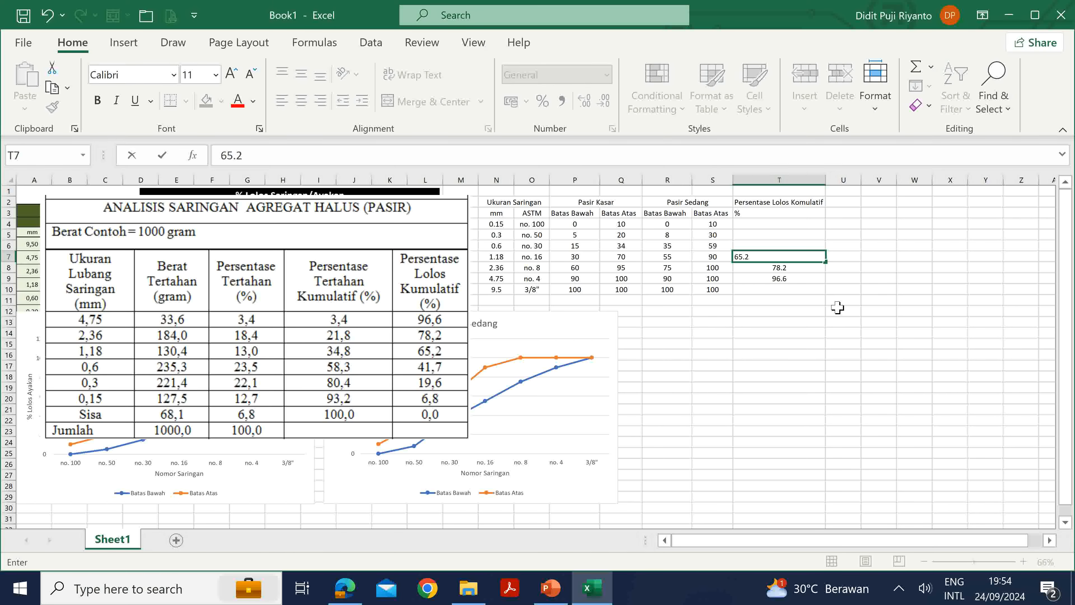
pyautogui.press('Up')
pyautogui.write('41')
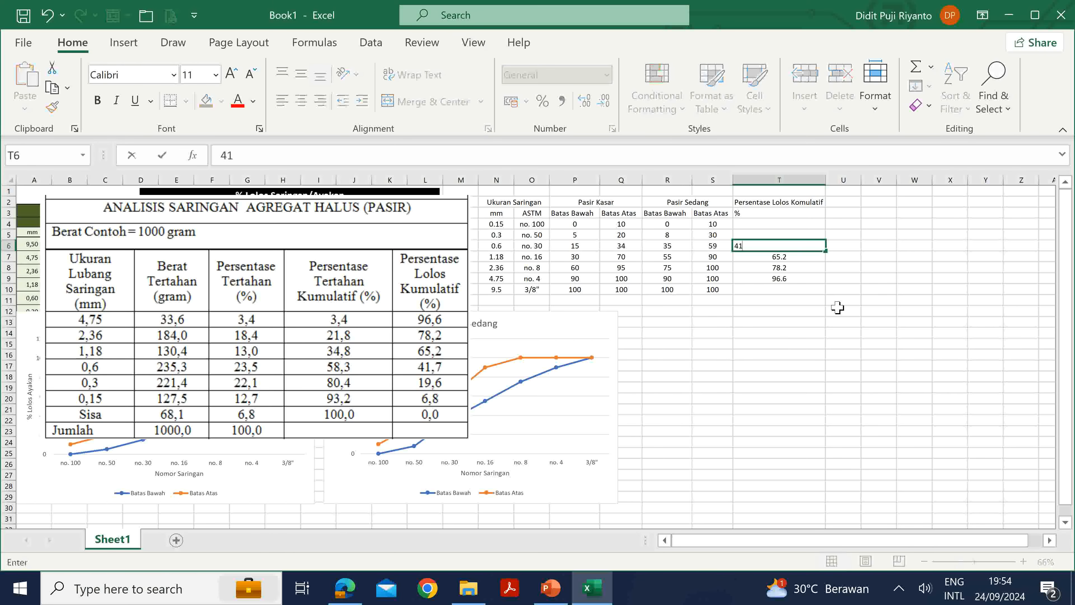
pyautogui.write('.7')
pyautogui.press('Up')
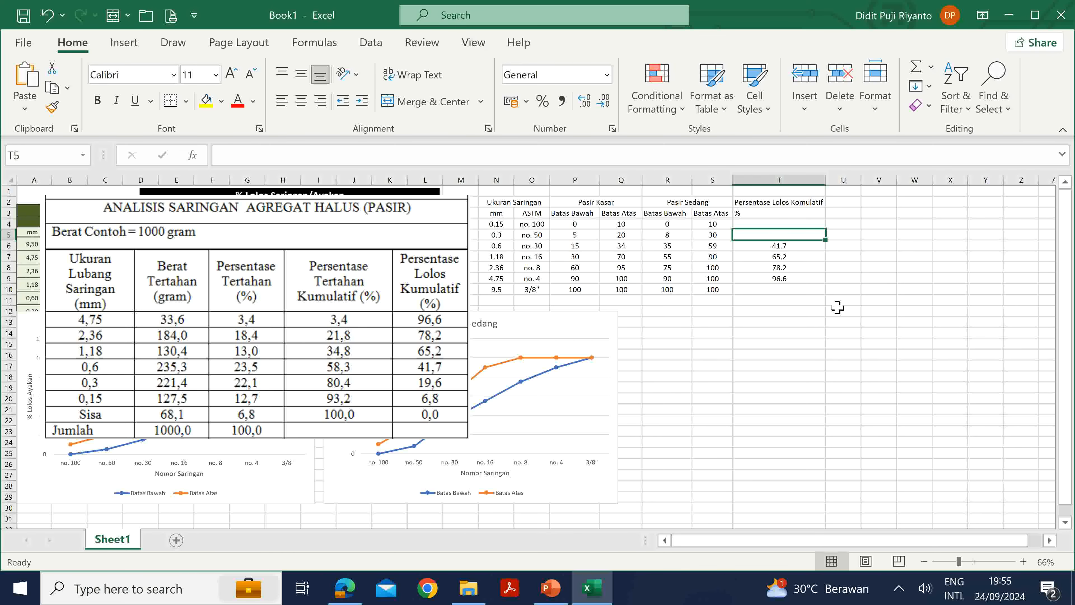
pyautogui.write('19.6')
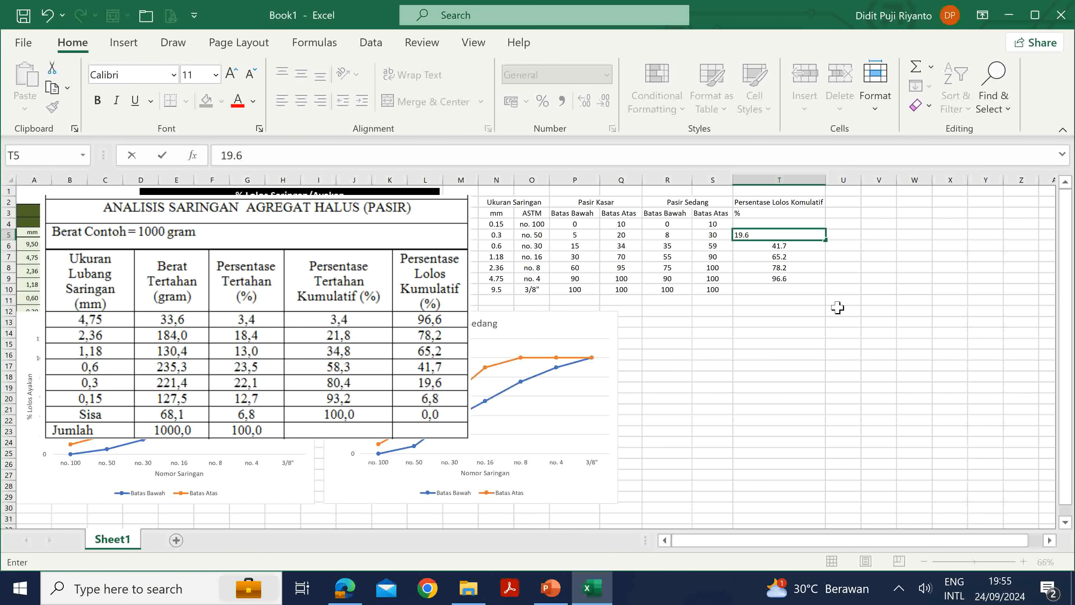
pyautogui.press('Up')
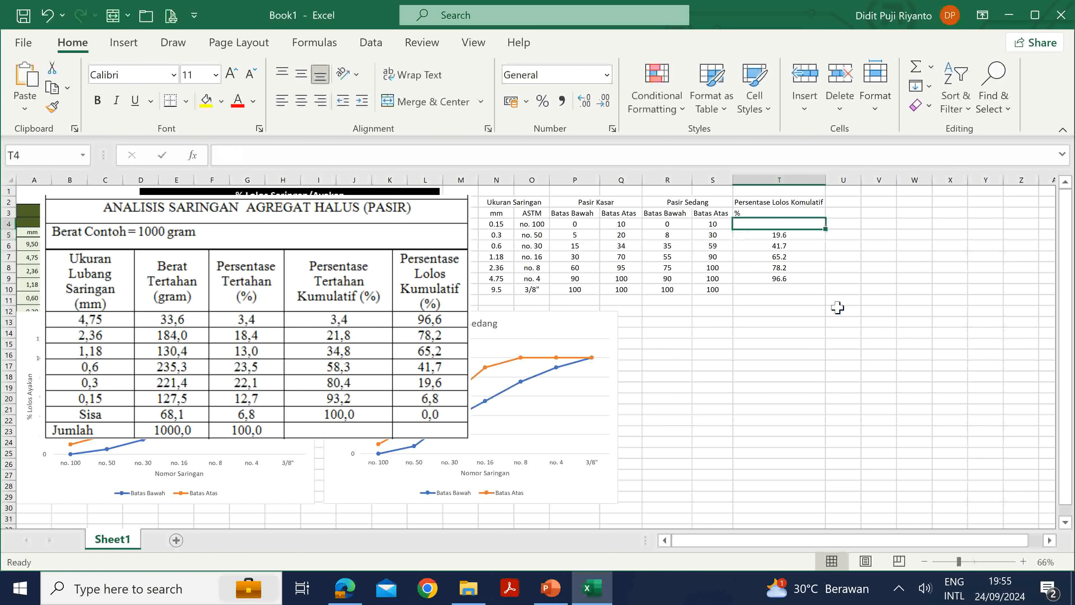
pyautogui.write('6.8')
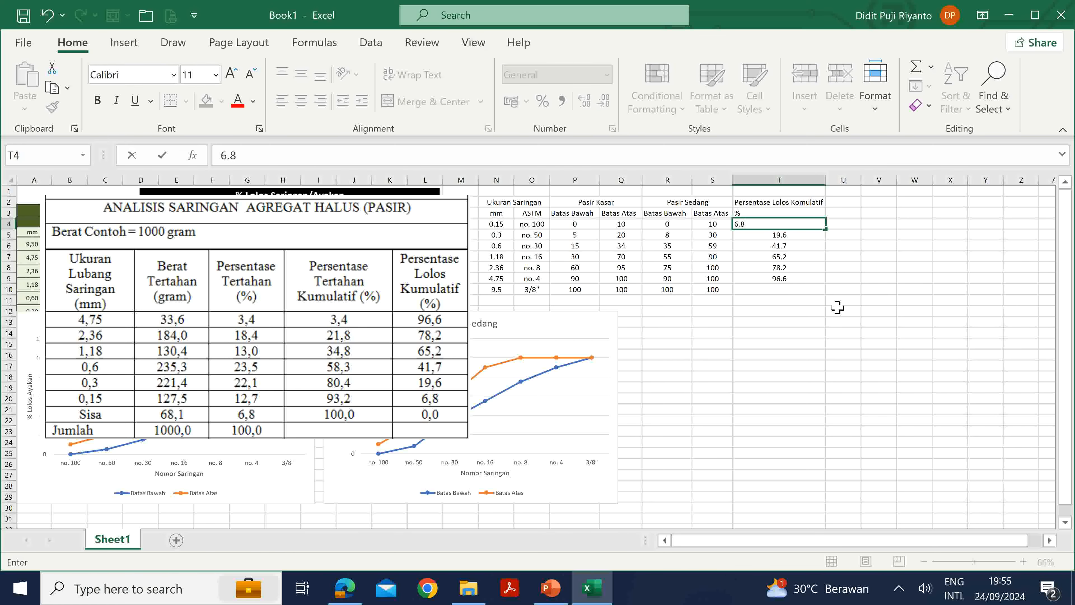
pyautogui.press('Up')
# Enter 100 in T10 as the cumulative passing percentage for the 9.5 mm sieve
pyautogui.press('Down')
pyautogui.press('Down')
pyautogui.press('Down')
pyautogui.press('Down')
pyautogui.press('Down')
pyautogui.press('Down')
pyautogui.press('Down')
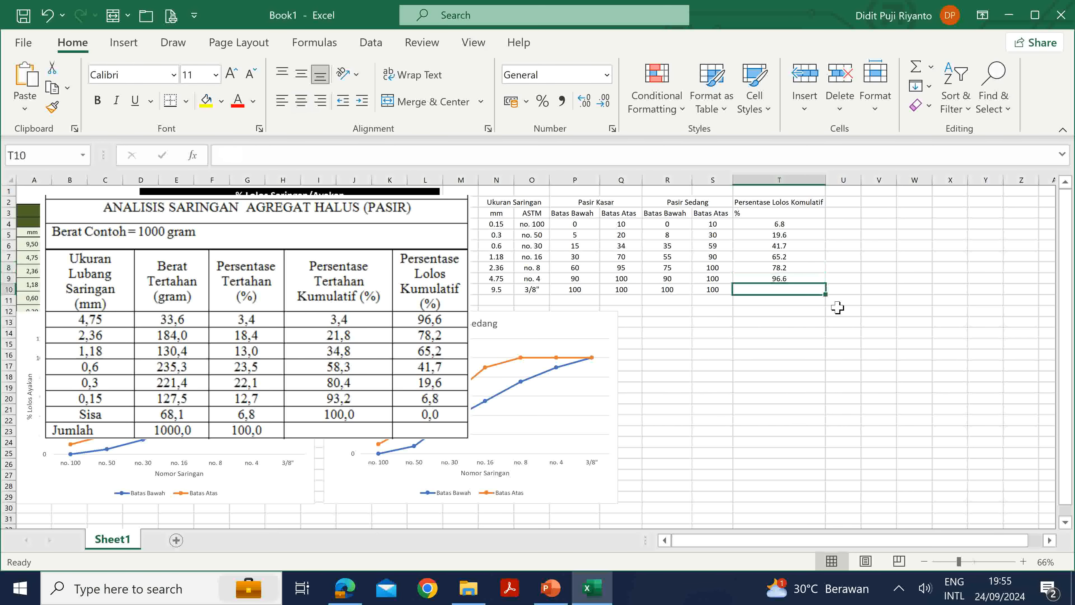
pyautogui.click(495, 290)
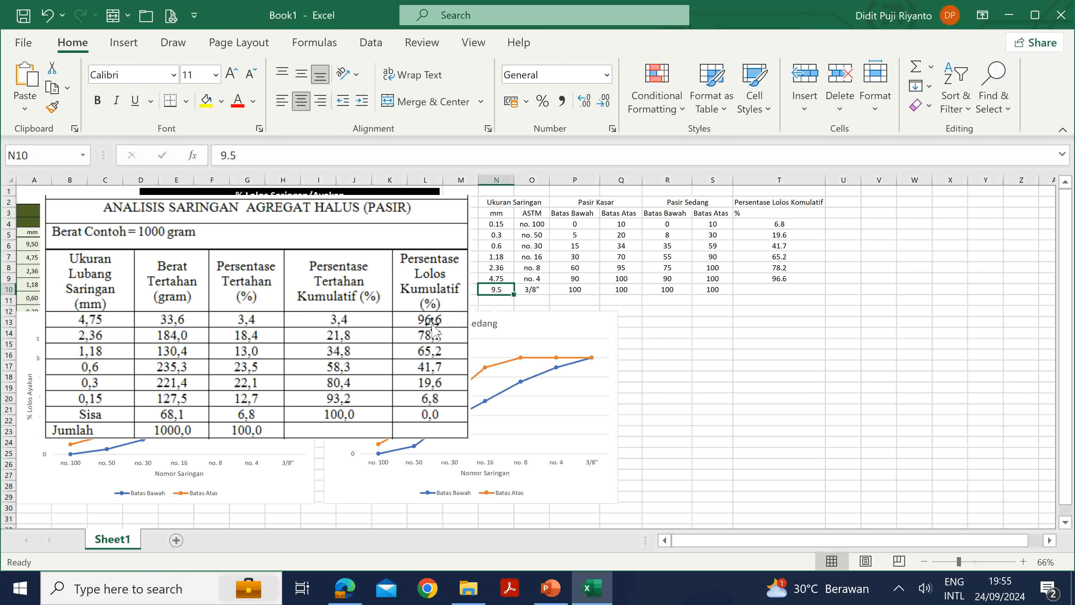
pyautogui.click(799, 289)
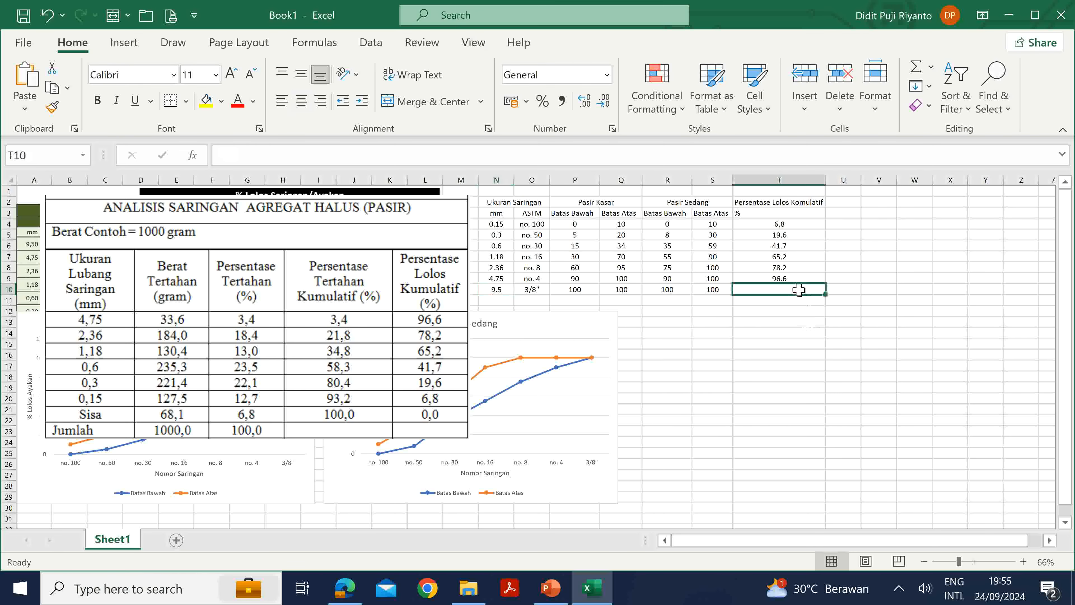
pyautogui.write('100')
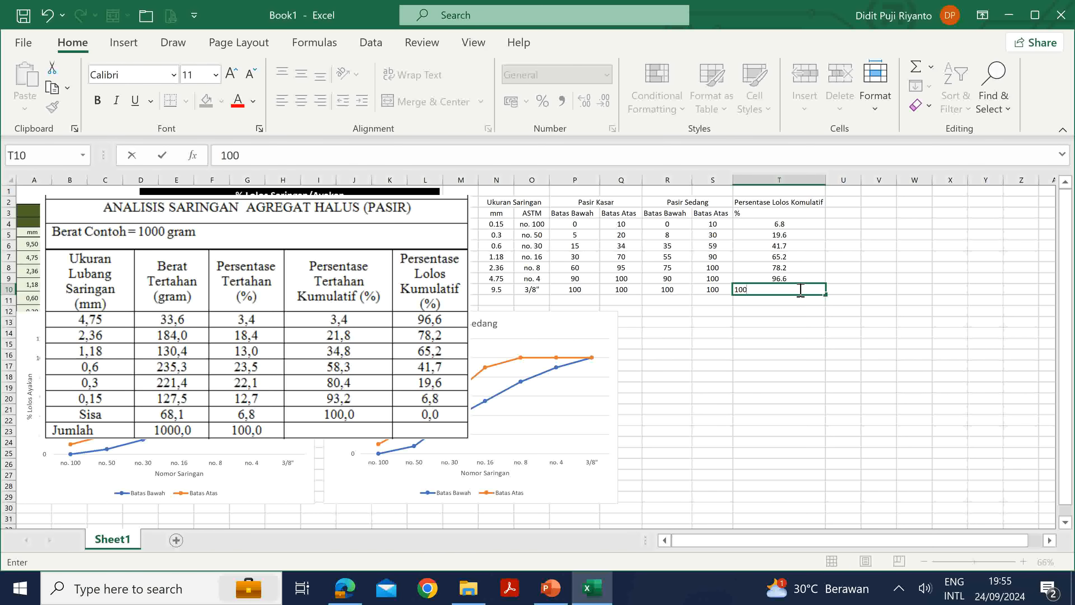
pyautogui.press('Return')
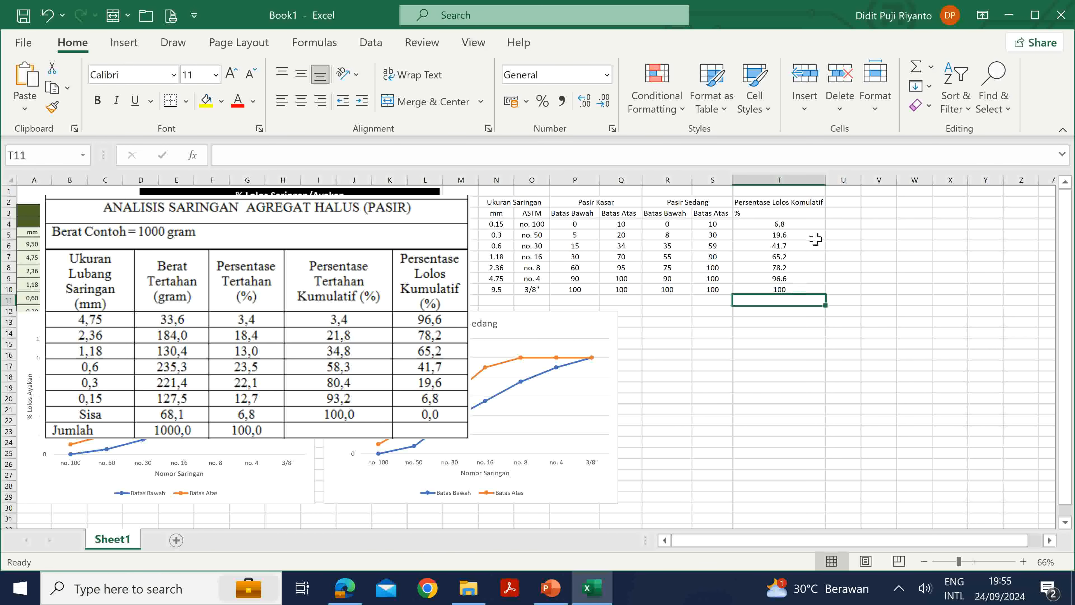
# Center the "Persentase Lolos Komulatif" heading and the % label in T2:T3 horizontally
pyautogui.click(809, 200)
pyautogui.moveTo(809, 200); pyautogui.dragTo(817, 214)
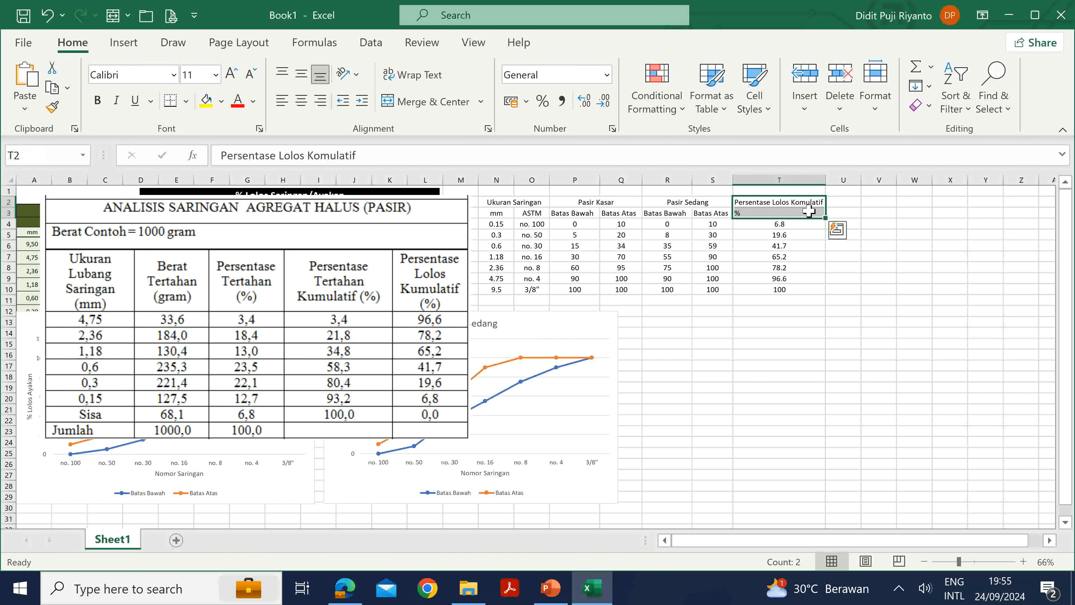
pyautogui.click(438, 101)
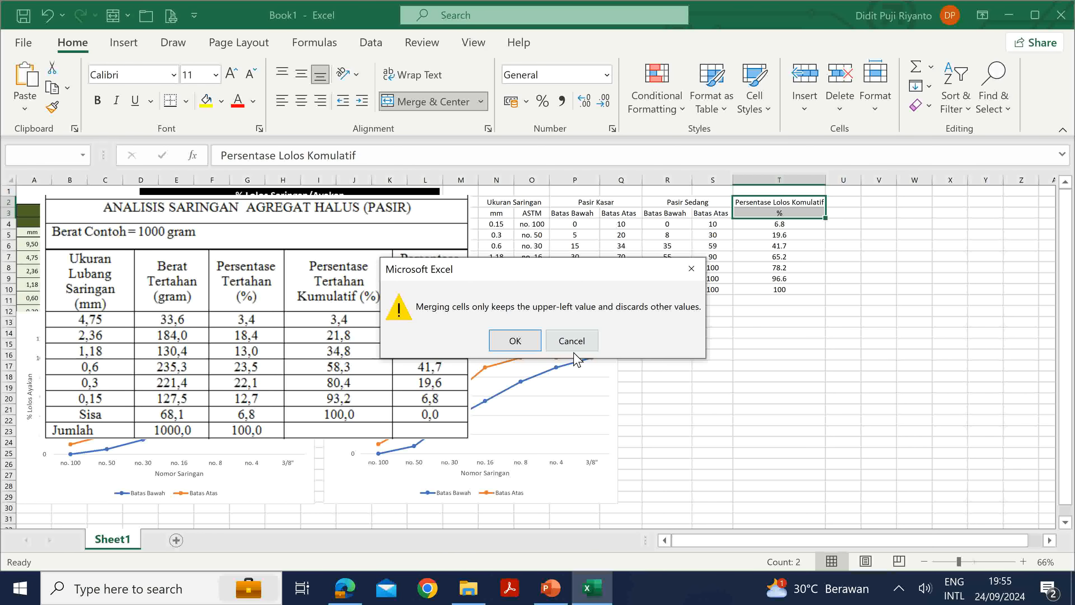
pyautogui.click(575, 343)
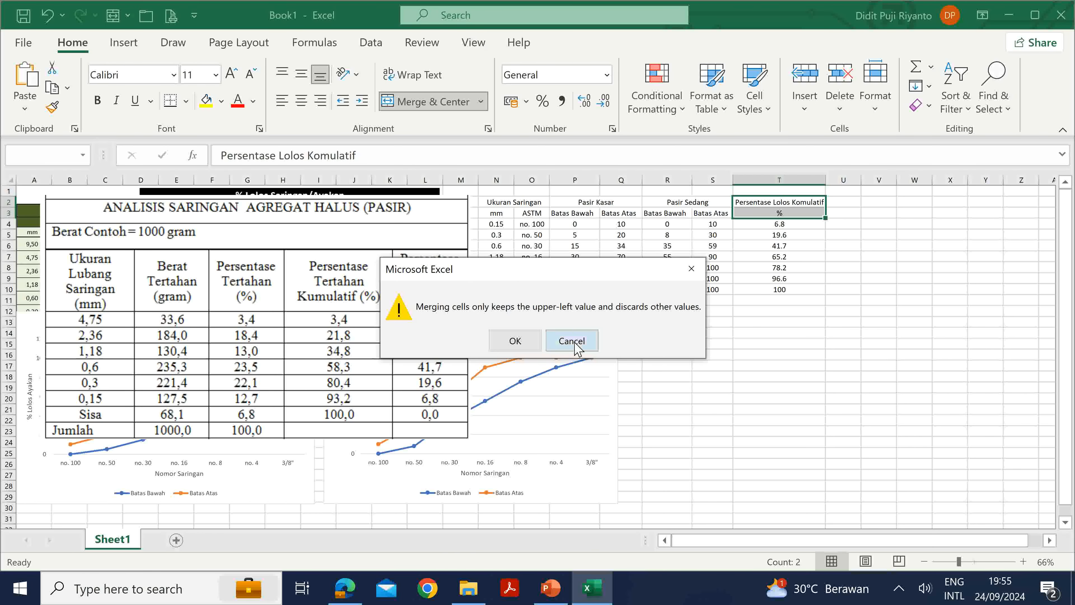
pyautogui.click(301, 100)
pyautogui.click(829, 347)
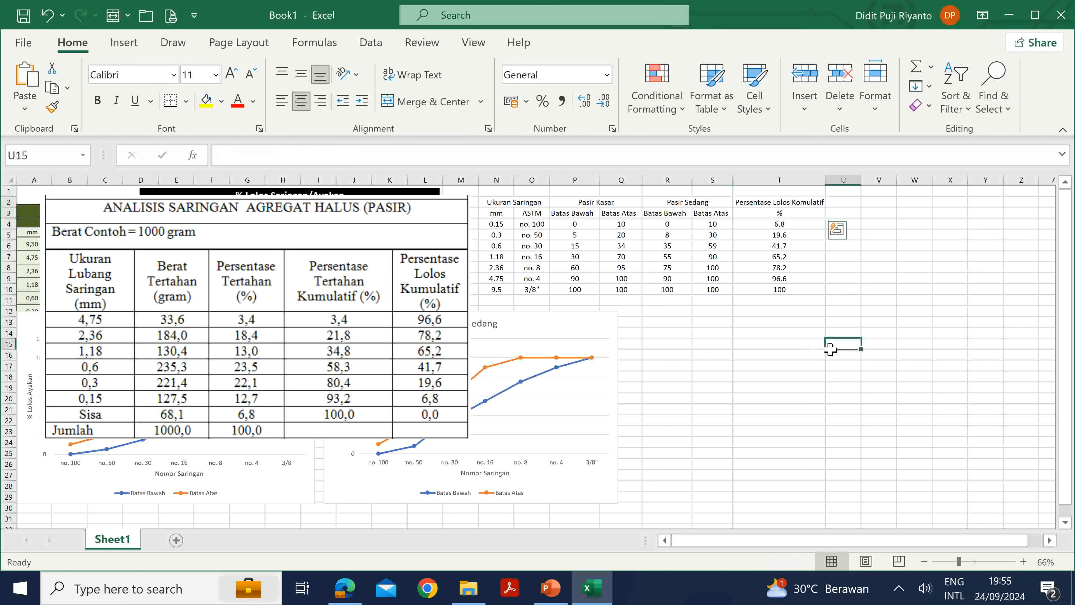
# Remove the sieve analysis picture that covers the gradation table and charts
pyautogui.click(388, 261)
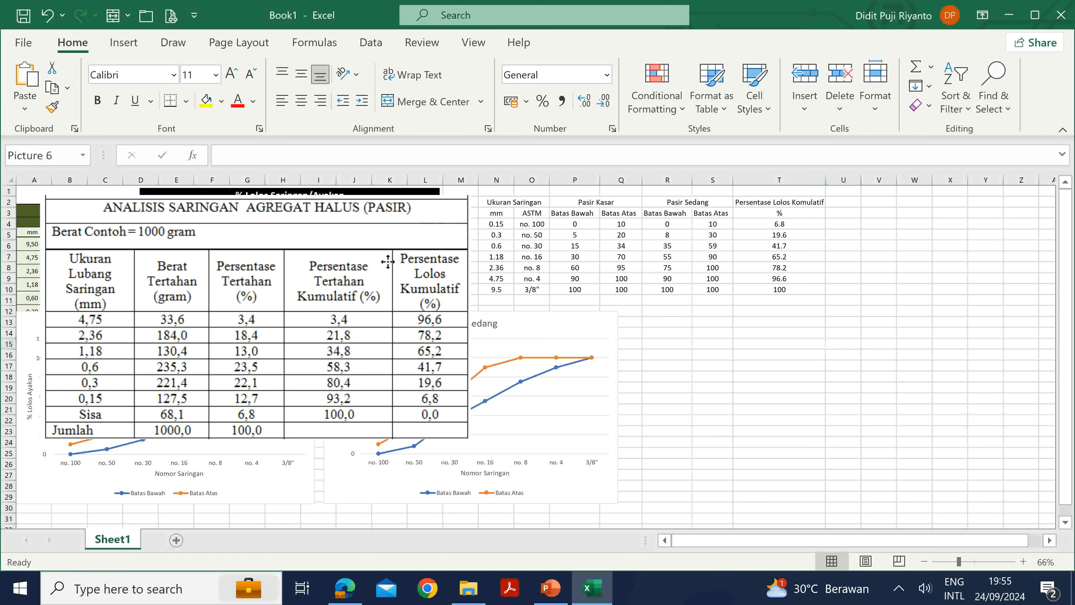
pyautogui.moveTo(388, 261); pyautogui.dragTo(1048, 439)
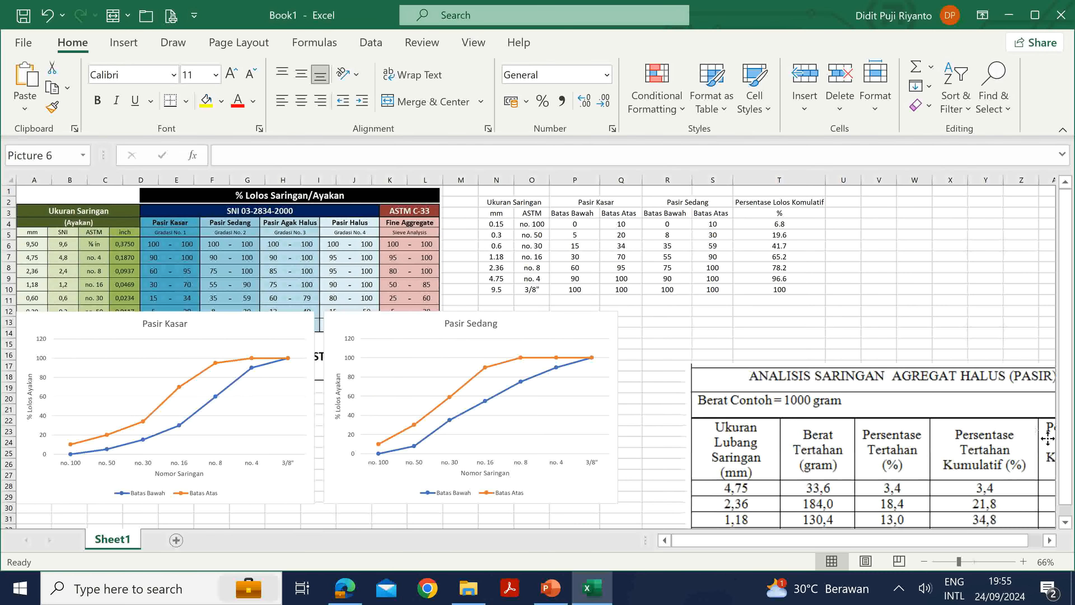
pyautogui.hotkey('ctrl', 'z')
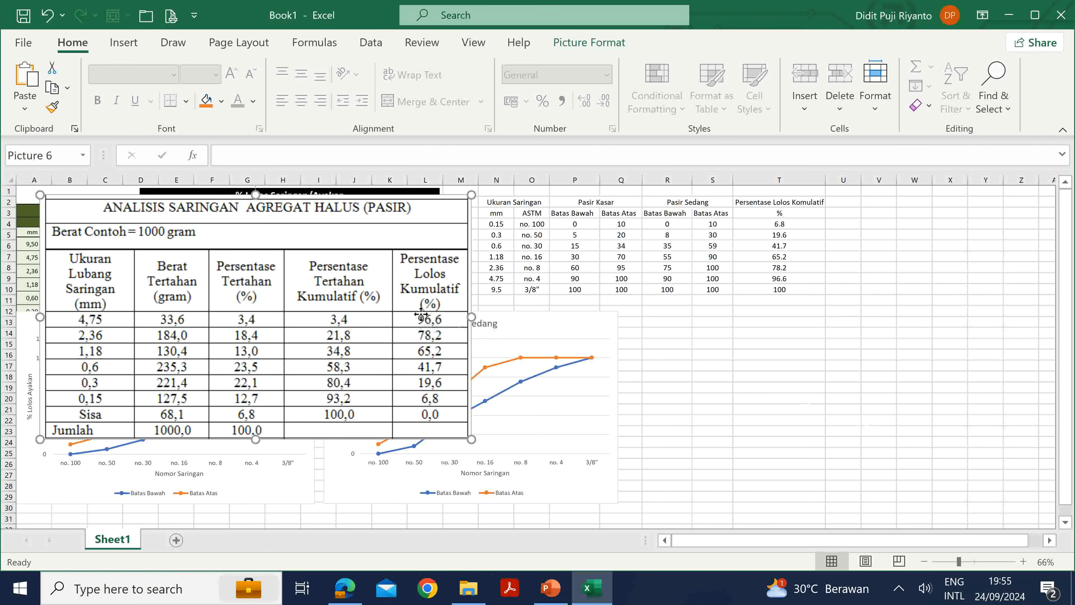
pyautogui.hotkey('ctrl', 'z')
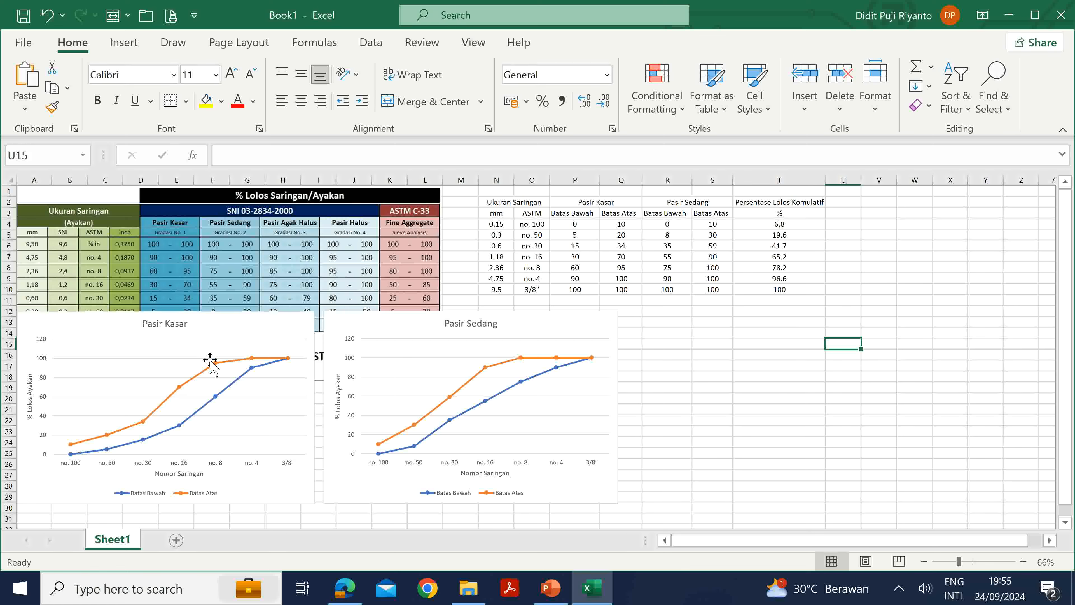
# Move the Pasir Sedang chart below the data table and the Pasir Kasar chart up beside the table
pyautogui.moveTo(408, 329); pyautogui.dragTo(653, 334)
pyautogui.click(284, 320)
pyautogui.moveTo(283, 319)
pyautogui.mouseDown()
pyautogui.moveTo(439, 300)
pyautogui.moveTo(455, 232)
pyautogui.mouseUp()
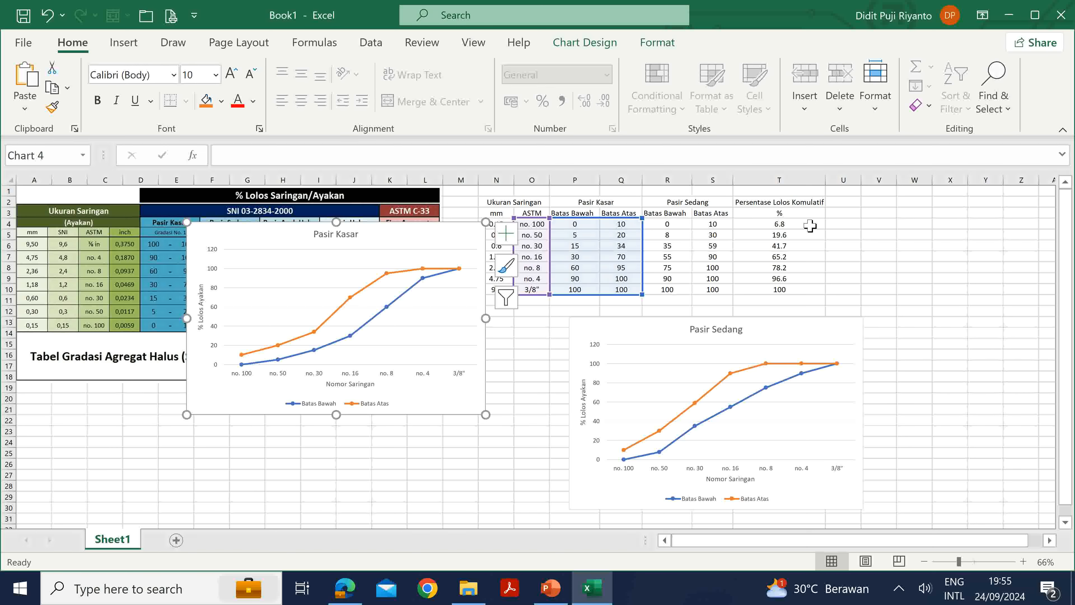
pyautogui.moveTo(810, 226); pyautogui.dragTo(804, 289)
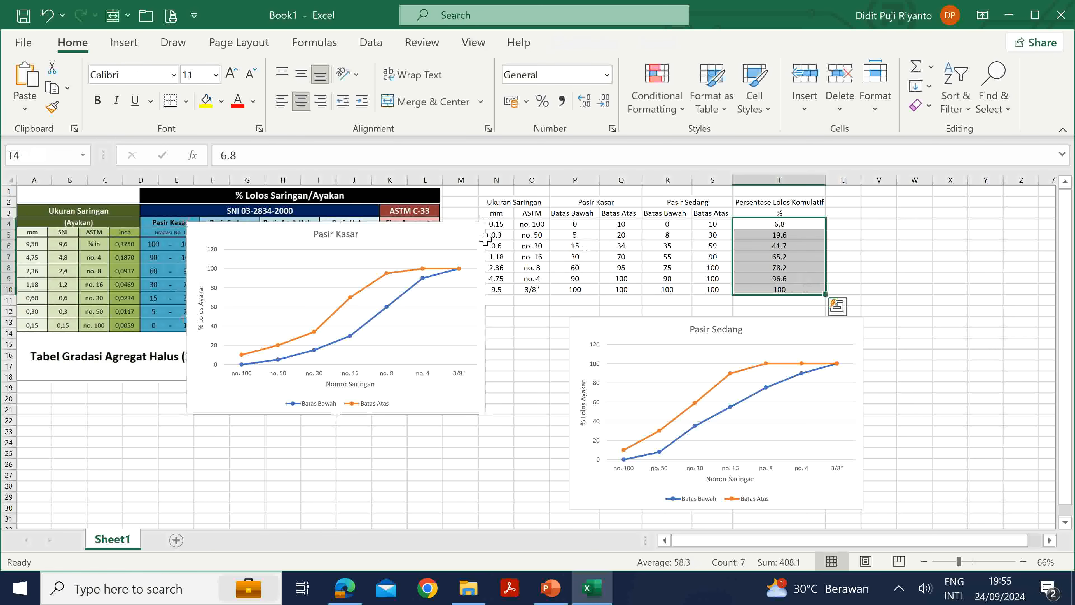
pyautogui.click(415, 234)
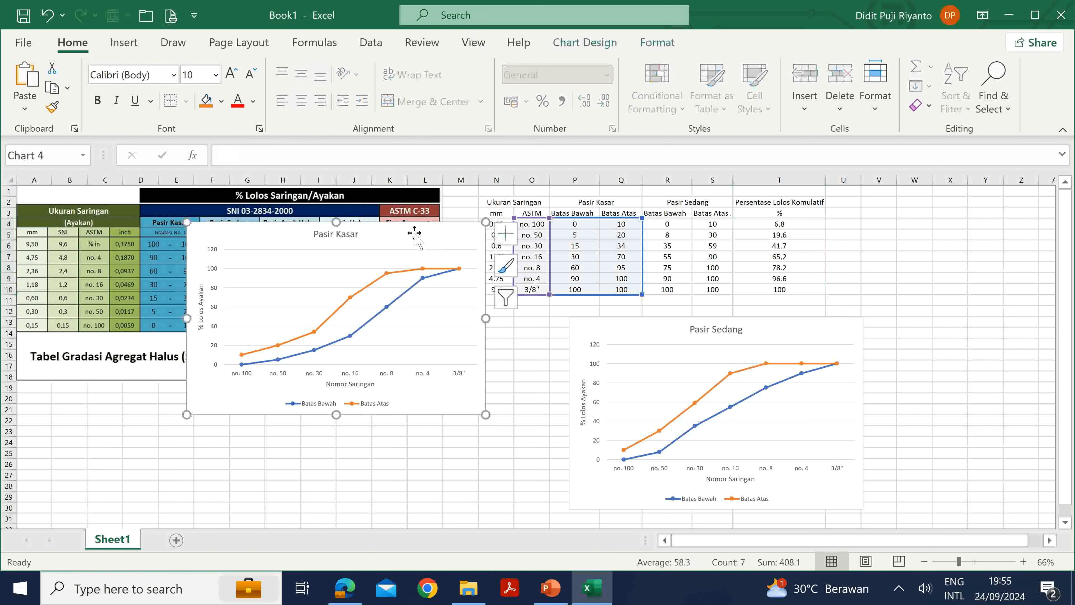
pyautogui.click(650, 330)
pyautogui.click(398, 236)
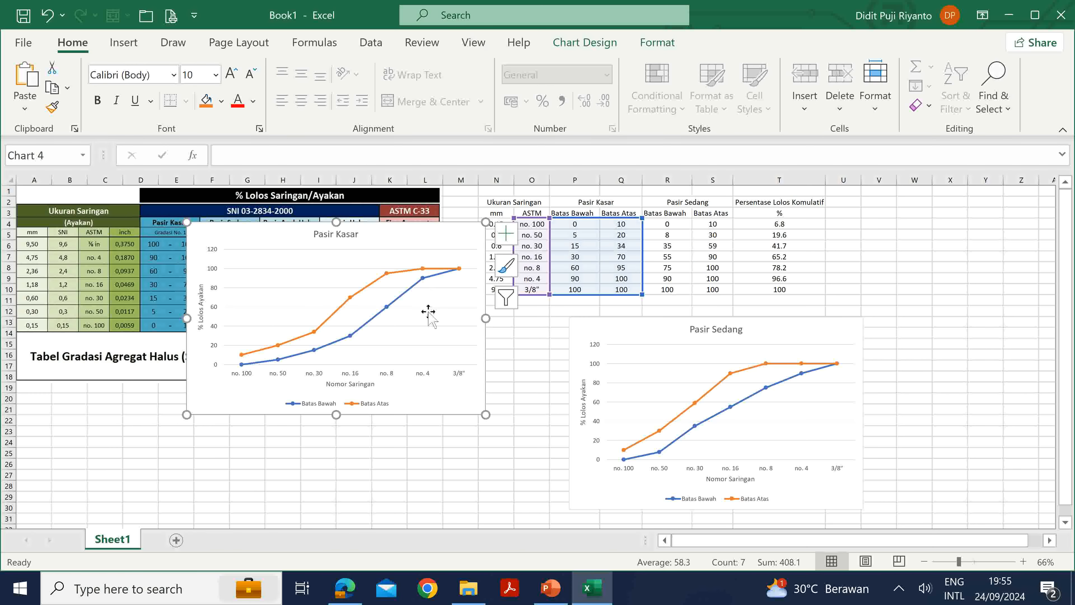
# Add a new data series named "Komulatif Lolos" to the Pasir Kasar chart
pyautogui.click(415, 309)
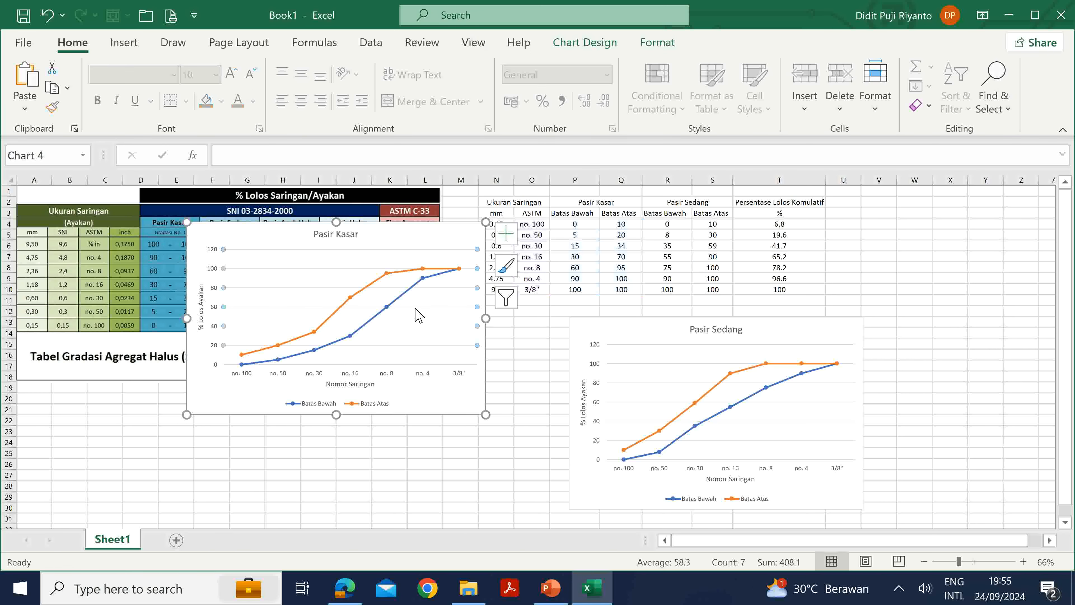
pyautogui.click(417, 315)
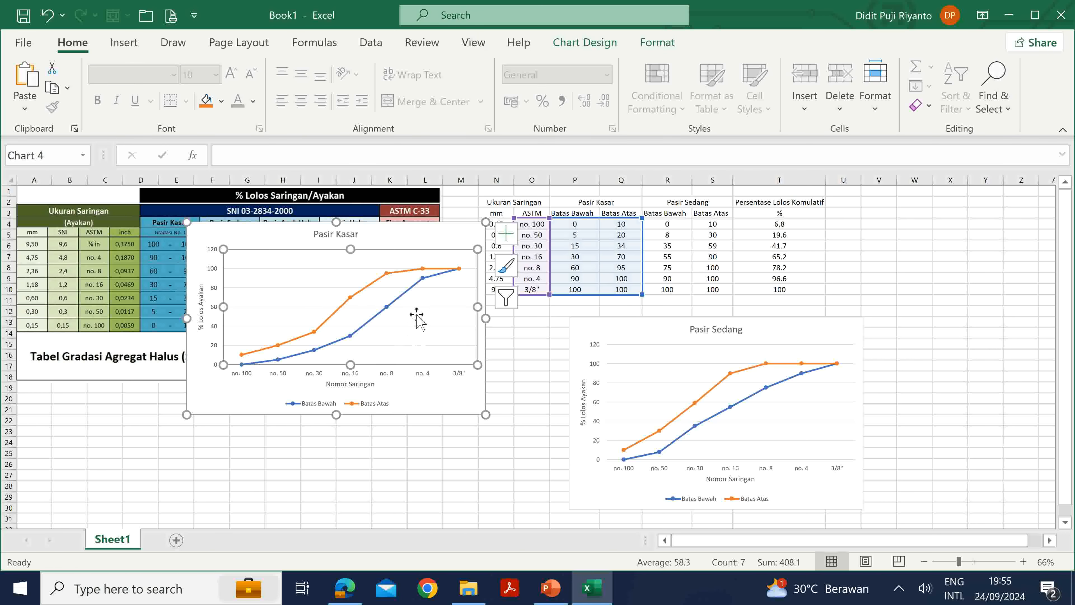
pyautogui.rightClick(416, 314)
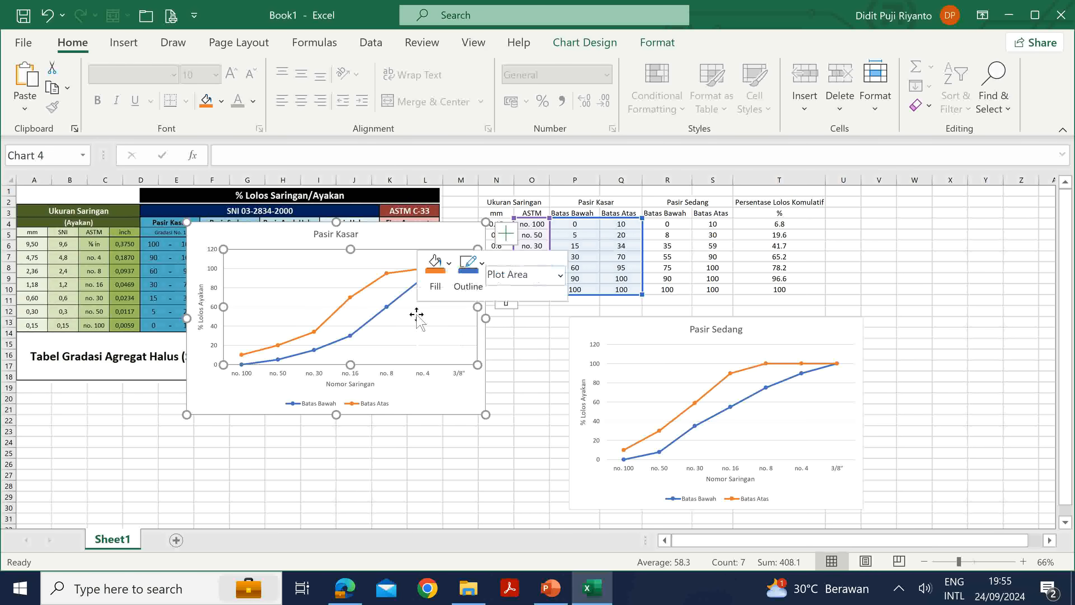
pyautogui.click(496, 429)
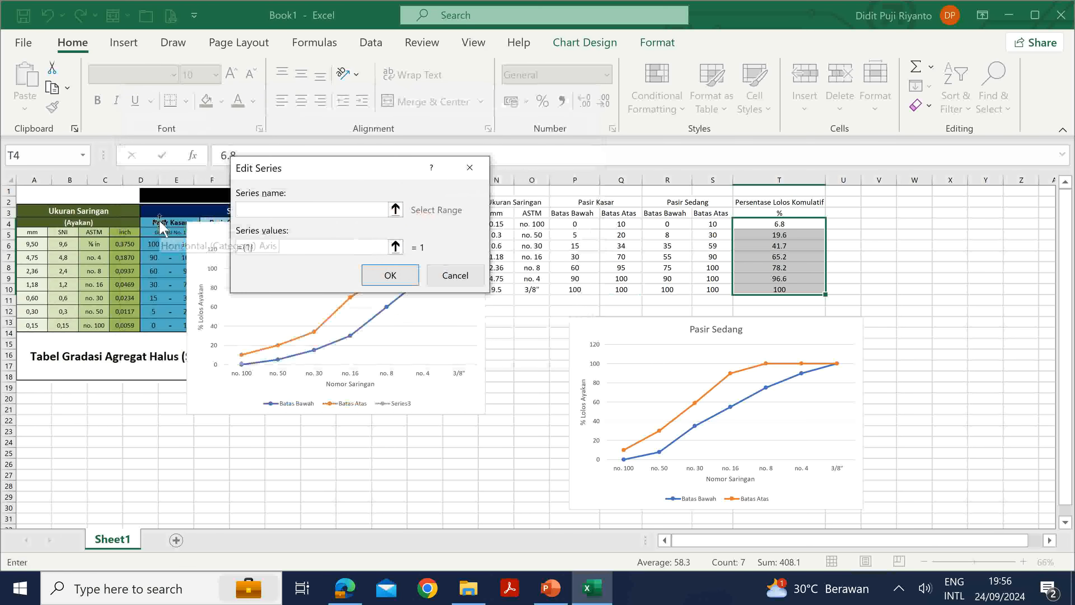
pyautogui.moveTo(333, 171); pyautogui.dragTo(322, 187)
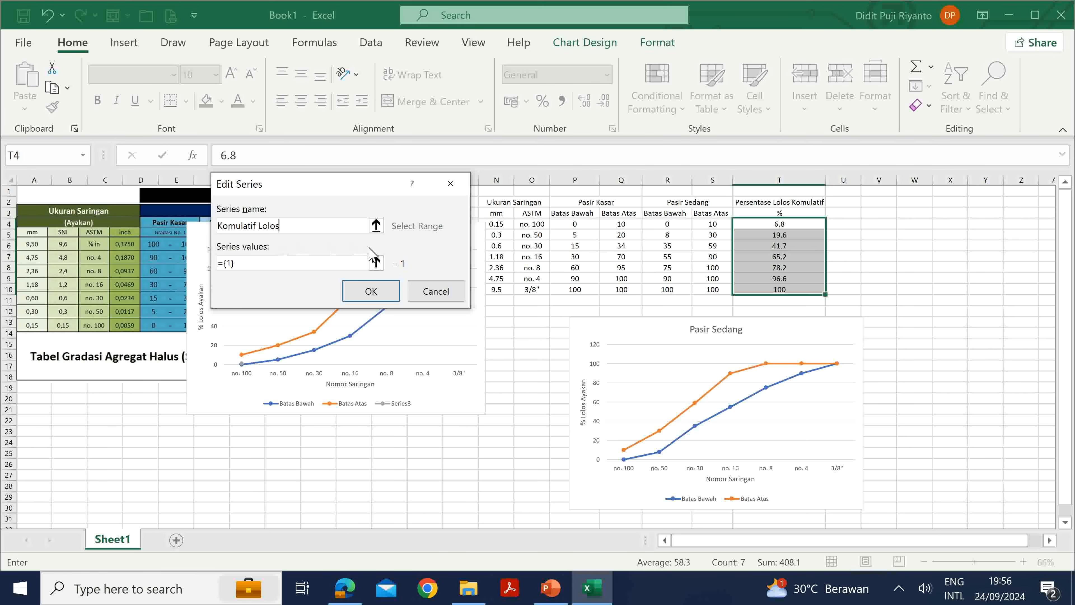
# Set the Komulatif Lolos series values to T4:T10 and apply the Pasir Kasar chart's data source changes
pyautogui.click(376, 263)
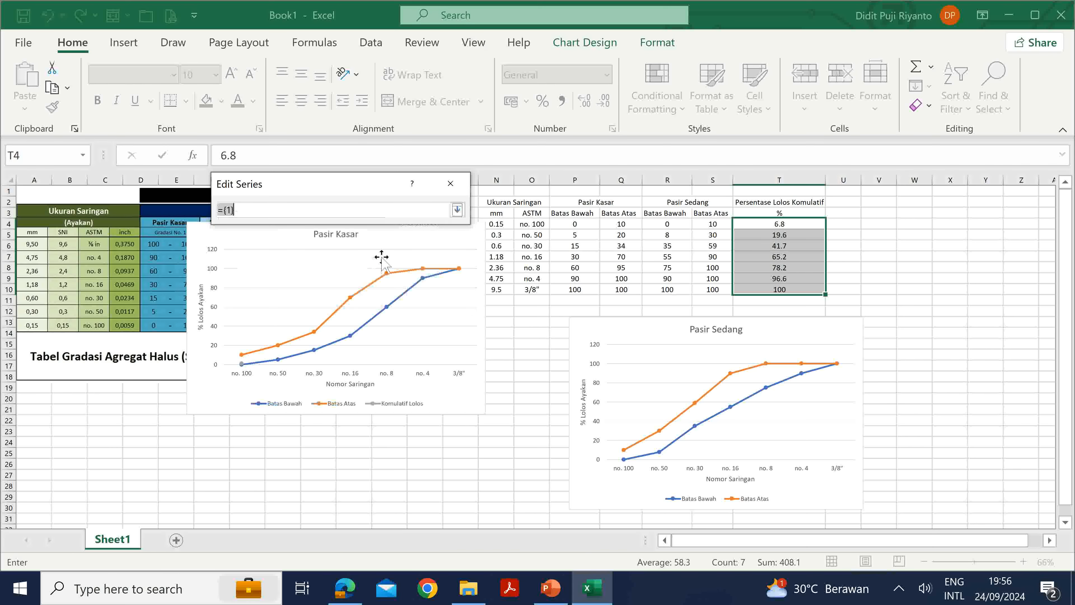
pyautogui.moveTo(761, 224); pyautogui.dragTo(761, 284)
pyautogui.moveTo(762, 288); pyautogui.dragTo(763, 289)
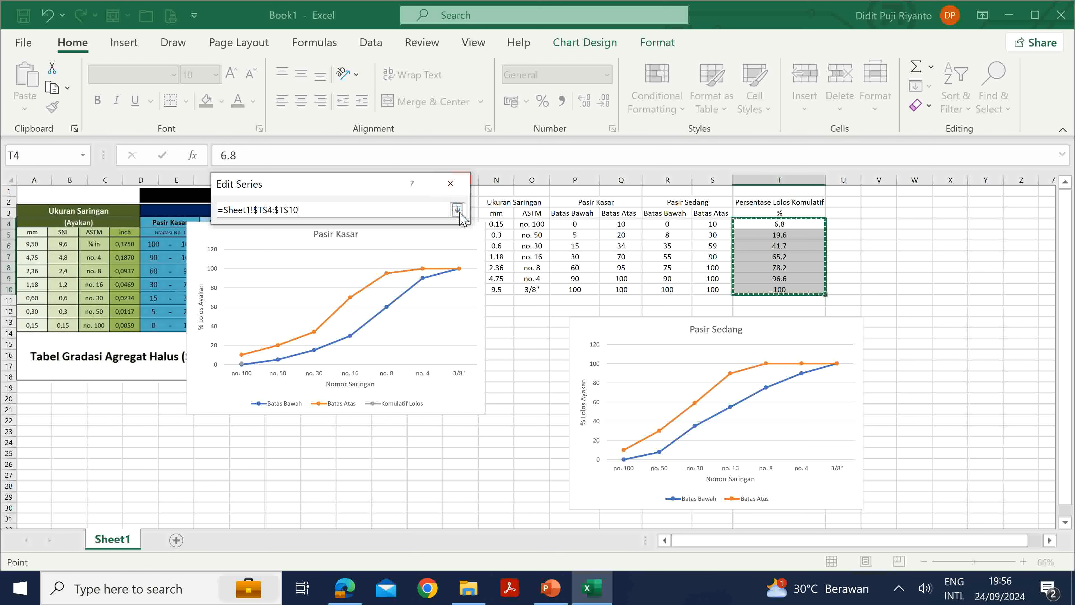
pyautogui.click(457, 210)
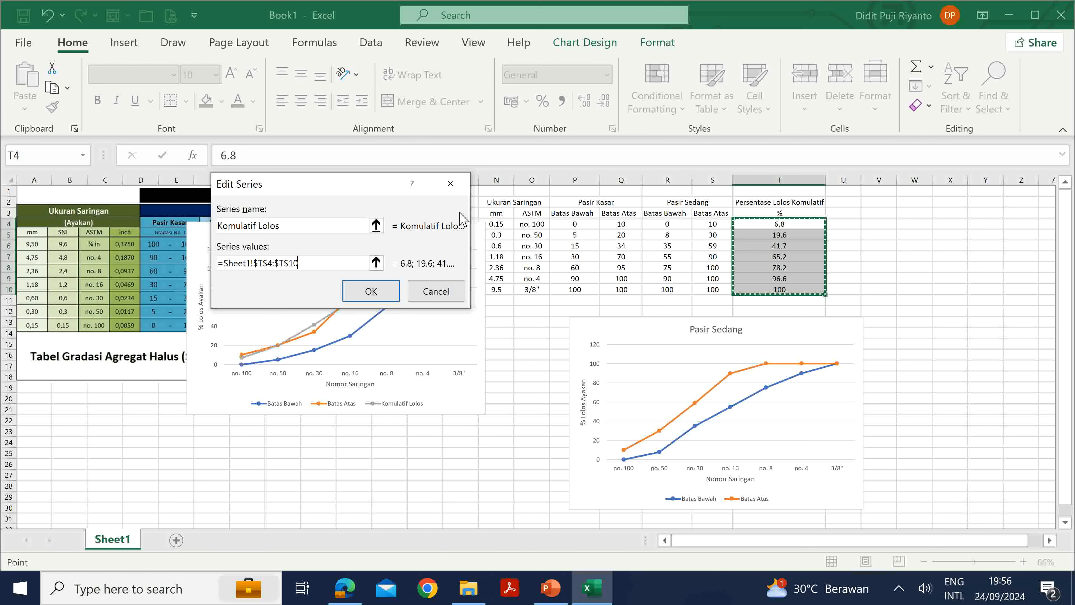
pyautogui.click(388, 297)
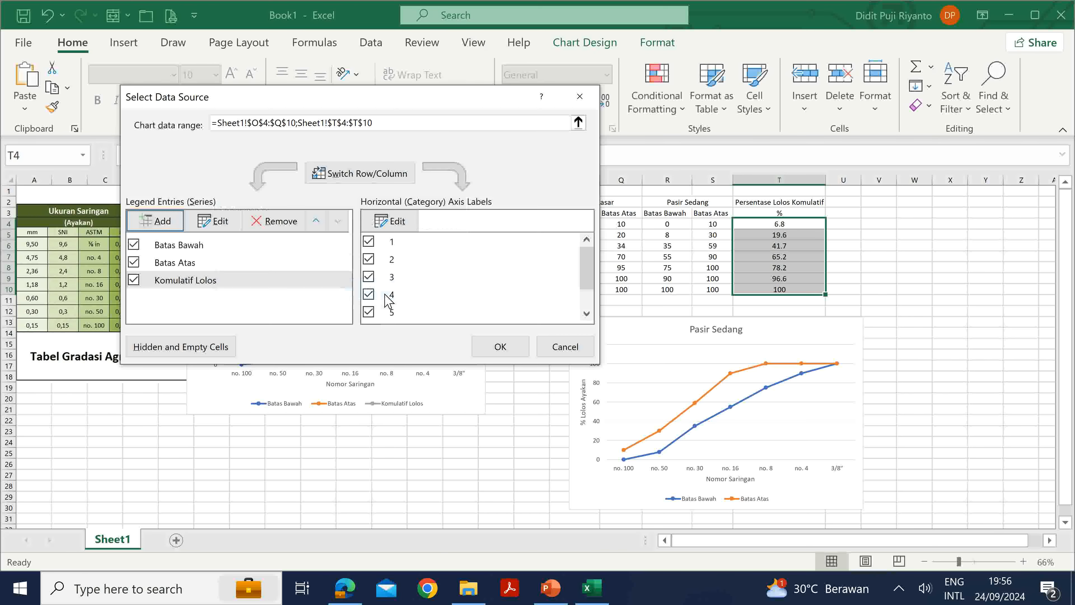
pyautogui.click(498, 347)
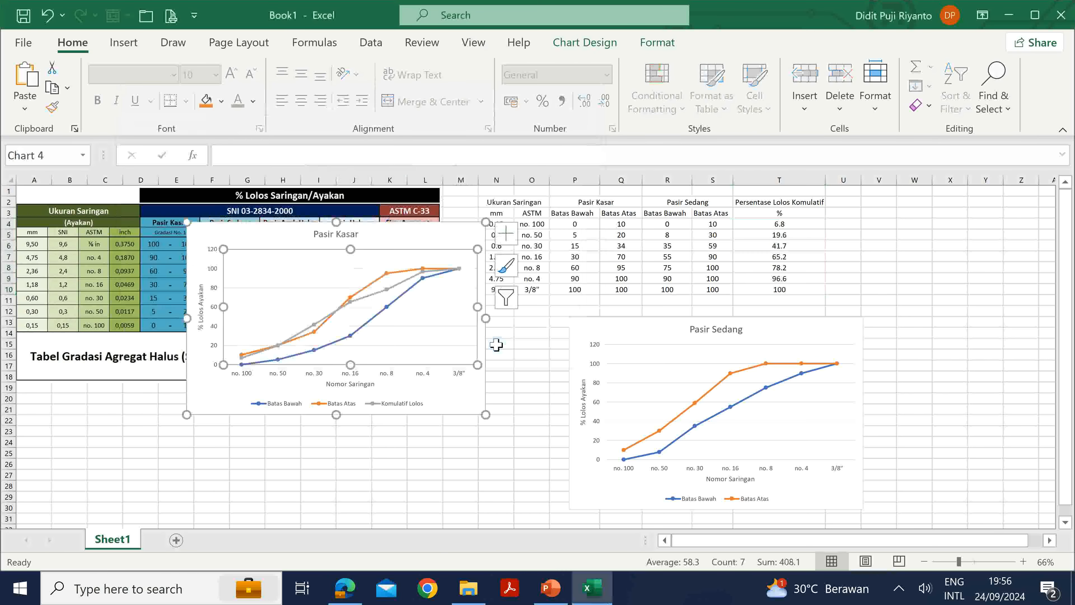
# Enlarge the Pasir Kasar chart and shift both charts toward column A so they sit apart below the data table
pyautogui.click(379, 297)
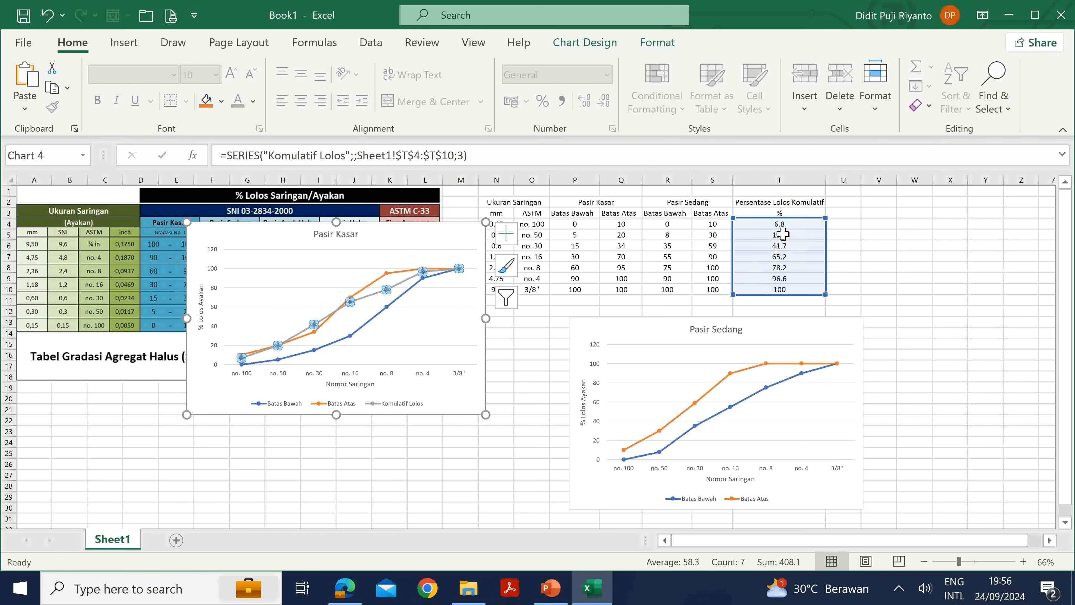
pyautogui.click(398, 316)
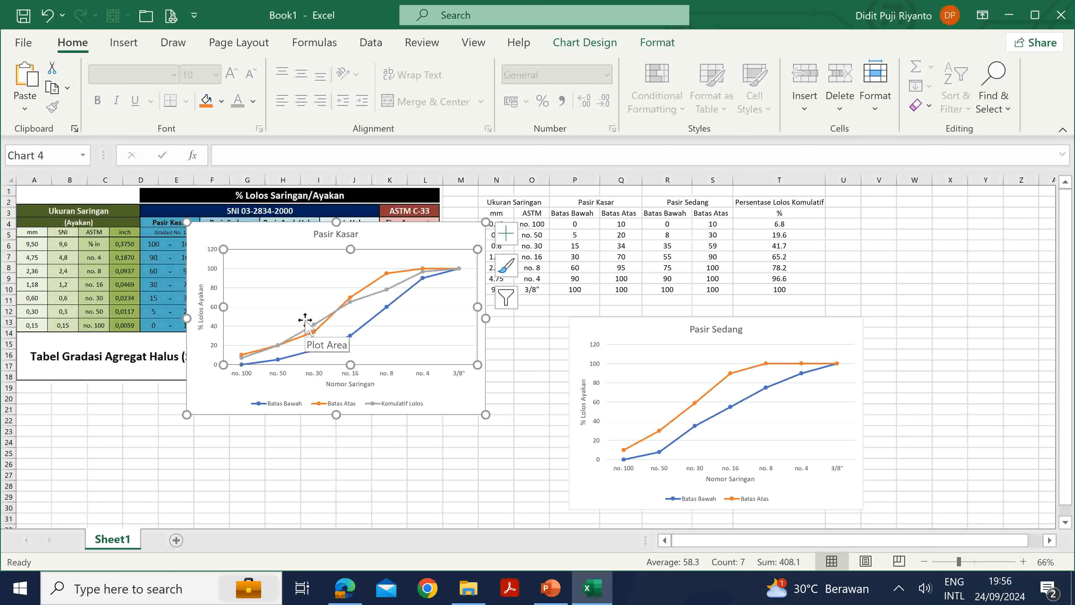
pyautogui.click(314, 325)
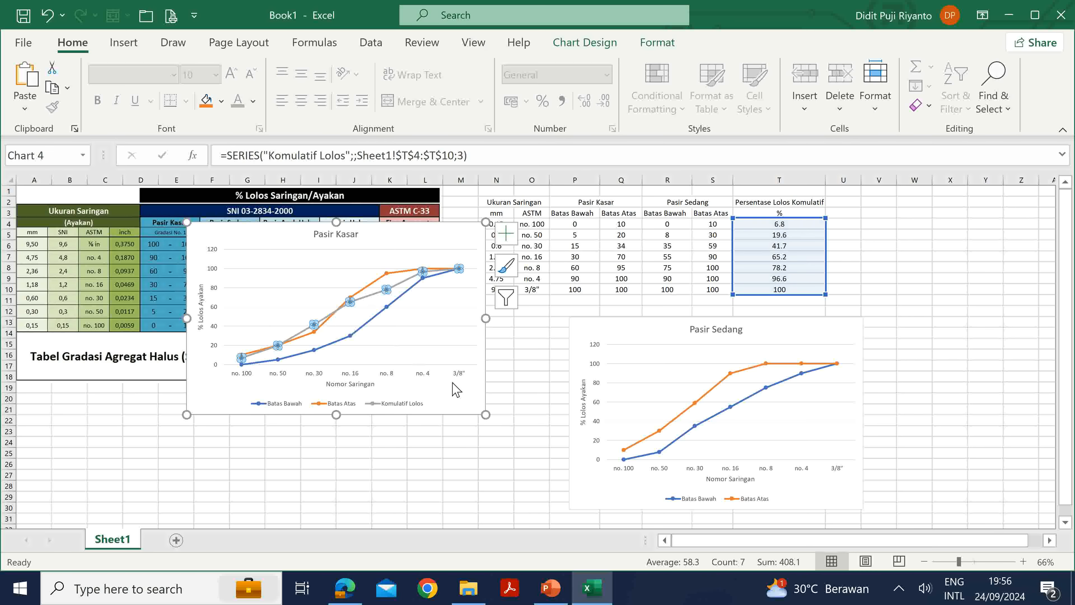
pyautogui.moveTo(186, 418); pyautogui.dragTo(124, 476)
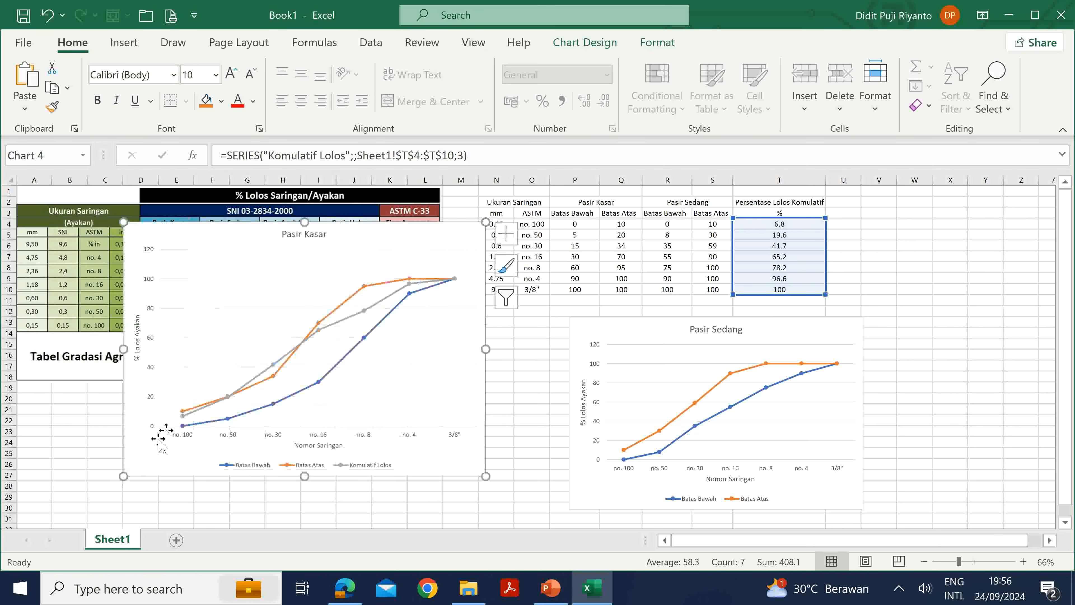
pyautogui.click(272, 365)
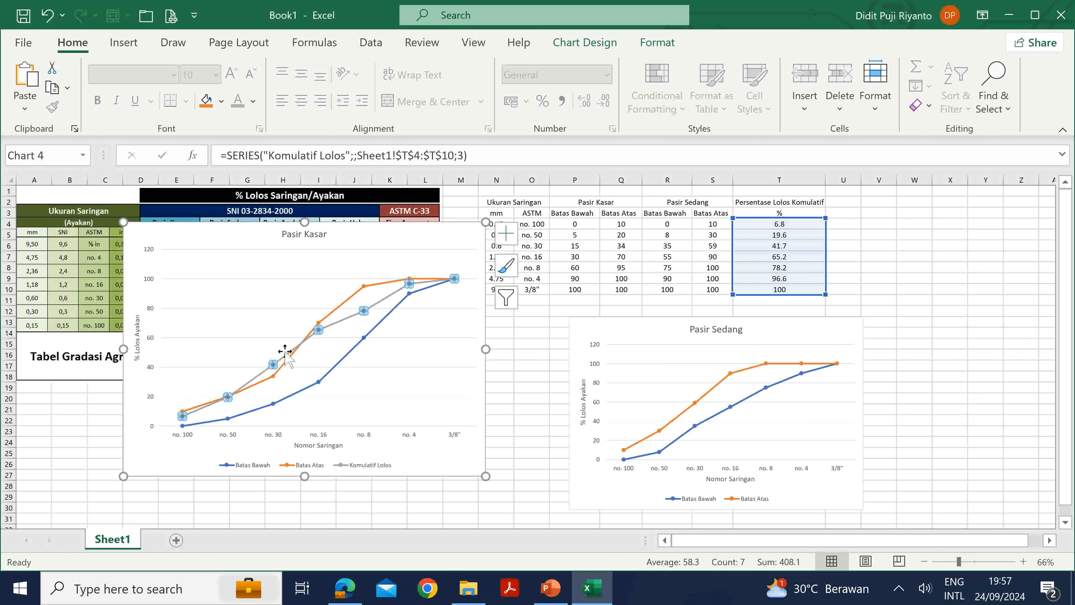
pyautogui.moveTo(435, 237); pyautogui.dragTo(352, 227)
pyautogui.moveTo(619, 332); pyautogui.dragTo(508, 331)
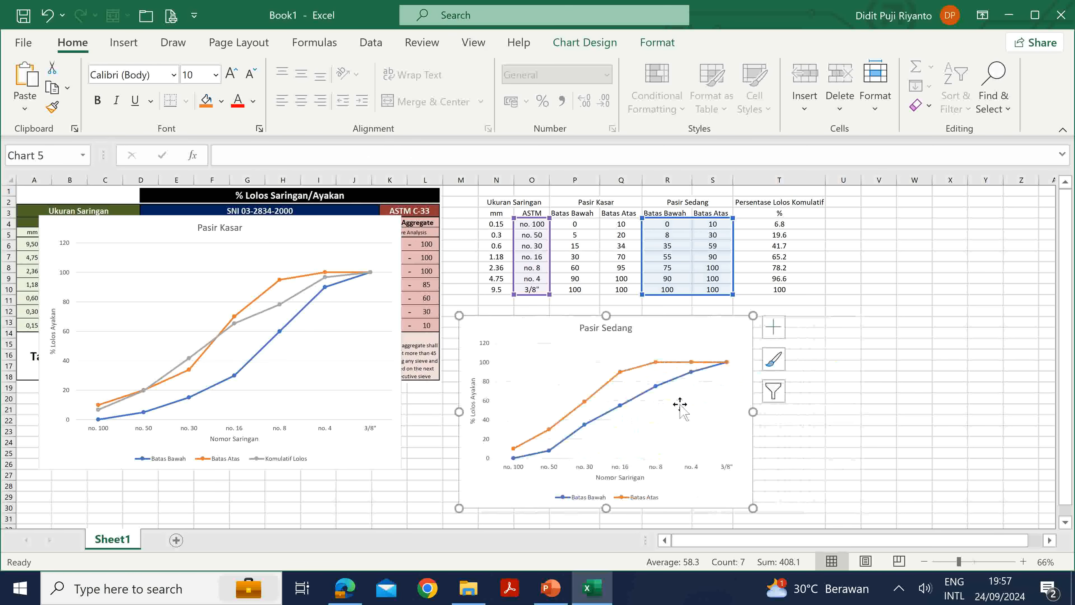
# Add a new data series named "Komulatif Lolos" to the Pasir Sedang chart
pyautogui.click(701, 413)
pyautogui.rightClick(700, 413)
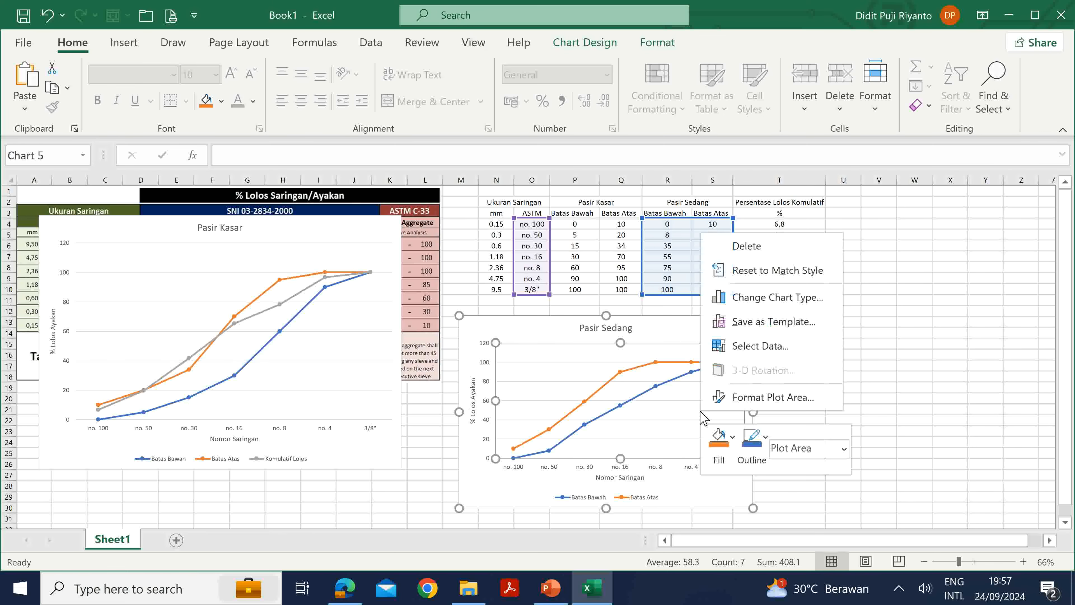
pyautogui.click(788, 347)
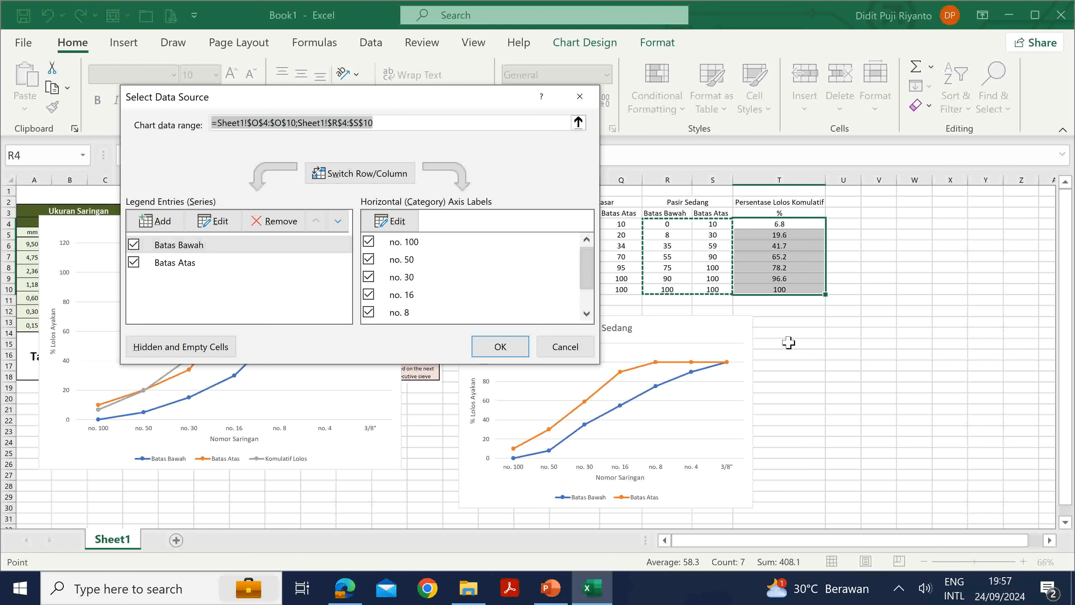
pyautogui.click(158, 224)
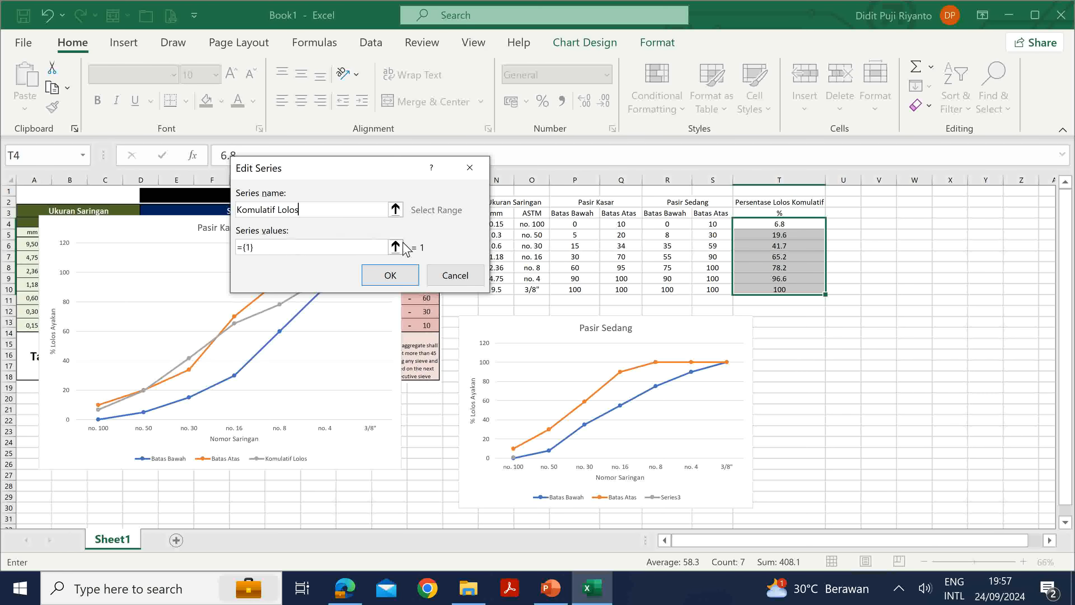
# Set the Komulatif Lolos series values to T4:T10 and apply the Pasir Sedang chart's data source changes
pyautogui.click(395, 247)
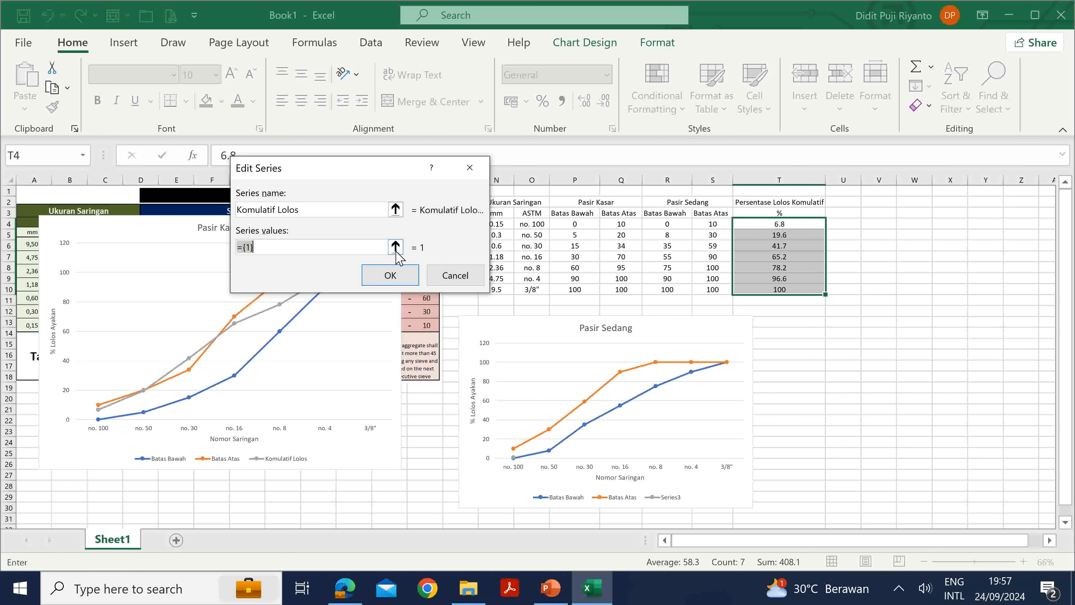
pyautogui.moveTo(800, 226); pyautogui.dragTo(776, 283)
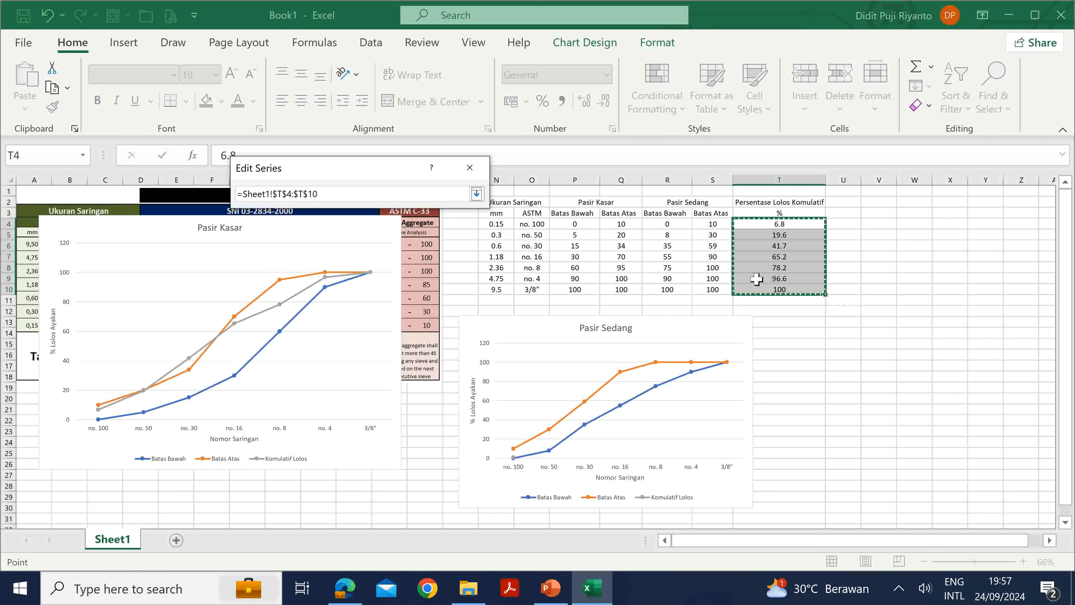
pyautogui.click(476, 193)
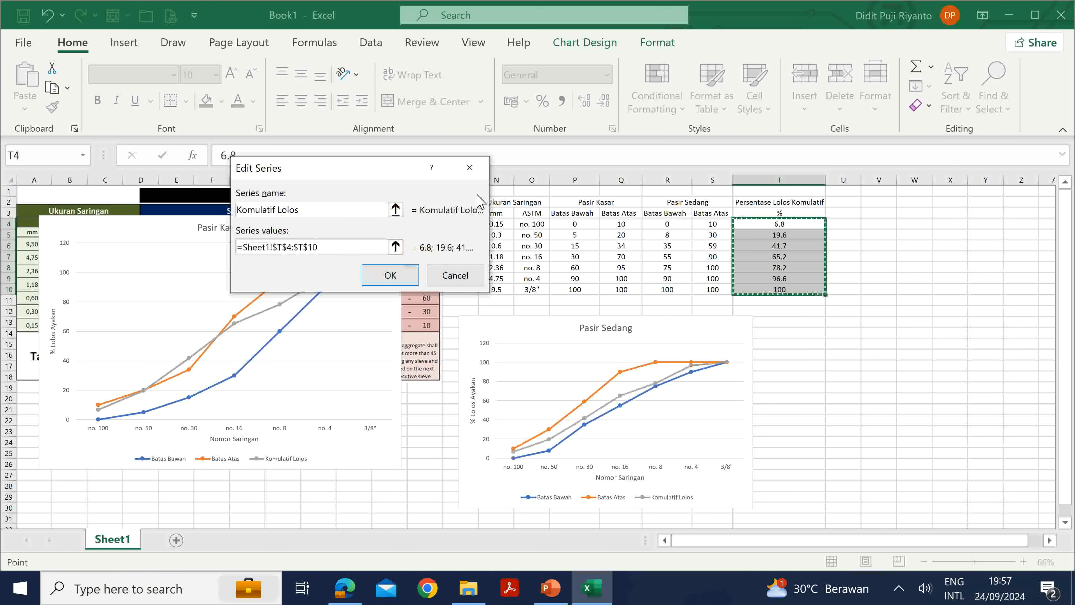
pyautogui.click(390, 275)
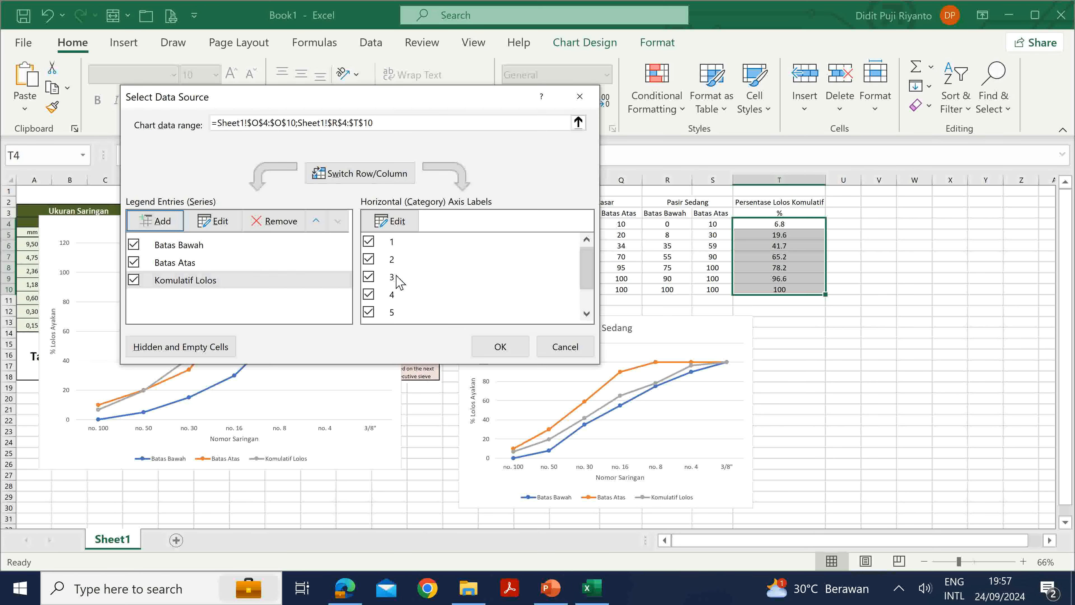
pyautogui.click(499, 347)
# Move the Pasir Sedang chart directly beside the Pasir Kasar chart and enlarge it to match that chart's height
pyautogui.moveTo(681, 347); pyautogui.dragTo(625, 229)
pyautogui.moveTo(695, 407); pyautogui.dragTo(737, 469)
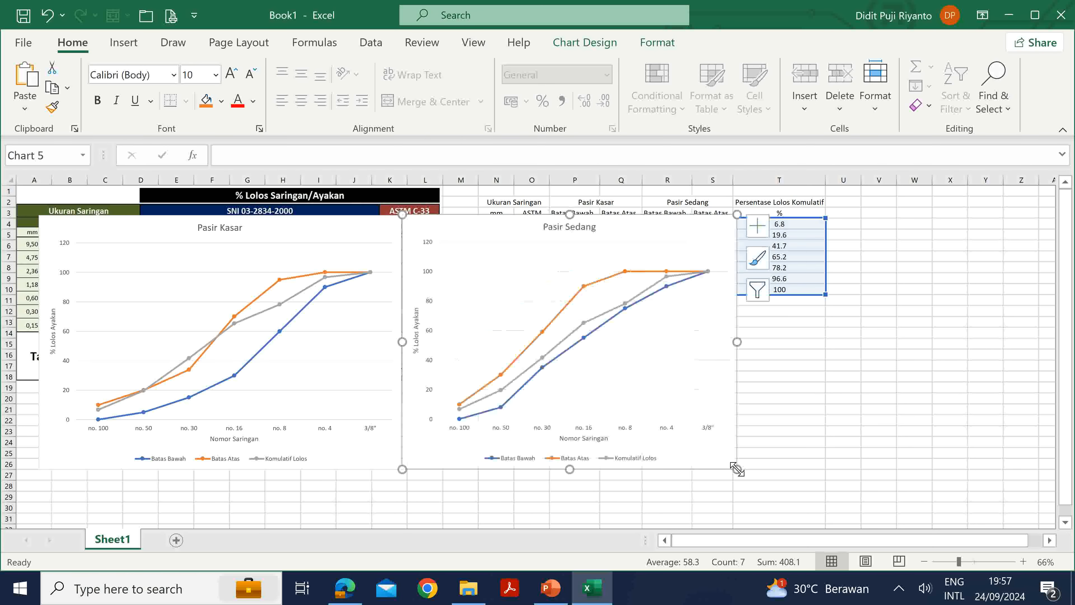
# Compare the Komulatif Lolos curve with the Batas Bawah and Batas Atas limits in the Pasir Kasar and Pasir Sedang charts
pyautogui.click(297, 231)
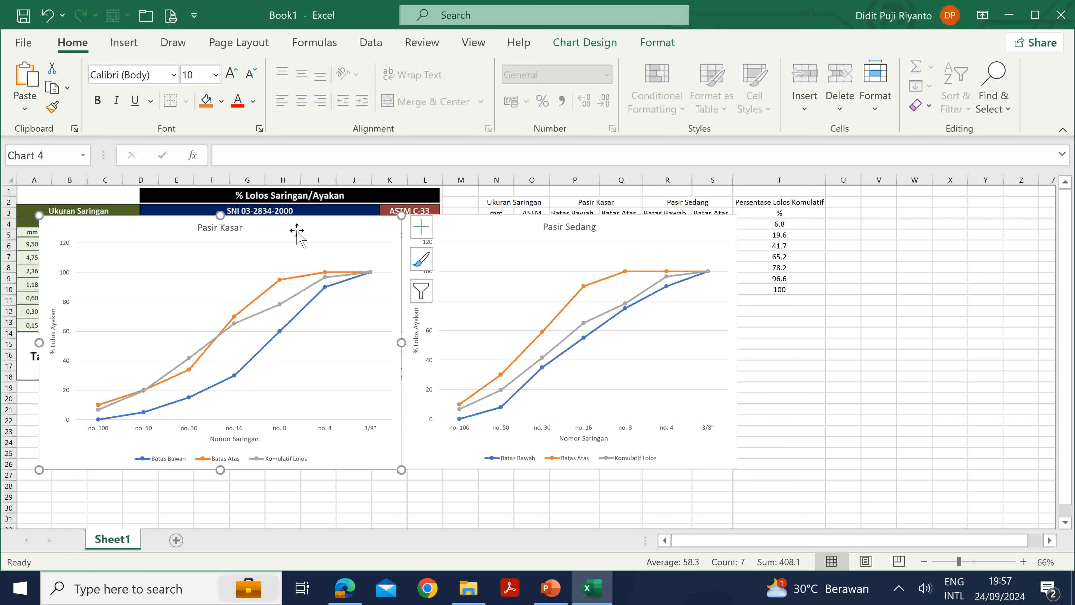
pyautogui.click(189, 359)
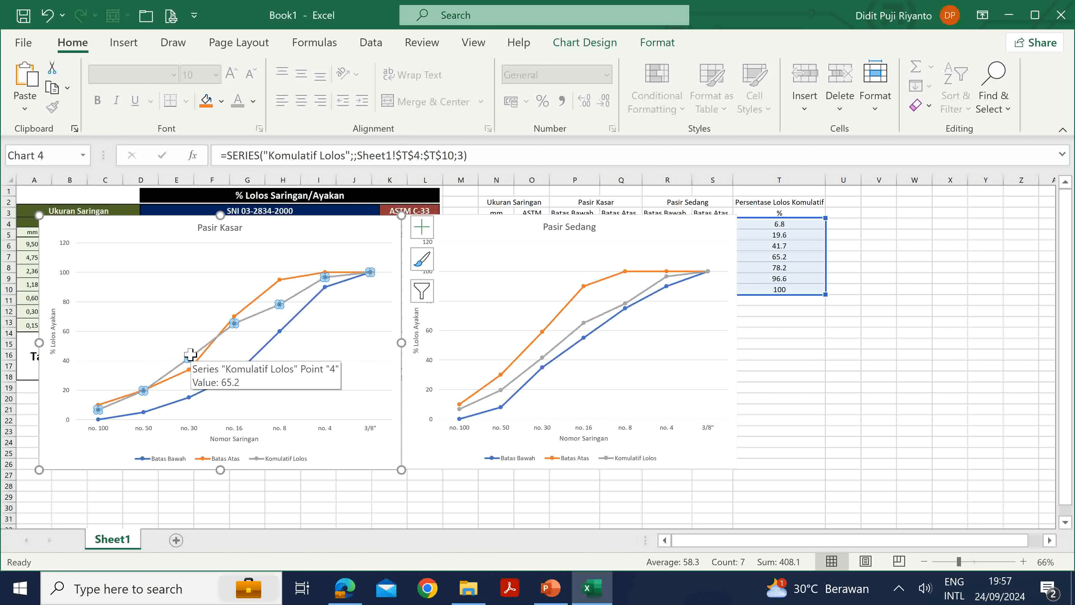
pyautogui.click(641, 232)
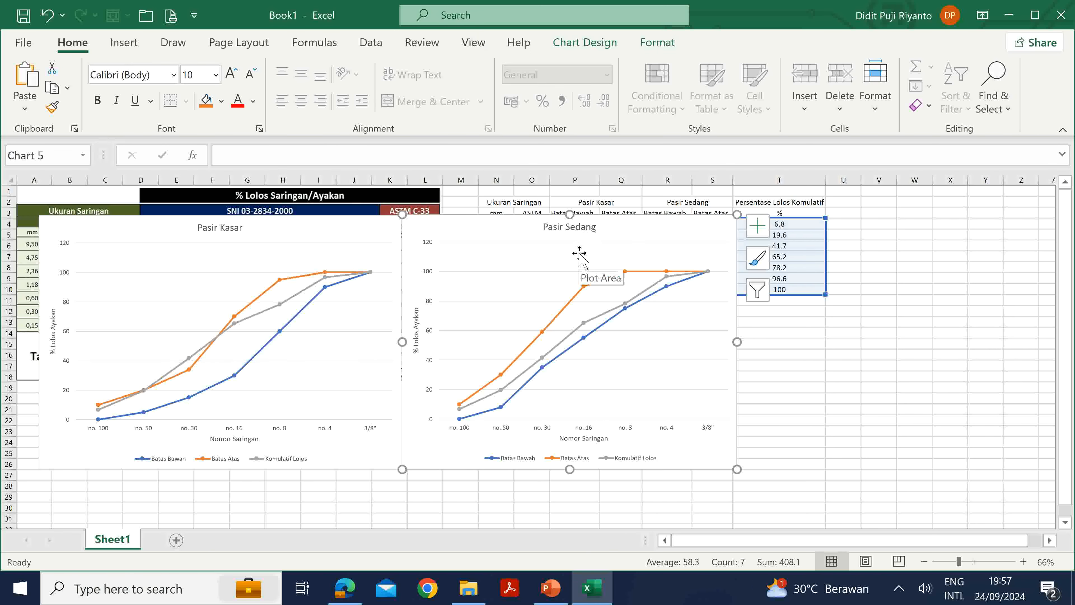
pyautogui.click(482, 405)
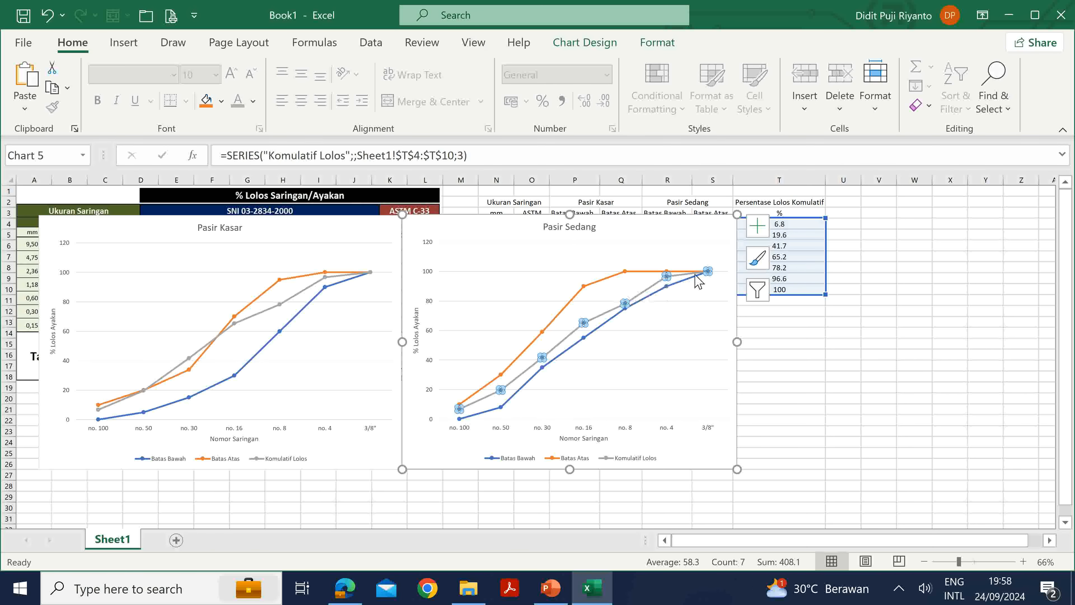
pyautogui.click(606, 327)
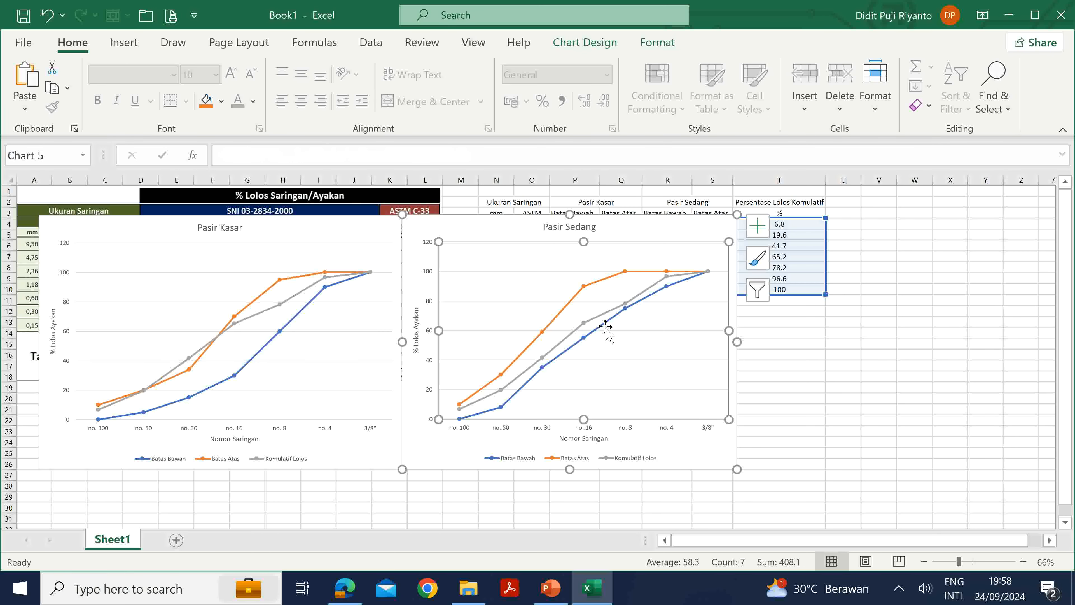
pyautogui.click(601, 327)
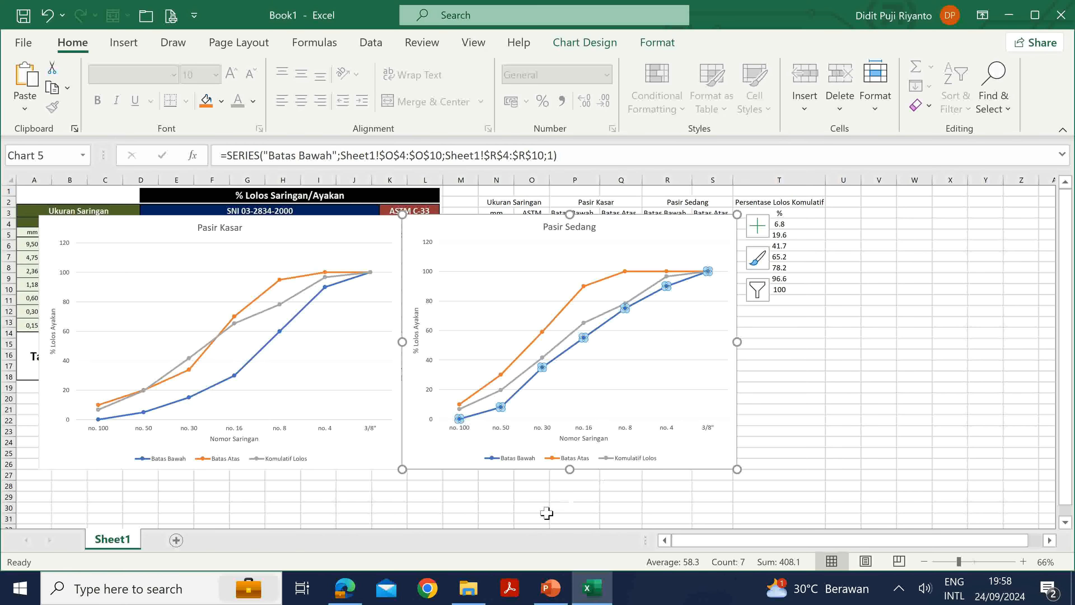
# Check the fine aggregate sieve analysis table in PowerPoint, and return to Excel to examine the Pasir Sedang chart
pyautogui.click(552, 593)
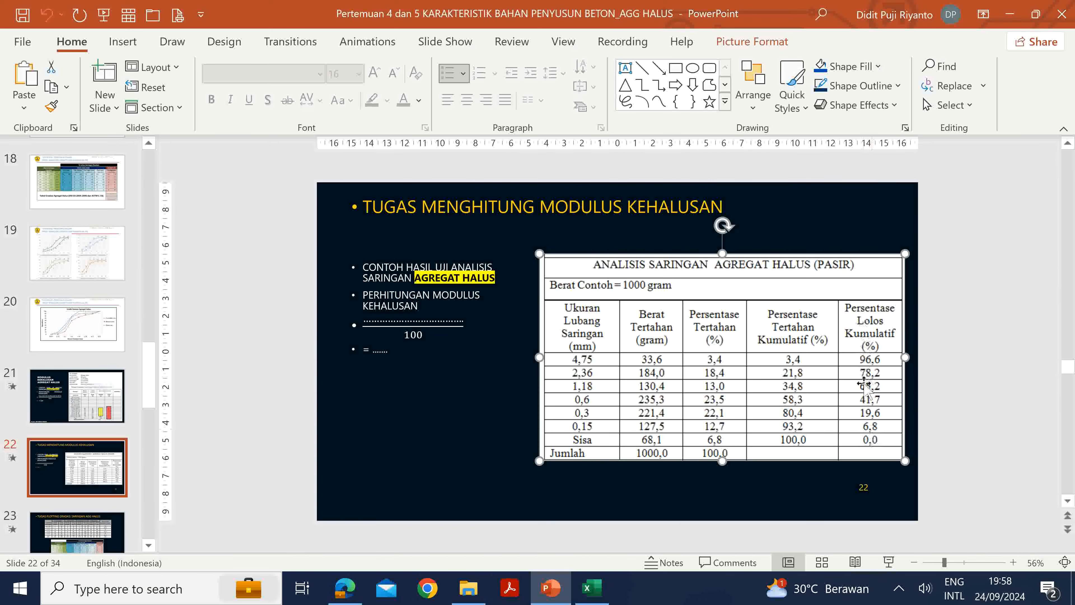
pyautogui.click(592, 588)
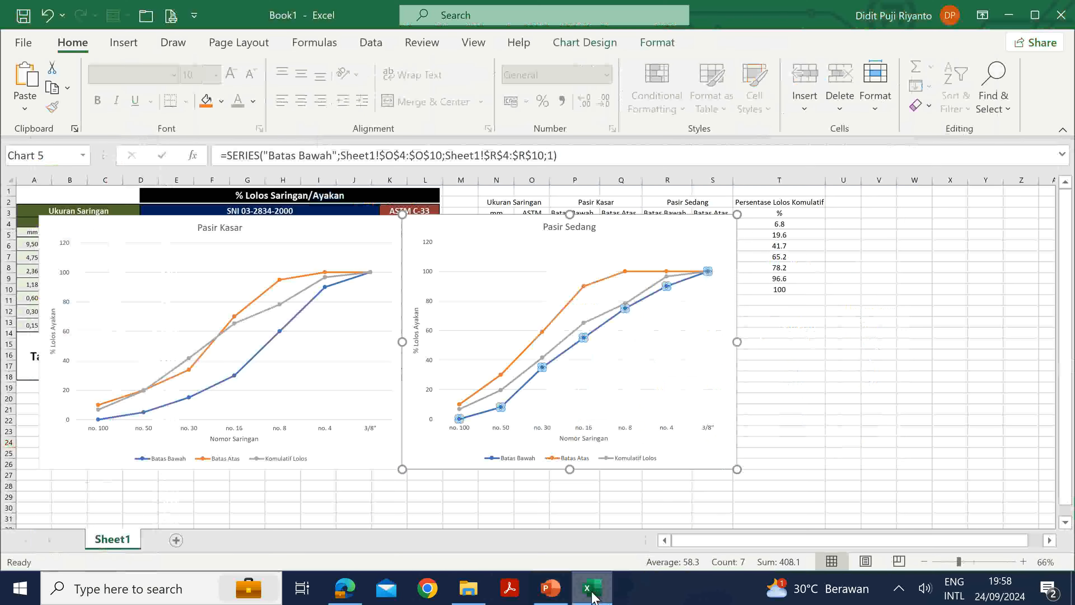
pyautogui.click(673, 326)
pyautogui.click(589, 227)
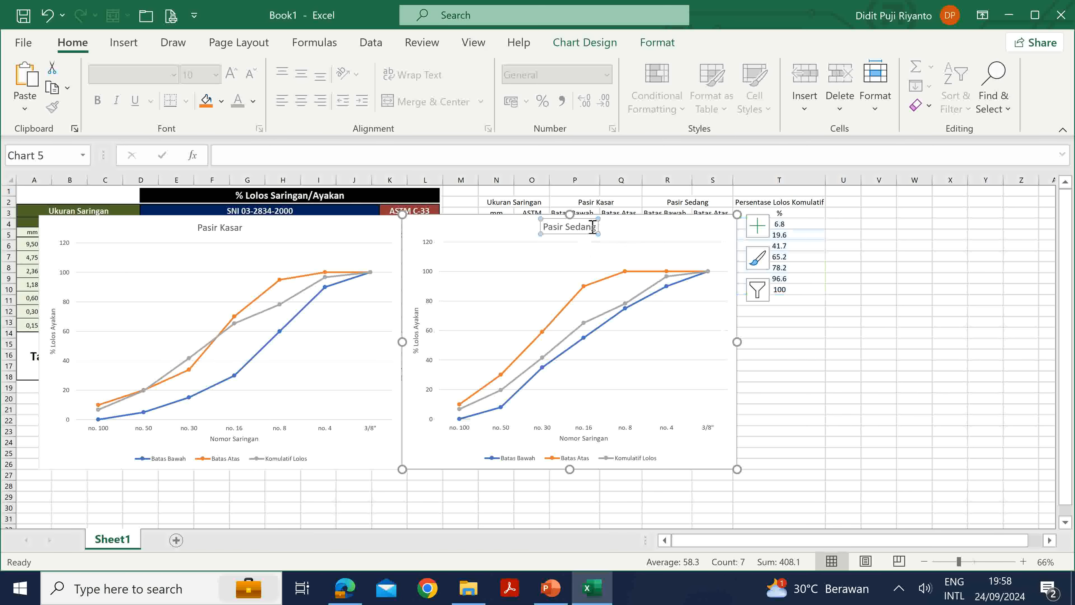
pyautogui.click(695, 451)
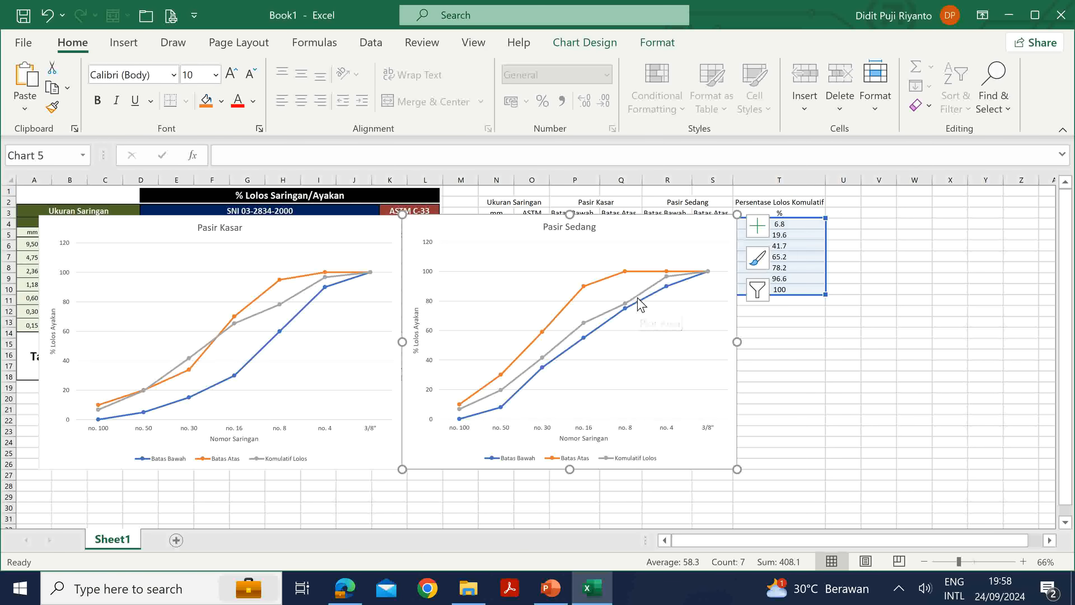
pyautogui.moveTo(638, 299)
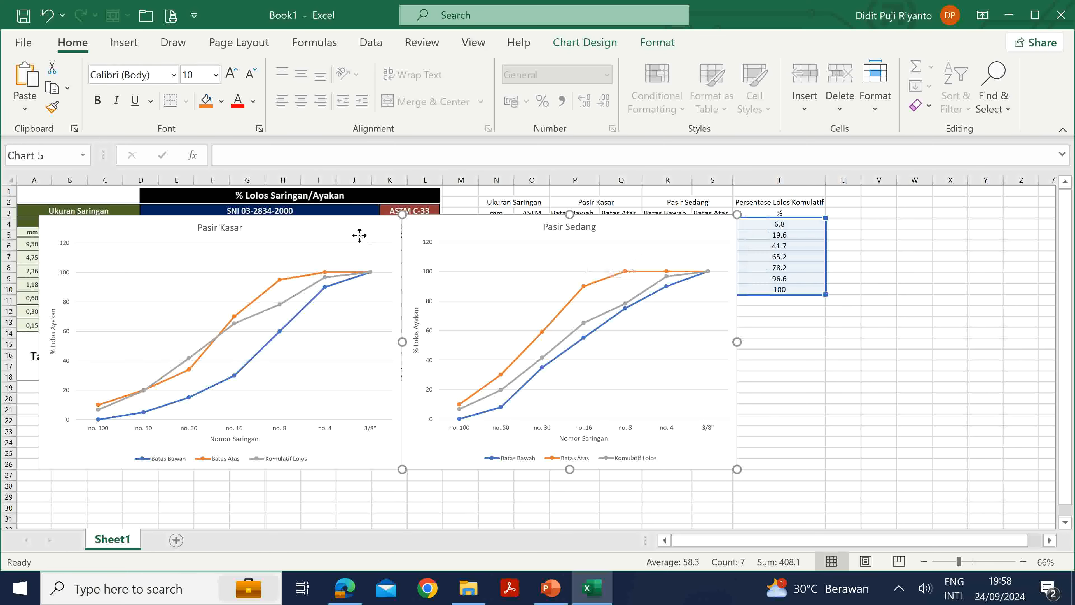
# Move the Pasir Kasar chart down to row 13 at column A and shift the Pasir Sedang chart to column K, uncovering the gradation table
pyautogui.moveTo(357, 233); pyautogui.dragTo(338, 341)
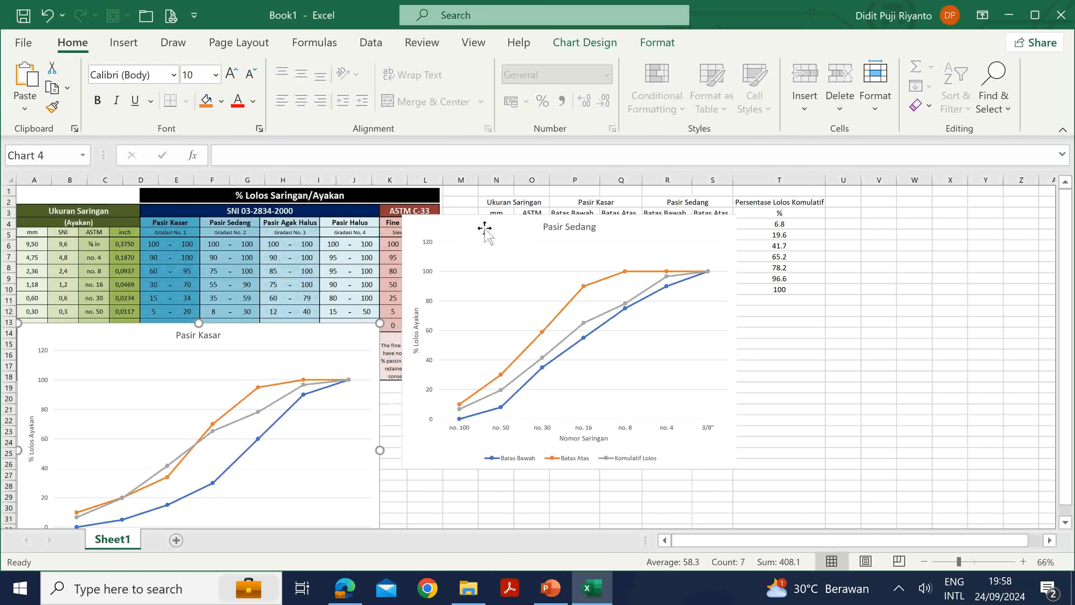
pyautogui.moveTo(481, 233); pyautogui.dragTo(459, 231)
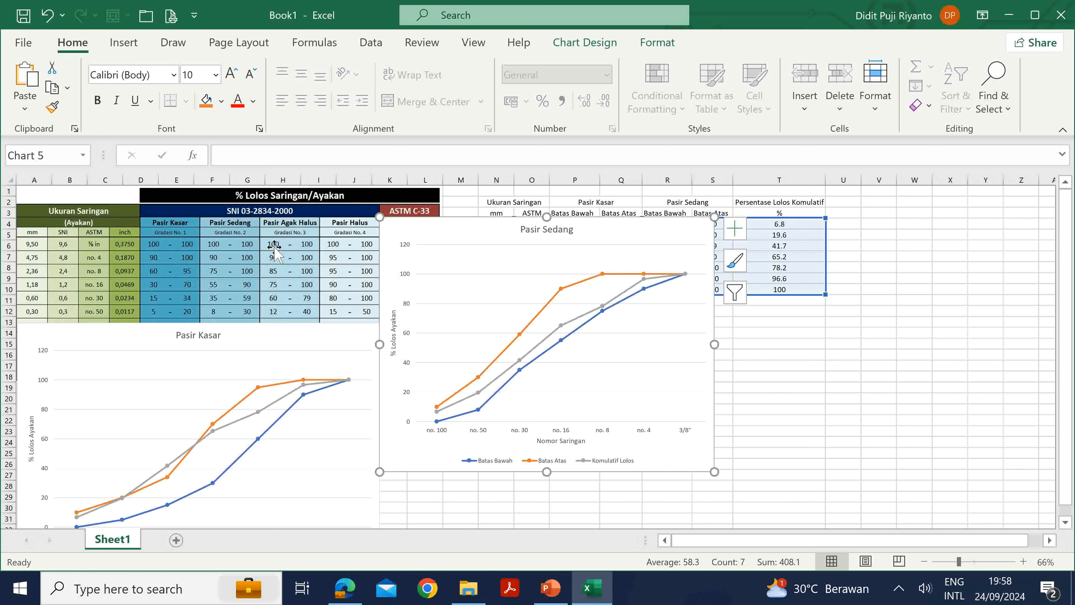
# Review both charts alongside the SNI gradation table and the Persentase Lolos Komulatif data in T2:T10
pyautogui.click(272, 341)
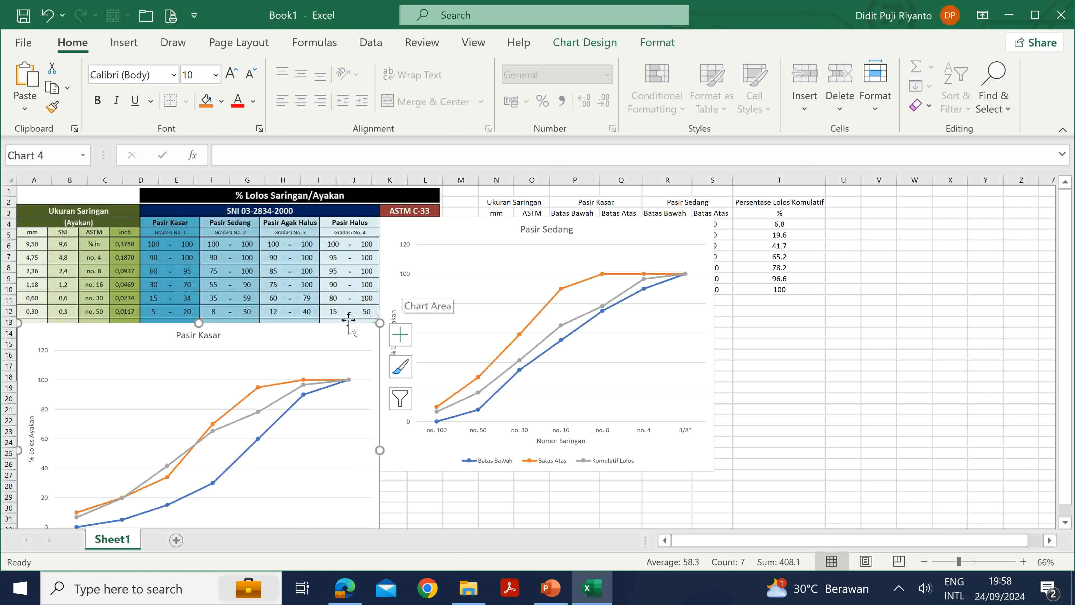
pyautogui.click(432, 229)
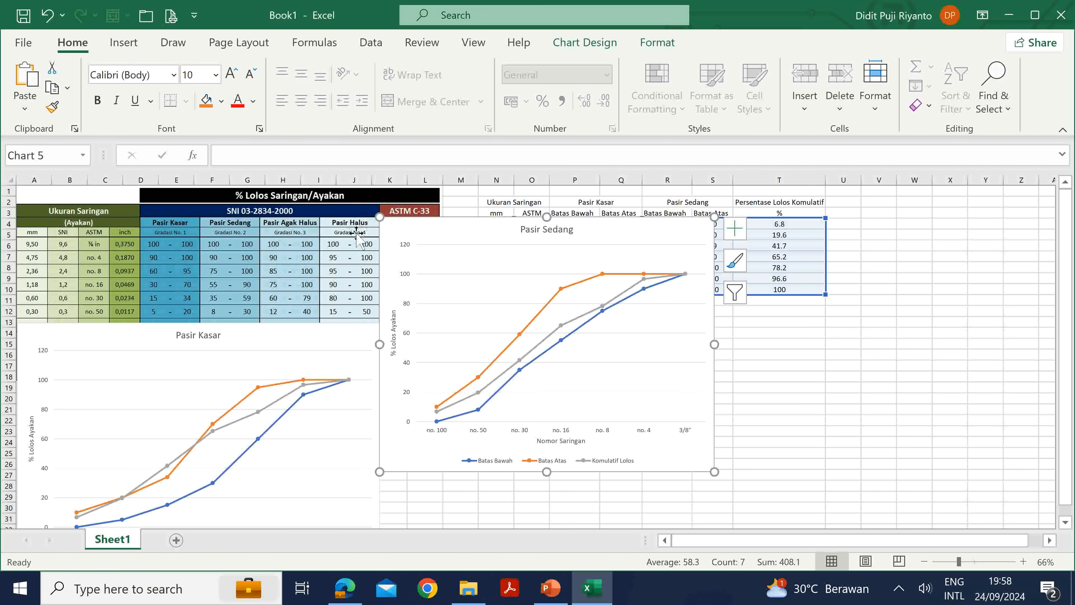
pyautogui.click(811, 201)
pyautogui.moveTo(811, 201); pyautogui.dragTo(811, 290)
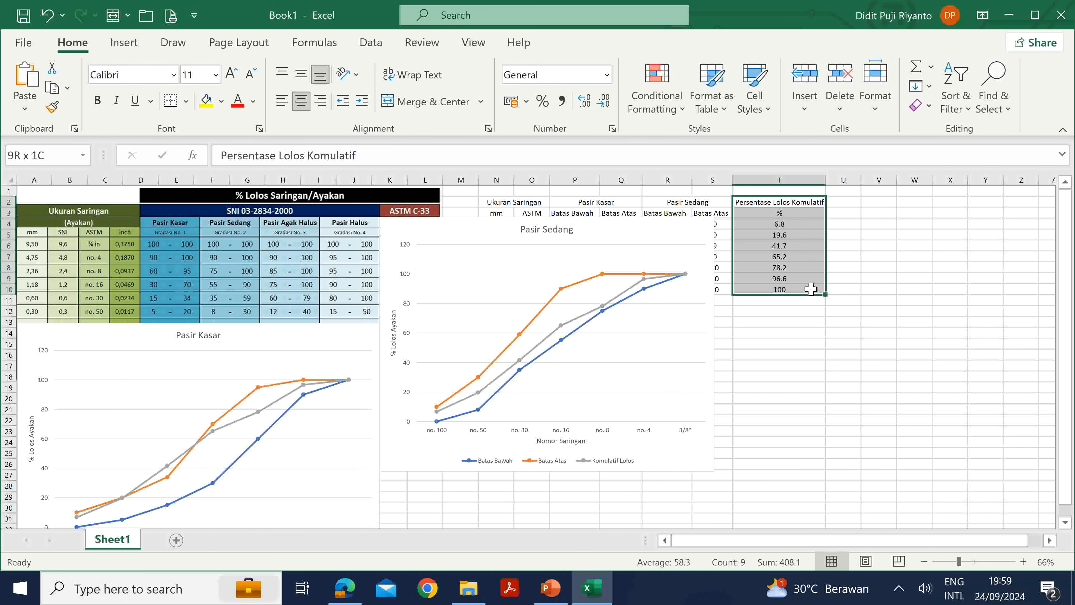
pyautogui.click(350, 339)
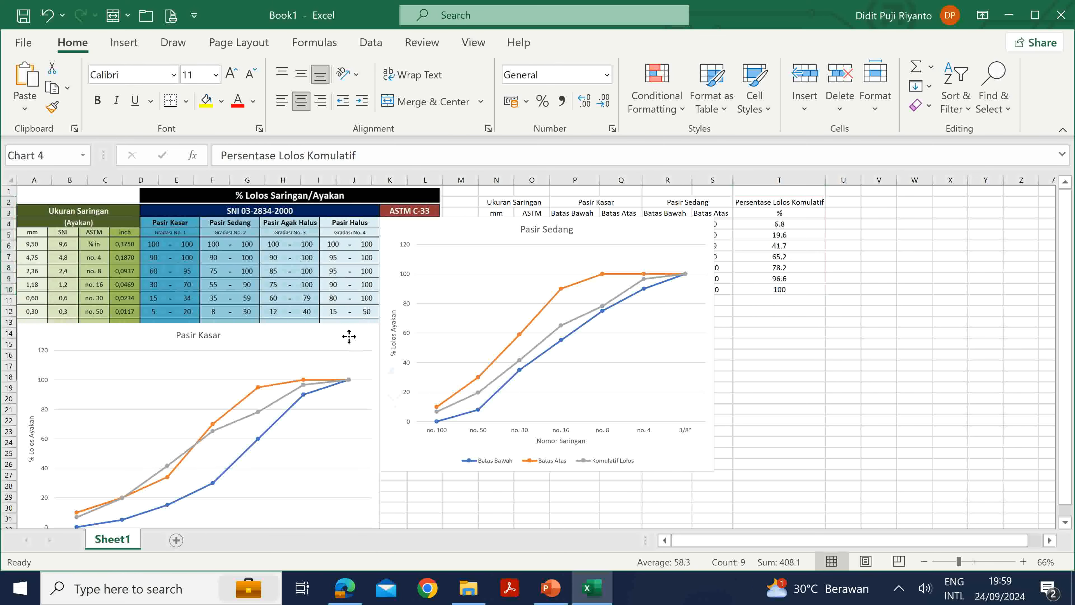
pyautogui.click(493, 227)
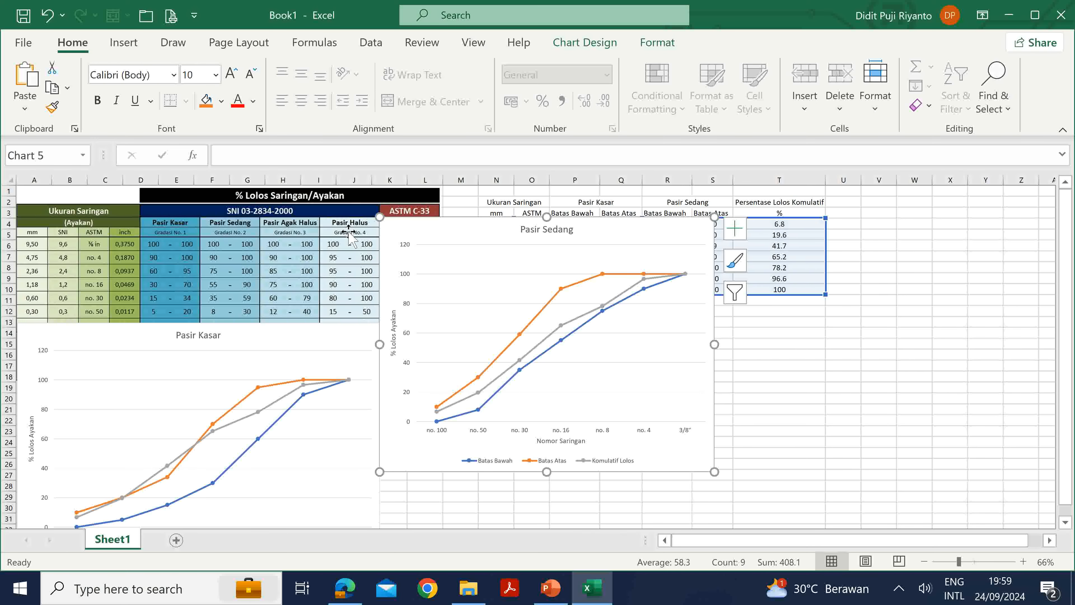
# Switch to PowerPoint and compare the sieve analysis on slide 22 with the gradation plotting assignment on slide 23
pyautogui.click(553, 594)
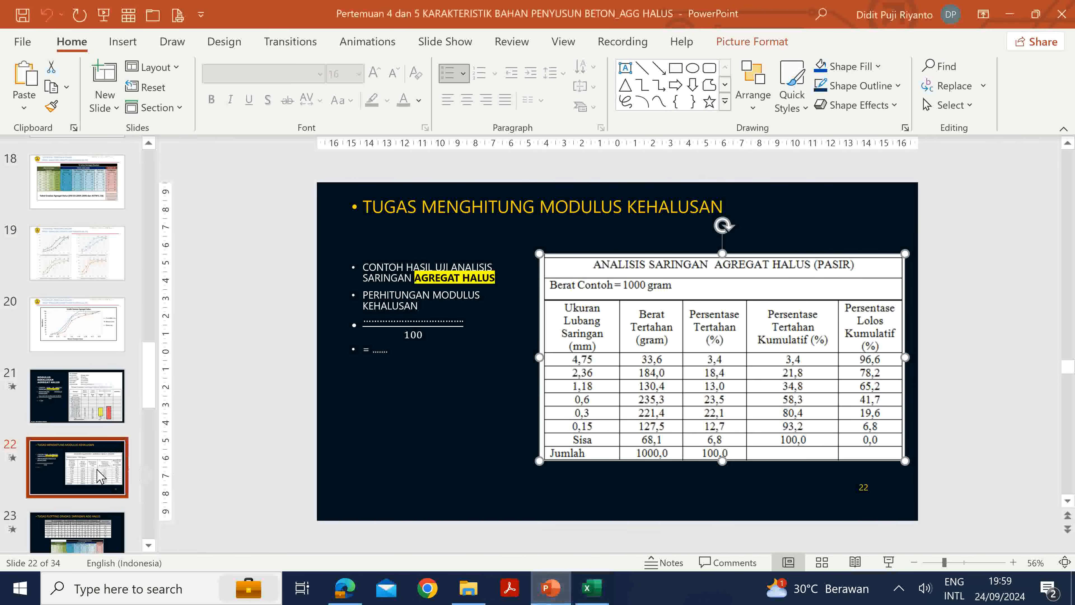
pyautogui.scroll(-2, 100, 475)
pyautogui.click(98, 441)
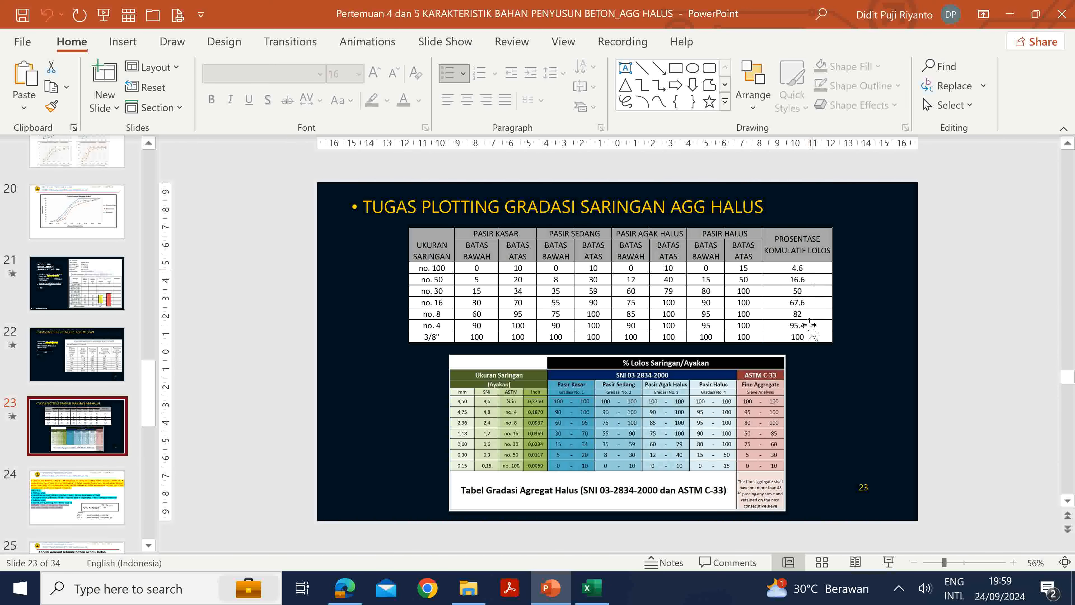
pyautogui.click(94, 364)
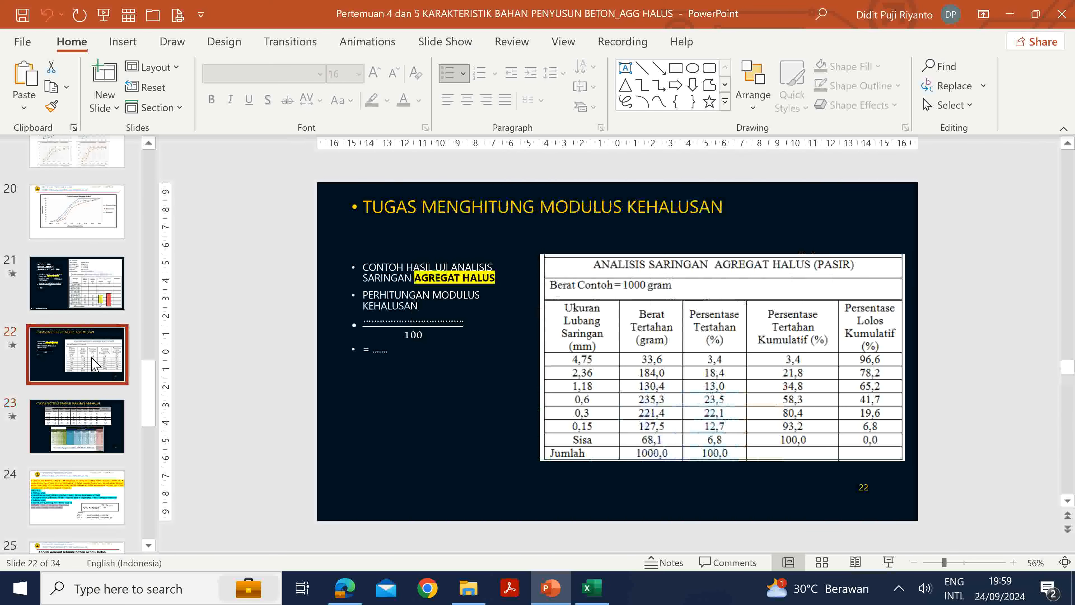
pyautogui.click(100, 434)
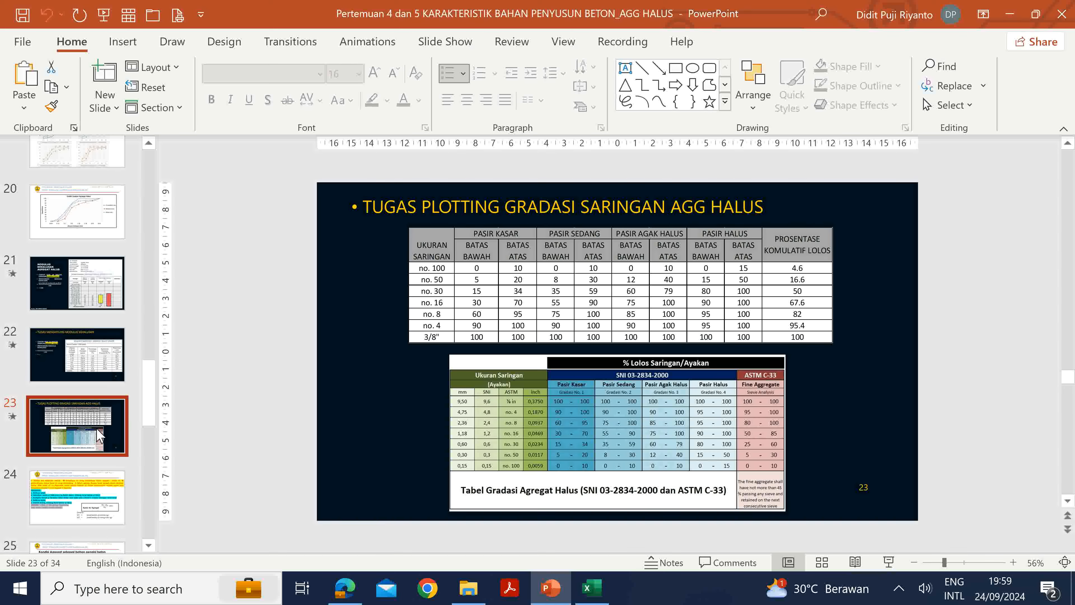